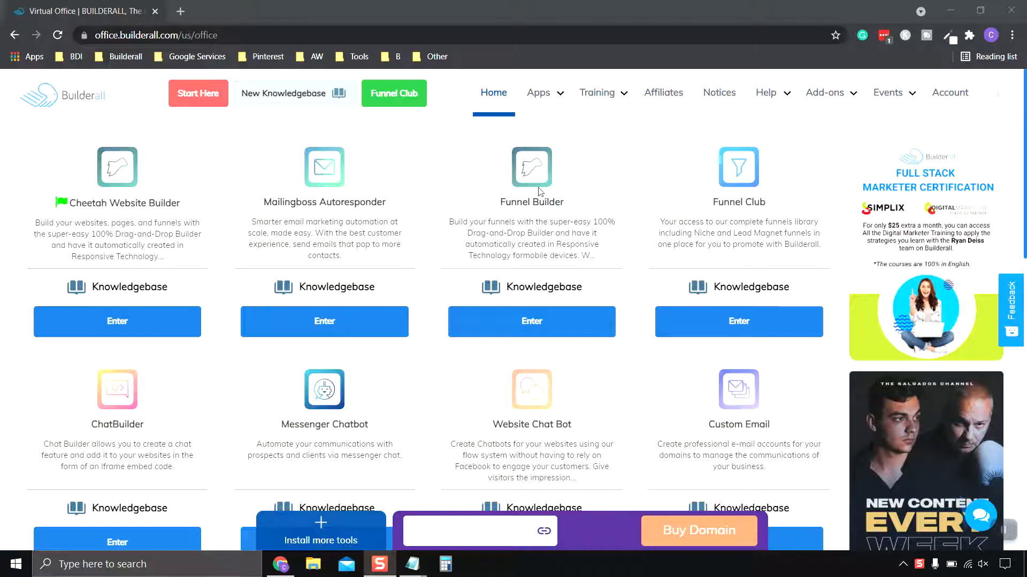
- Open the Cheetah Website Builder from the virtual office and open the published Animal Rescue Clinic site for editing
{"action": "left_click", "coordinate": [494, 95]}
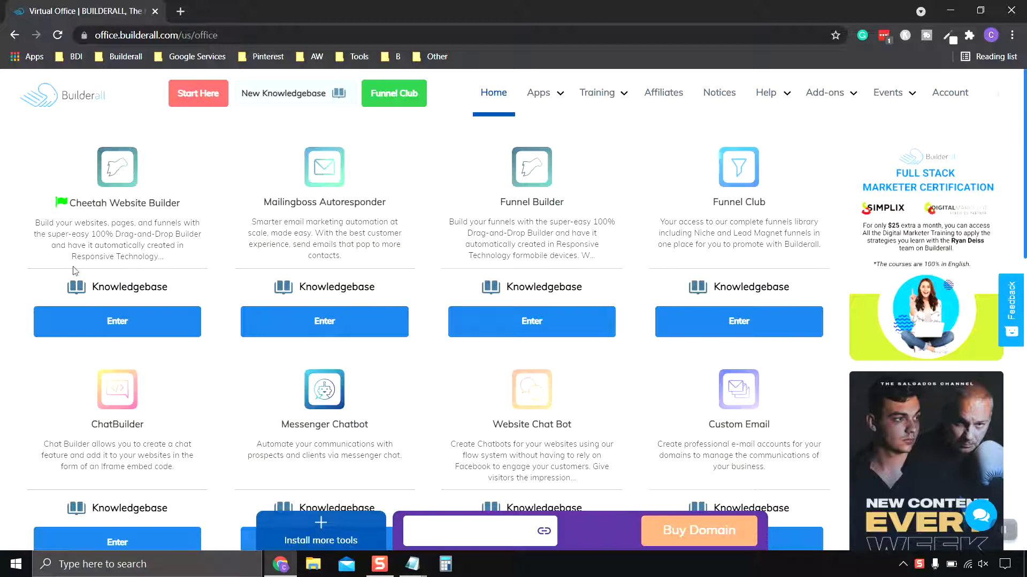
{"action": "left_click", "coordinate": [135, 327]}
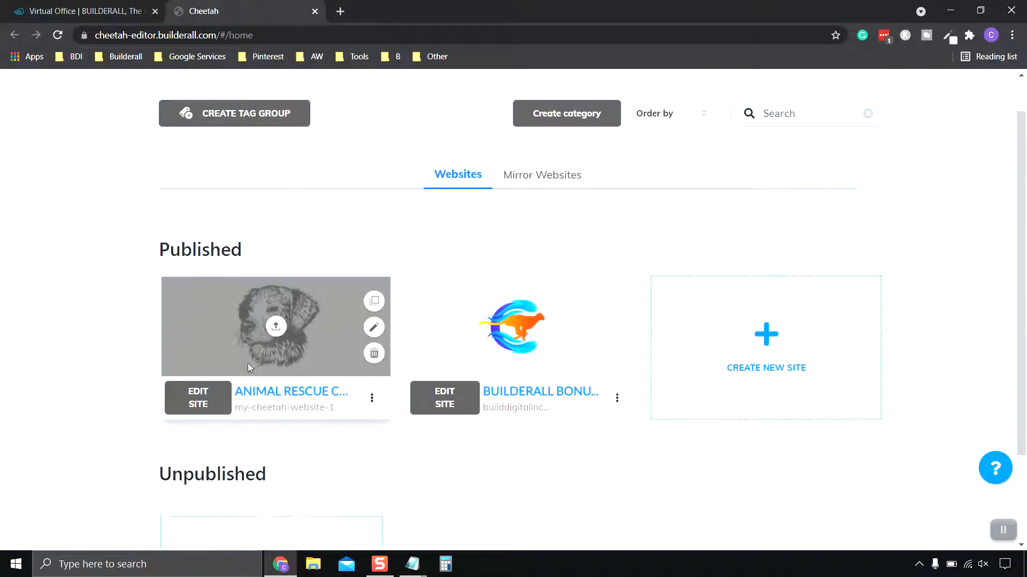
{"action": "scroll", "coordinate": [248, 363], "scroll_direction": "down", "scroll_amount": 1}
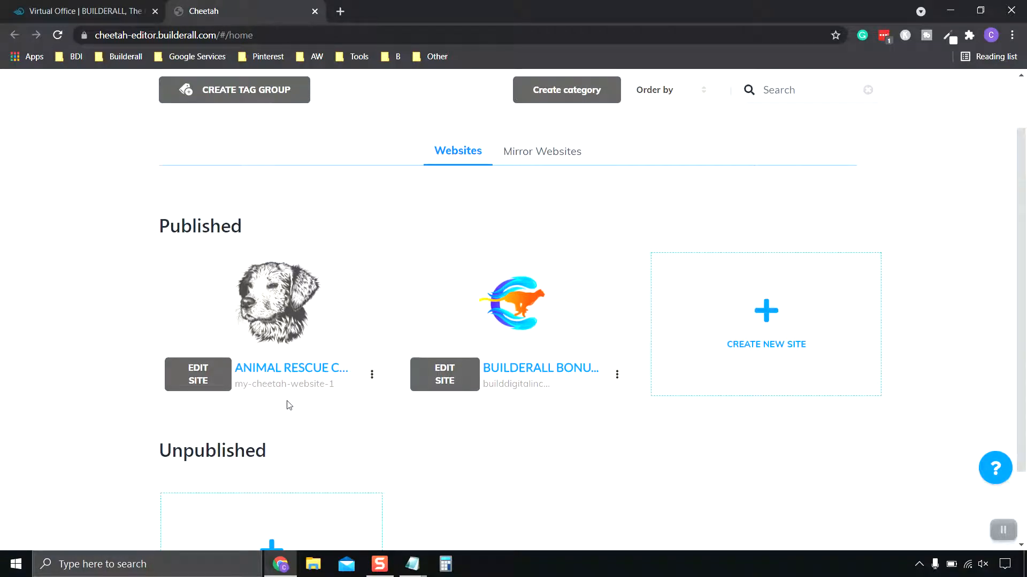
{"action": "mouse_move", "coordinate": [294, 300]}
{"action": "left_click", "coordinate": [198, 380]}
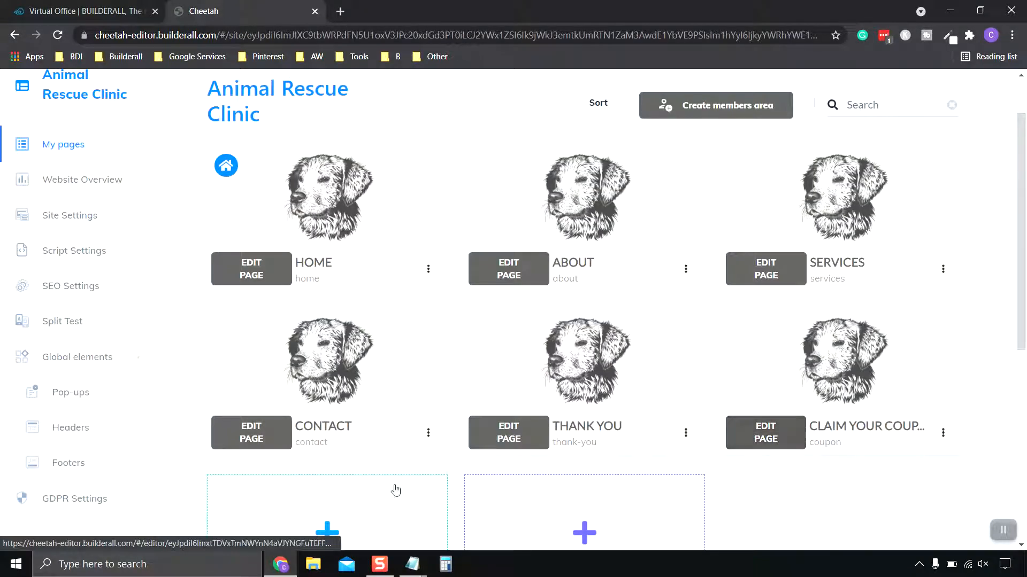
- Open the pop-ups section of the Animal Rescue Clinic site's global elements
{"action": "scroll", "coordinate": [118, 391], "scroll_direction": "down", "scroll_amount": 1}
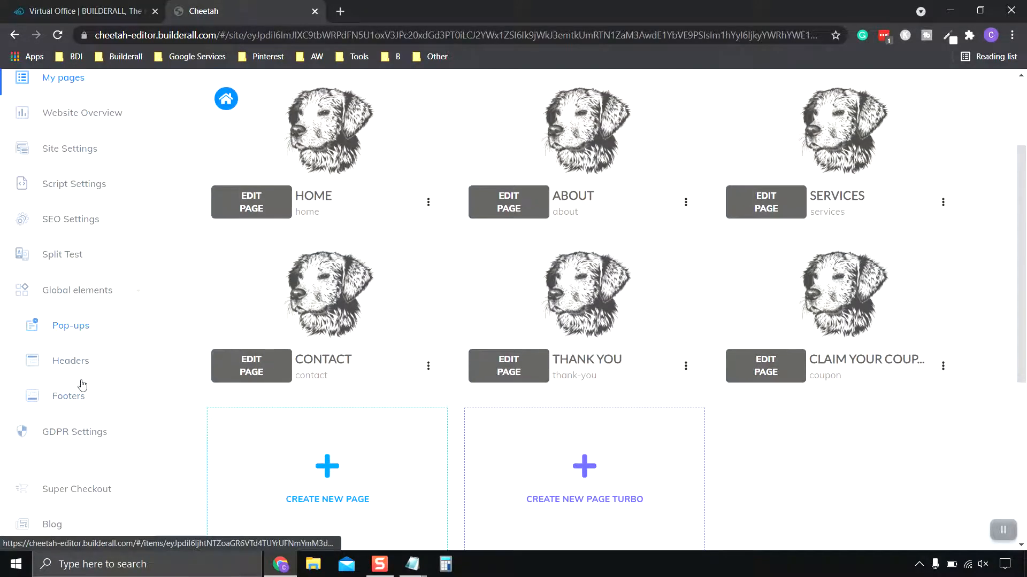
{"action": "scroll", "coordinate": [83, 428], "scroll_direction": "down", "scroll_amount": 2}
{"action": "scroll", "coordinate": [86, 423], "scroll_direction": "up", "scroll_amount": 4}
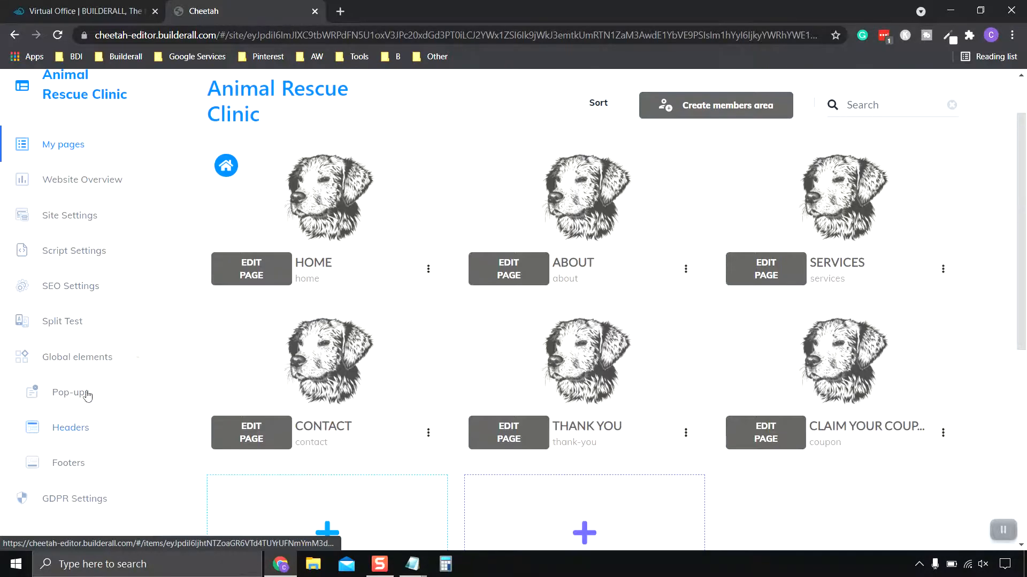
{"action": "scroll", "coordinate": [583, 422], "scroll_direction": "up", "scroll_amount": 1}
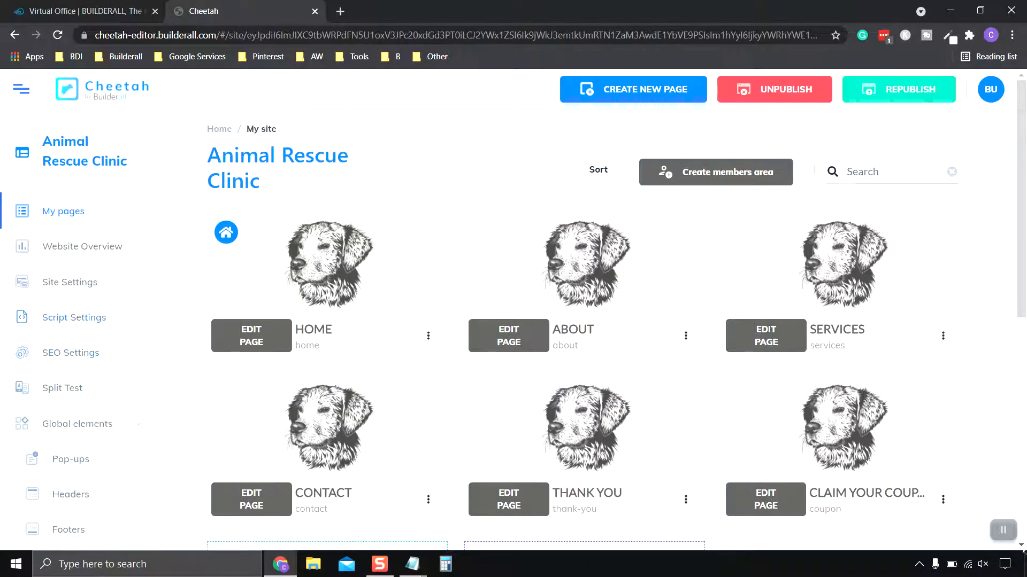
{"action": "scroll", "coordinate": [1008, 537], "scroll_direction": "down", "scroll_amount": 2}
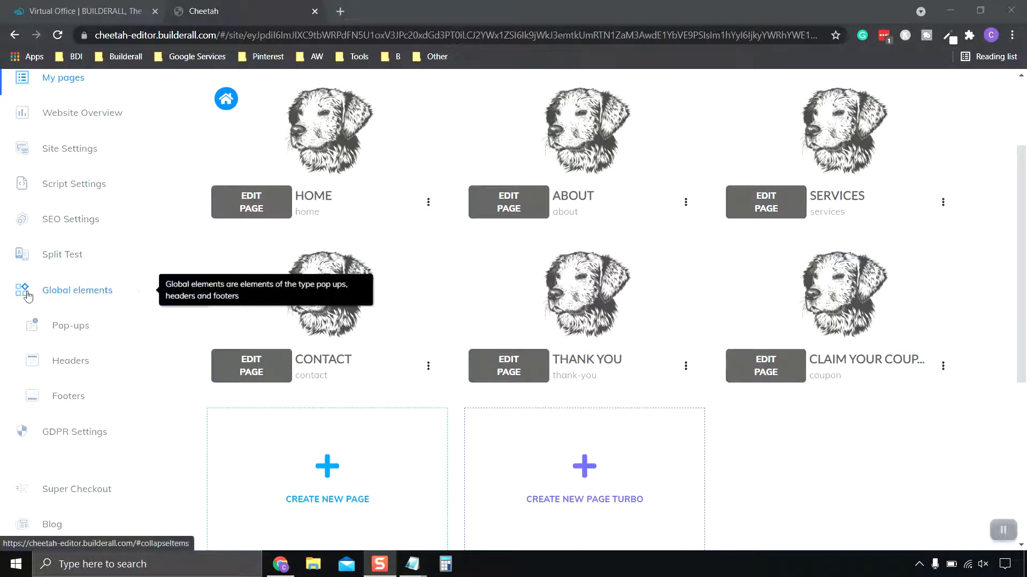
{"action": "left_click", "coordinate": [81, 328]}
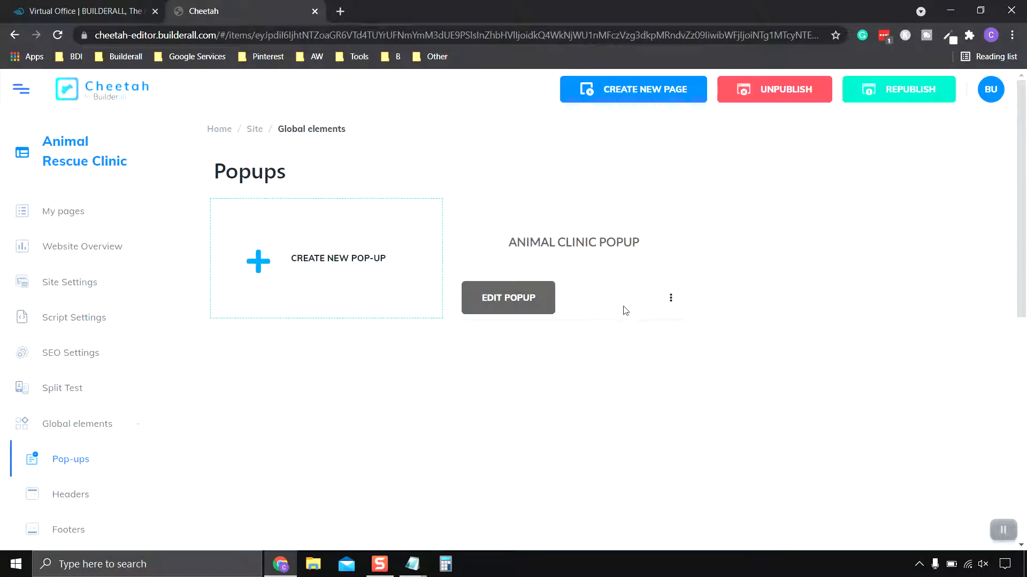
- Delete the existing Animal Clinic Popup from the site's pop-ups
{"action": "left_click", "coordinate": [671, 298]}
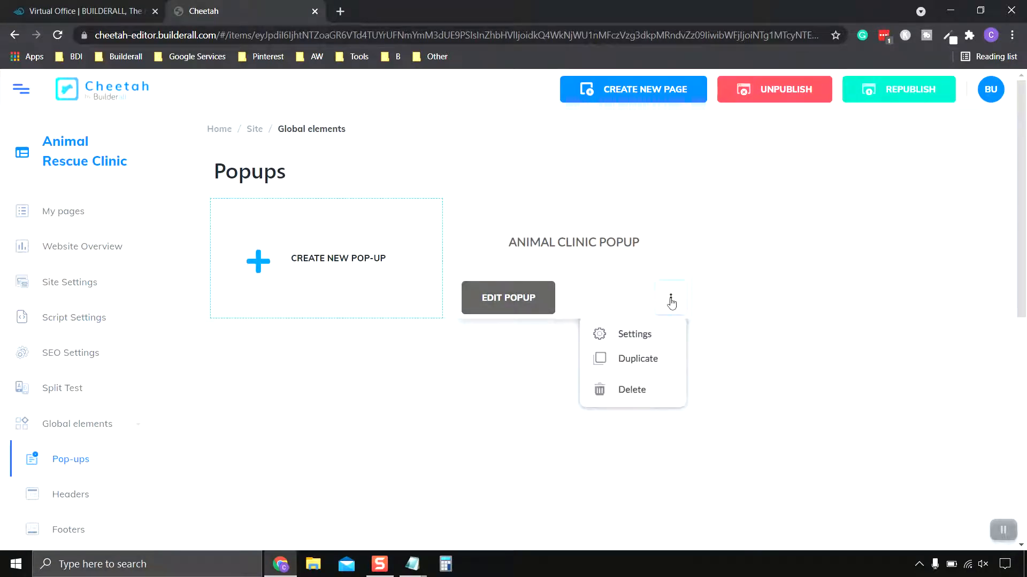
{"action": "left_click", "coordinate": [634, 390]}
{"action": "left_click", "coordinate": [609, 348]}
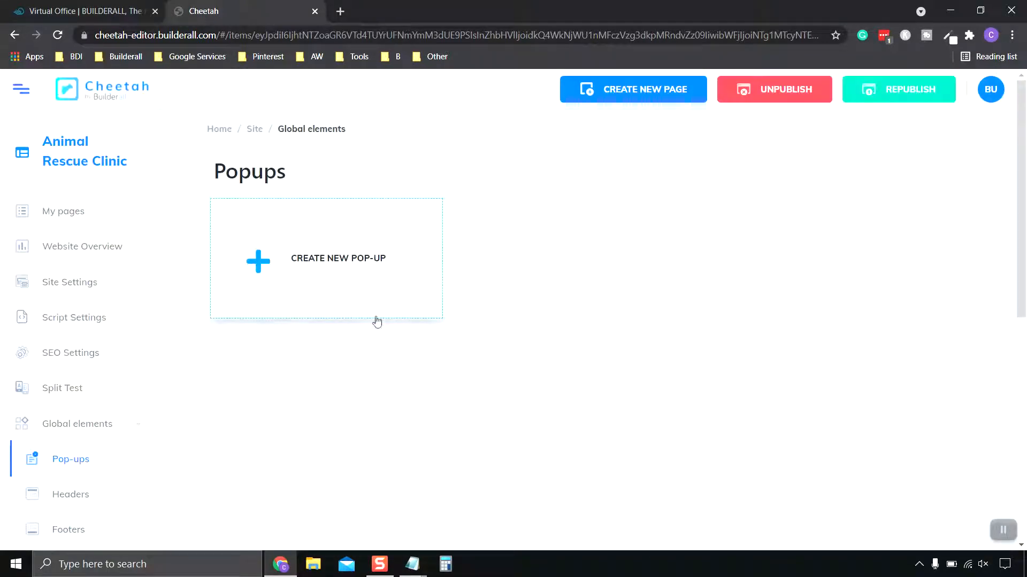
- Create a new pop-up named "Vet Popup" and save it
{"action": "left_click", "coordinate": [258, 264]}
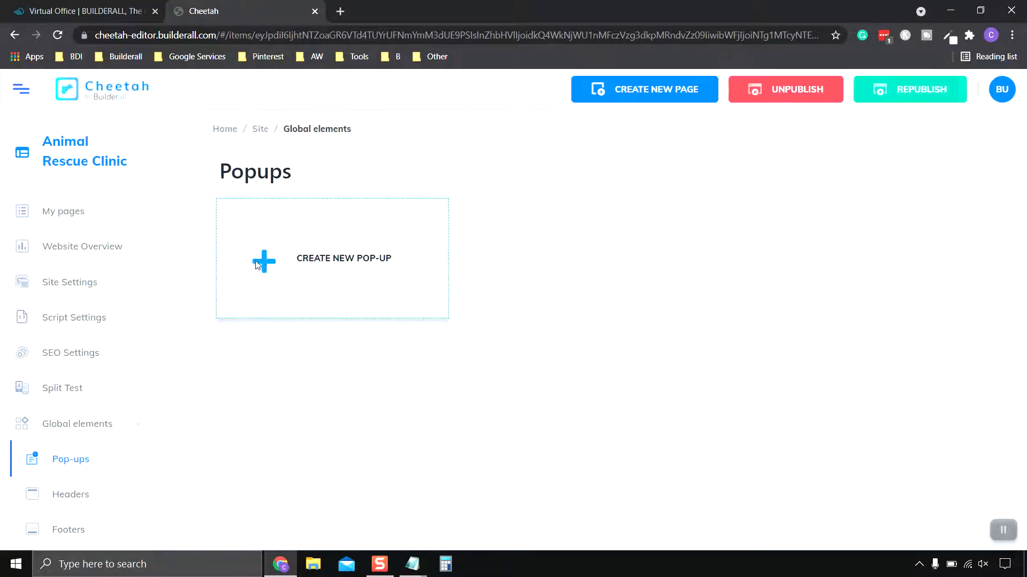
{"action": "left_click", "coordinate": [445, 302]}
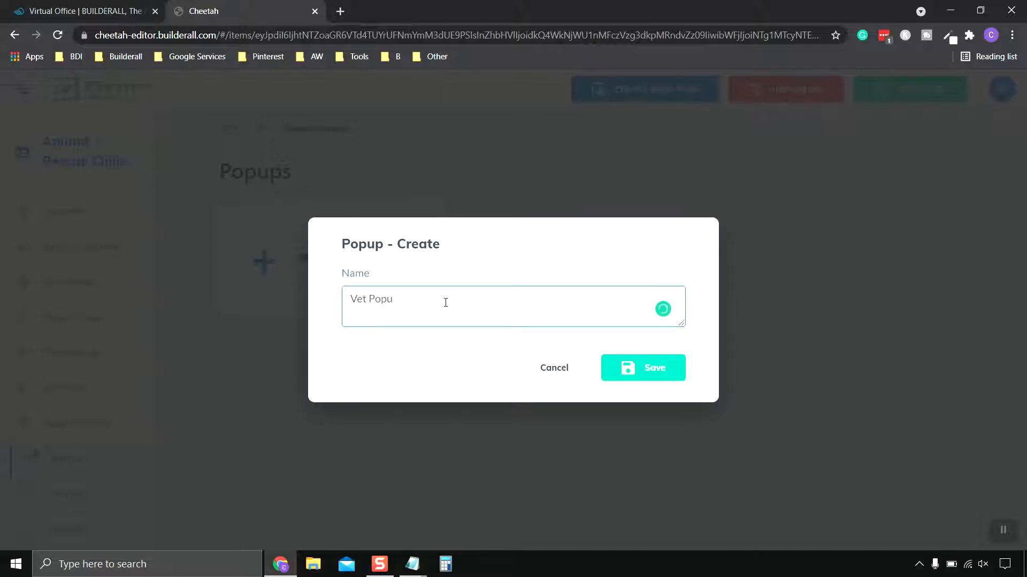
{"action": "left_click", "coordinate": [659, 374]}
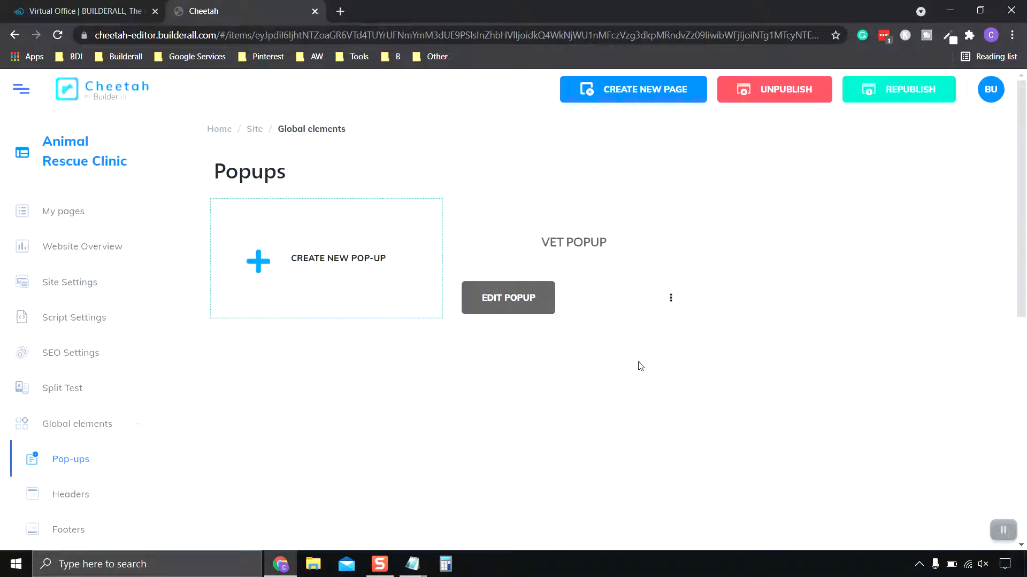
- Open Vet Popup in the editor and add a blank panel to its empty canvas
{"action": "left_click", "coordinate": [514, 304]}
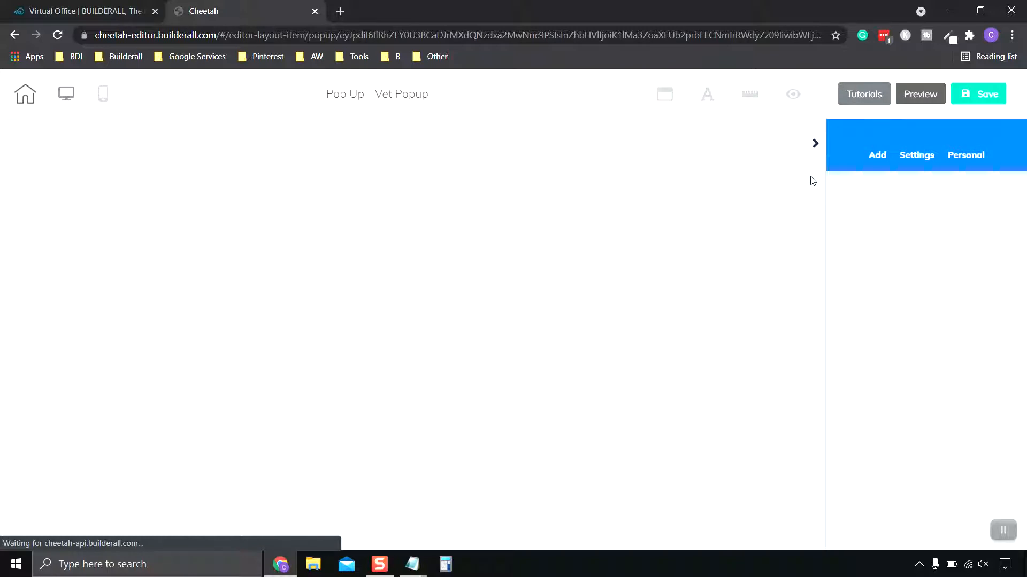
{"action": "left_click", "coordinate": [886, 163]}
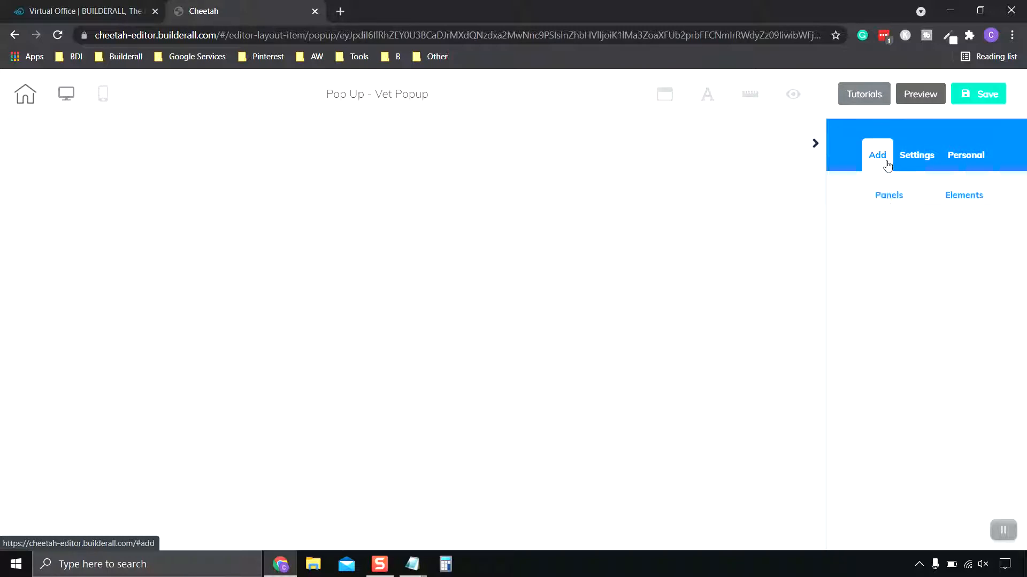
{"action": "left_click", "coordinate": [893, 198]}
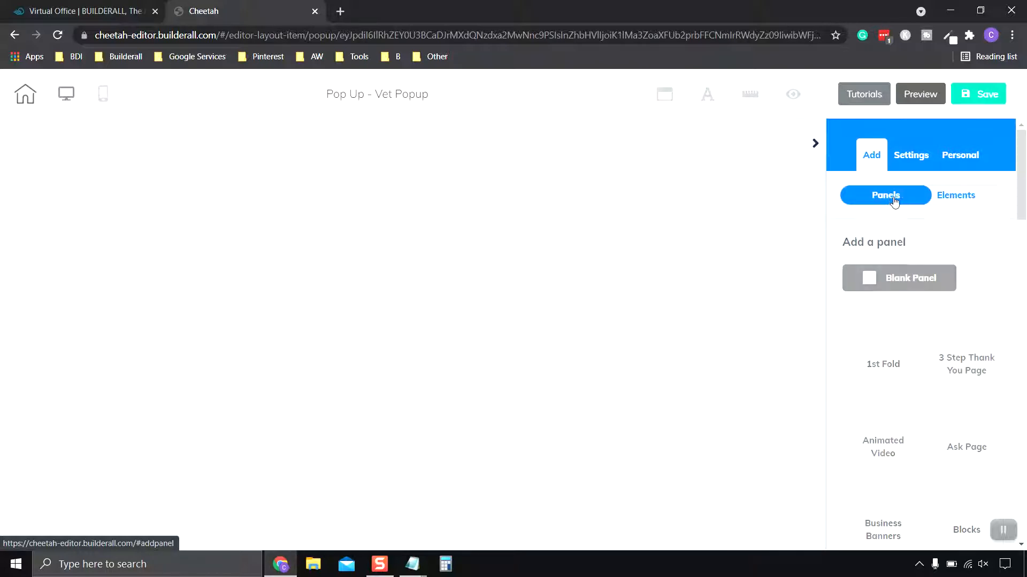
{"action": "scroll", "coordinate": [970, 285], "scroll_direction": "down", "scroll_amount": 2}
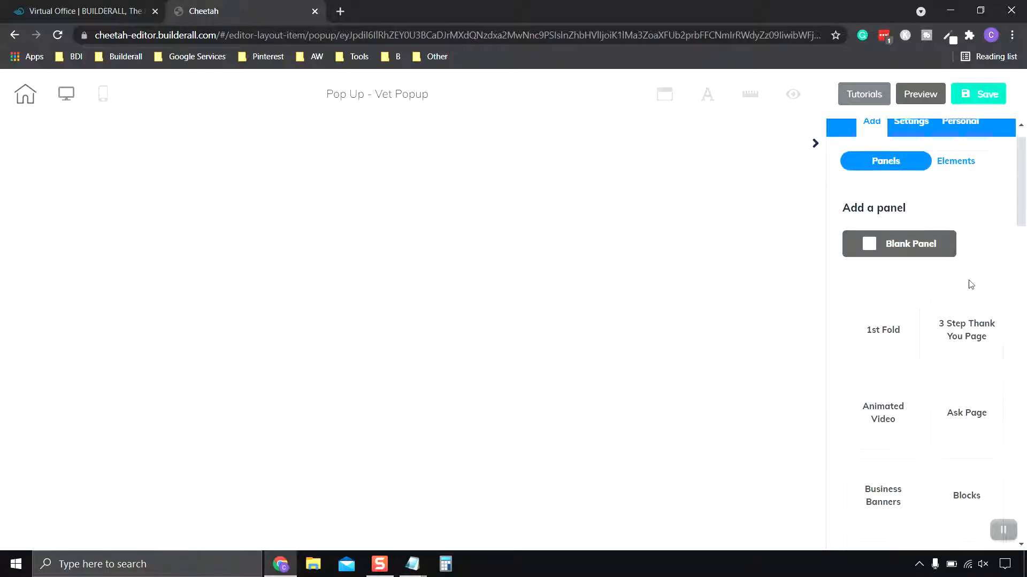
{"action": "scroll", "coordinate": [970, 284], "scroll_direction": "up", "scroll_amount": 2}
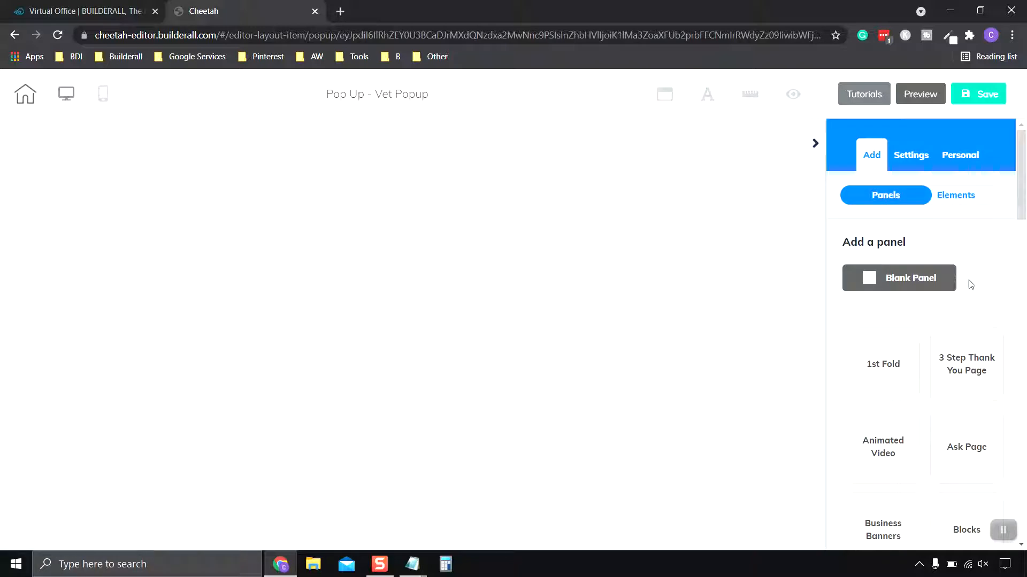
{"action": "left_click", "coordinate": [909, 286]}
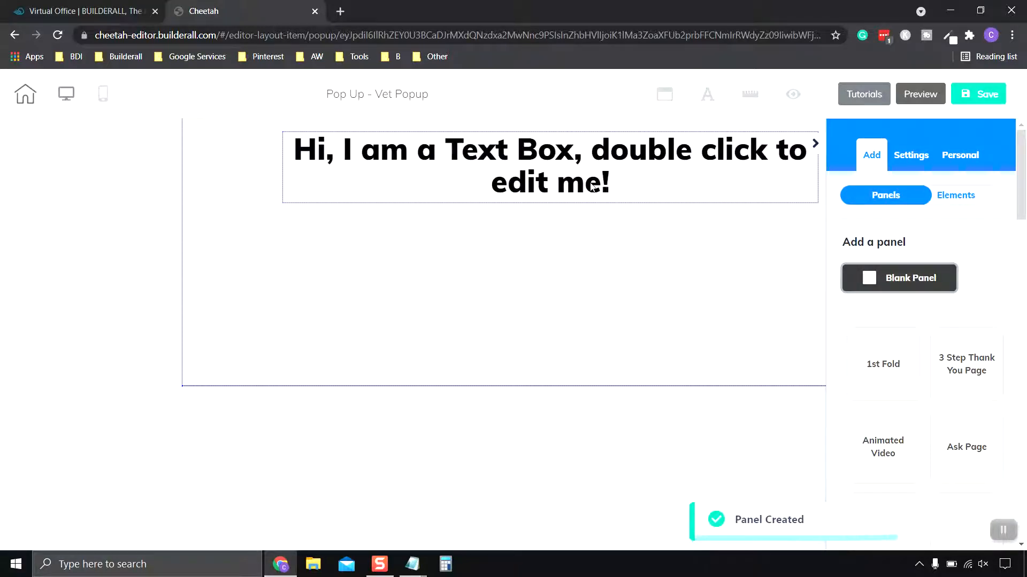
- Delete the placeholder text box from the blank panel
{"action": "left_click", "coordinate": [593, 186]}
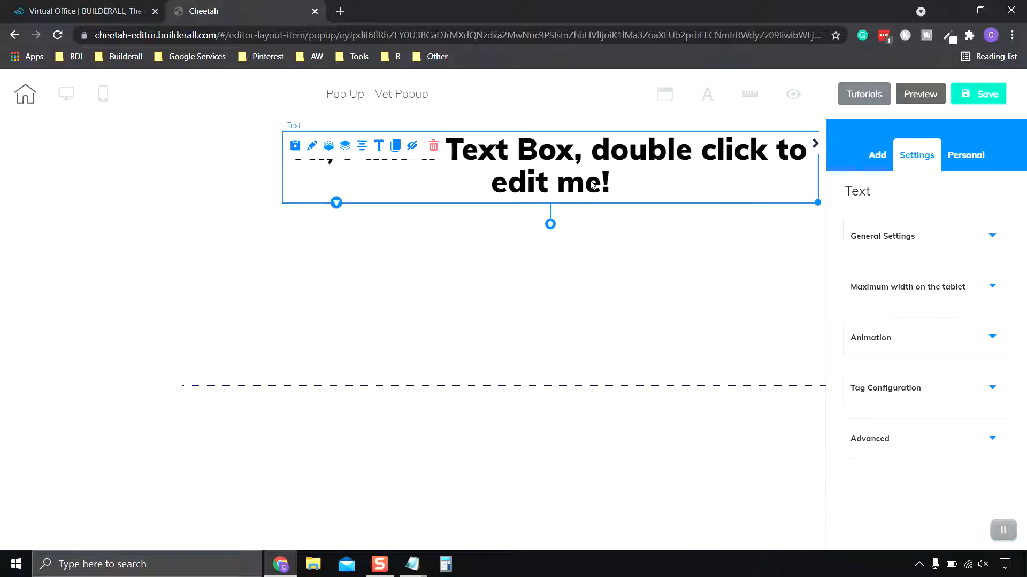
{"action": "left_click", "coordinate": [434, 145]}
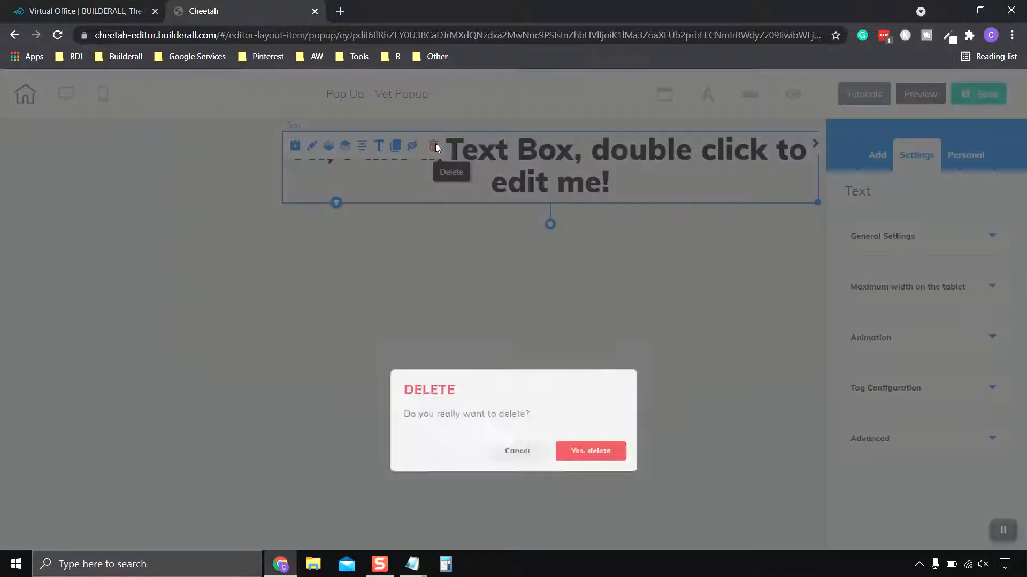
{"action": "left_click", "coordinate": [616, 353]}
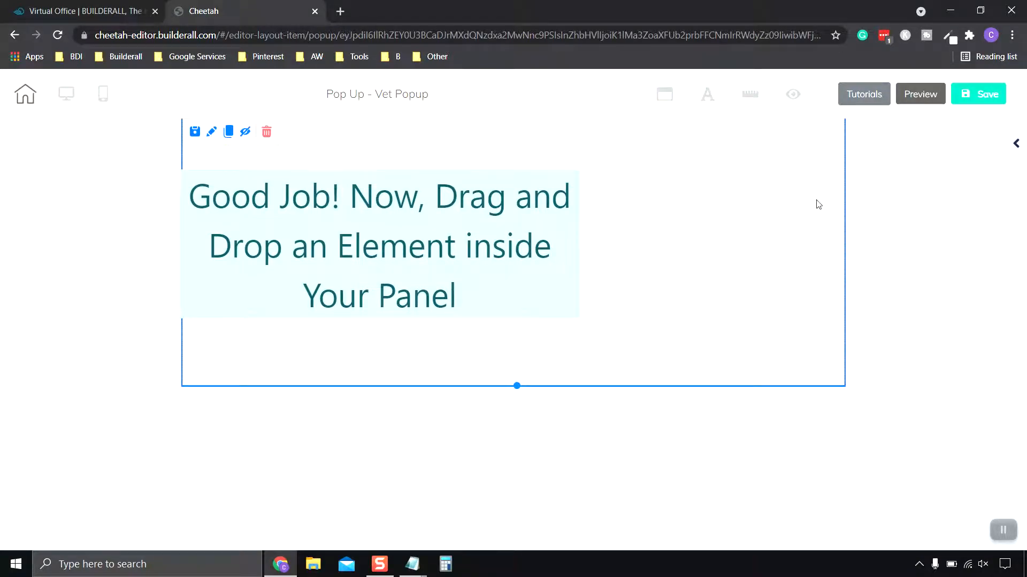
- Add a horizontal Image element to the upper-left area of the pop-up's empty panel
{"action": "left_click", "coordinate": [1015, 146]}
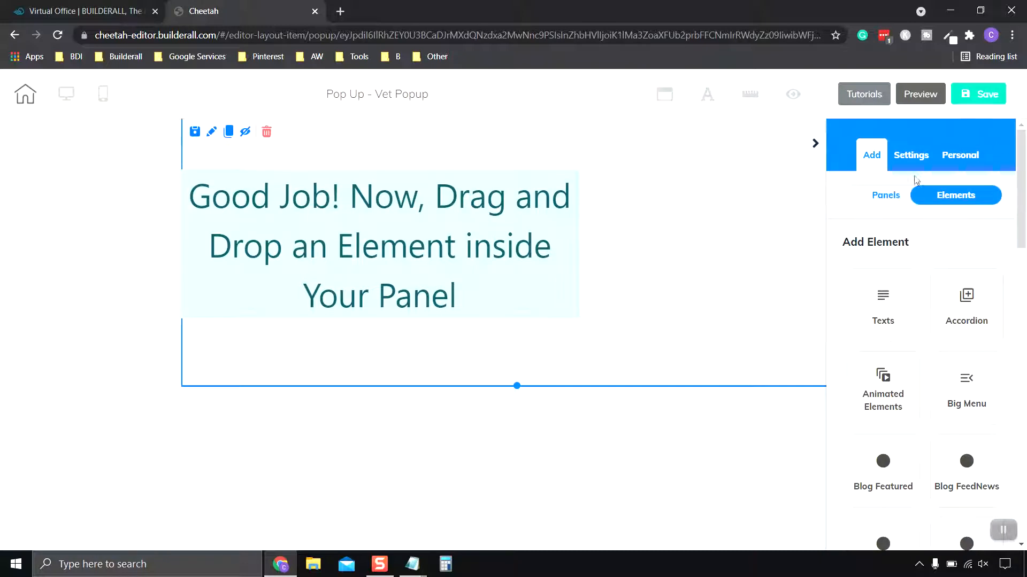
{"action": "left_click", "coordinate": [915, 158]}
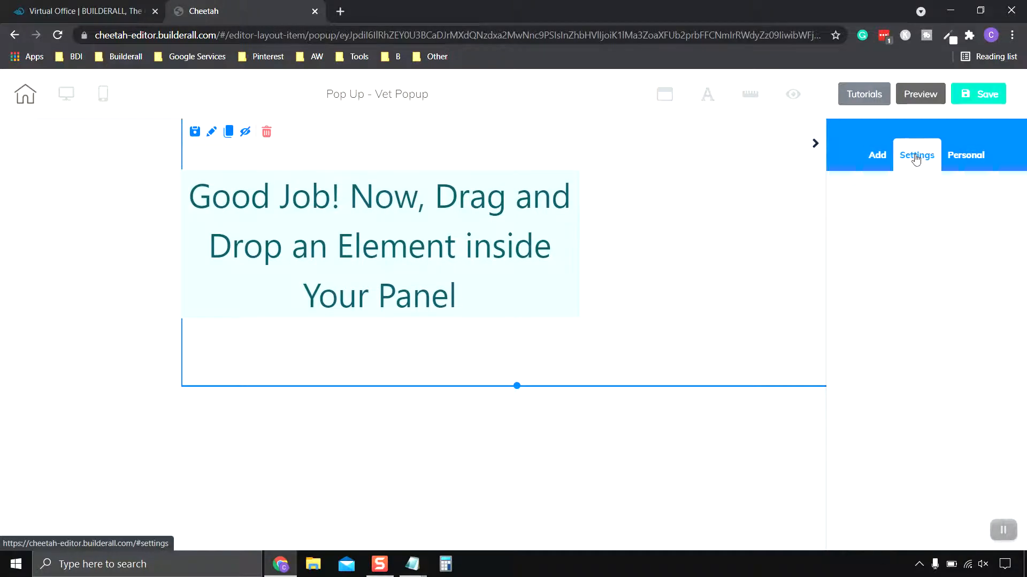
{"action": "left_click", "coordinate": [875, 160]}
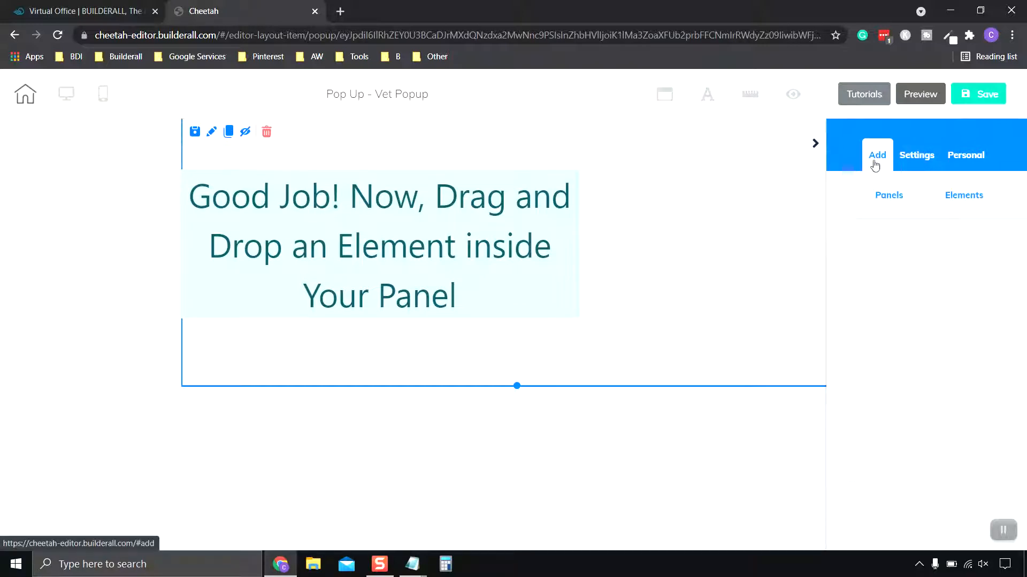
{"action": "left_click", "coordinate": [962, 195]}
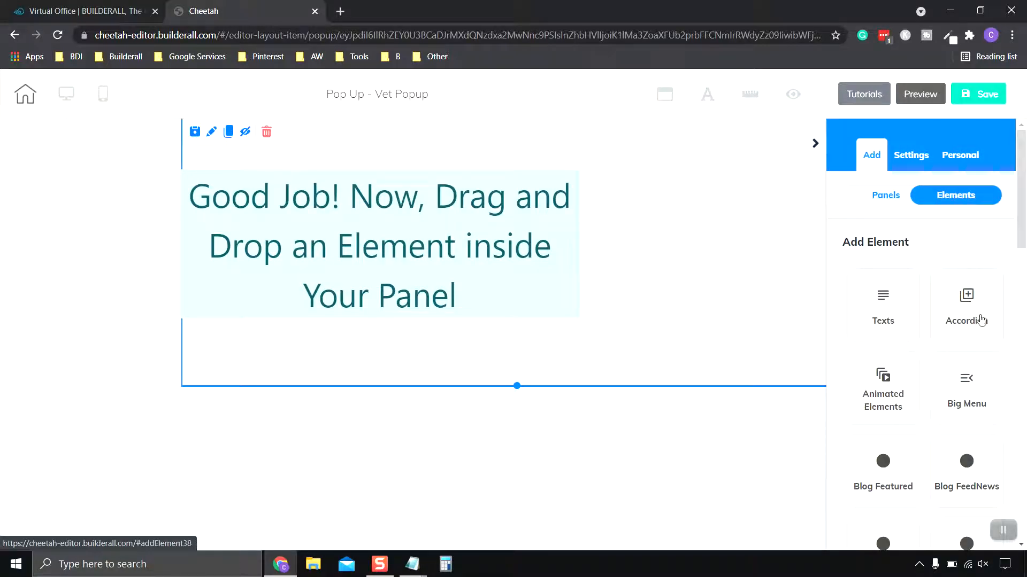
{"action": "scroll", "coordinate": [981, 320], "scroll_direction": "down", "scroll_amount": 3}
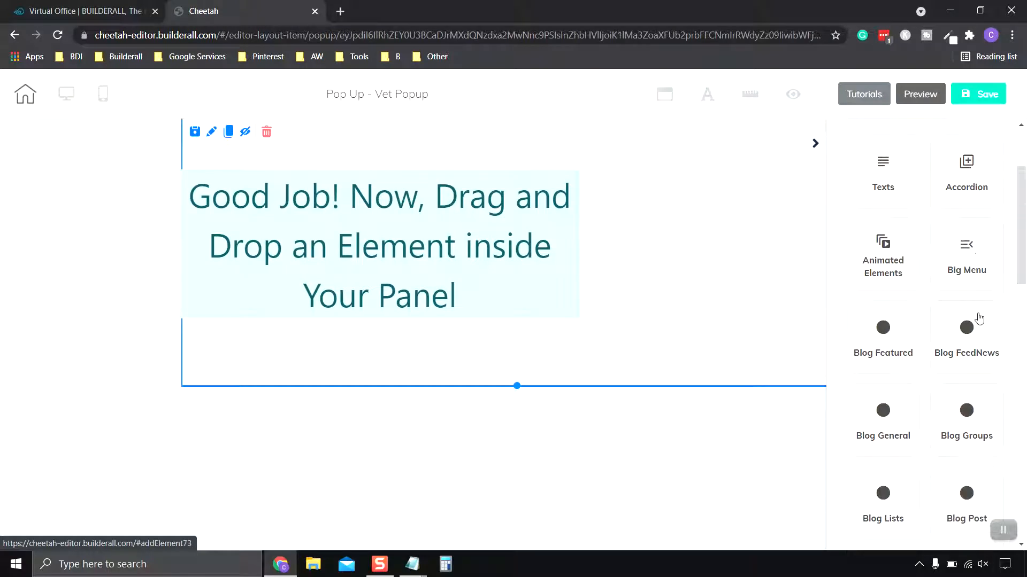
{"action": "scroll", "coordinate": [979, 319], "scroll_direction": "down", "scroll_amount": 10}
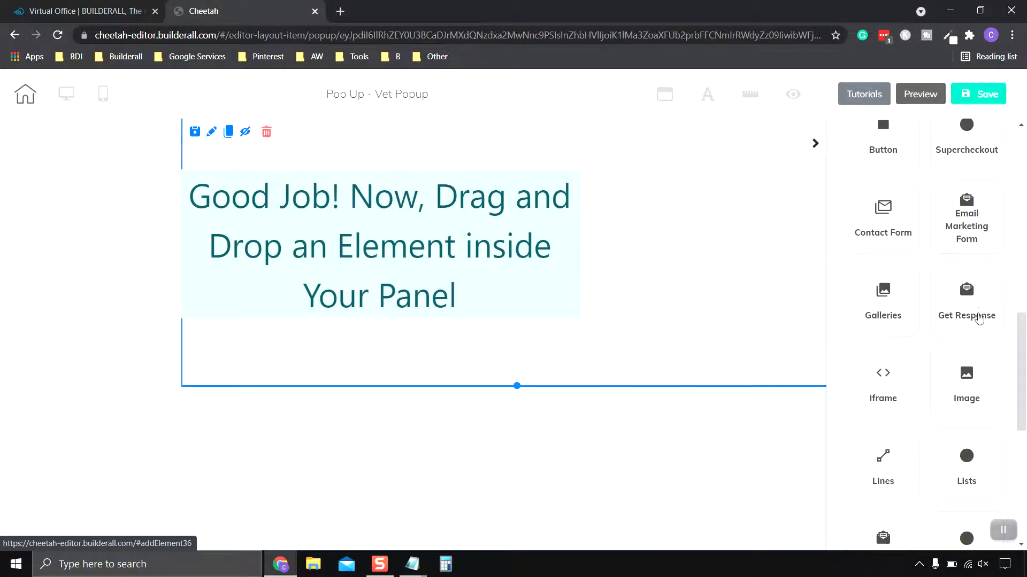
{"action": "scroll", "coordinate": [978, 319], "scroll_direction": "down", "scroll_amount": 2}
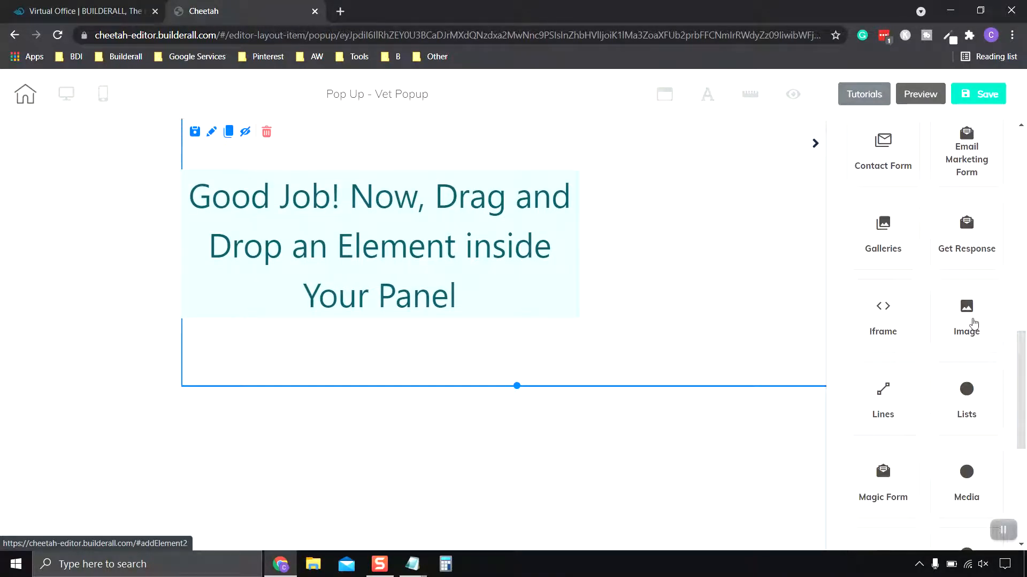
{"action": "left_click", "coordinate": [977, 326]}
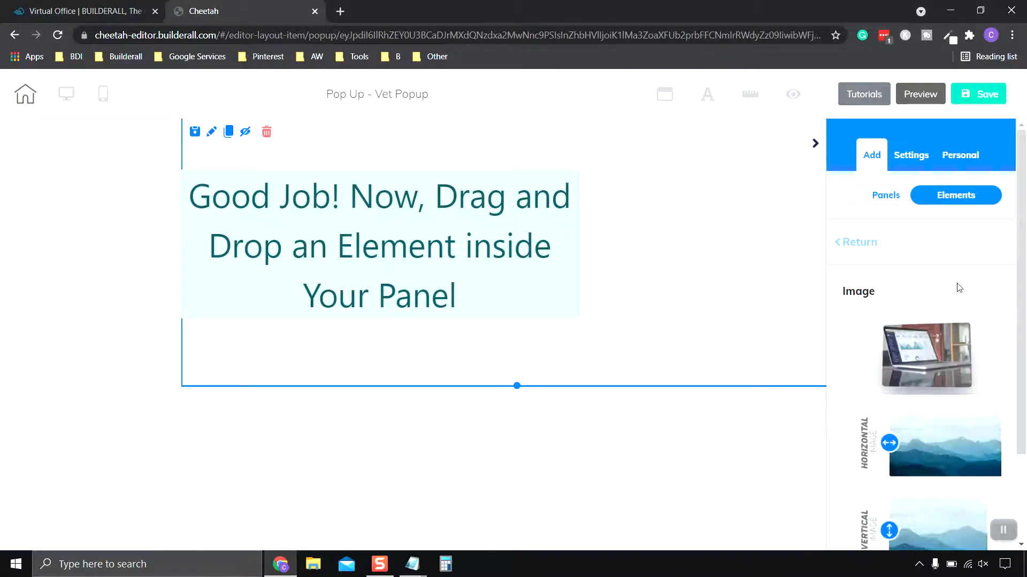
{"action": "scroll", "coordinate": [960, 288], "scroll_direction": "down", "scroll_amount": 2}
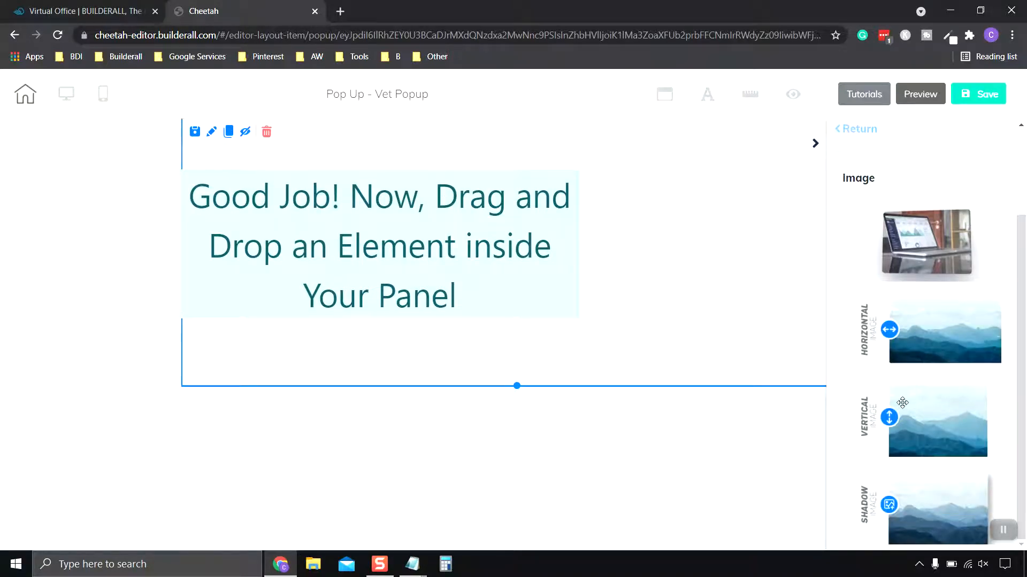
{"action": "left_click_drag", "start_coordinate": [971, 344], "coordinate": [290, 173]}
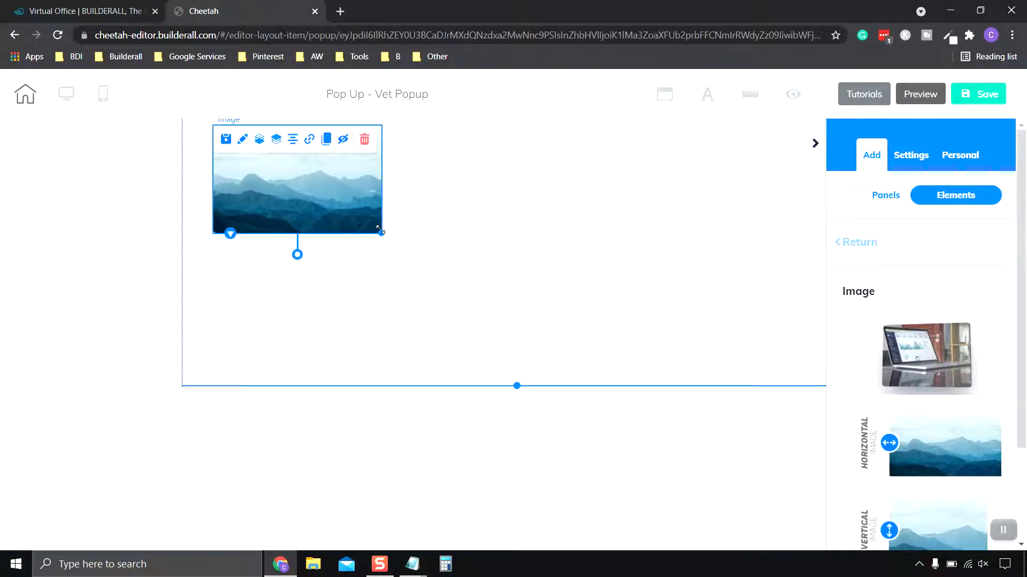
- Enlarge the mountain image to nearly the panel's full height and move it to the panel's horizontal centre, then collapse the editing sidebar
{"action": "left_click_drag", "start_coordinate": [382, 233], "coordinate": [611, 292]}
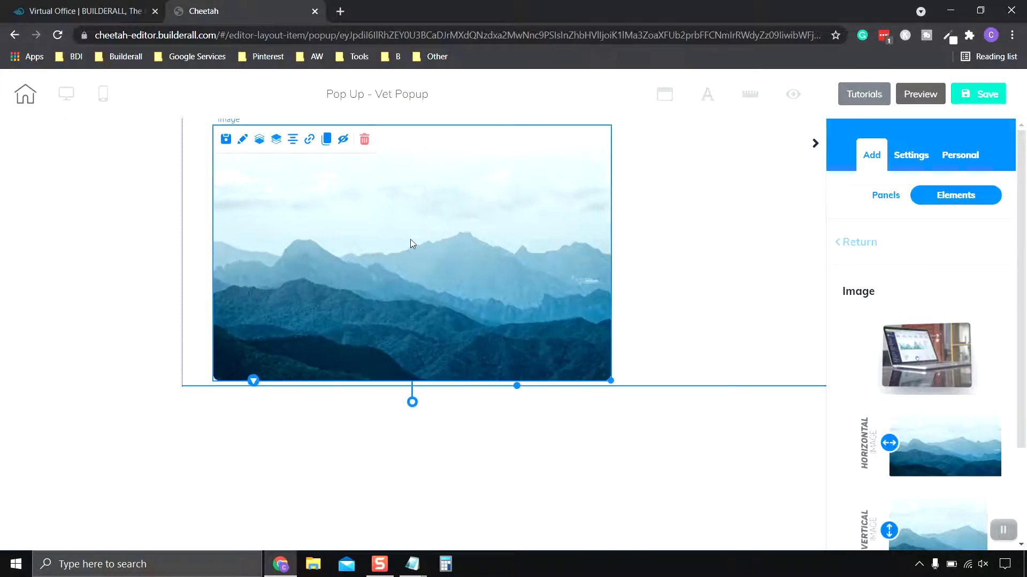
{"action": "left_click_drag", "start_coordinate": [410, 239], "coordinate": [517, 257]}
{"action": "left_click", "coordinate": [814, 144]}
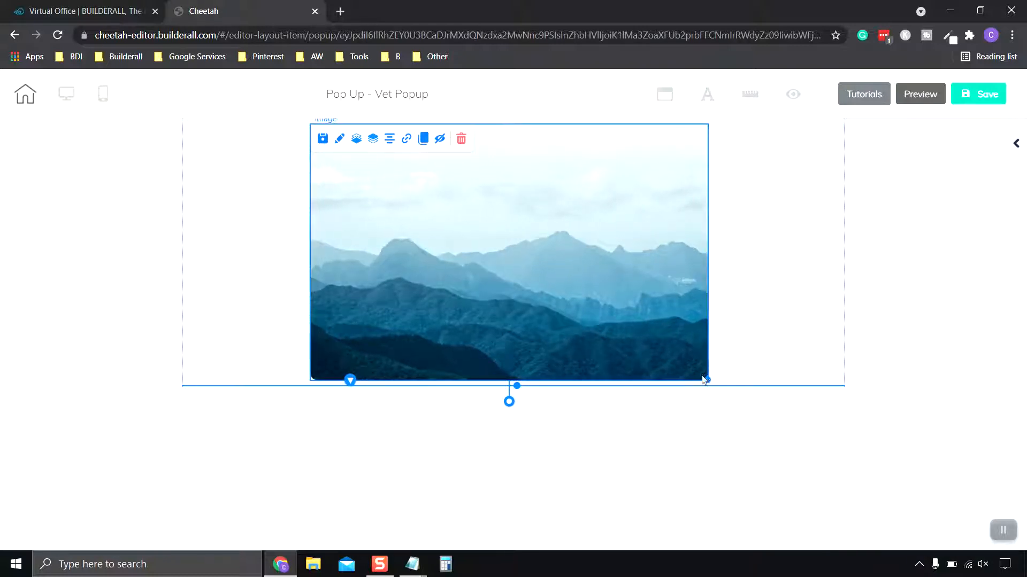
- Shrink the mountain image slightly and reposition it within the pop-up panel, leaving the editing sidebar collapsed
{"action": "left_click_drag", "start_coordinate": [704, 380], "coordinate": [641, 325]}
{"action": "mouse_move", "coordinate": [537, 252]}
{"action": "left_mouse_down"}
{"action": "mouse_move", "coordinate": [544, 268]}
{"action": "mouse_move", "coordinate": [557, 256]}
{"action": "left_mouse_up"}
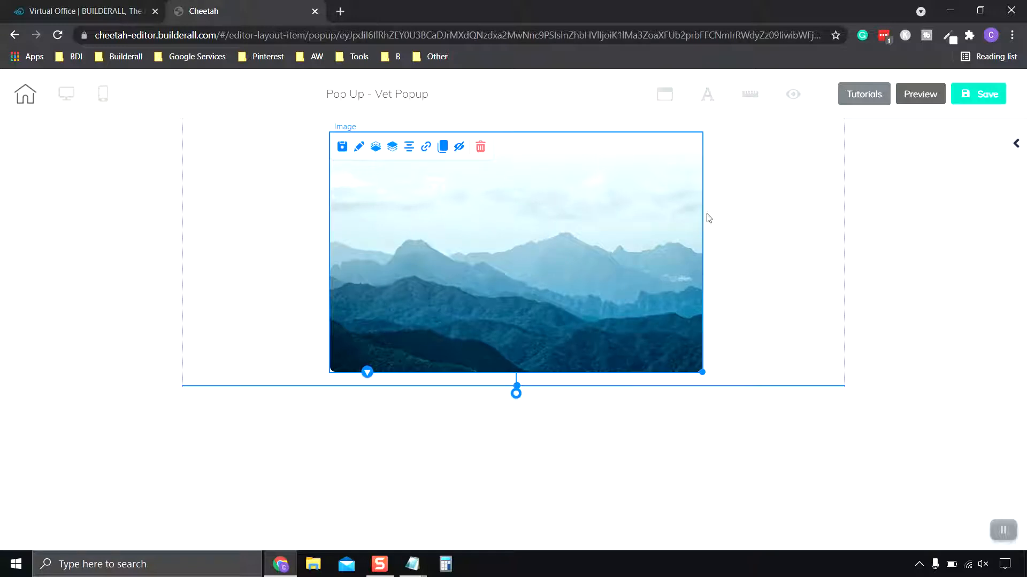
{"action": "left_click", "coordinate": [239, 228]}
{"action": "left_click", "coordinate": [504, 228]}
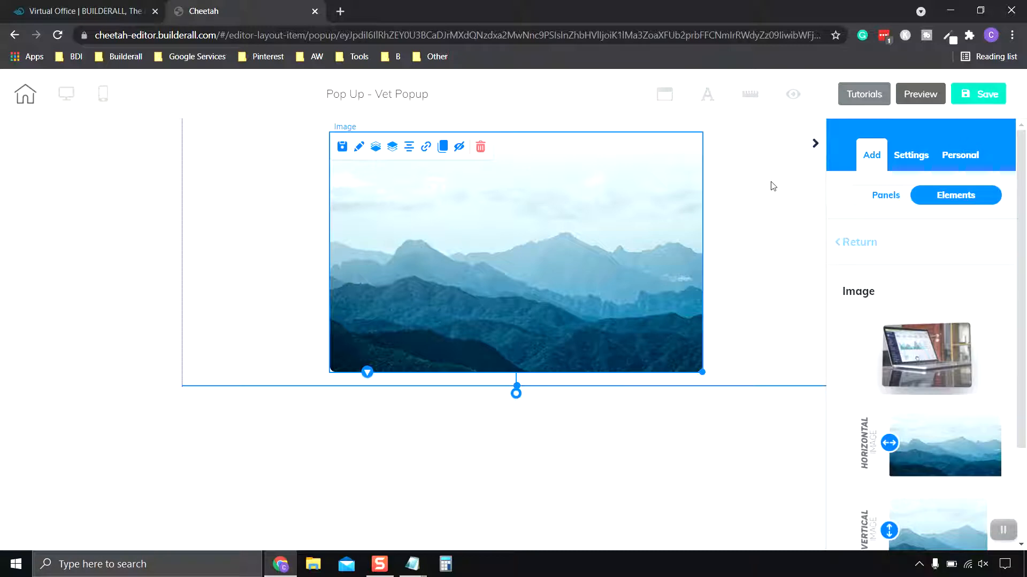
{"action": "left_click", "coordinate": [814, 143]}
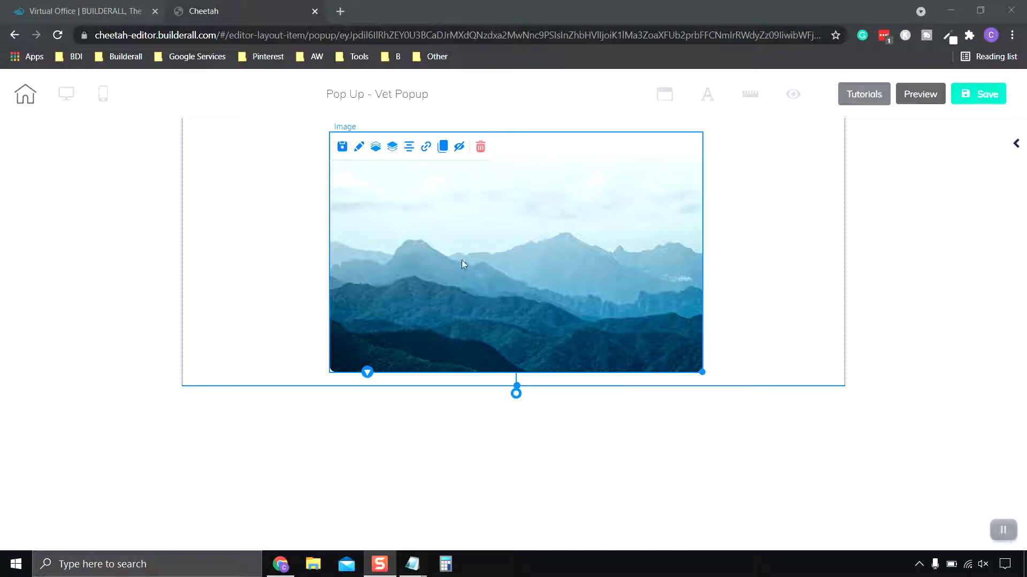
- Switch to Canva by opening canva.com in a new browser tab
{"action": "left_click", "coordinate": [340, 11]}
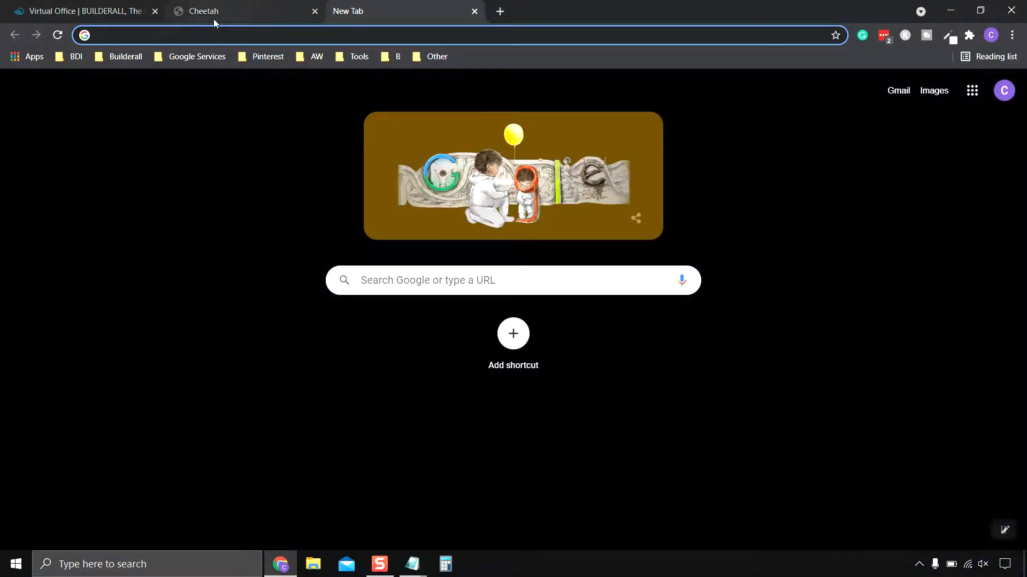
{"action": "type", "text": "cANV"}
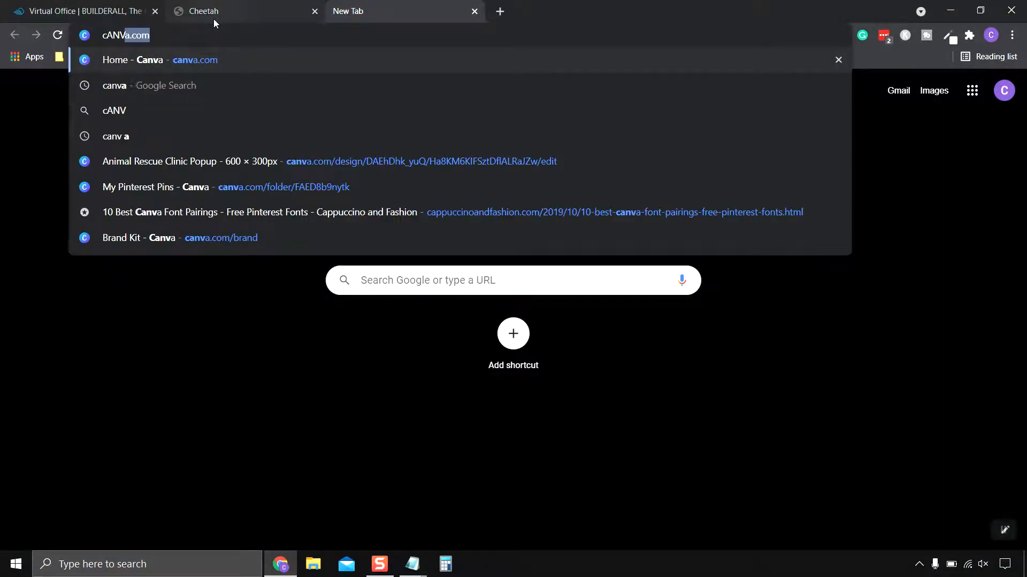
{"action": "key", "text": "BackSpace"}
{"action": "key", "text": "BackSpace"}
{"action": "key", "text": "BackSpace"}
{"action": "key", "text": "BackSpace"}
{"action": "key", "text": "BackSpace"}
{"action": "type", "text": "canva"}
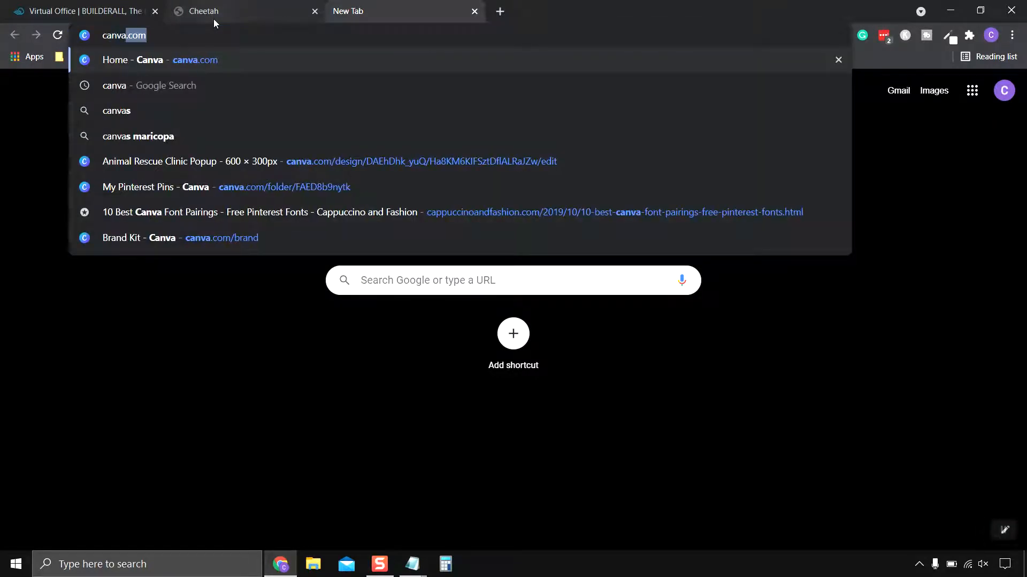
{"action": "key", "text": "Return"}
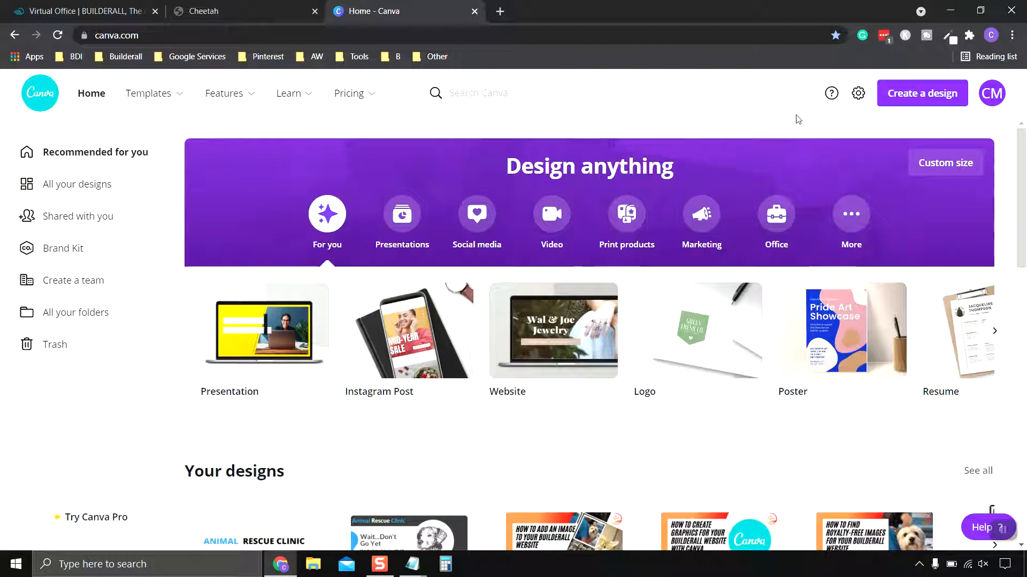
- Create a new custom-size design 600 px wide and 300 px high
{"action": "left_click", "coordinate": [947, 169]}
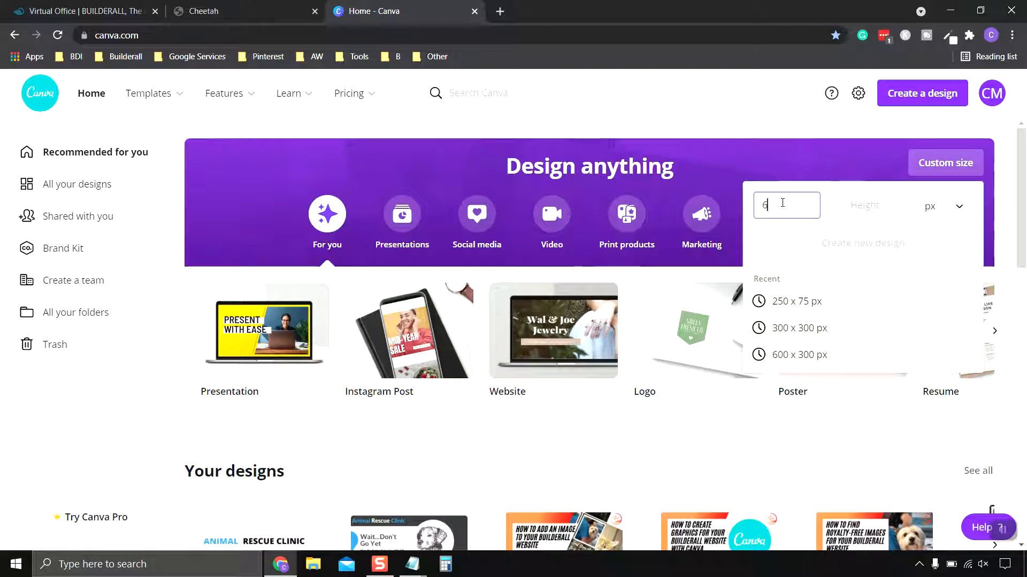
{"action": "left_click", "coordinate": [870, 206]}
{"action": "type", "text": "300"}
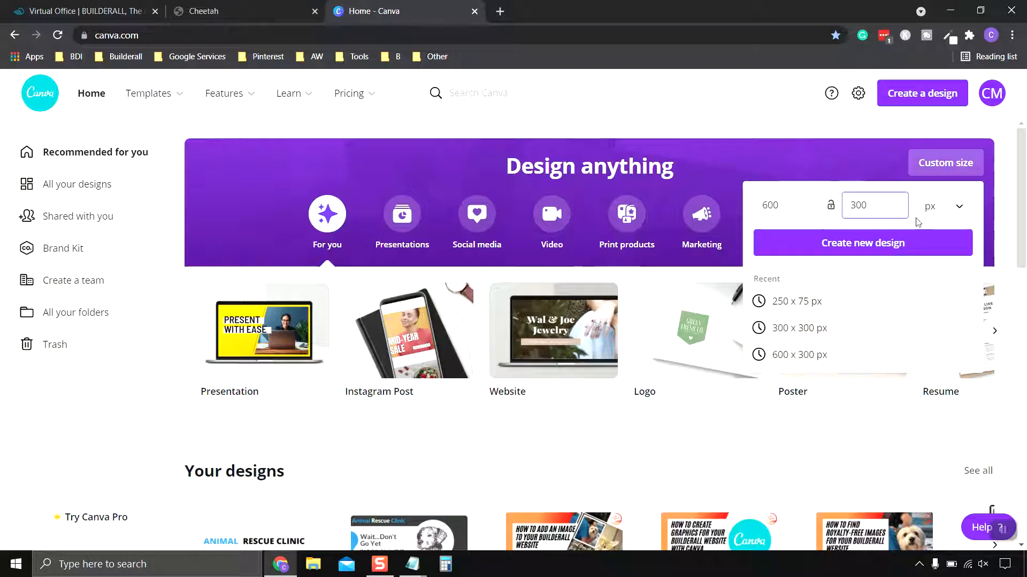
{"action": "left_click", "coordinate": [860, 245]}
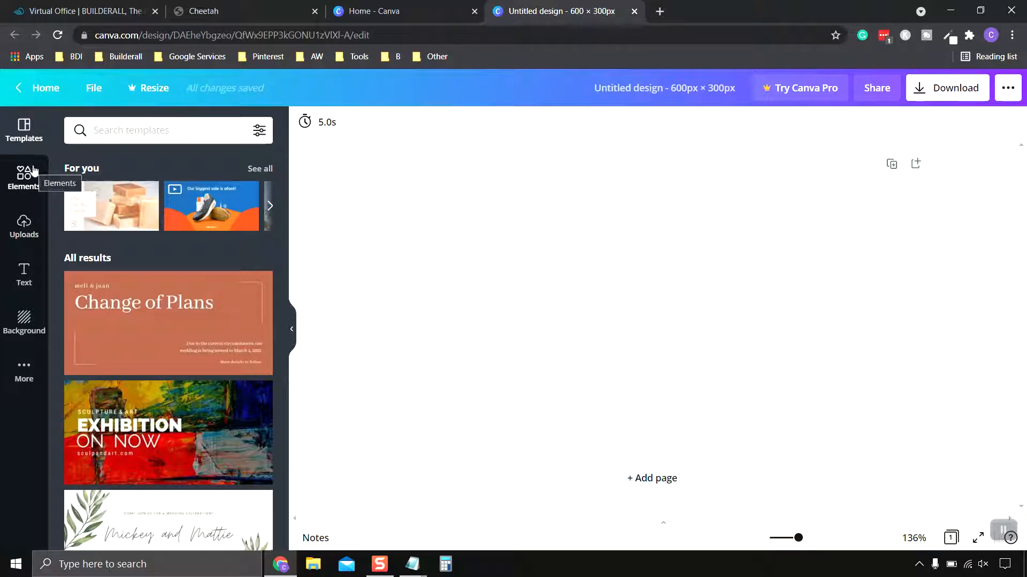
{"action": "left_click", "coordinate": [25, 179]}
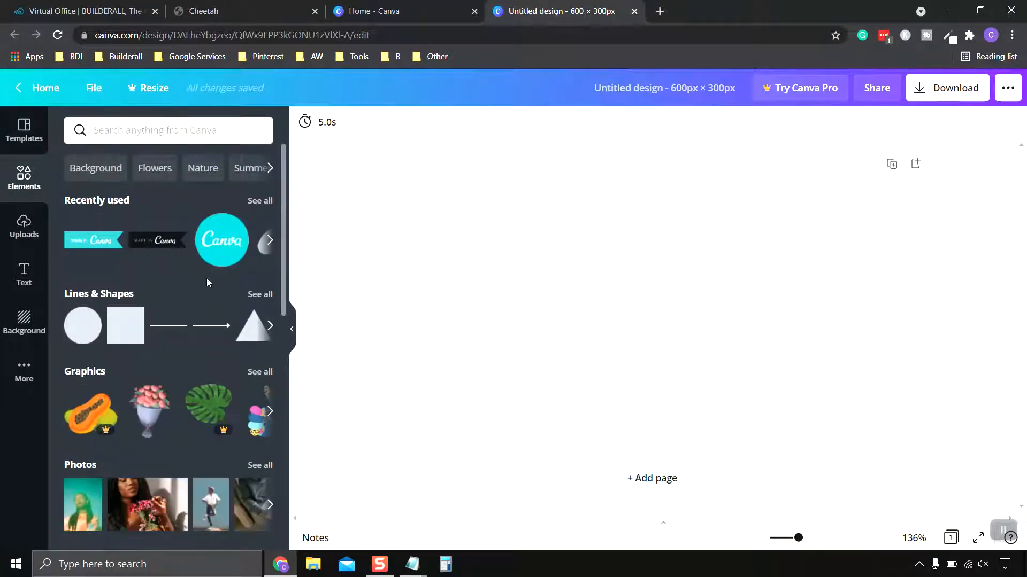
{"action": "left_click", "coordinate": [24, 227]}
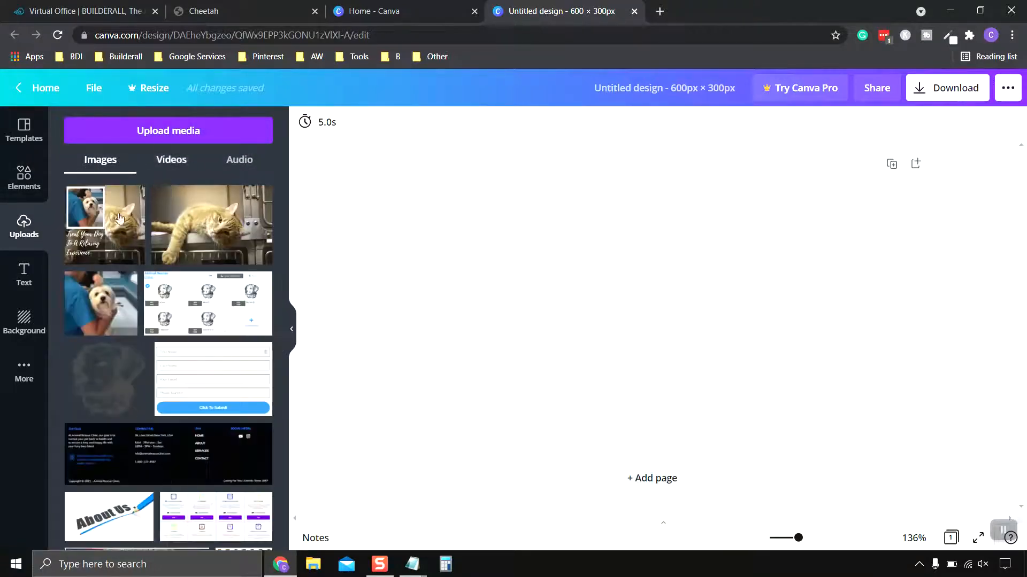
{"action": "left_click", "coordinate": [27, 285]}
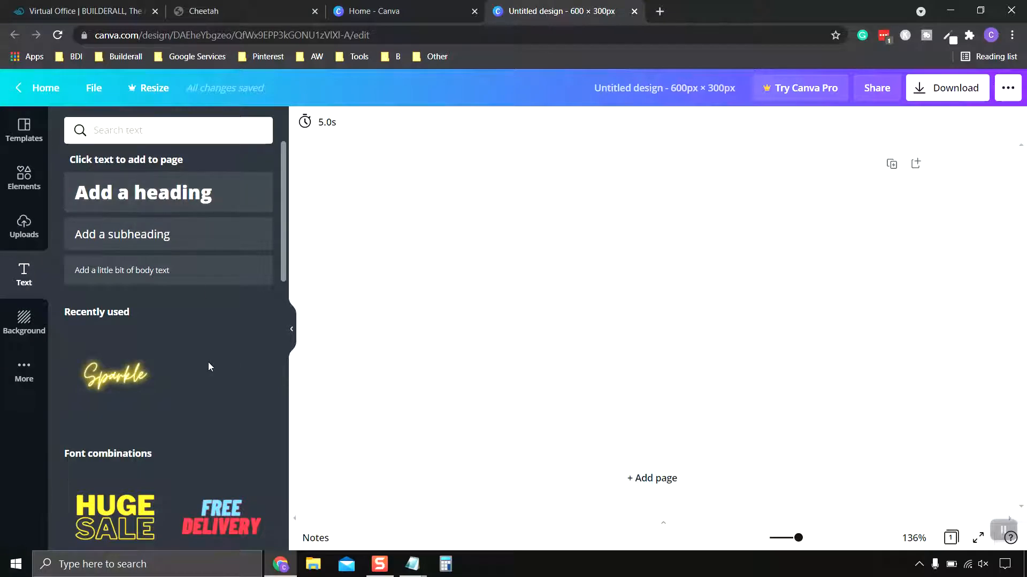
{"action": "left_click", "coordinate": [28, 325]}
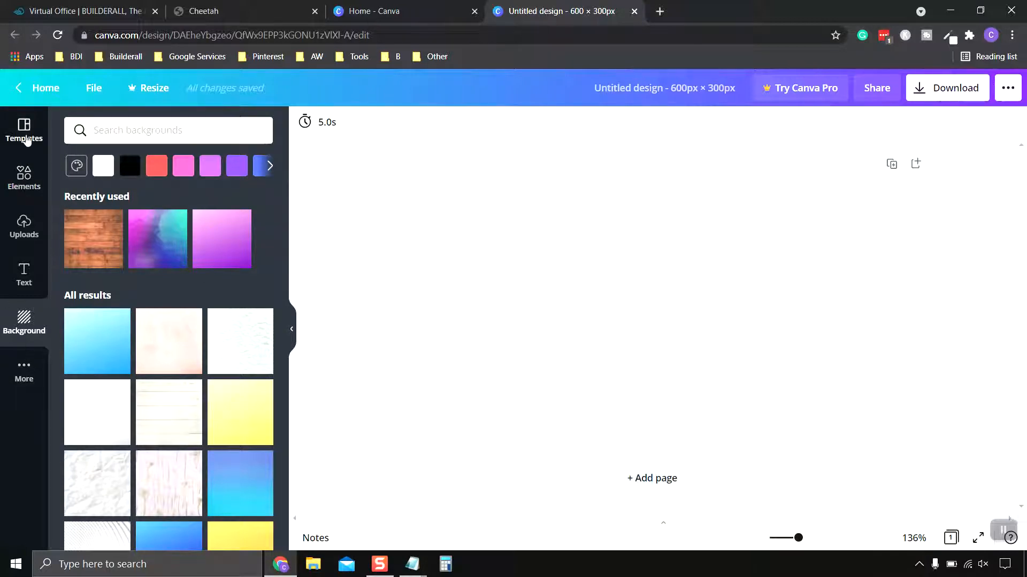
{"action": "left_click", "coordinate": [25, 130]}
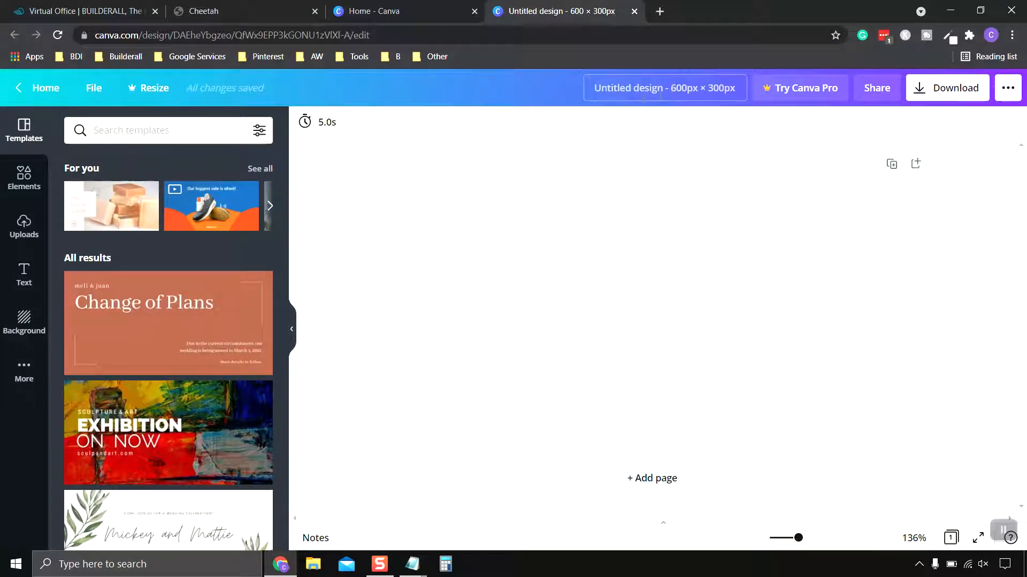
- Rename the design to Vet Popup Graphic and save it
{"action": "left_click", "coordinate": [689, 99]}
{"action": "key", "text": "BackSpace"}
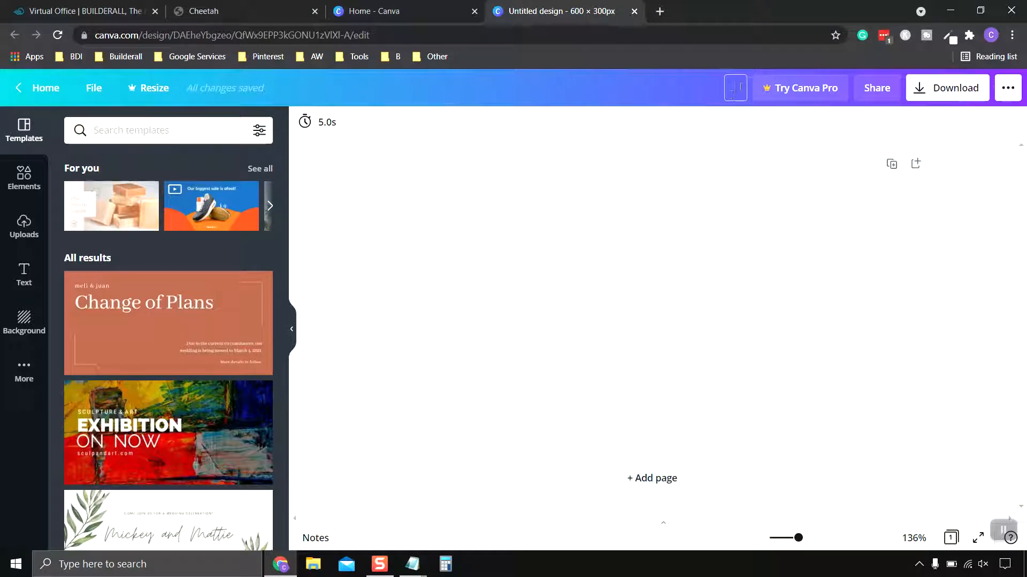
{"action": "type", "text": "Vet Popup G"}
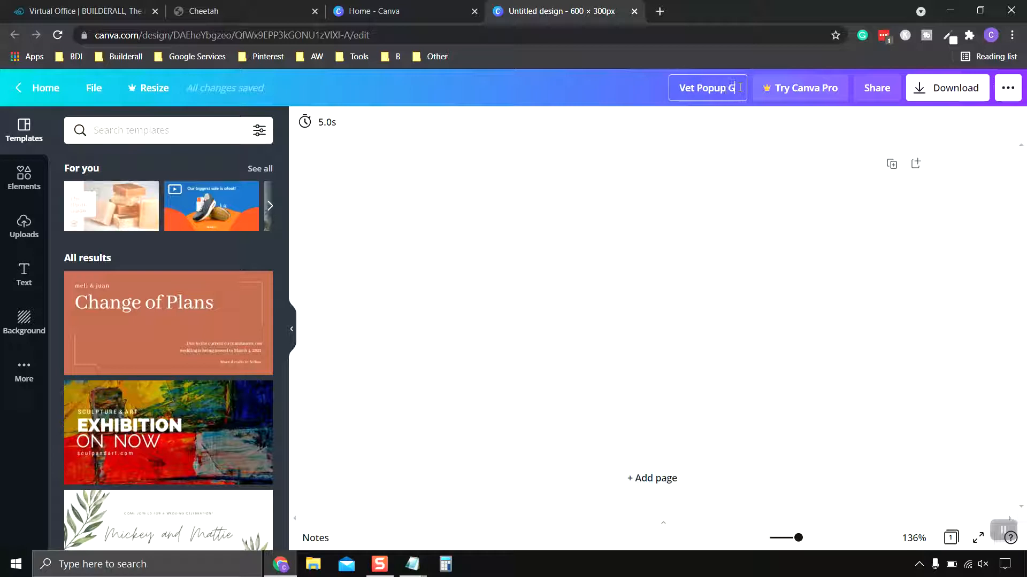
{"action": "type", "text": "raphic"}
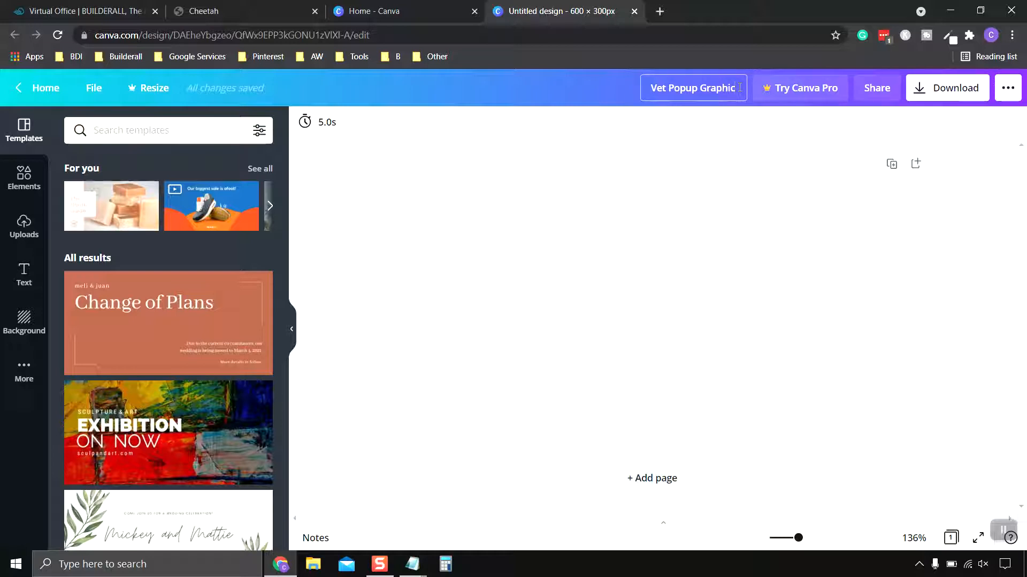
{"action": "key", "text": "Return"}
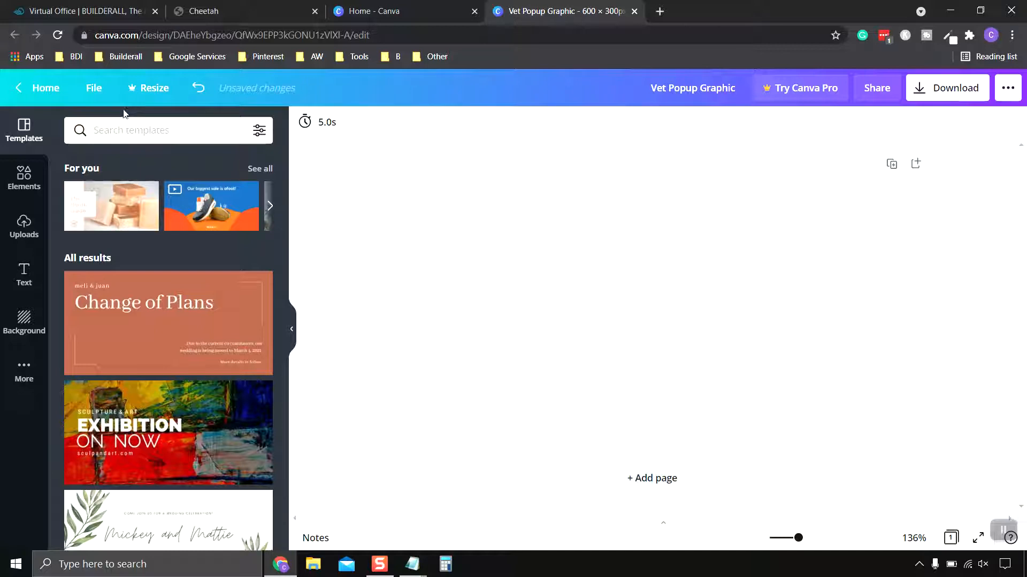
{"action": "left_click", "coordinate": [94, 89]}
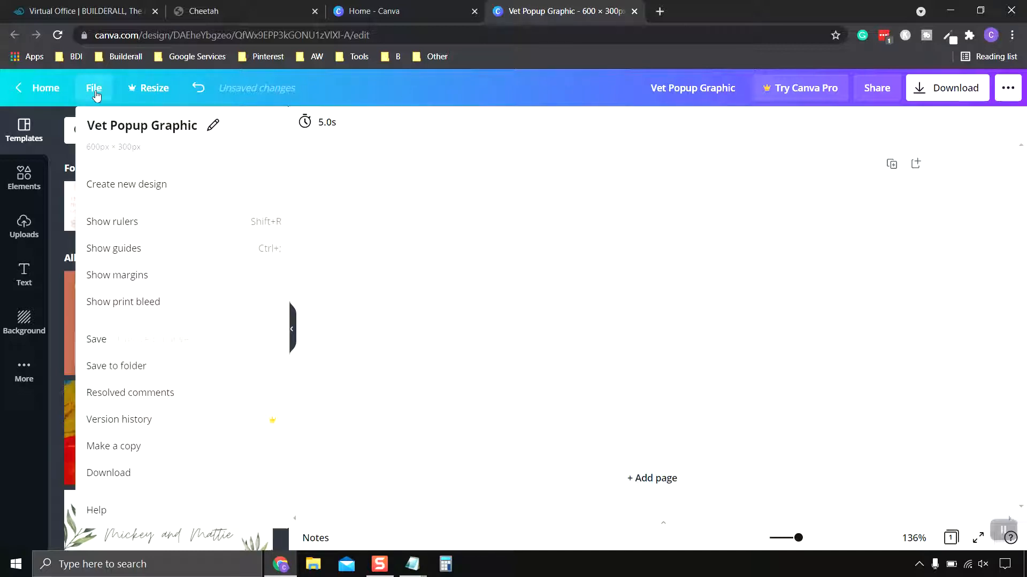
{"action": "left_click", "coordinate": [136, 336]}
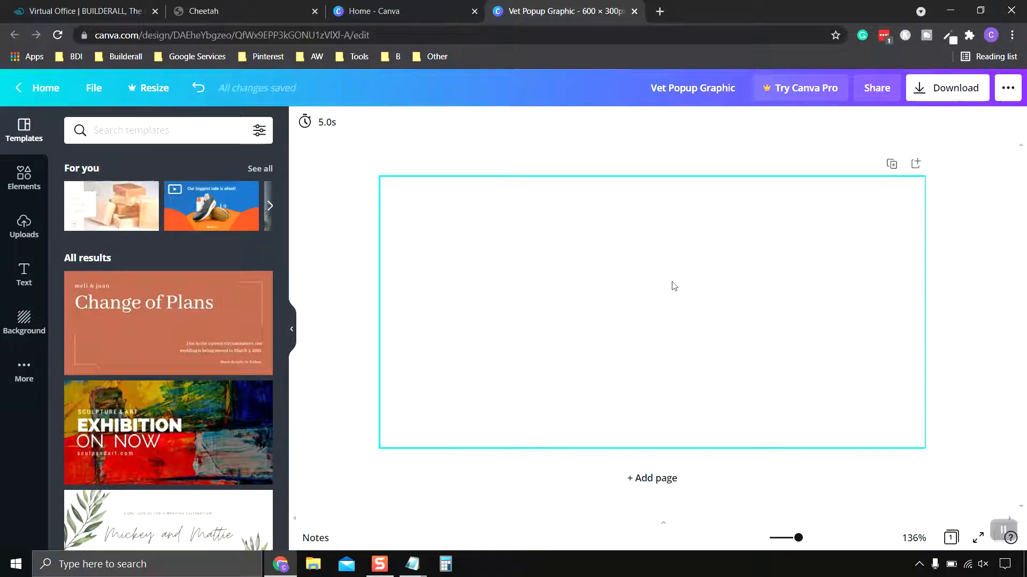
- Apply the orange "We've graduated!" template to the blank page
{"action": "scroll", "coordinate": [176, 309], "scroll_direction": "down", "scroll_amount": 5}
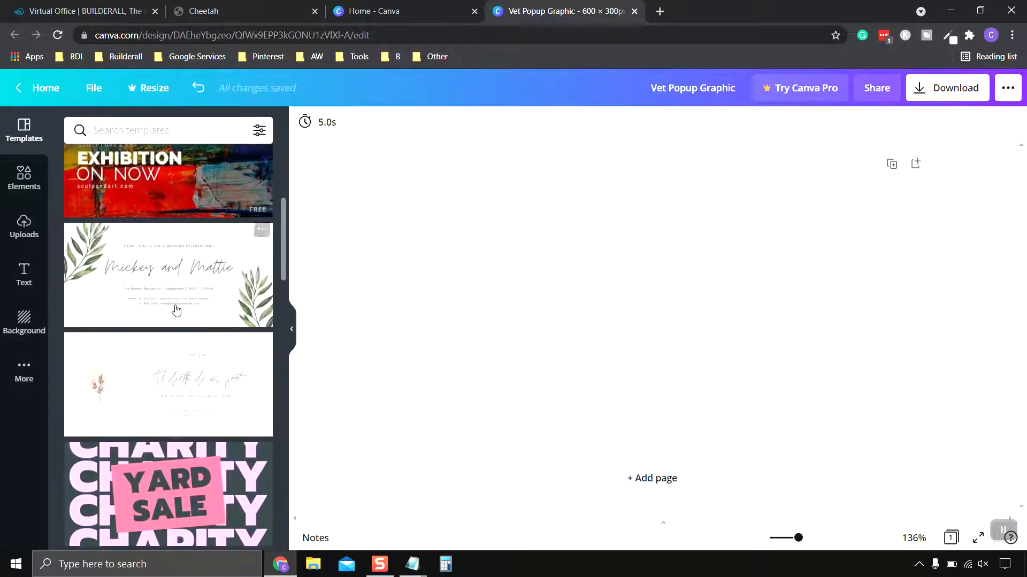
{"action": "scroll", "coordinate": [177, 309], "scroll_direction": "up", "scroll_amount": 2}
{"action": "scroll", "coordinate": [177, 309], "scroll_direction": "down", "scroll_amount": 8}
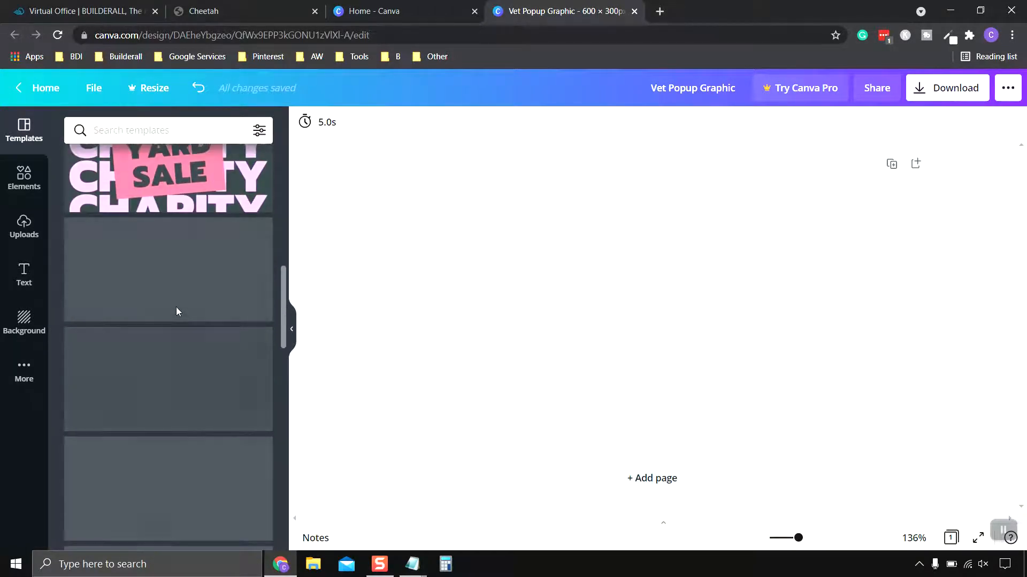
{"action": "scroll", "coordinate": [178, 312], "scroll_direction": "up", "scroll_amount": 3}
{"action": "scroll", "coordinate": [178, 311], "scroll_direction": "down", "scroll_amount": 8}
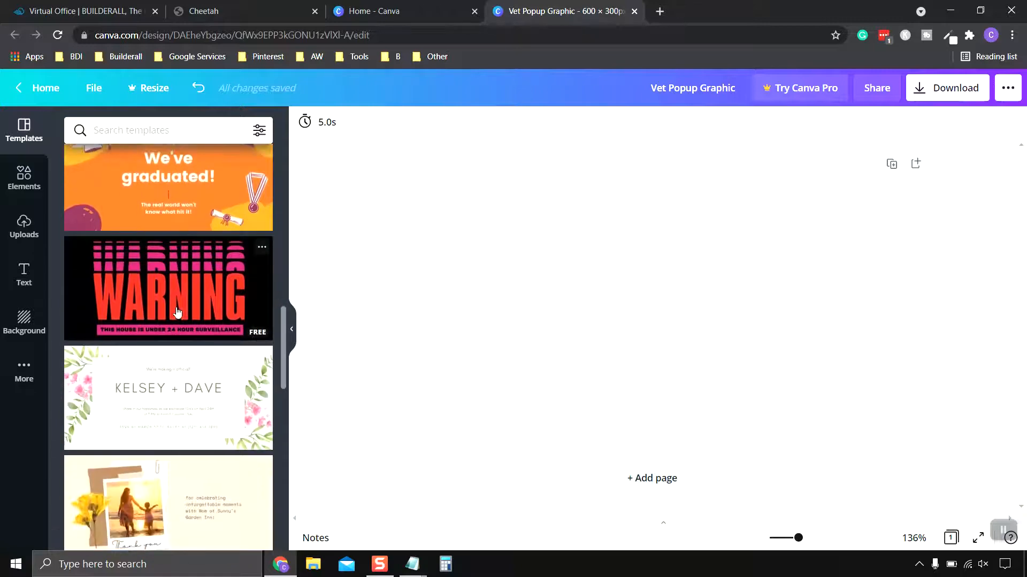
{"action": "scroll", "coordinate": [177, 313], "scroll_direction": "down", "scroll_amount": 2}
{"action": "scroll", "coordinate": [177, 313], "scroll_direction": "up", "scroll_amount": 5}
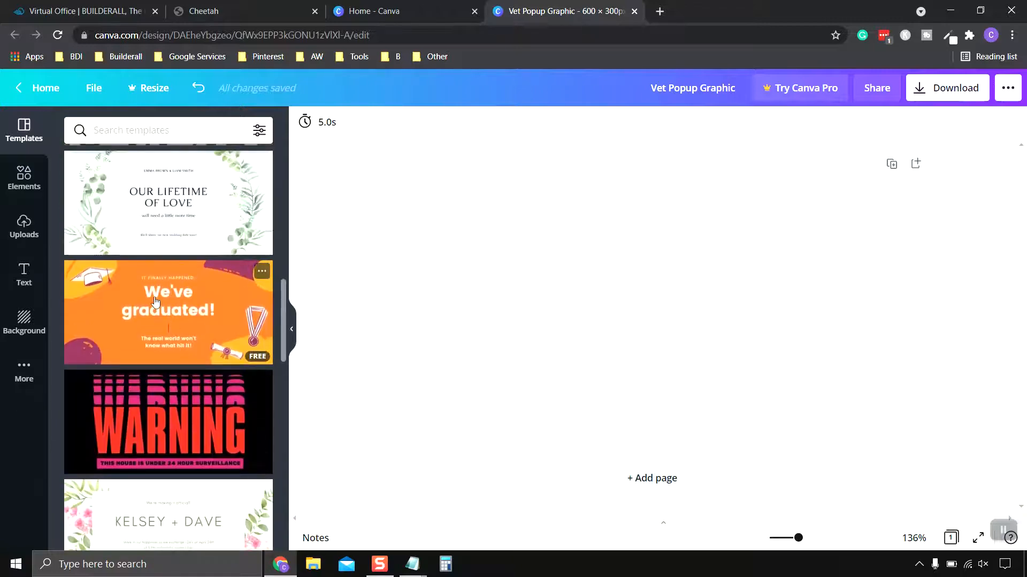
{"action": "left_click", "coordinate": [155, 302]}
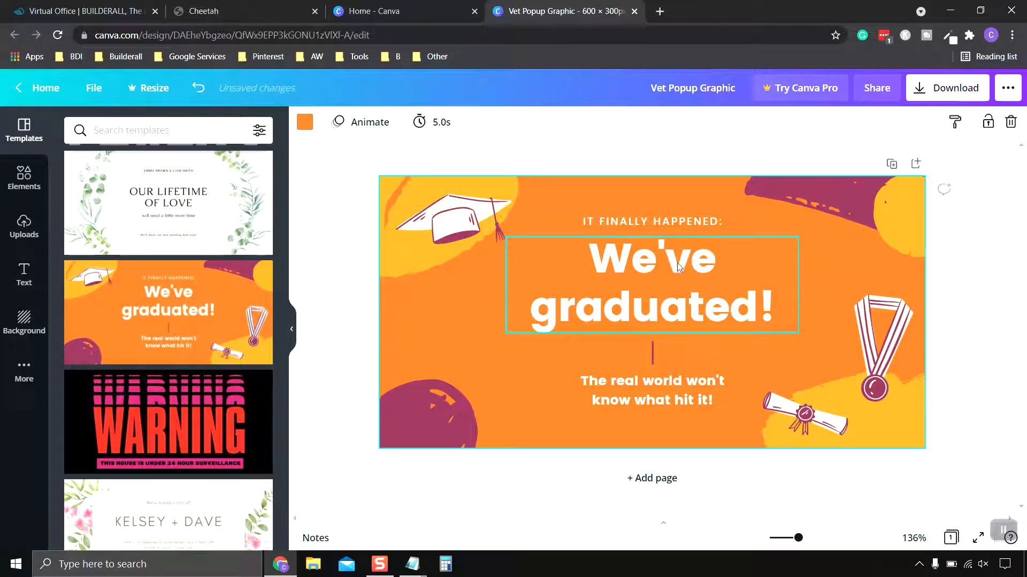
- Delete the template's "The real world won't know what hit it!" text, the "IT FINALLY HAPPENED:" text and the short vertical line
{"action": "left_click", "coordinate": [659, 382]}
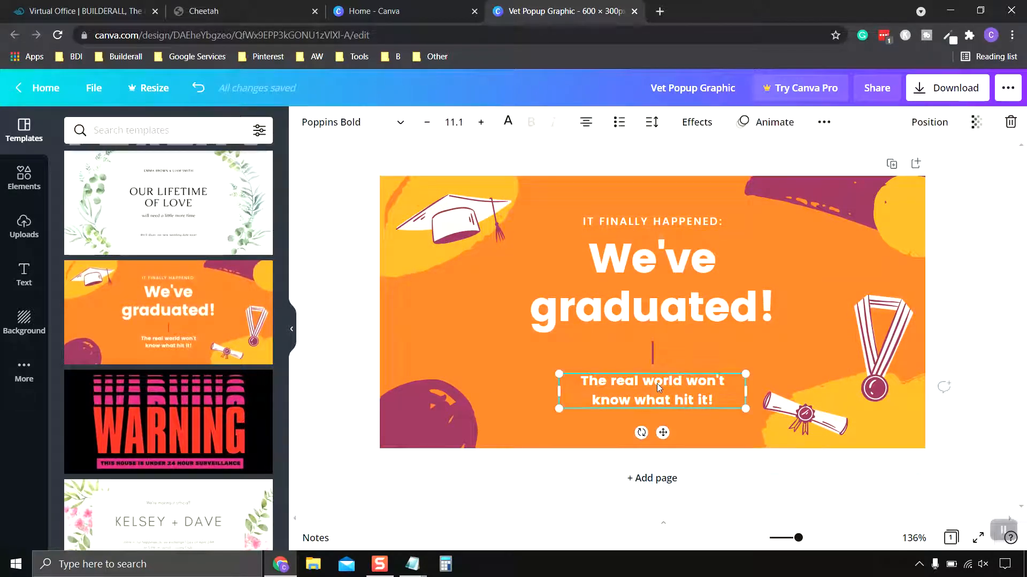
{"action": "key", "text": "Delete"}
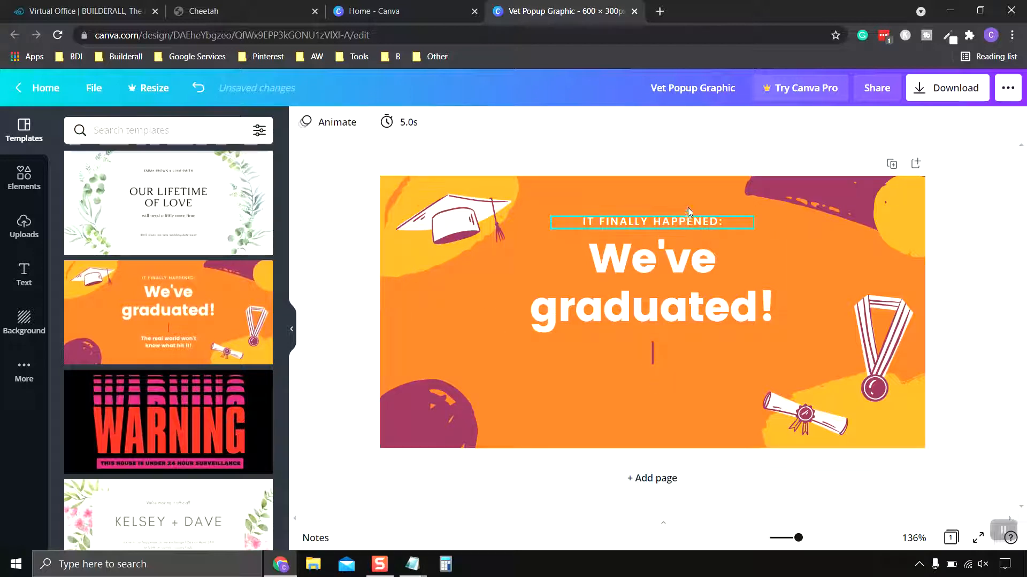
{"action": "left_click", "coordinate": [686, 222]}
{"action": "key", "text": "Delete"}
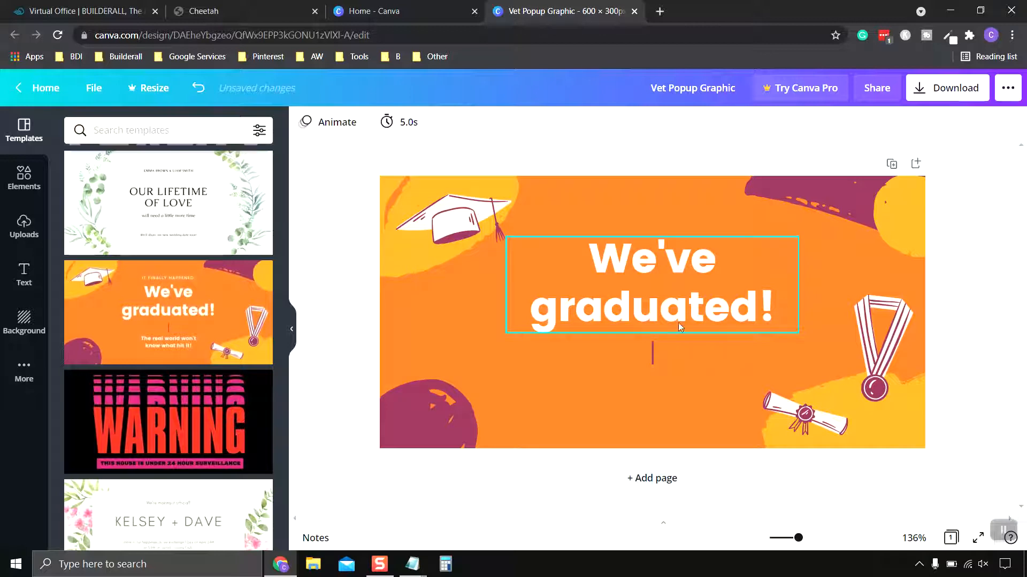
{"action": "left_click", "coordinate": [653, 355]}
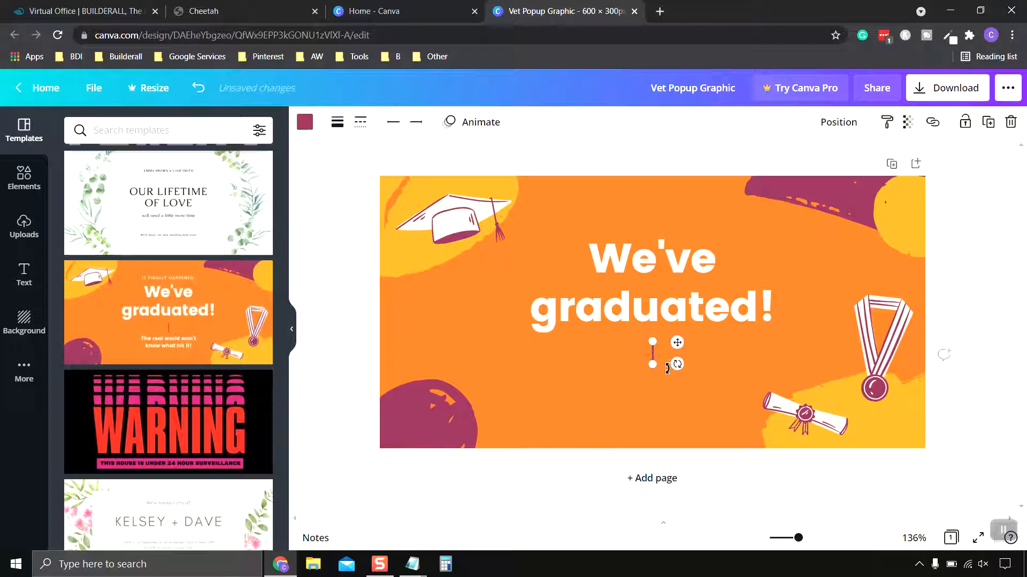
{"action": "key", "text": "Delete"}
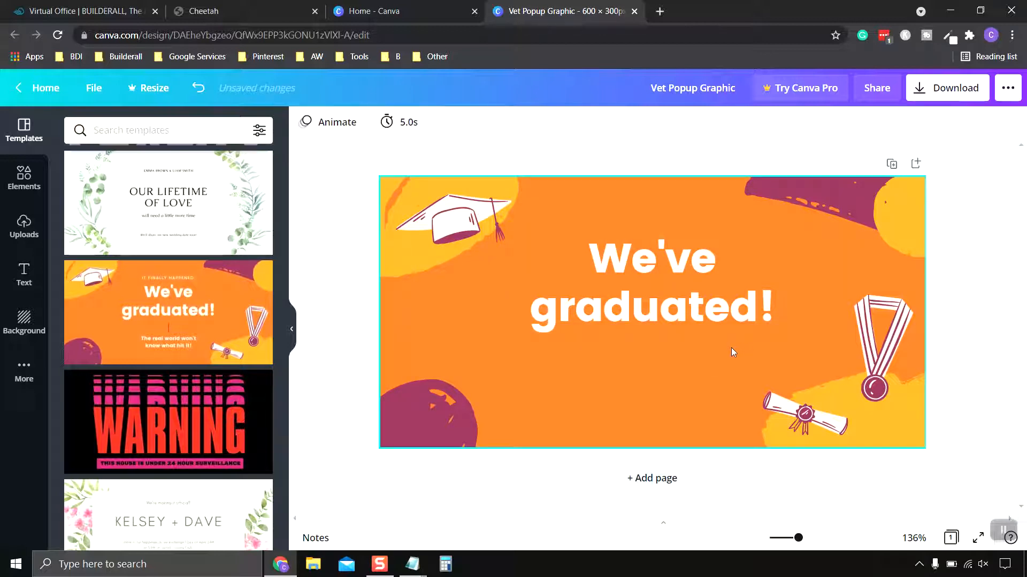
- Replace the "We've graduated!" headline with "Click The Button Below For A 10% Off Coupon On Your Next Visit"
{"action": "left_click", "coordinate": [764, 312]}
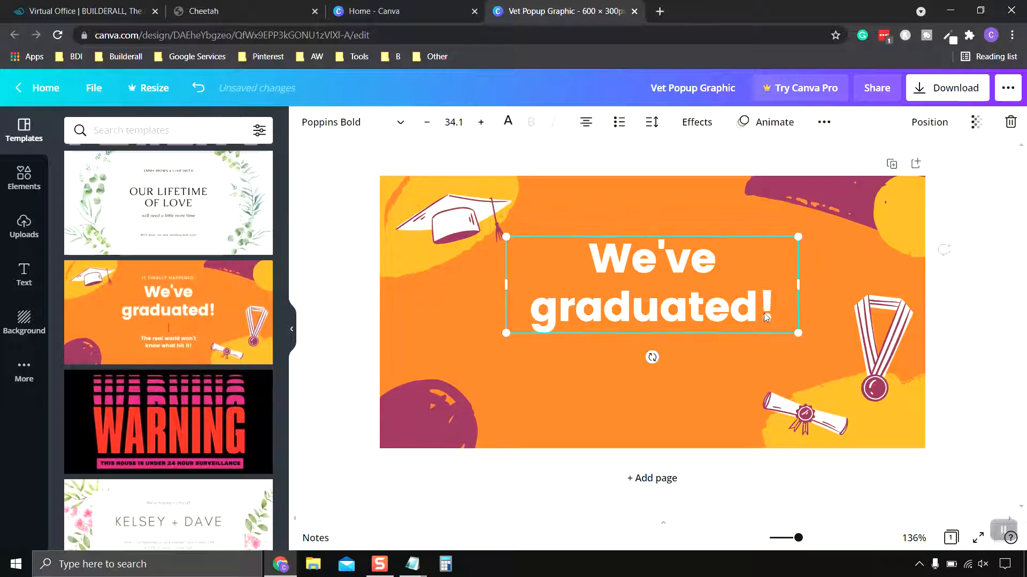
{"action": "left_click", "coordinate": [764, 313]}
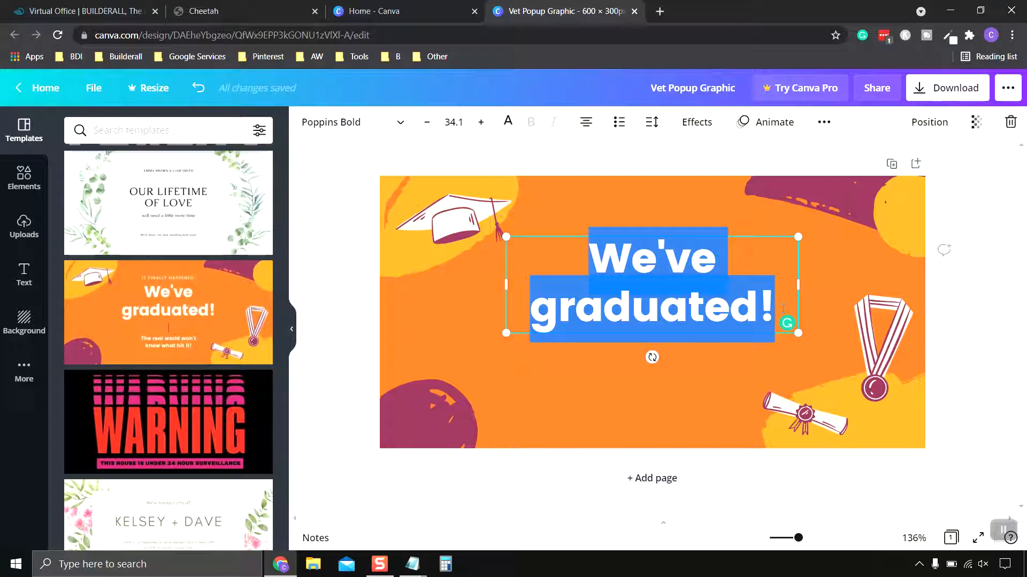
{"action": "type", "text": "Click "}
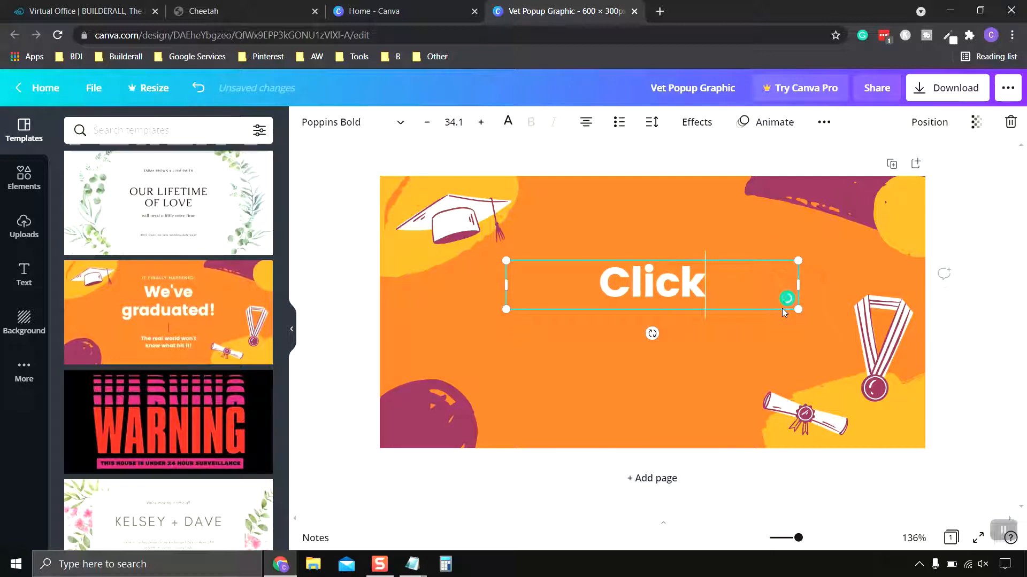
{"action": "type", "text": "The Bu"}
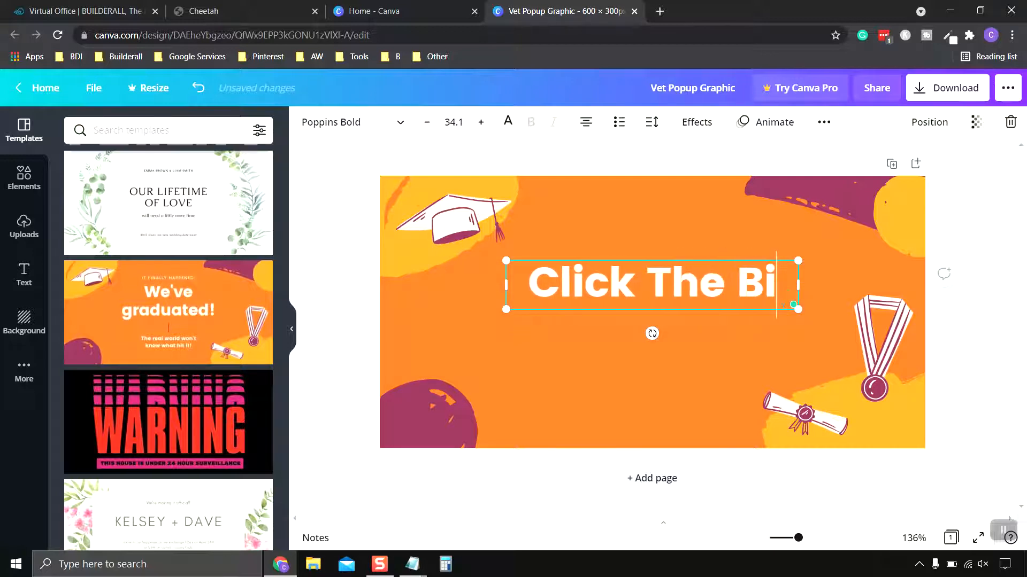
{"action": "type", "text": "tton Be"}
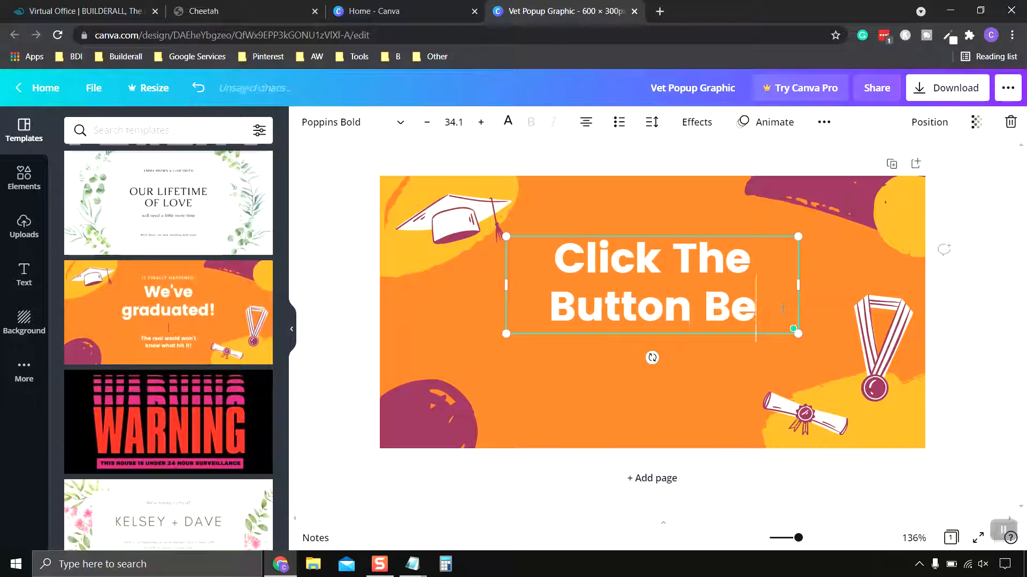
{"action": "type", "text": "low For "}
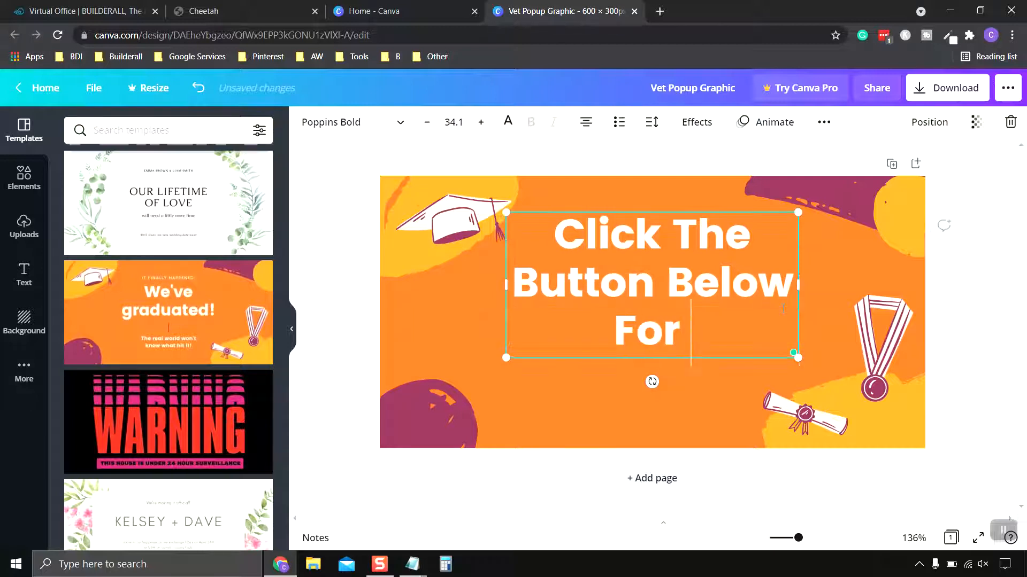
{"action": "type", "text": "a"}
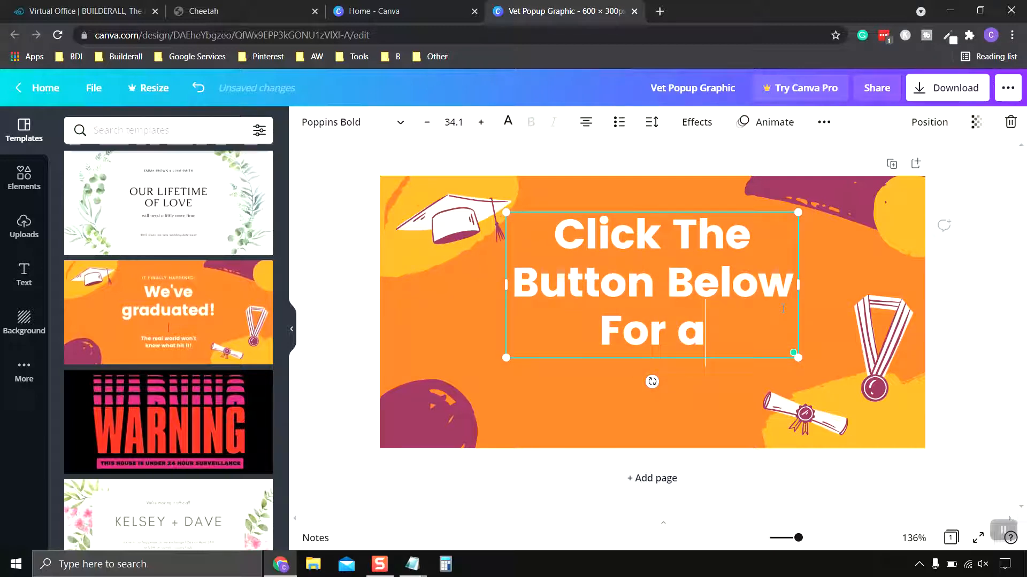
{"action": "key", "text": "BackSpace"}
{"action": "type", "text": "A 1"}
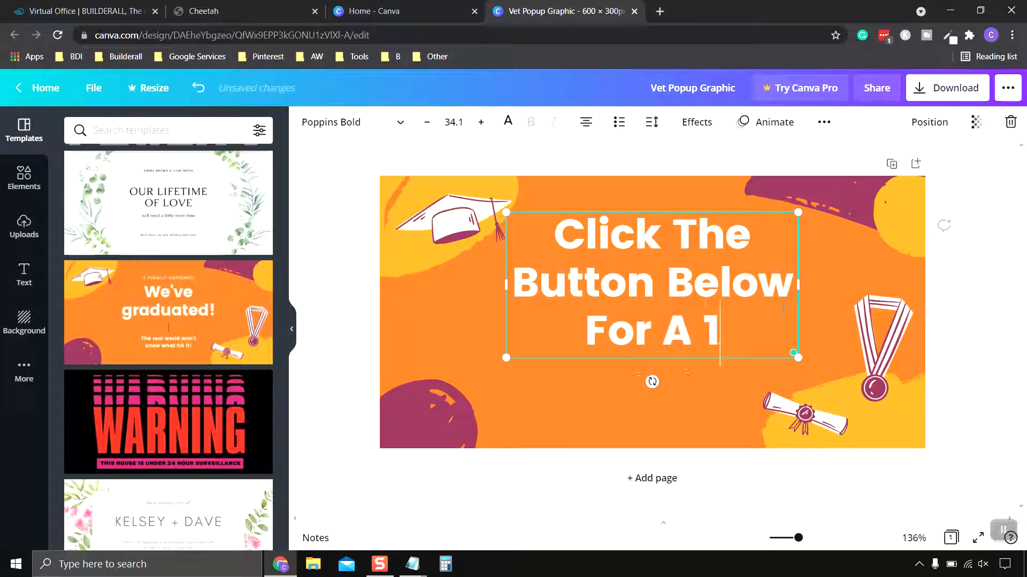
{"action": "type", "text": "0%"}
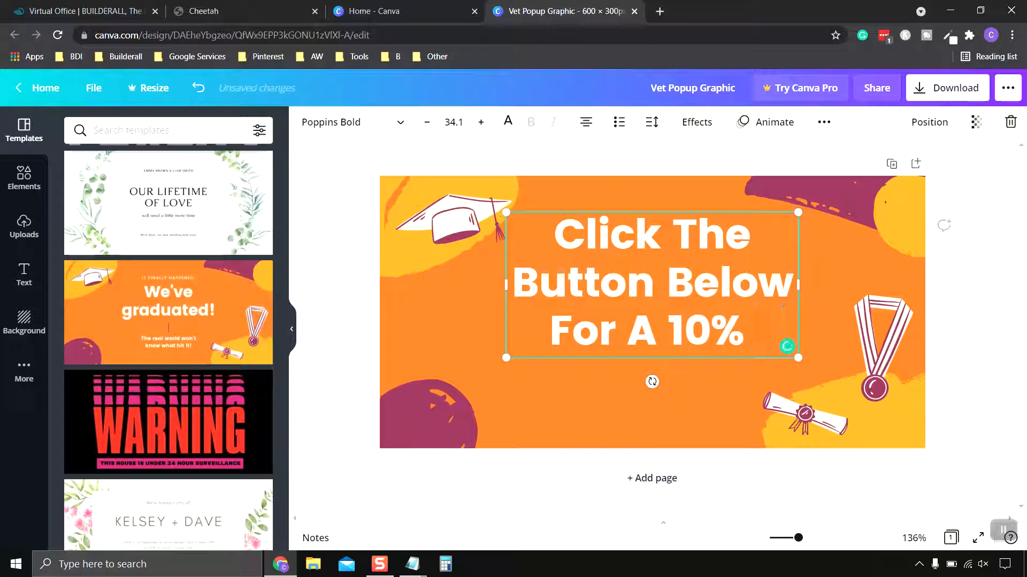
{"action": "type", "text": " Off"}
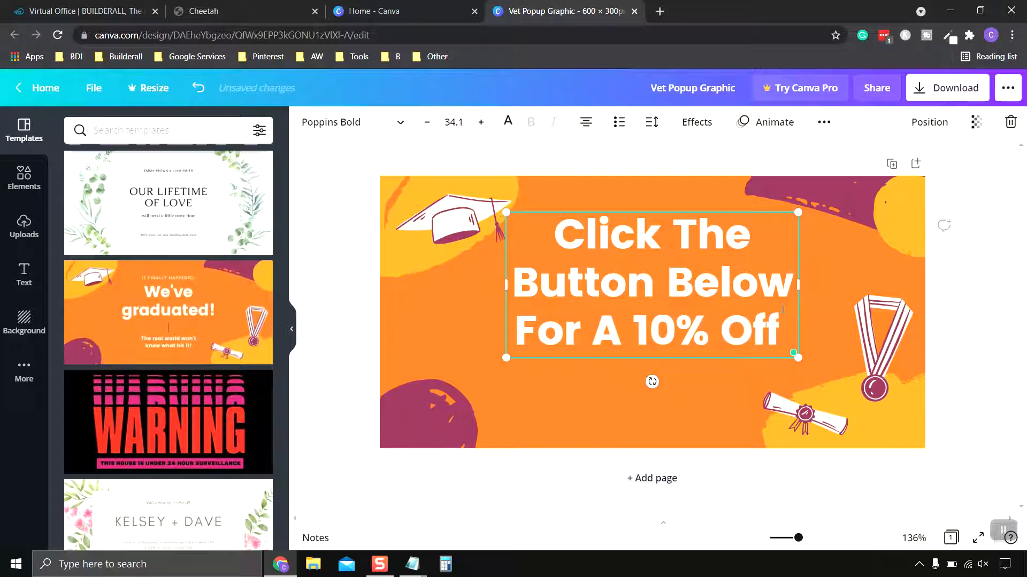
{"action": "type", "text": " Coupon"}
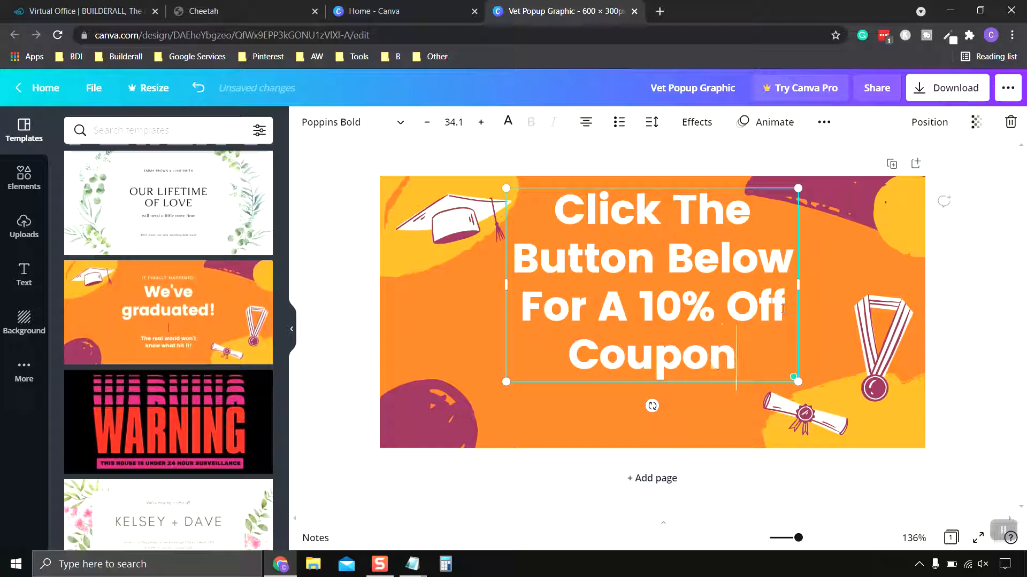
{"action": "type", "text": " On Y"}
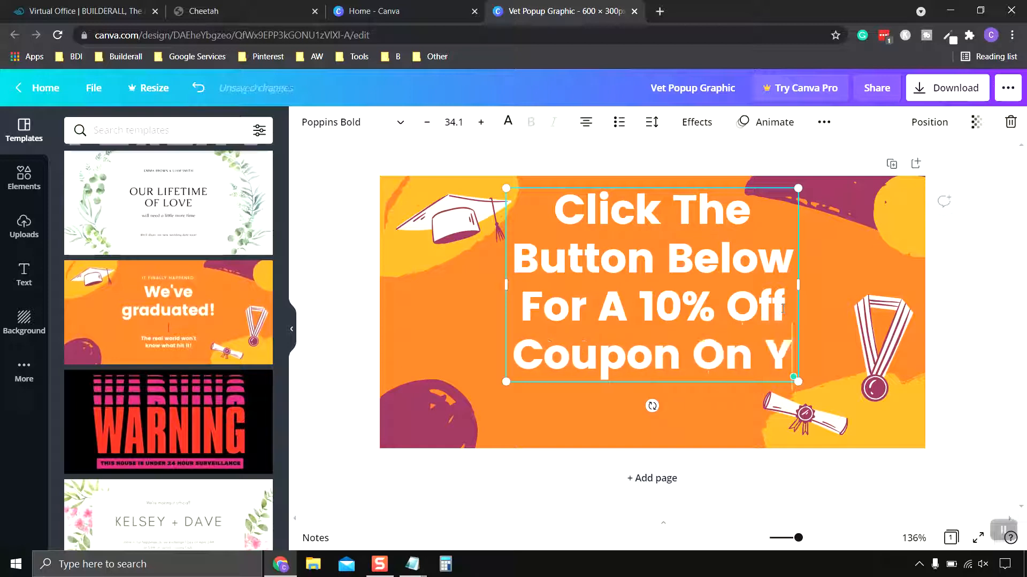
{"action": "type", "text": "our Next"}
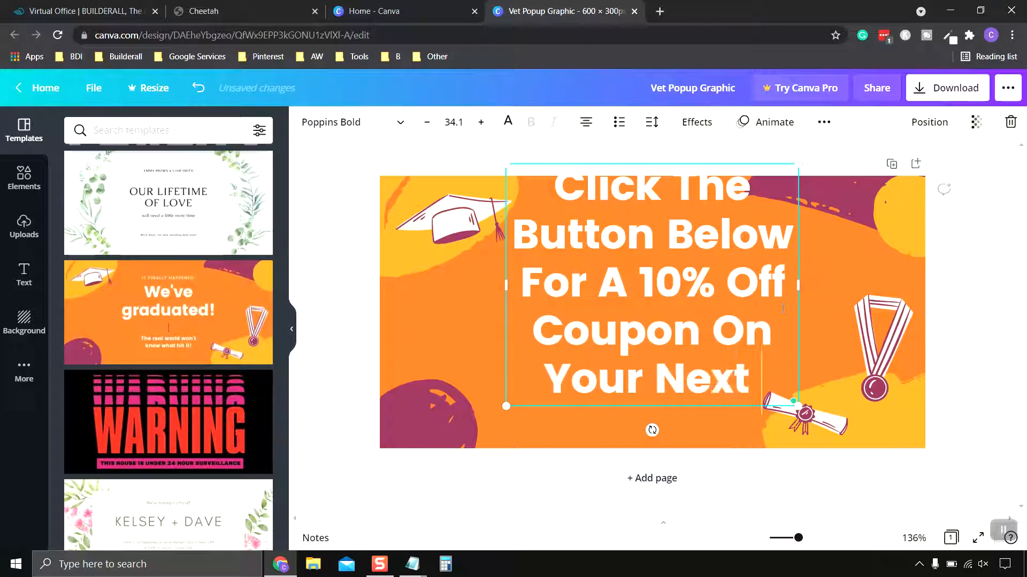
{"action": "type", "text": " Visit"}
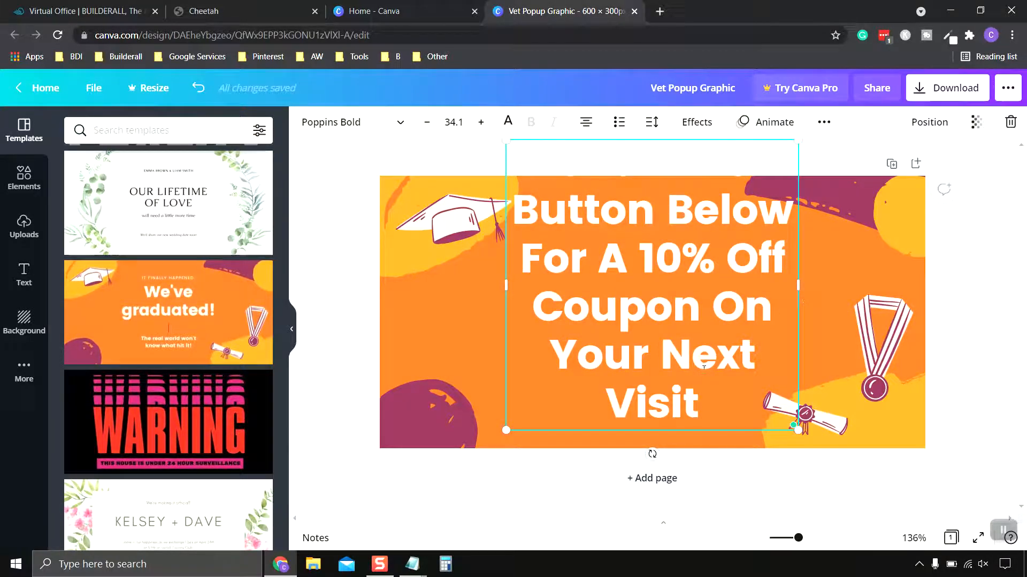
- Change the coupon headline's font to Lato, keeping its bold weight
{"action": "left_click_drag", "start_coordinate": [705, 430], "coordinate": [517, 210]}
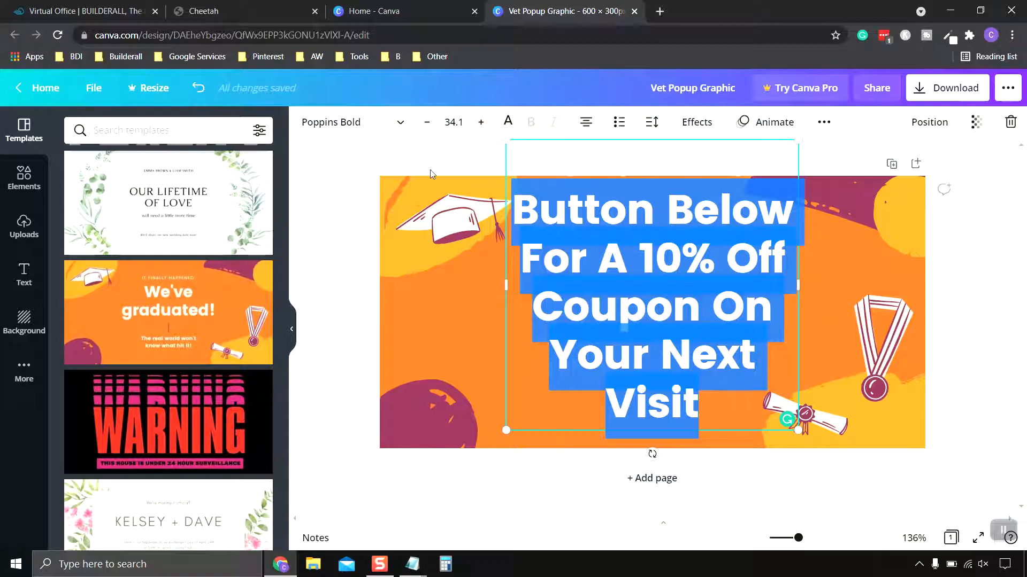
{"action": "left_click", "coordinate": [468, 228]}
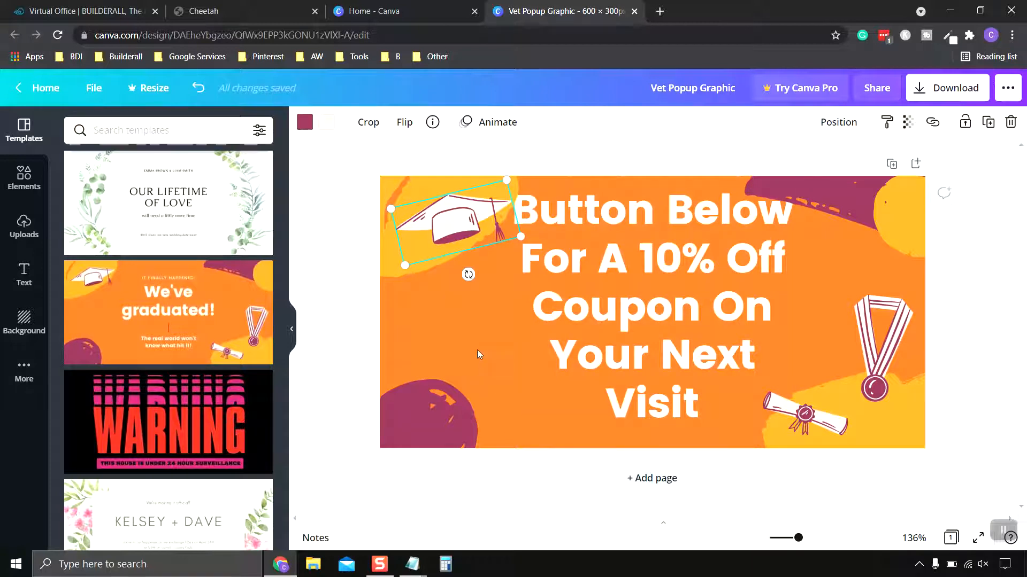
{"action": "left_click", "coordinate": [406, 165]}
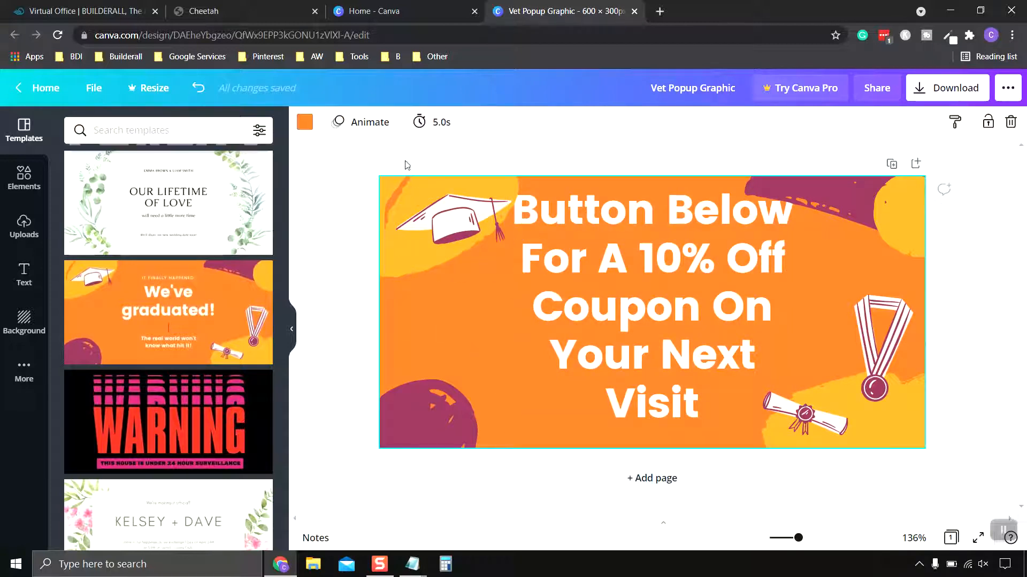
{"action": "left_click", "coordinate": [687, 264]}
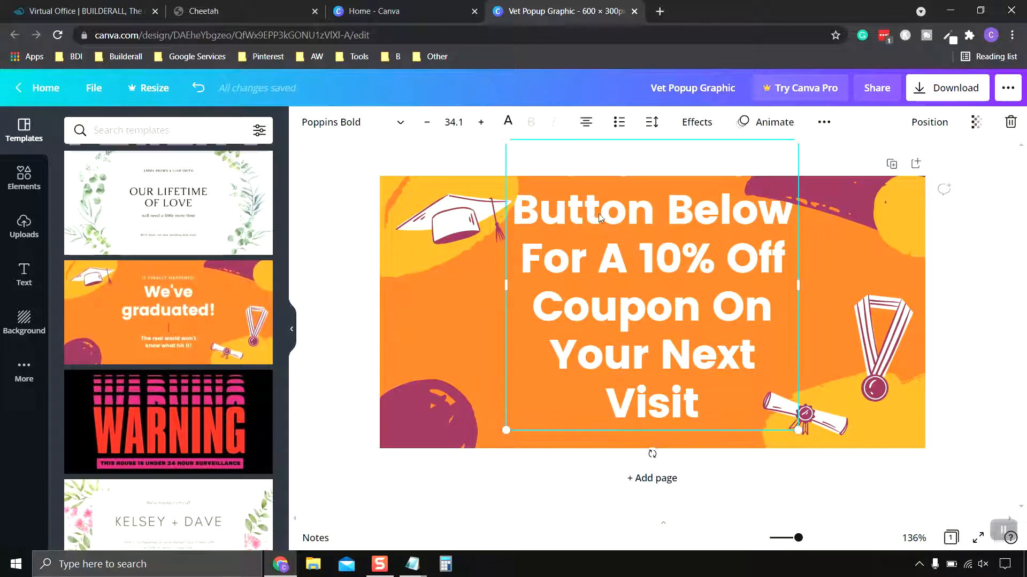
{"action": "left_click", "coordinate": [369, 132]}
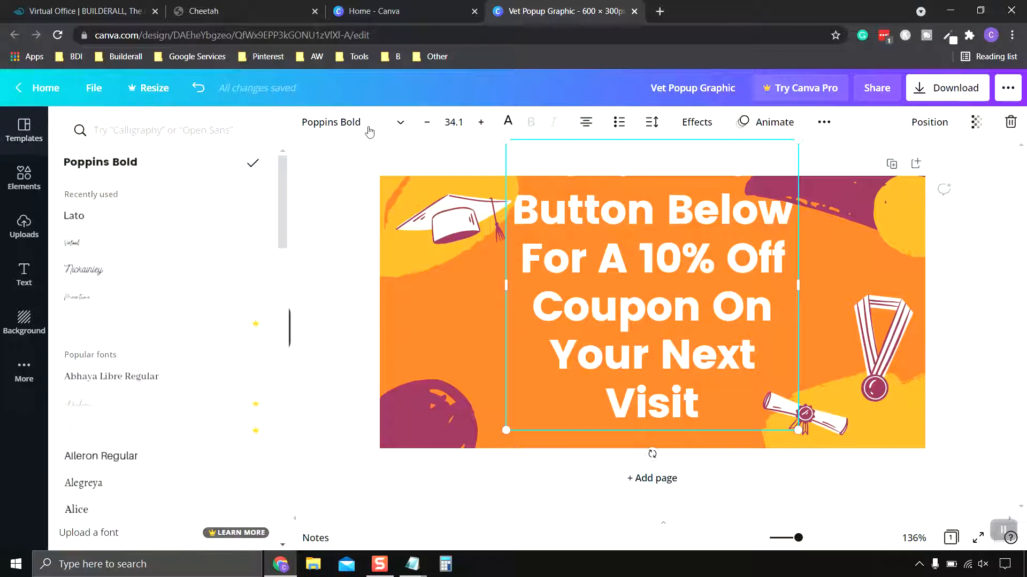
{"action": "left_click", "coordinate": [89, 224]}
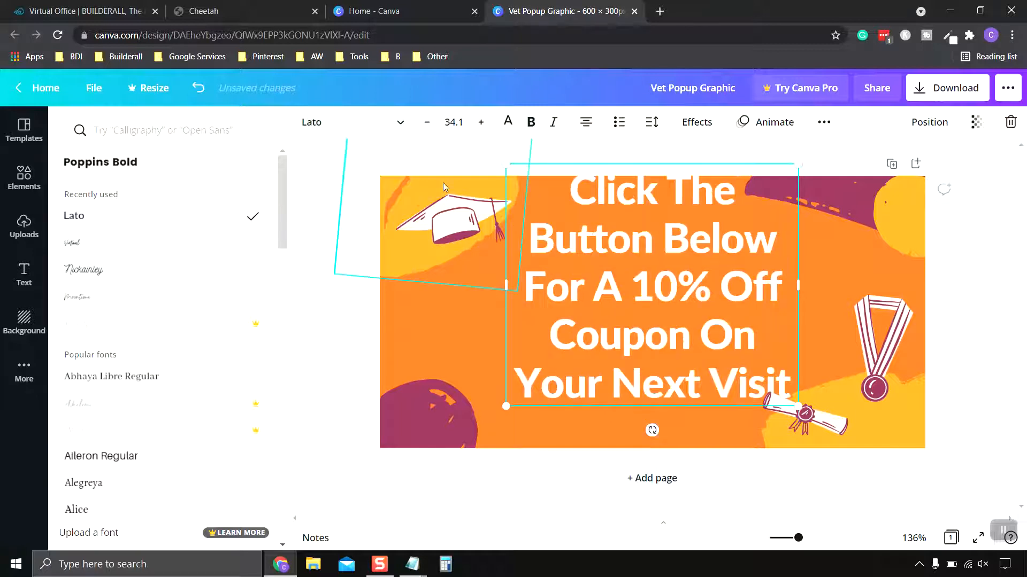
{"action": "left_click", "coordinate": [532, 130]}
{"action": "left_click", "coordinate": [531, 129]}
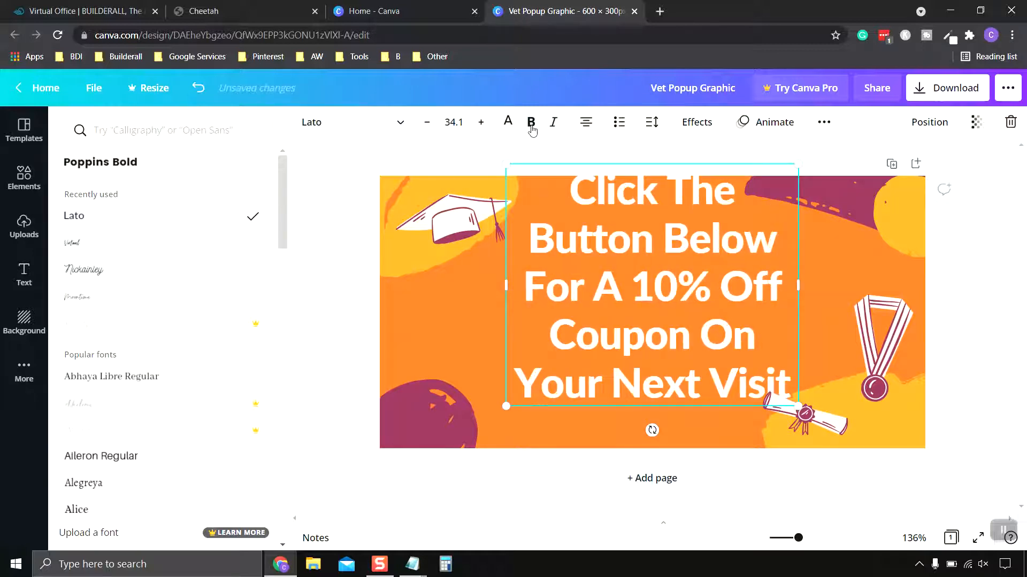
- Reduce the headline's font size to 22.1 and move the text slightly higher on the page
{"action": "left_click", "coordinate": [482, 123]}
{"action": "left_click", "coordinate": [431, 125]}
{"action": "left_click", "coordinate": [431, 125]}
{"action": "left_click", "coordinate": [431, 125]}
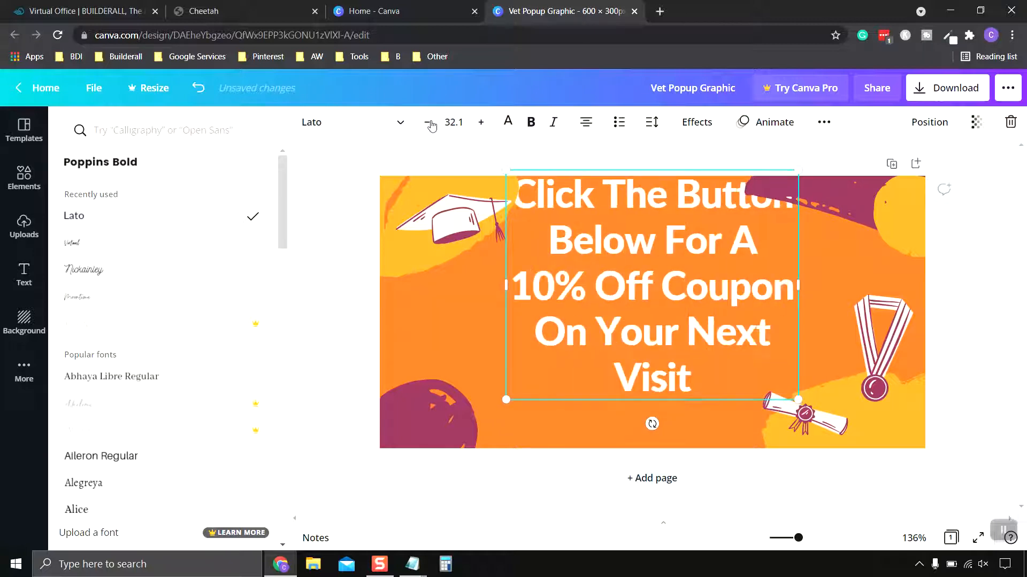
{"action": "left_click", "coordinate": [431, 125]}
{"action": "left_click", "coordinate": [431, 125]}
{"action": "left_click", "coordinate": [431, 125]}
{"action": "left_click", "coordinate": [431, 125]}
{"action": "left_click", "coordinate": [431, 125]}
{"action": "left_click", "coordinate": [431, 125]}
{"action": "left_click", "coordinate": [431, 125]}
{"action": "left_click", "coordinate": [431, 126]}
{"action": "left_click", "coordinate": [431, 125]}
{"action": "left_click", "coordinate": [431, 125]}
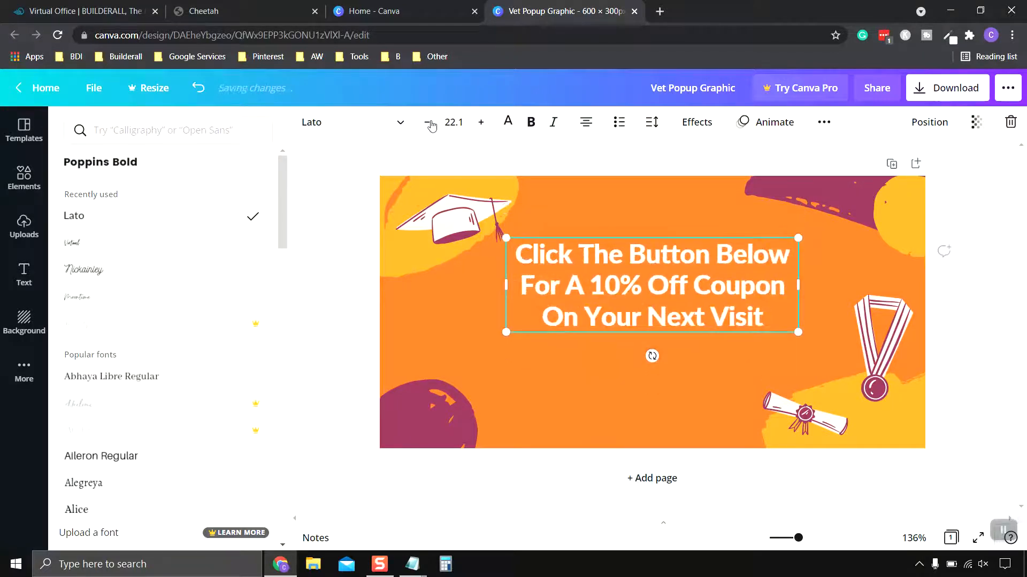
{"action": "left_click_drag", "start_coordinate": [710, 288], "coordinate": [704, 275]}
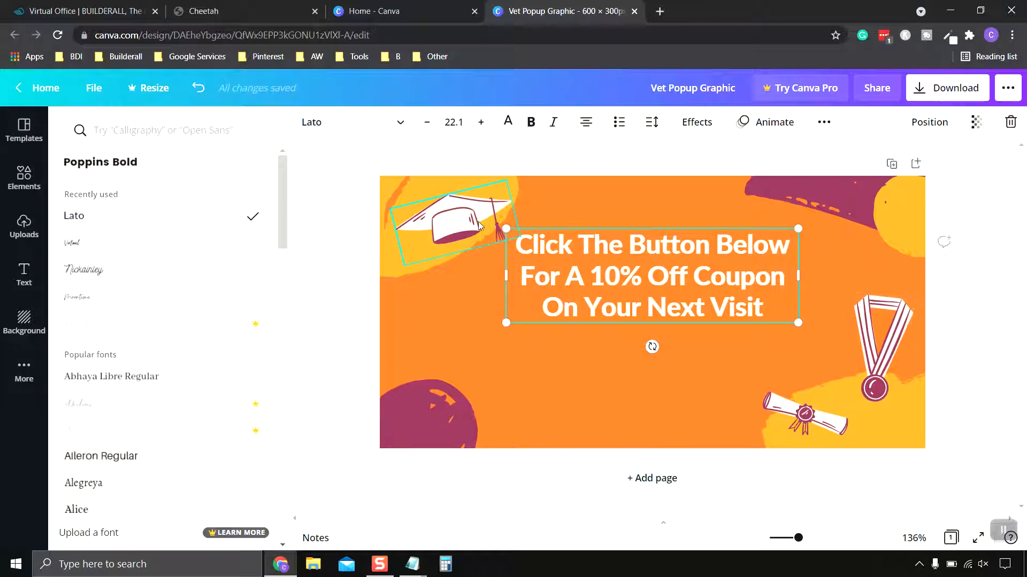
- Delete the graduation cap, the medal and the diploma scroll from the design
{"action": "left_click", "coordinate": [459, 229]}
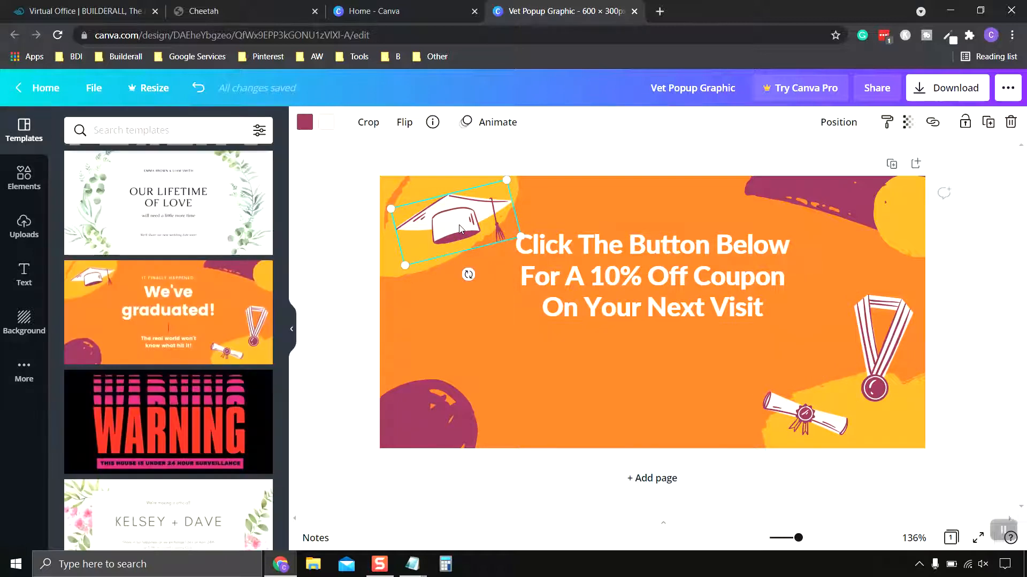
{"action": "key", "text": "Delete"}
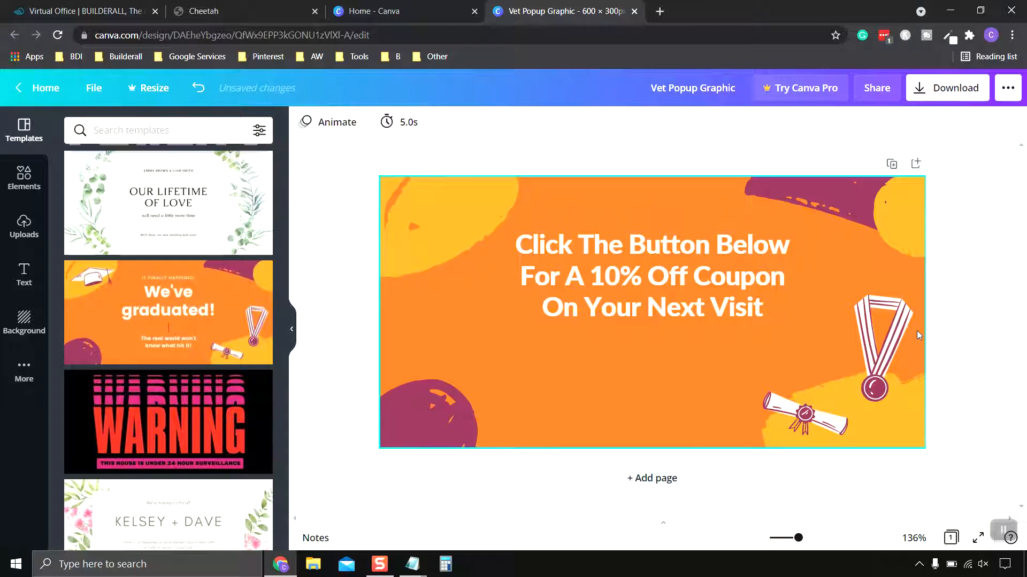
{"action": "left_click", "coordinate": [899, 329]}
{"action": "key", "text": "Delete"}
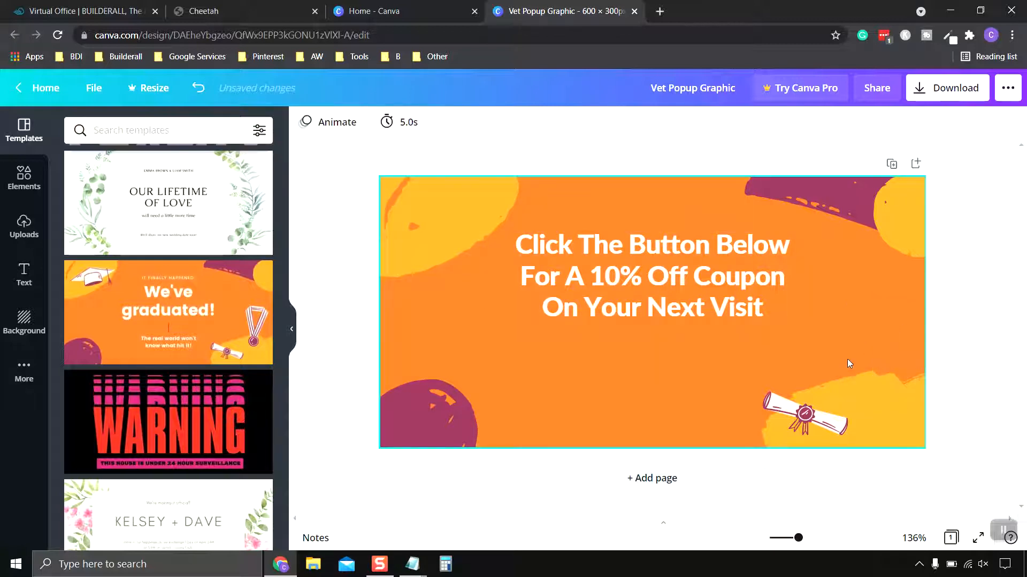
{"action": "left_click", "coordinate": [824, 425]}
{"action": "key", "text": "Delete"}
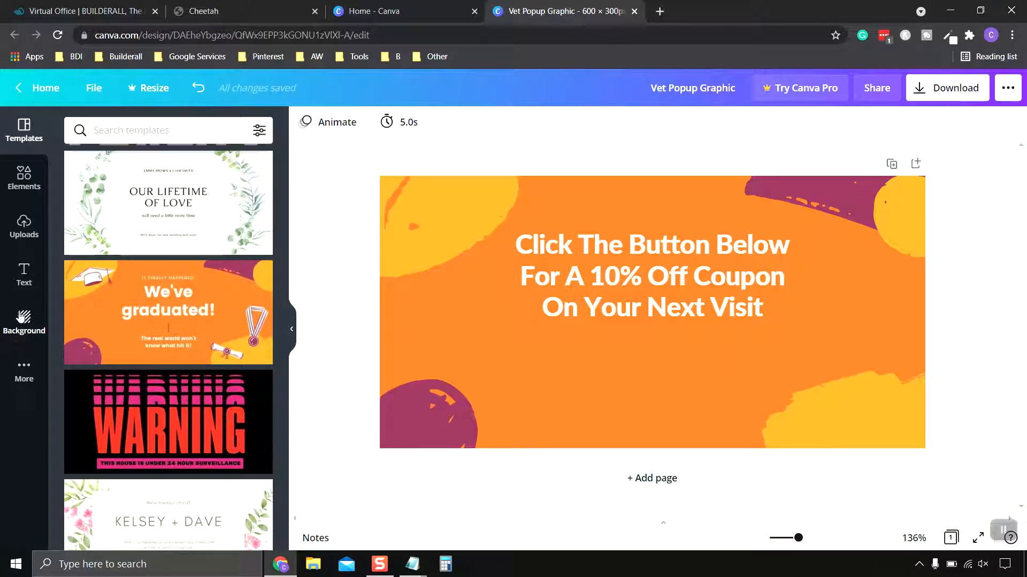
- Search the elements library for "animals" and look through the results for a graphic that suits the vet coupon
{"action": "left_click", "coordinate": [24, 182]}
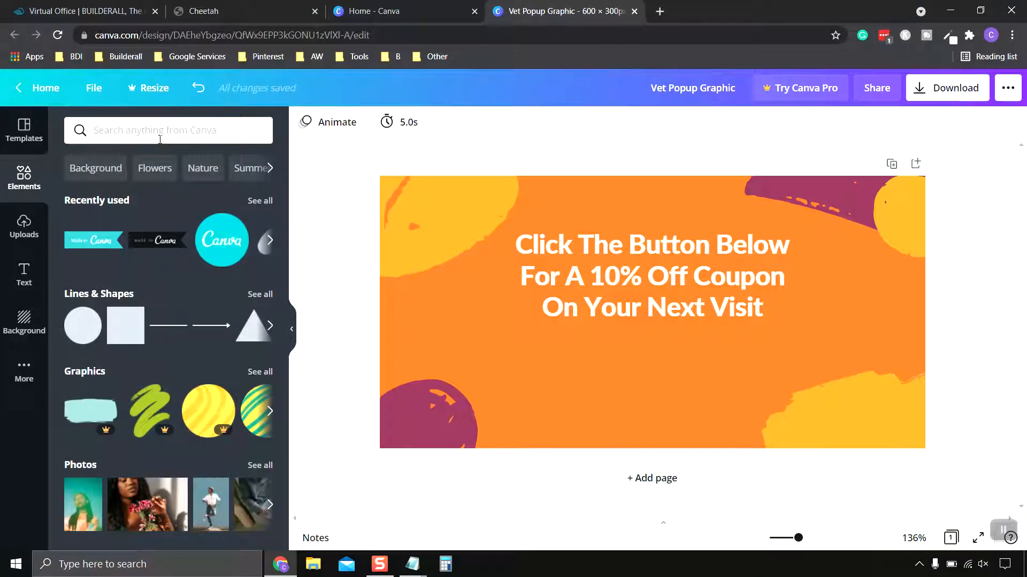
{"action": "left_click", "coordinate": [161, 134]}
{"action": "type", "text": "animals"}
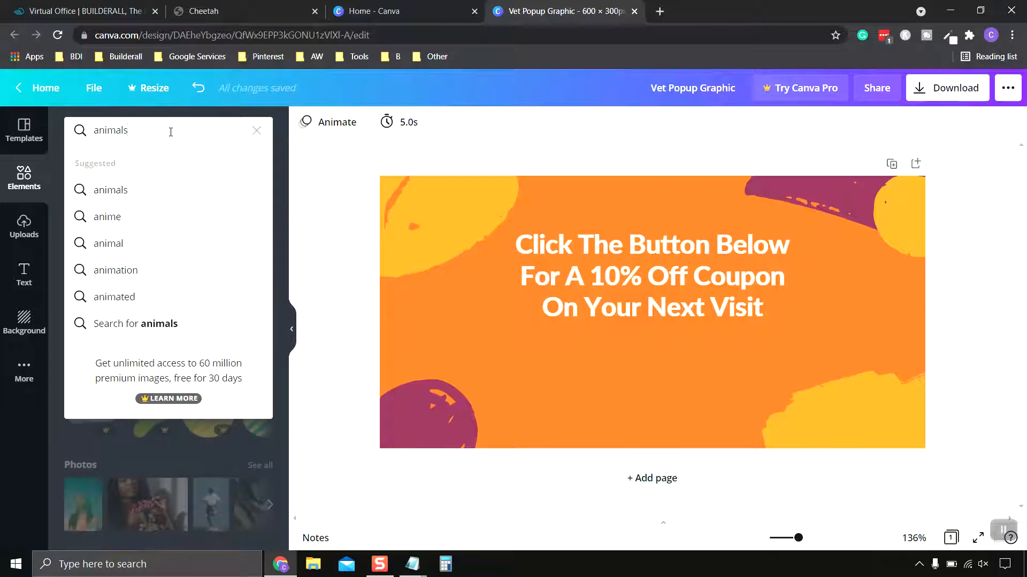
{"action": "key", "text": "Return"}
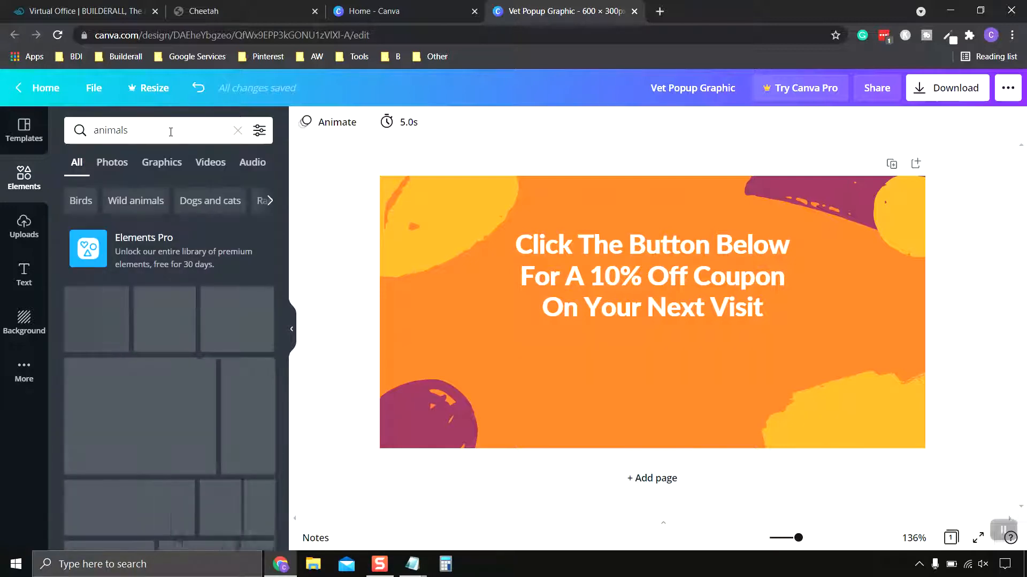
{"action": "scroll", "coordinate": [118, 320], "scroll_direction": "down", "scroll_amount": 10}
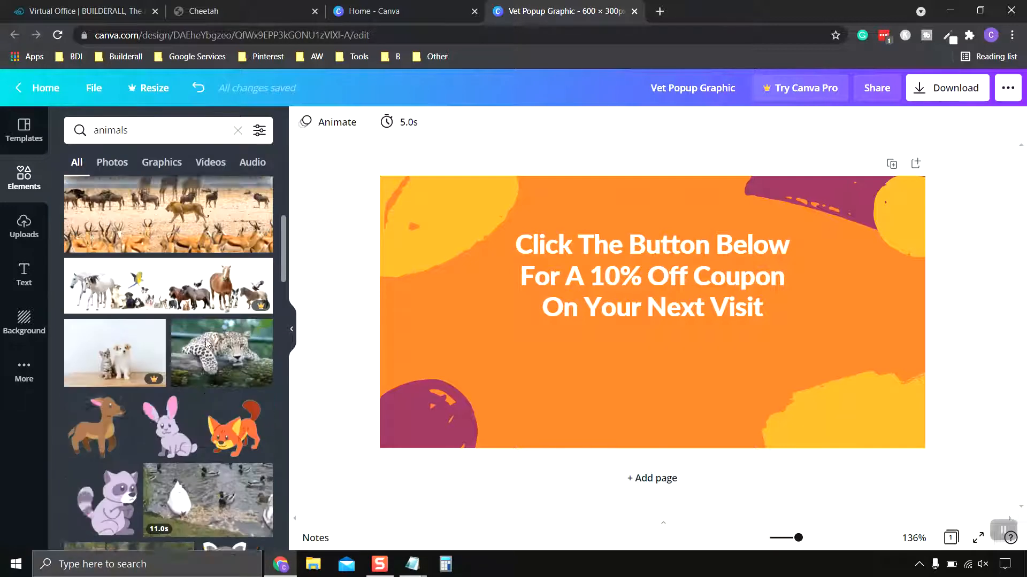
{"action": "scroll", "coordinate": [118, 319], "scroll_direction": "down", "scroll_amount": 3}
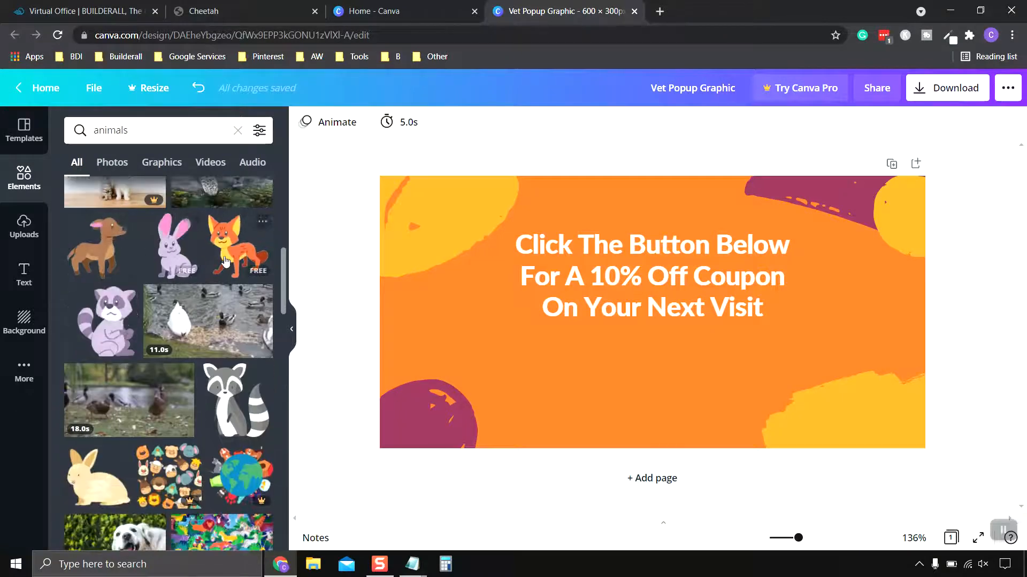
{"action": "scroll", "coordinate": [137, 379], "scroll_direction": "down", "scroll_amount": 3}
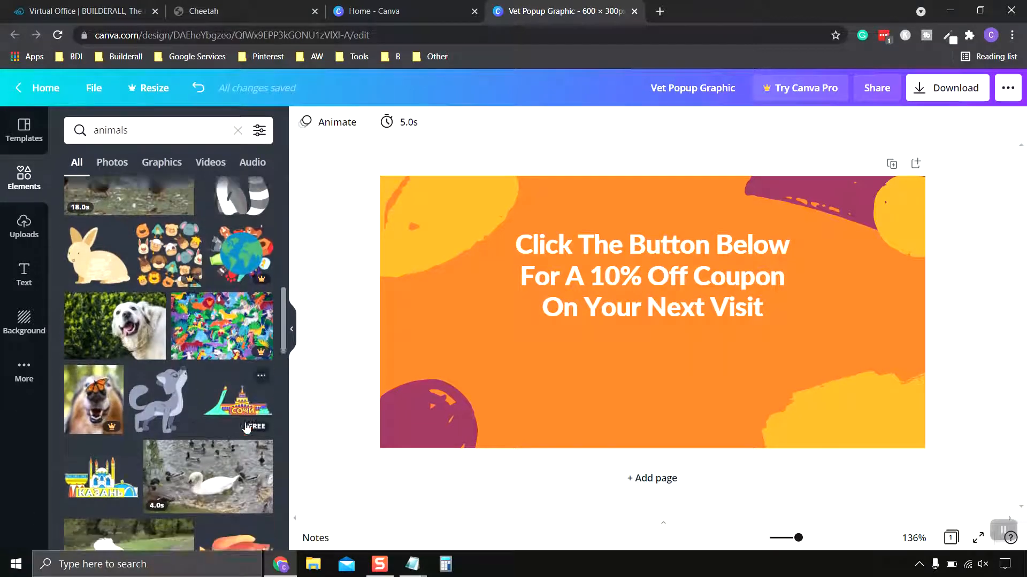
{"action": "scroll", "coordinate": [182, 380], "scroll_direction": "down", "scroll_amount": 1}
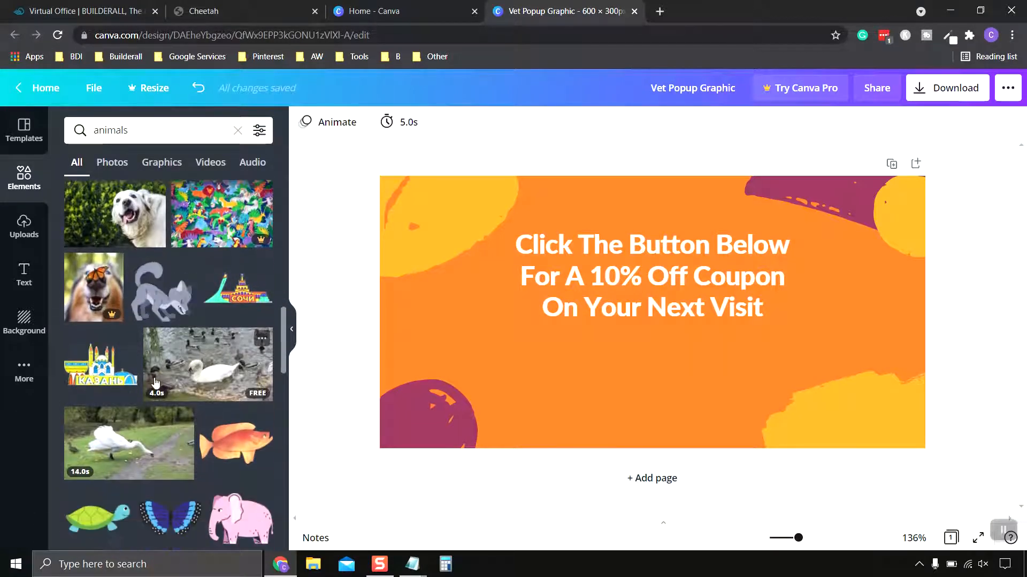
{"action": "scroll", "coordinate": [213, 385], "scroll_direction": "down", "scroll_amount": 2}
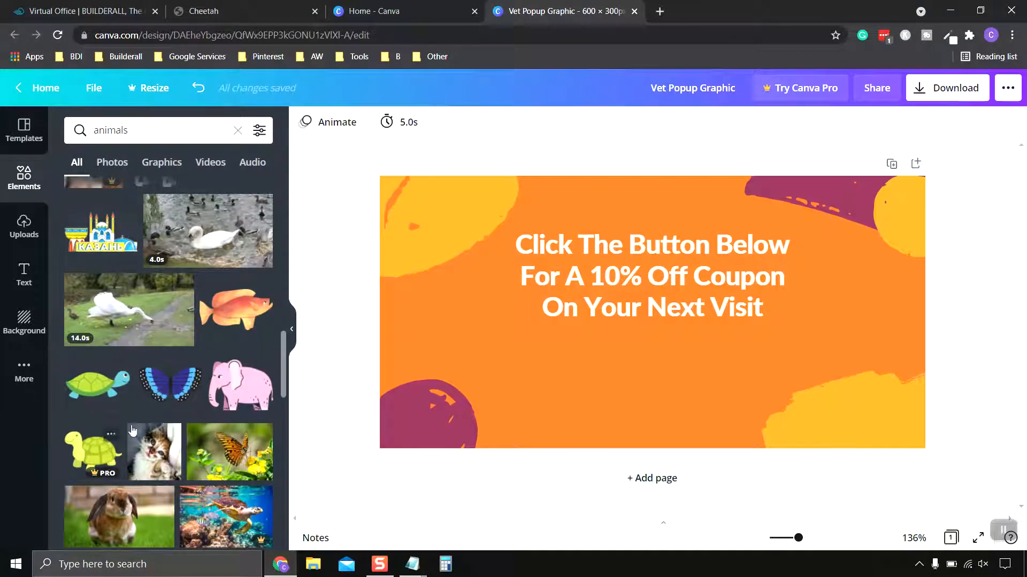
{"action": "scroll", "coordinate": [139, 349], "scroll_direction": "down", "scroll_amount": 4}
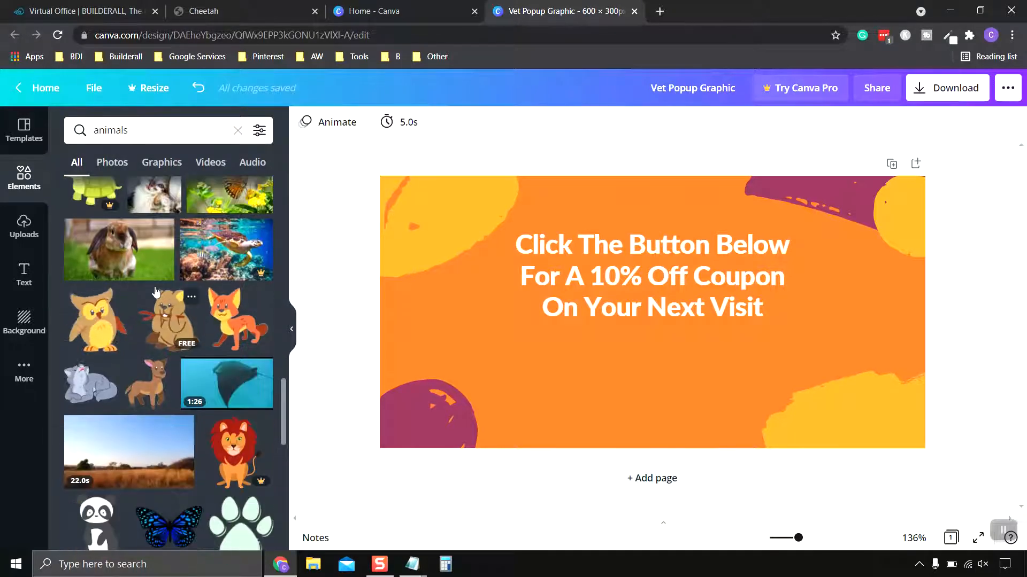
{"action": "scroll", "coordinate": [155, 294], "scroll_direction": "down", "scroll_amount": 4}
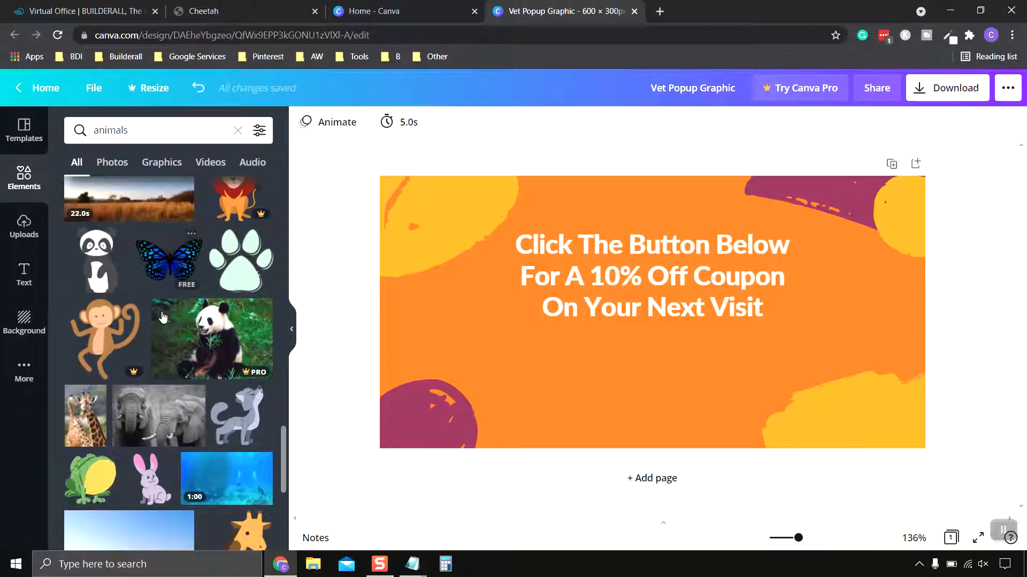
{"action": "scroll", "coordinate": [155, 299], "scroll_direction": "down", "scroll_amount": 2}
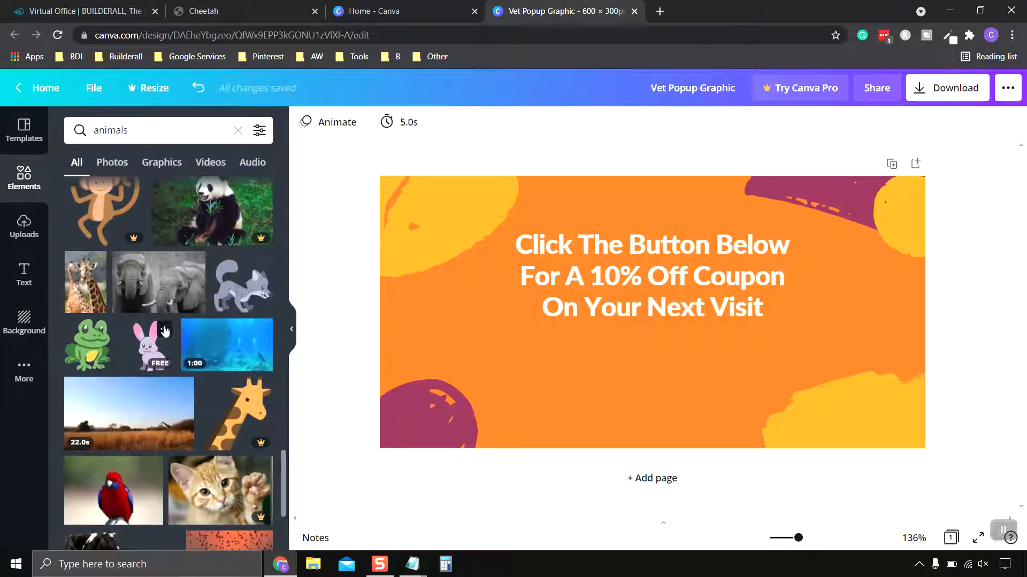
{"action": "scroll", "coordinate": [203, 347], "scroll_direction": "down", "scroll_amount": 2}
{"action": "scroll", "coordinate": [236, 377], "scroll_direction": "down", "scroll_amount": 3}
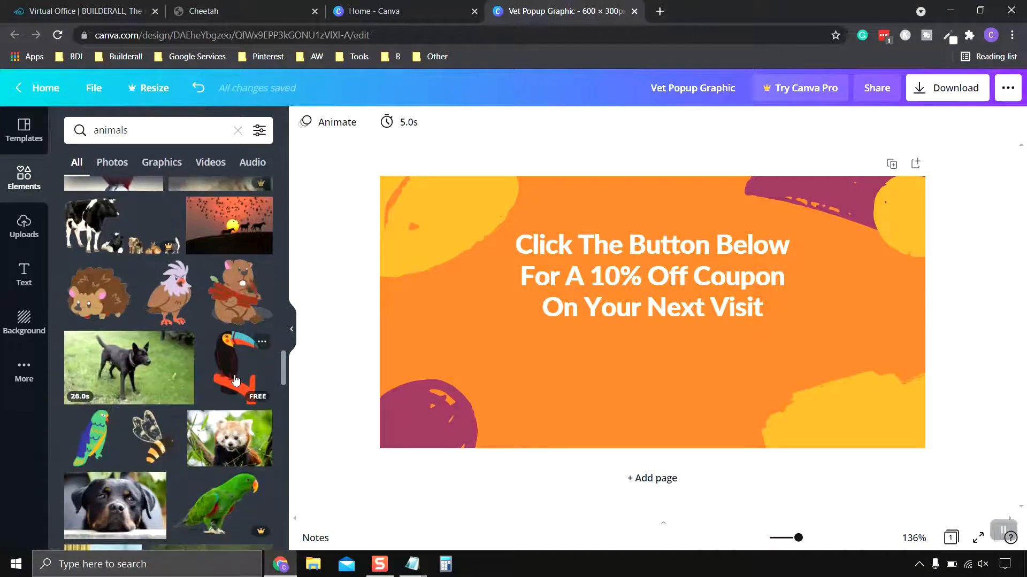
{"action": "scroll", "coordinate": [233, 380], "scroll_direction": "up", "scroll_amount": 2}
{"action": "scroll", "coordinate": [230, 383], "scroll_direction": "down", "scroll_amount": 2}
{"action": "scroll", "coordinate": [227, 385], "scroll_direction": "up", "scroll_amount": 3}
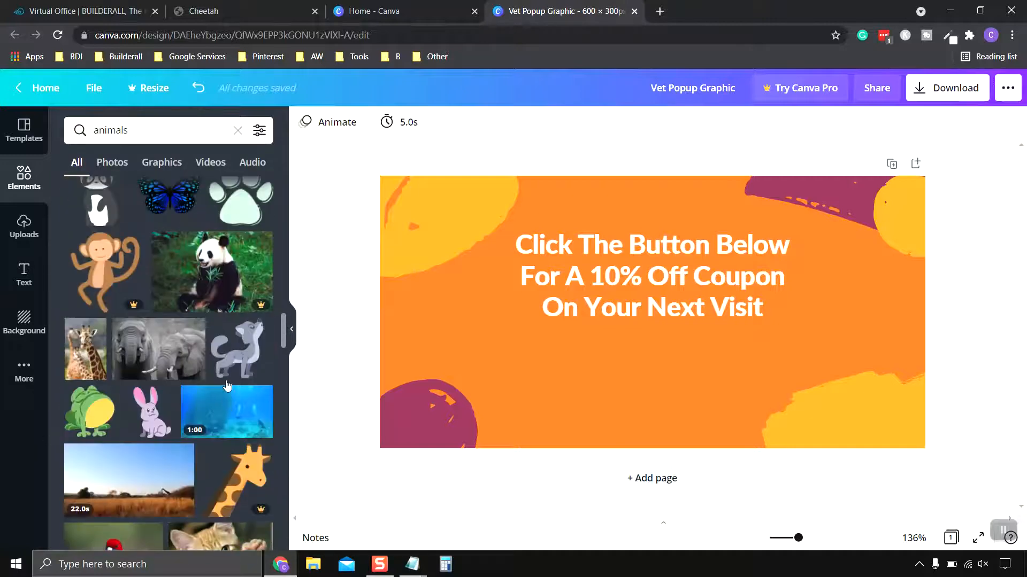
{"action": "scroll", "coordinate": [225, 375], "scroll_direction": "down", "scroll_amount": 1}
- Search the elements library for "dog" and look through the free dog and paw graphics
{"action": "left_click", "coordinate": [75, 133]}
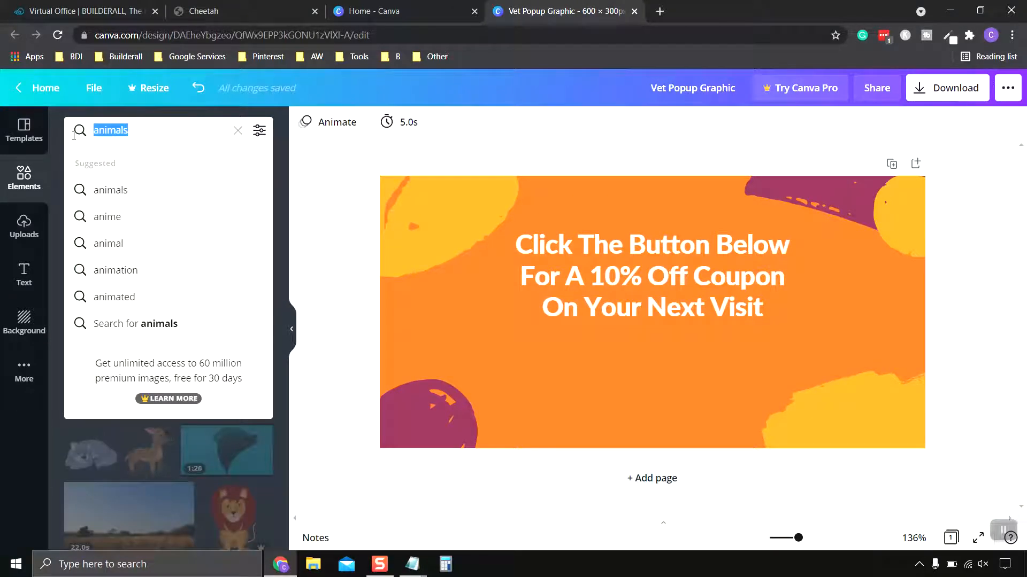
{"action": "type", "text": "dog"}
{"action": "key", "text": "Return"}
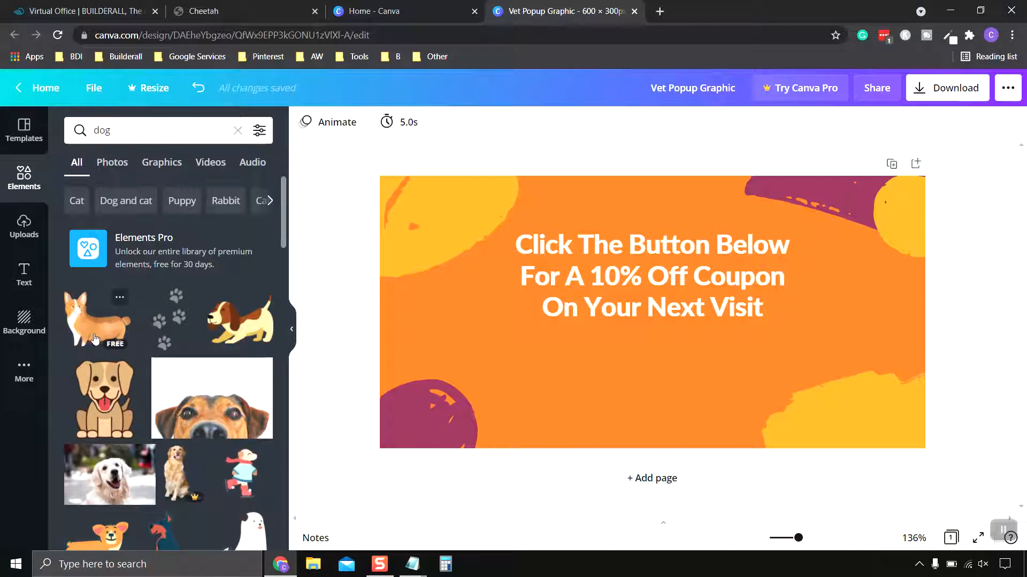
{"action": "scroll", "coordinate": [173, 419], "scroll_direction": "down", "scroll_amount": 2}
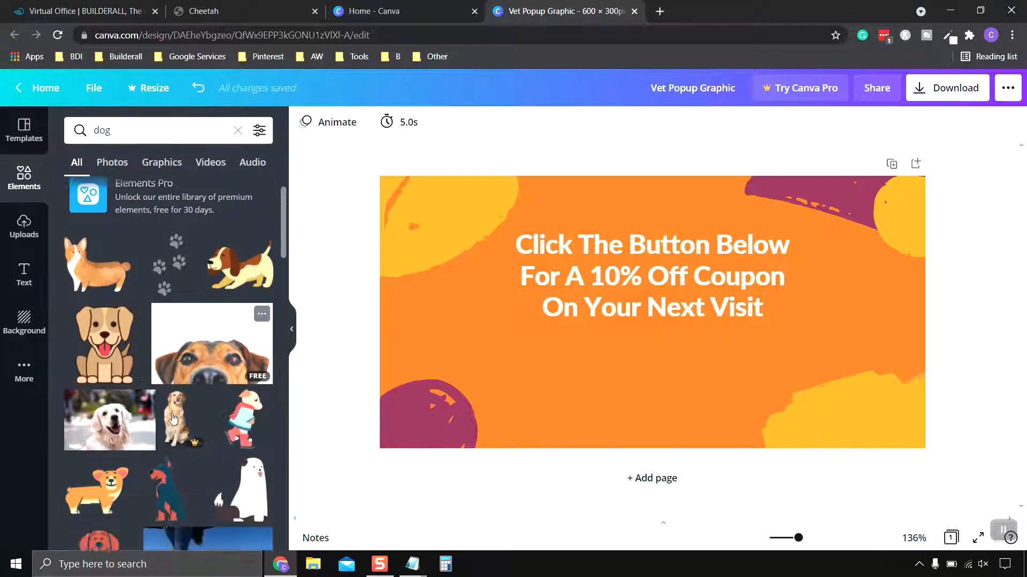
{"action": "scroll", "coordinate": [174, 419], "scroll_direction": "down", "scroll_amount": 3}
{"action": "scroll", "coordinate": [104, 295], "scroll_direction": "down", "scroll_amount": 2}
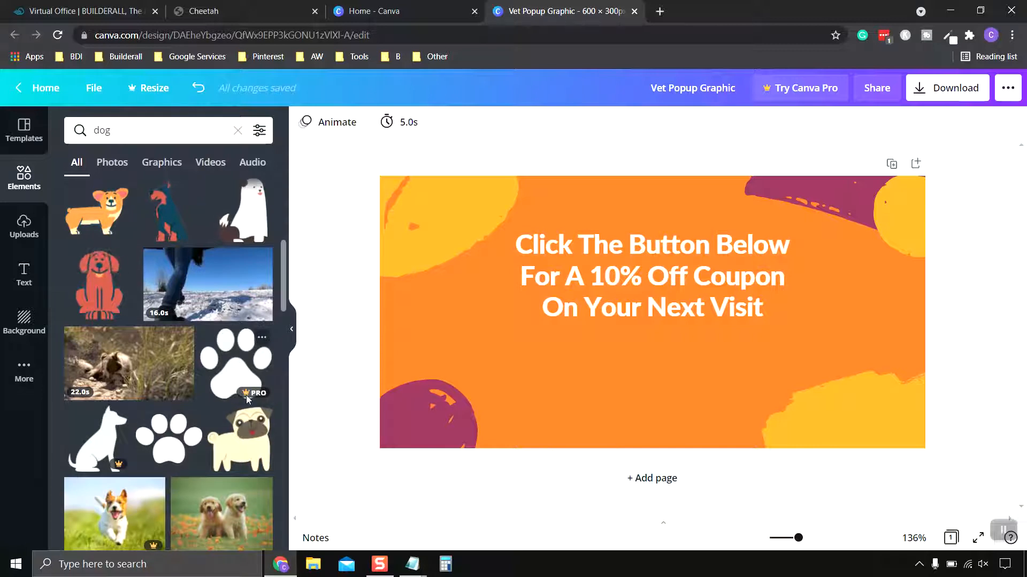
{"action": "mouse_move", "coordinate": [252, 394]}
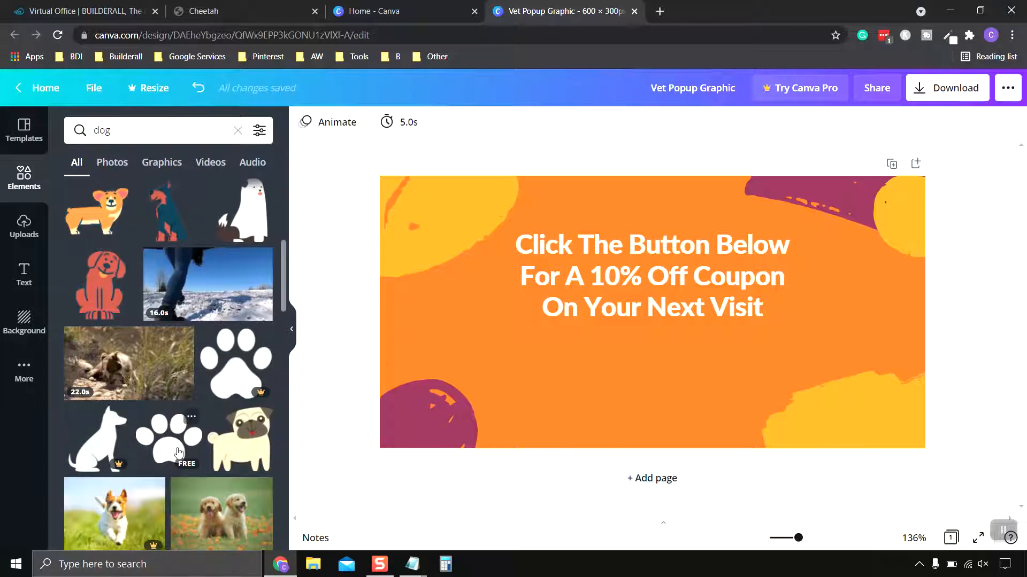
{"action": "scroll", "coordinate": [210, 384], "scroll_direction": "up", "scroll_amount": 5}
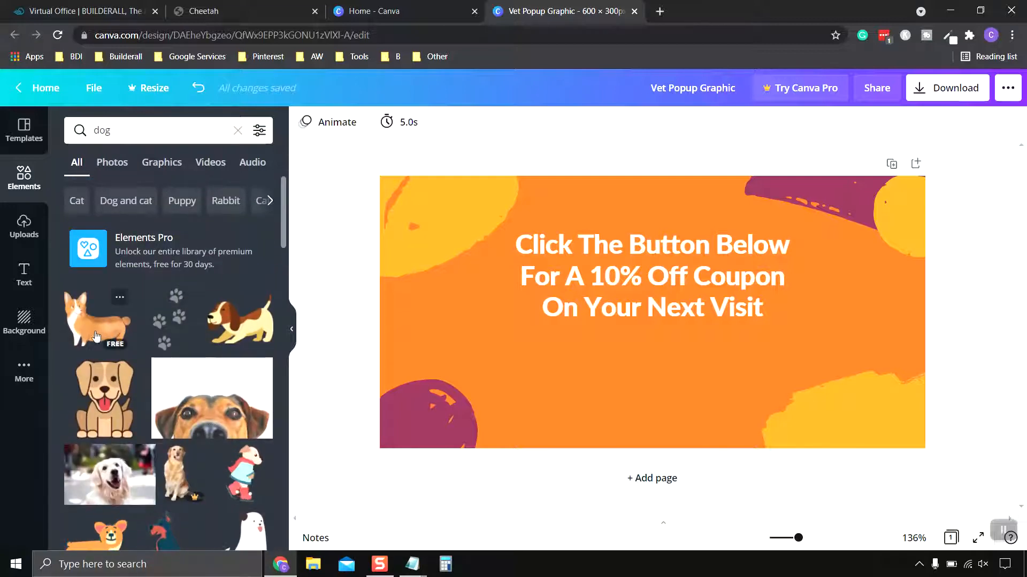
- Add the corgi illustration to the design and shrink it to fit beside the headline in the upper-left area
{"action": "left_click_drag", "start_coordinate": [97, 337], "coordinate": [536, 305]}
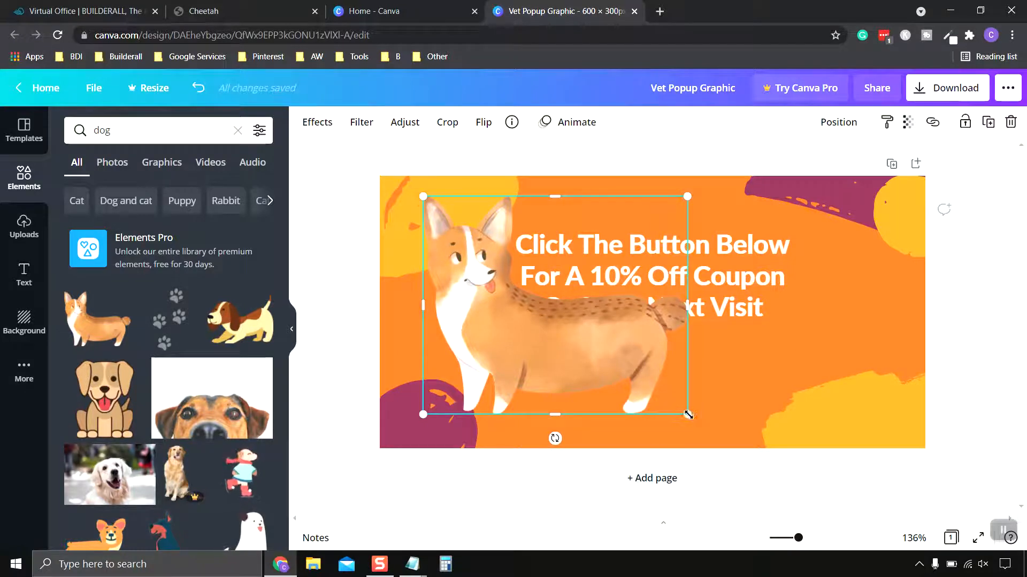
{"action": "left_click_drag", "start_coordinate": [688, 414], "coordinate": [446, 274]}
{"action": "left_click", "coordinate": [471, 172]}
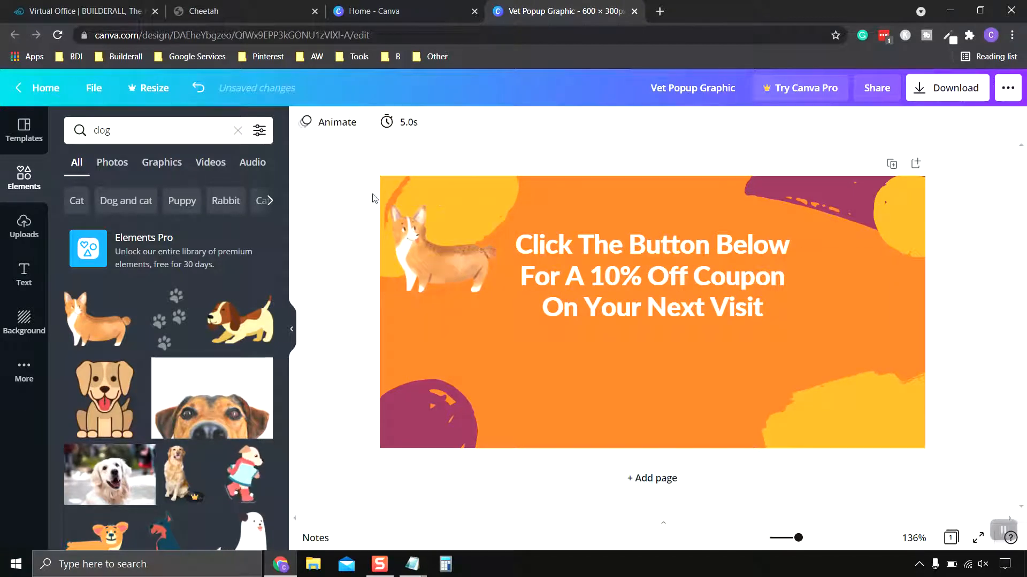
- Add the brown-and-cream beagle illustration, shrink it slightly and place it over the yellow shape in the design's lower-right corner
{"action": "left_click", "coordinate": [248, 327]}
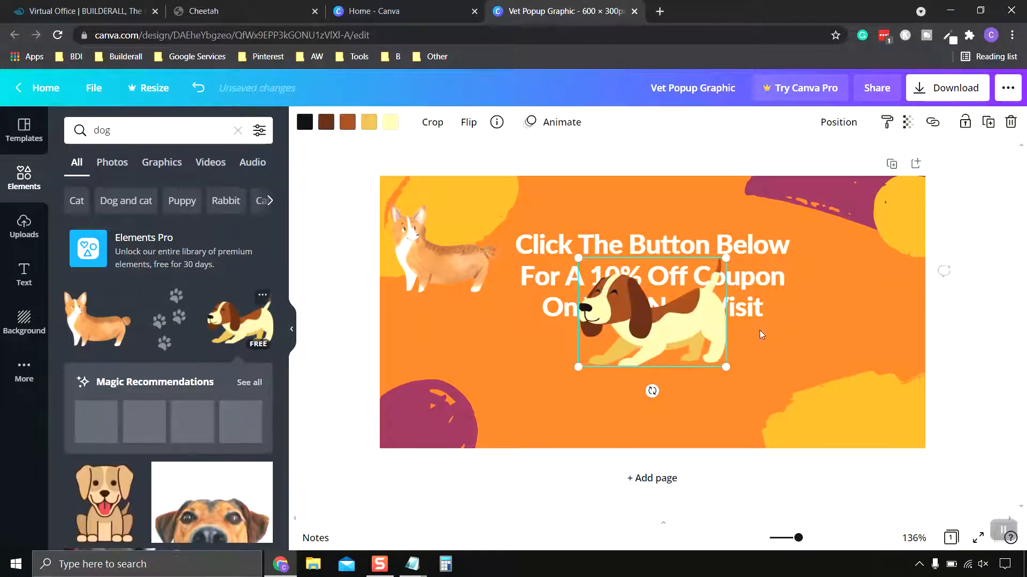
{"action": "mouse_move", "coordinate": [725, 367]}
{"action": "left_mouse_down"}
{"action": "mouse_move", "coordinate": [704, 350]}
{"action": "mouse_move", "coordinate": [713, 357]}
{"action": "left_mouse_up"}
{"action": "left_click_drag", "start_coordinate": [660, 324], "coordinate": [846, 394]}
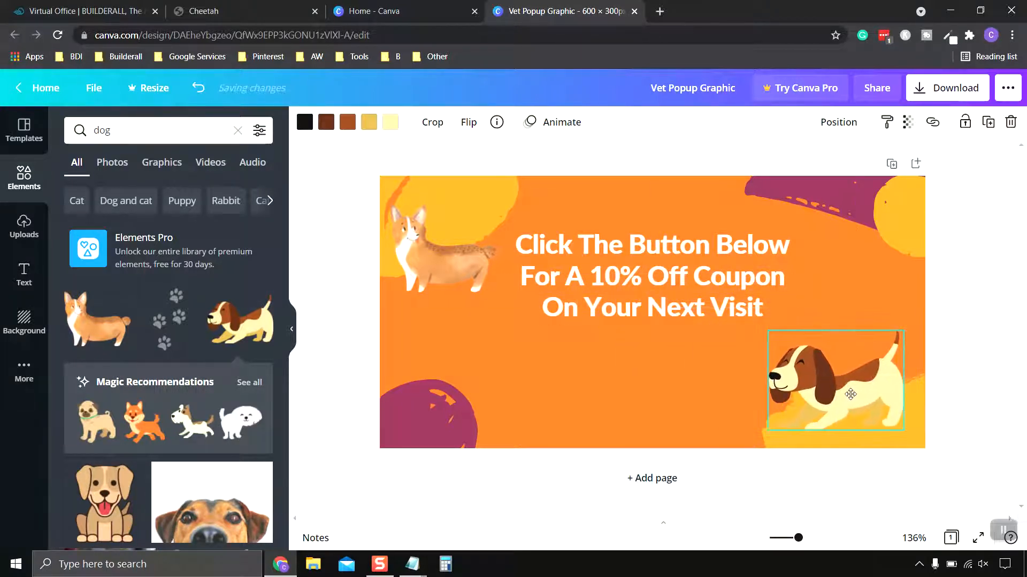
{"action": "left_click", "coordinate": [957, 216]}
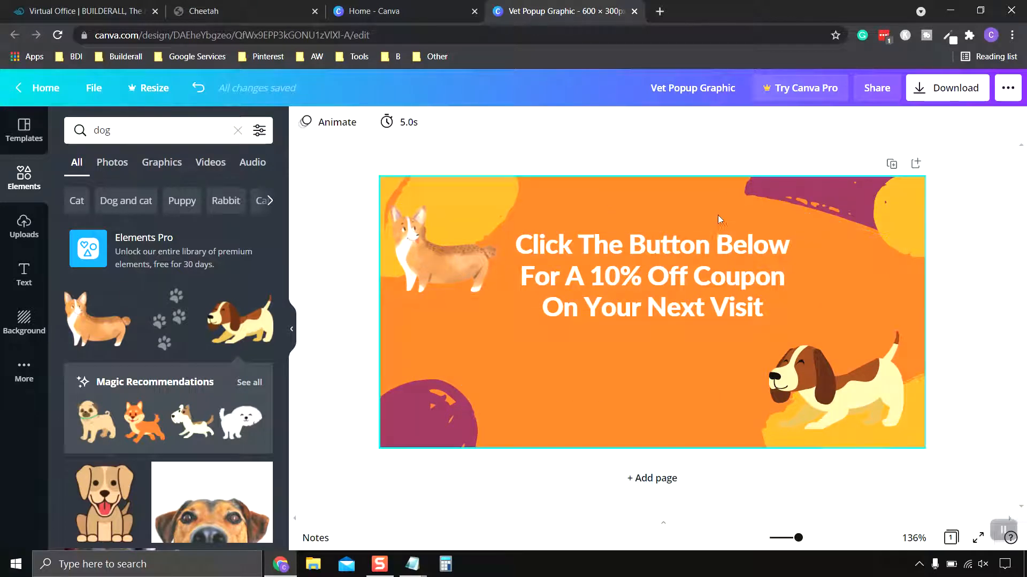
- Change the design's orange background to white #ffffff
{"action": "left_click", "coordinate": [471, 334]}
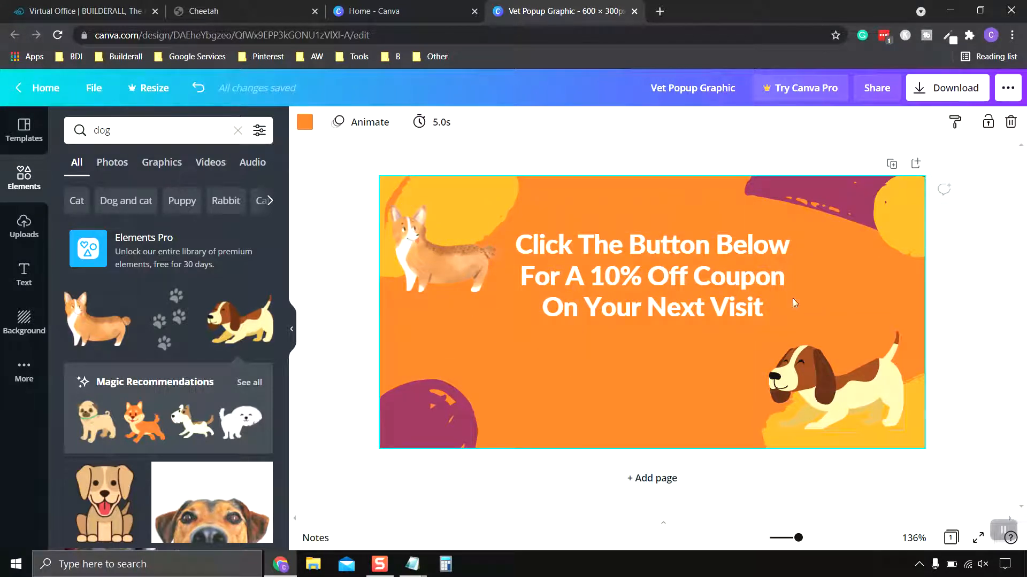
{"action": "left_click", "coordinate": [305, 124]}
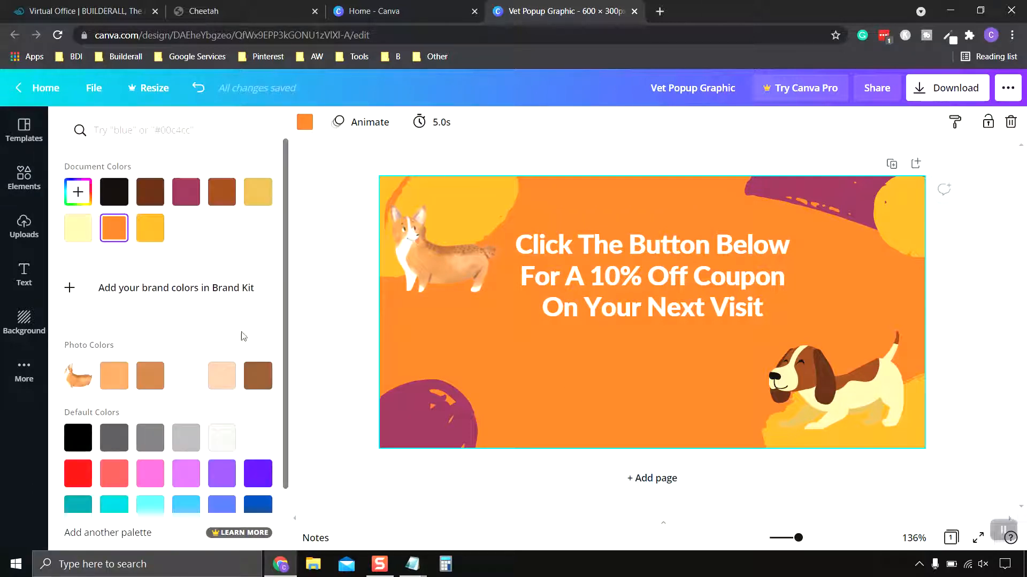
{"action": "scroll", "coordinate": [99, 336], "scroll_direction": "down", "scroll_amount": 2}
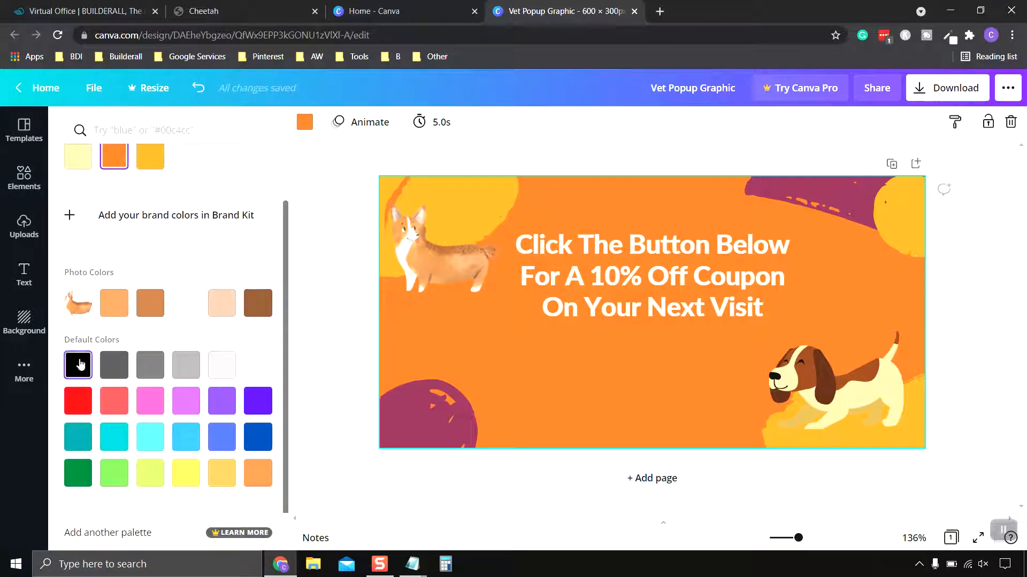
{"action": "left_click", "coordinate": [262, 372]}
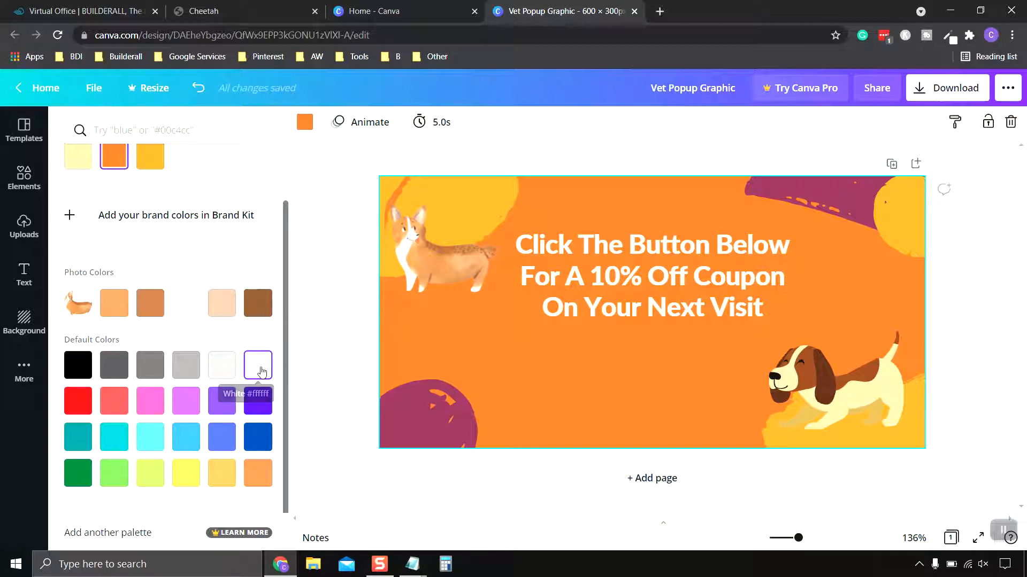
- Change the coupon headline's text color to light blue #38b6ff
{"action": "left_click", "coordinate": [592, 308]}
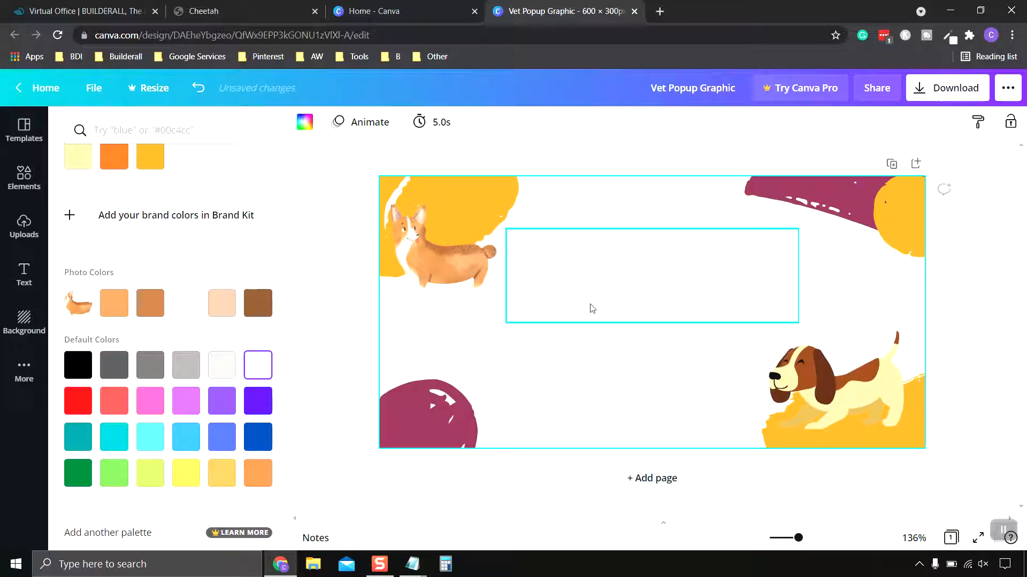
{"action": "left_click", "coordinate": [667, 285]}
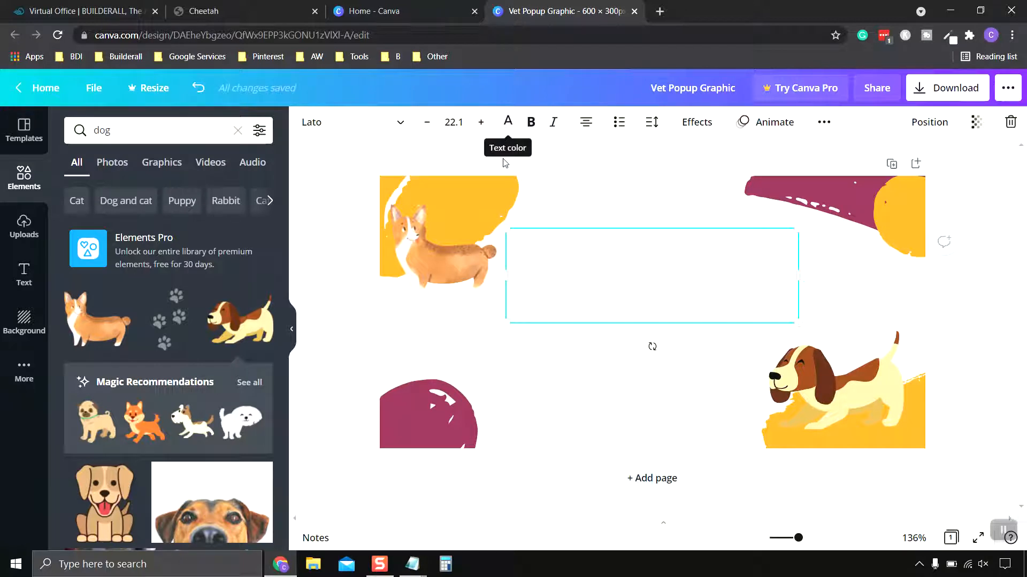
{"action": "left_click", "coordinate": [507, 127]}
{"action": "scroll", "coordinate": [225, 374], "scroll_direction": "down", "scroll_amount": 2}
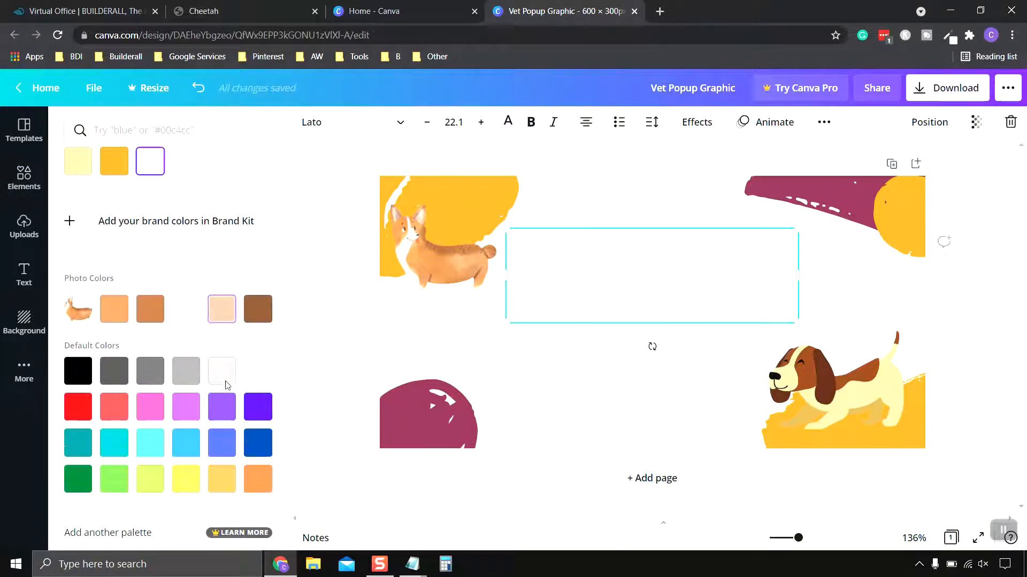
{"action": "left_click", "coordinate": [183, 444]}
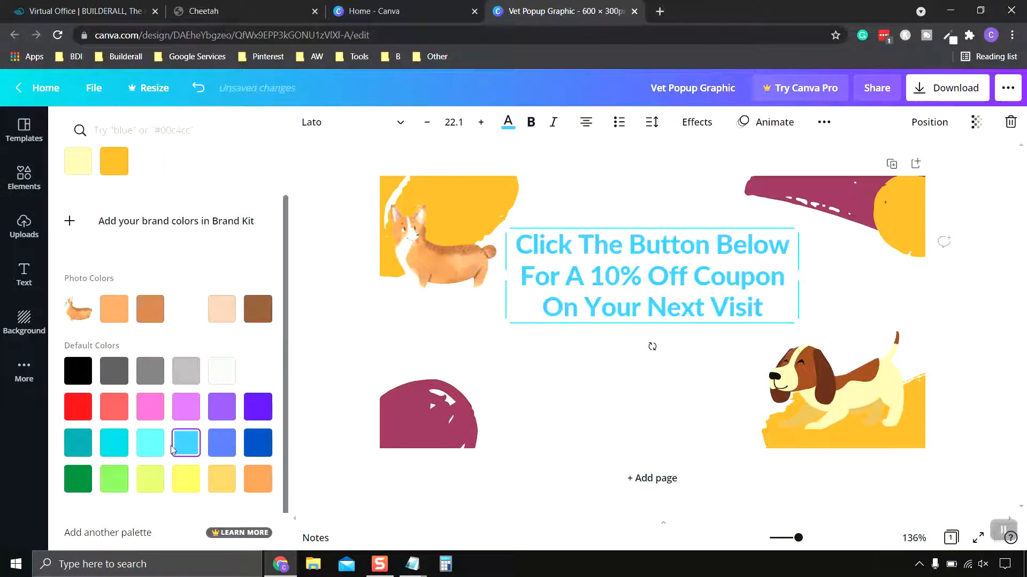
- Recolor the yellow shape behind the corgi and the purple shape in the design's upper-right corner to light blue #38b6ff
{"action": "left_click", "coordinate": [470, 194]}
{"action": "left_click", "coordinate": [306, 122]}
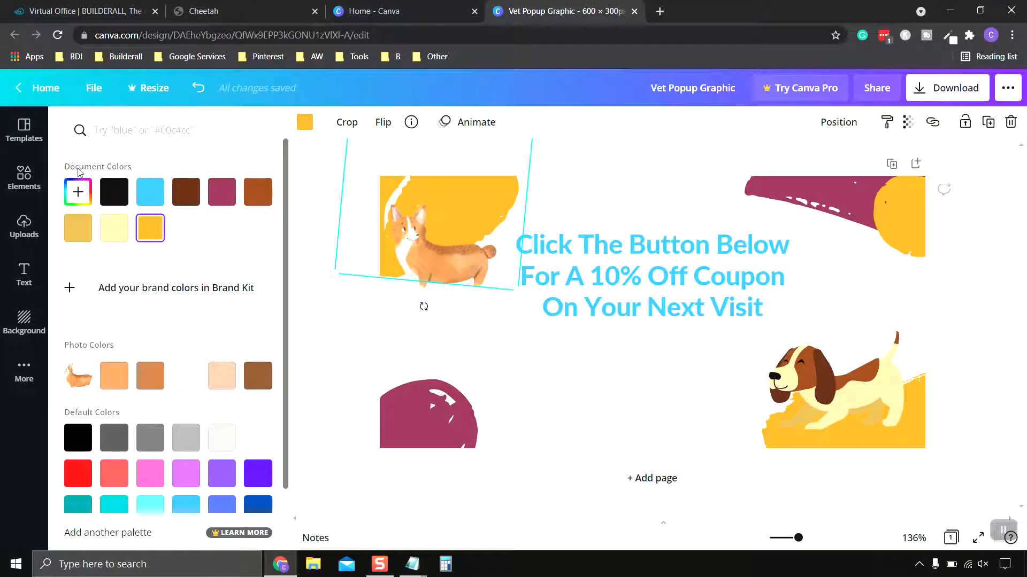
{"action": "left_click", "coordinate": [150, 191]}
{"action": "left_click", "coordinate": [907, 184]}
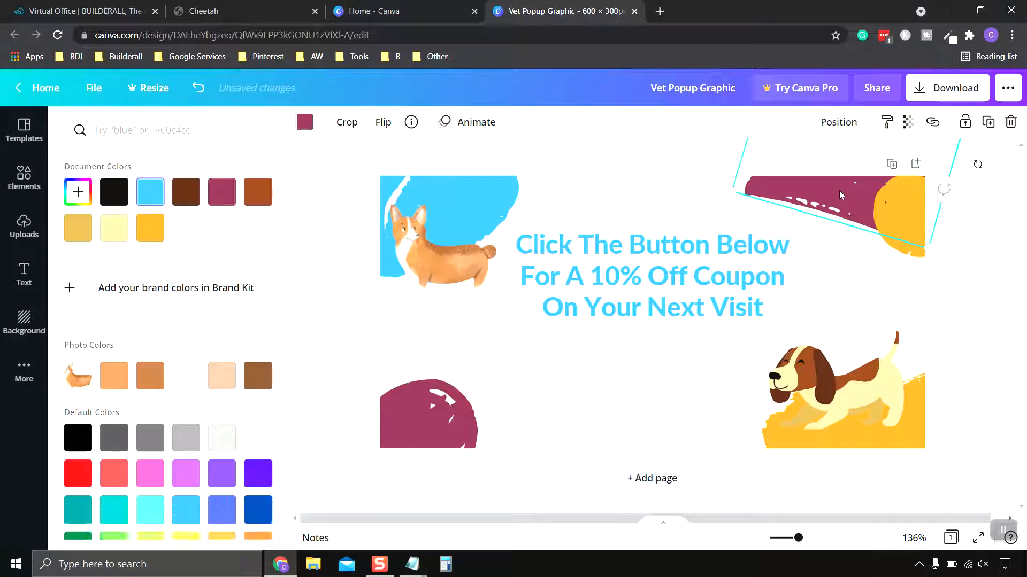
{"action": "left_click", "coordinate": [143, 194]}
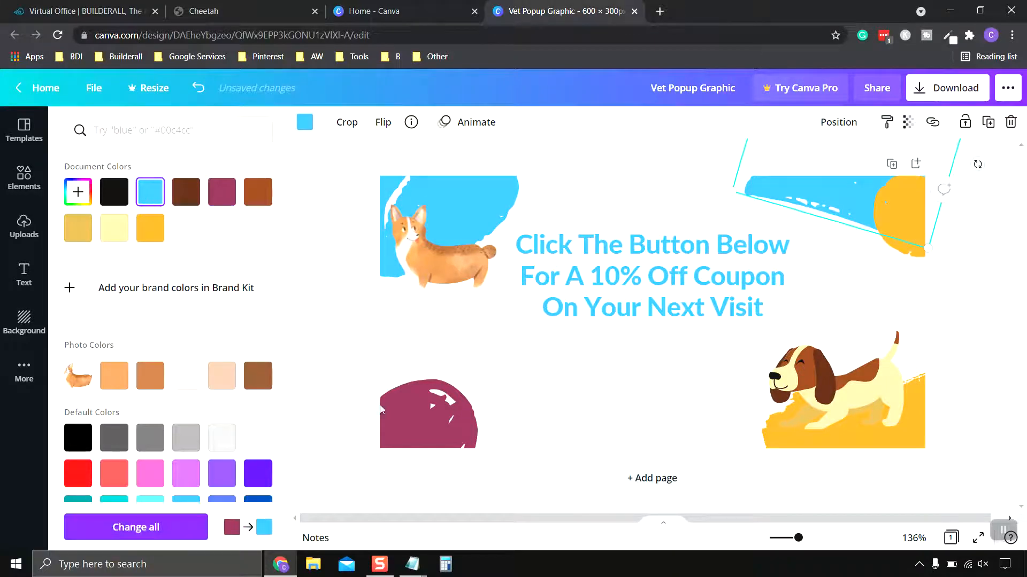
- Recolor the purple shape in the design's lower-left corner and the yellow shape behind the beagle to light blue #38b6ff
{"action": "key", "text": "Tab"}
{"action": "left_click", "coordinate": [150, 191]}
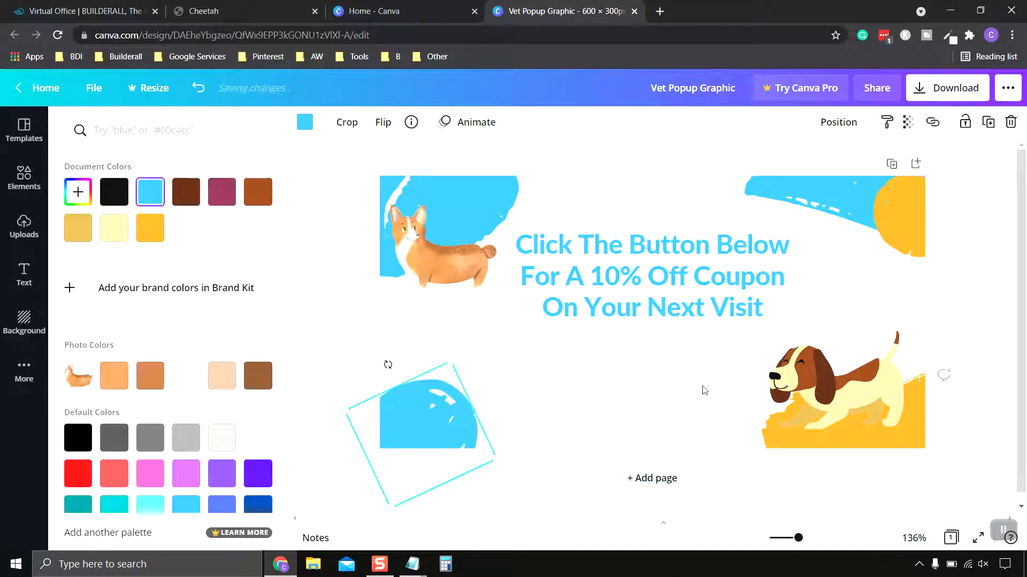
{"action": "left_click", "coordinate": [785, 447]}
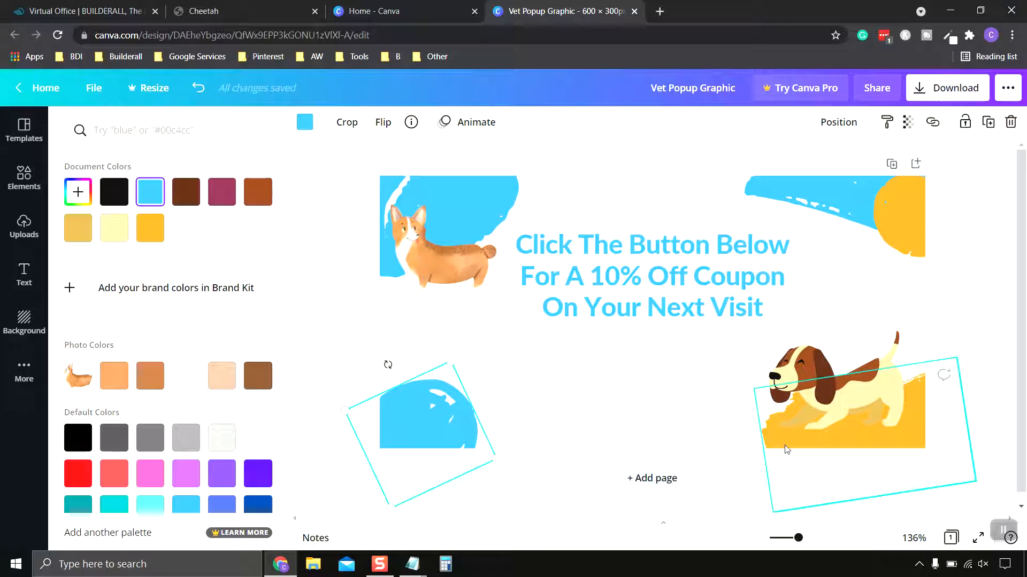
{"action": "left_click", "coordinate": [151, 193]}
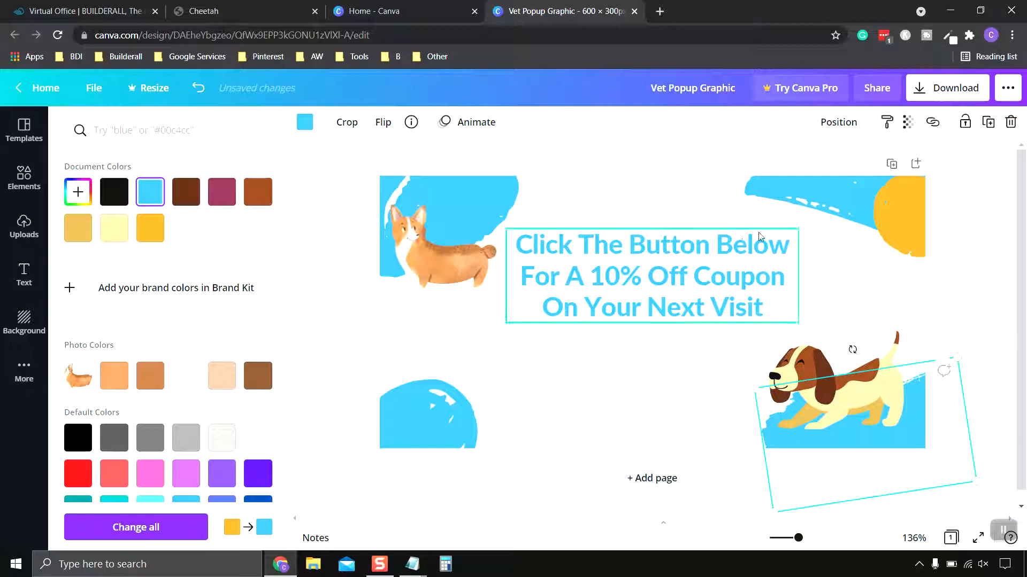
- Recolor the yellow circle in the design's upper-right corner to royal blue #5271ff
{"action": "left_click", "coordinate": [917, 219]}
{"action": "scroll", "coordinate": [228, 416], "scroll_direction": "down", "scroll_amount": 2}
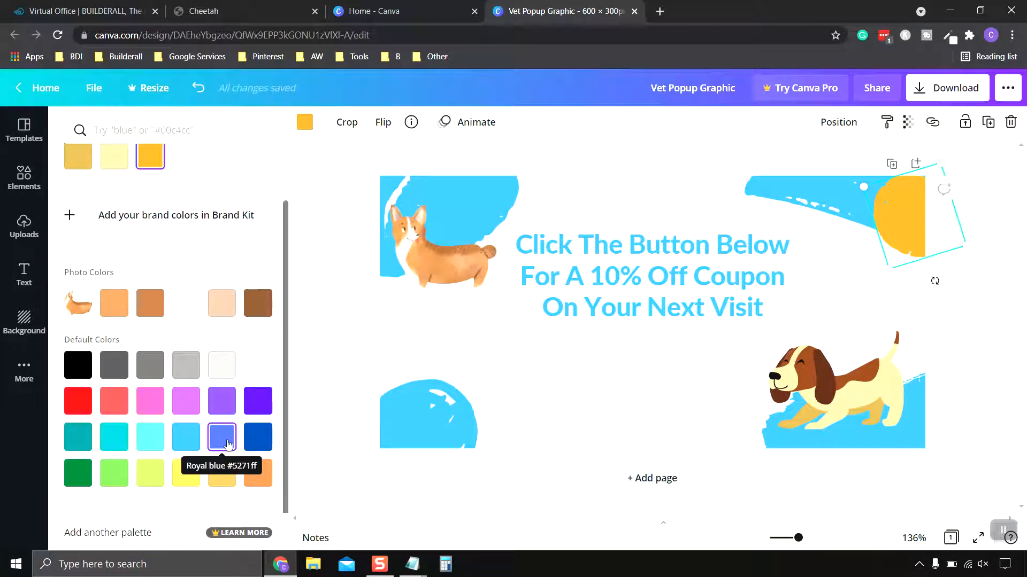
{"action": "left_click", "coordinate": [228, 444]}
- Recolor the shape in the design's lower-left corner and the shape behind the beagle to royal blue #5271ff
{"action": "left_click", "coordinate": [422, 414]}
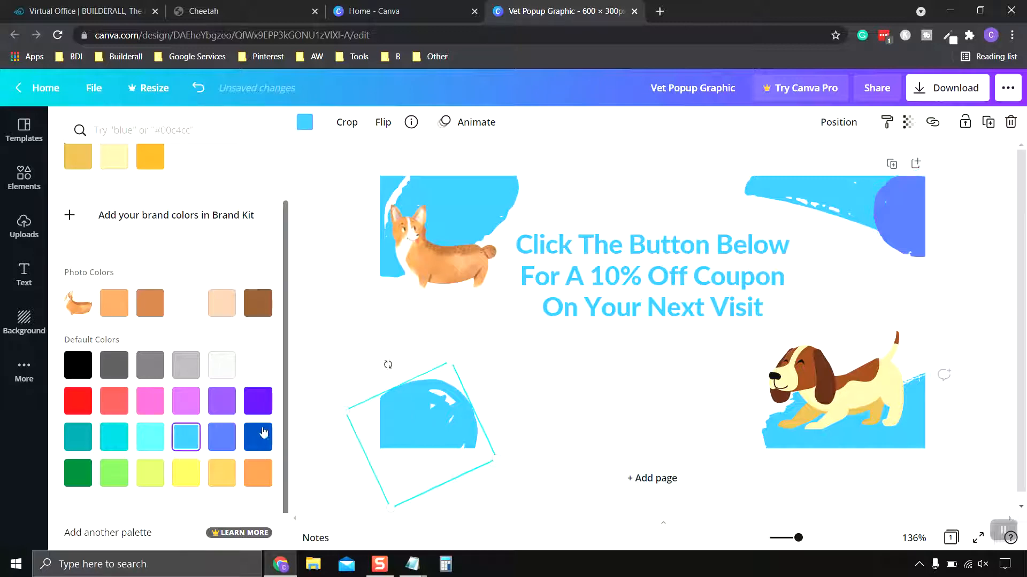
{"action": "scroll", "coordinate": [200, 324], "scroll_direction": "down", "scroll_amount": 2}
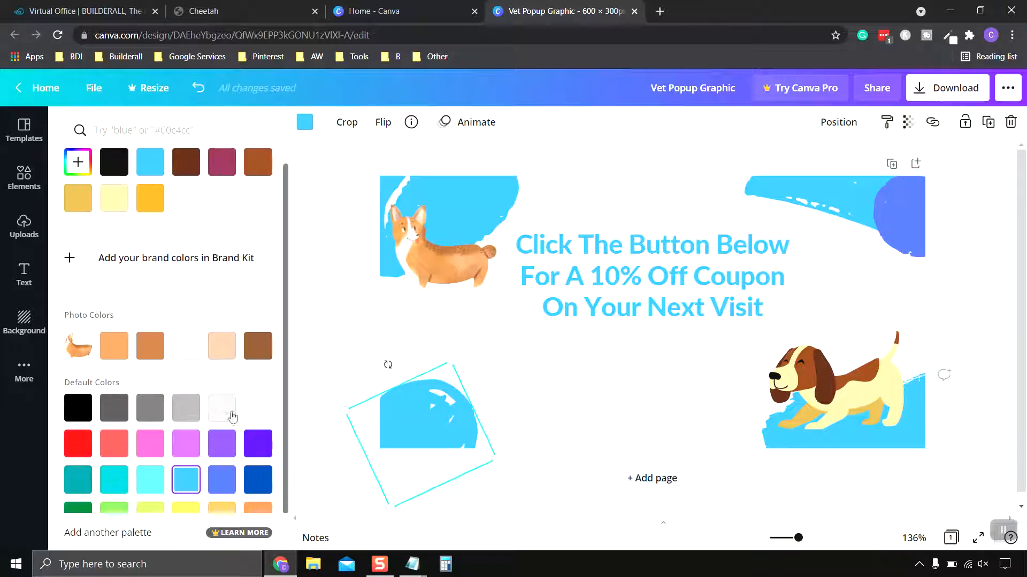
{"action": "left_click", "coordinate": [229, 449]}
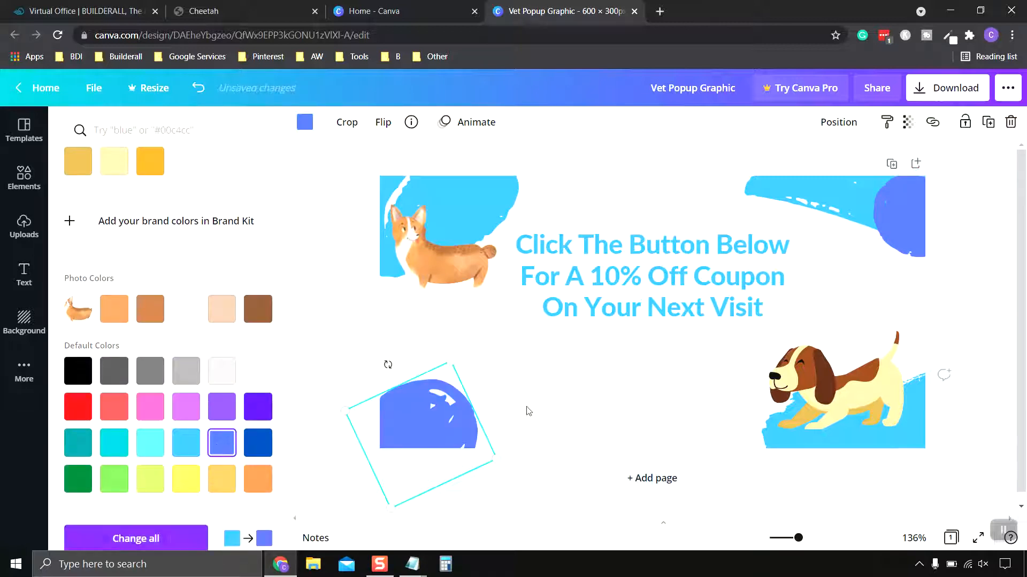
{"action": "left_click", "coordinate": [917, 442]}
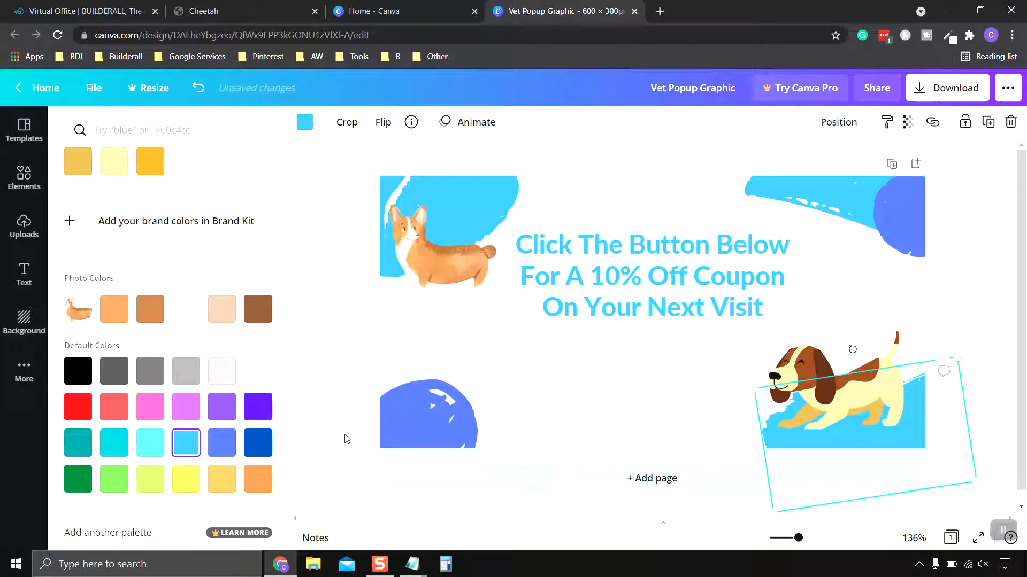
{"action": "left_click", "coordinate": [218, 448]}
{"action": "left_click", "coordinate": [335, 272]}
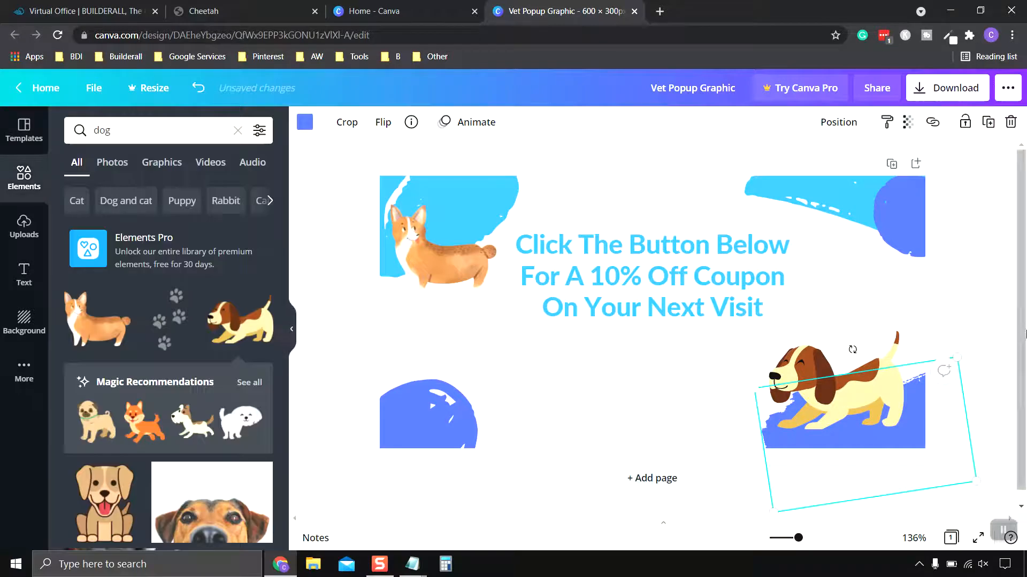
{"action": "left_click", "coordinate": [993, 290]}
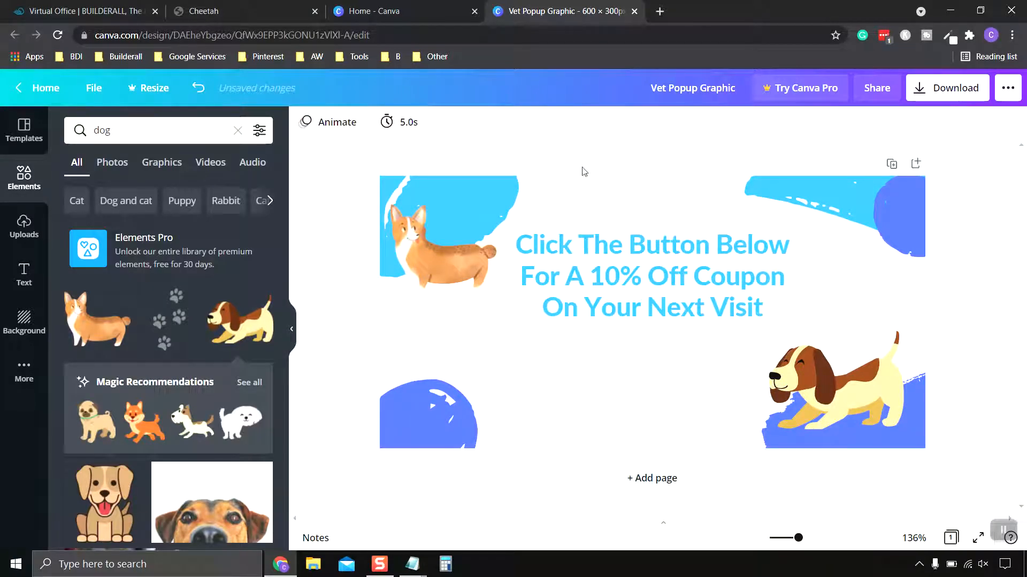
- Check the Vet Popup in the Cheetah editor, return to the Canva design and search its elements for "button"
{"action": "left_click", "coordinate": [235, 12]}
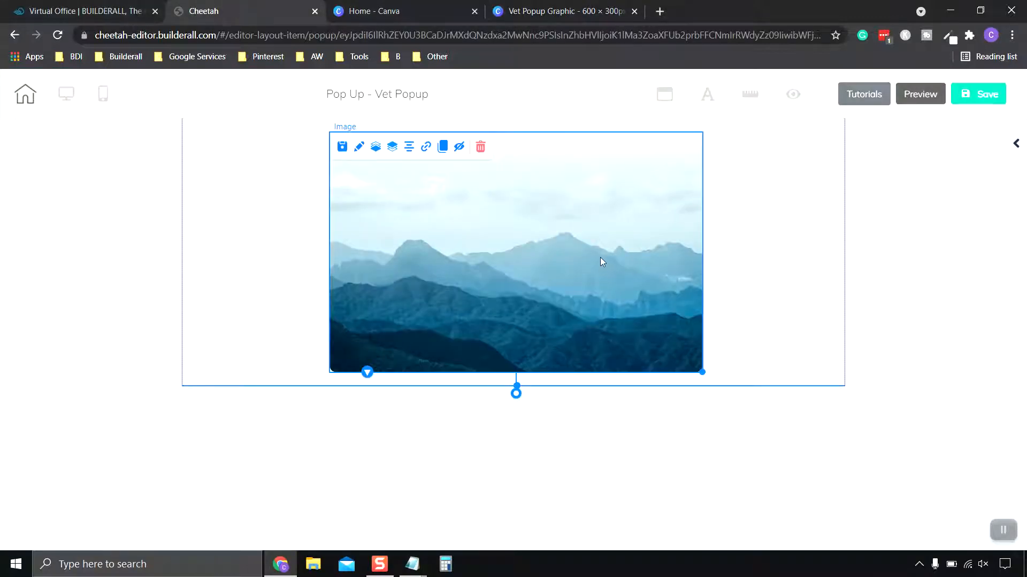
{"action": "left_click", "coordinate": [567, 11]}
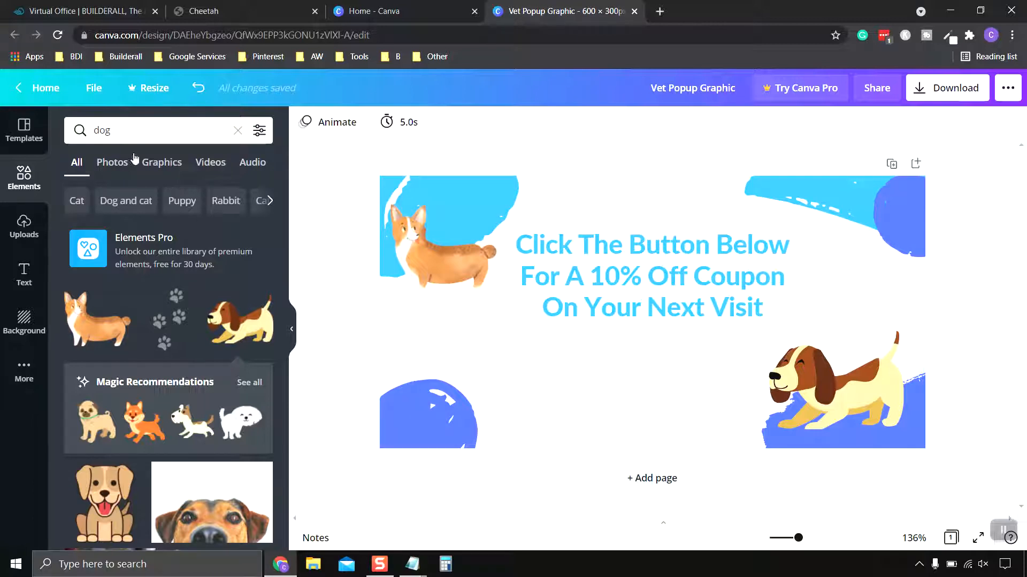
{"action": "left_click", "coordinate": [92, 130]}
{"action": "double_click", "coordinate": [92, 130]}
{"action": "type", "text": "button"}
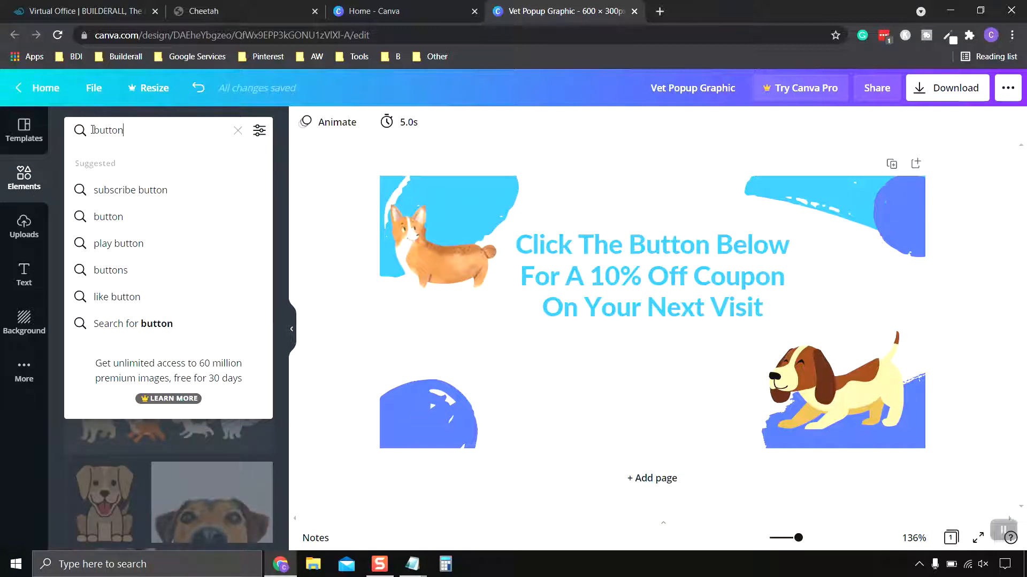
{"action": "key", "text": "Return"}
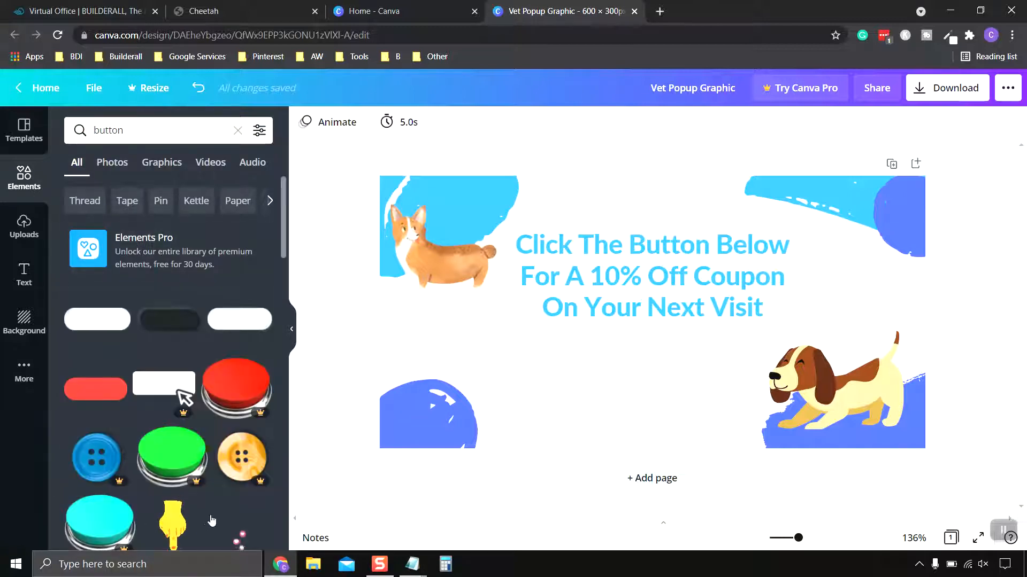
- Add the free red rounded button graphic, shrink it and center it just below the coupon headline
{"action": "scroll", "coordinate": [211, 521], "scroll_direction": "down", "scroll_amount": 6}
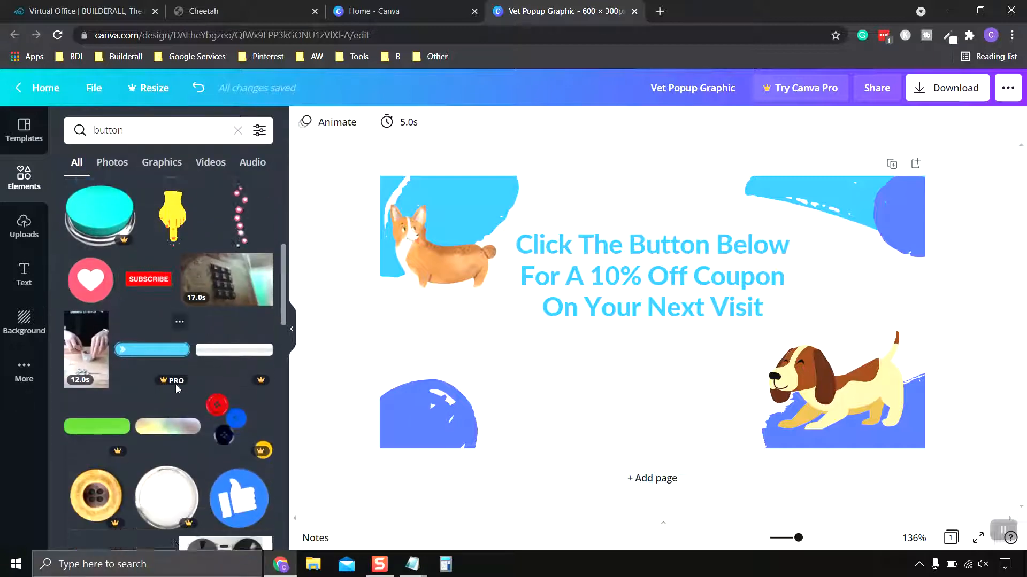
{"action": "scroll", "coordinate": [176, 384], "scroll_direction": "down", "scroll_amount": 4}
{"action": "scroll", "coordinate": [106, 392], "scroll_direction": "up", "scroll_amount": 9}
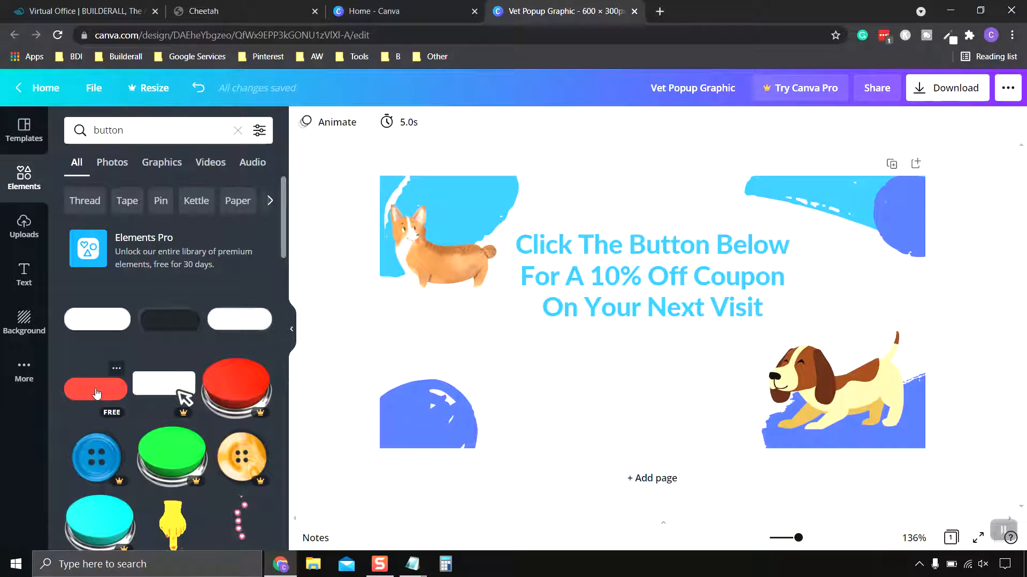
{"action": "left_click", "coordinate": [97, 394]}
{"action": "left_click_drag", "start_coordinate": [606, 318], "coordinate": [578, 384]}
{"action": "left_click_drag", "start_coordinate": [519, 412], "coordinate": [615, 350]}
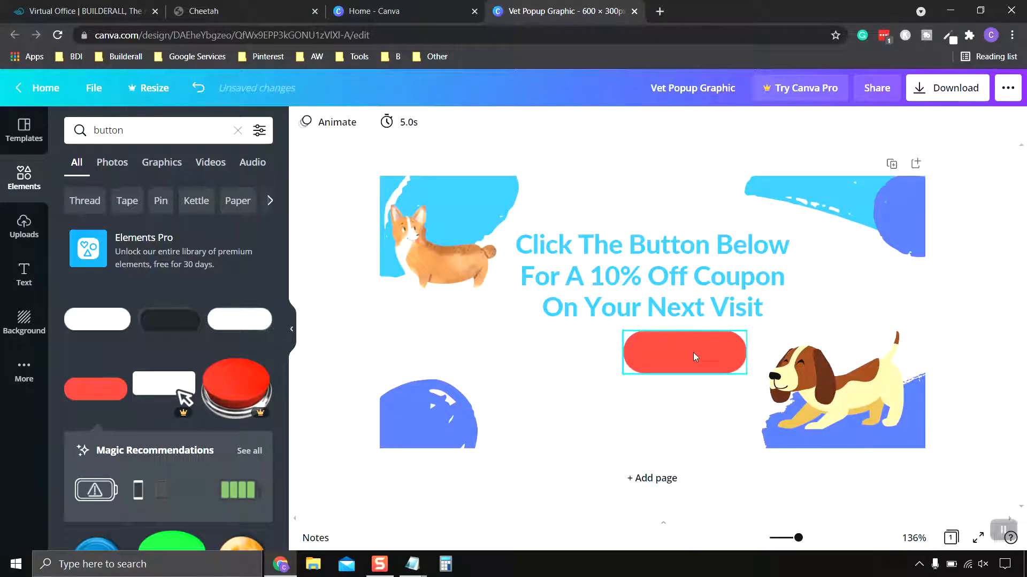
{"action": "left_click_drag", "start_coordinate": [693, 352], "coordinate": [662, 354]}
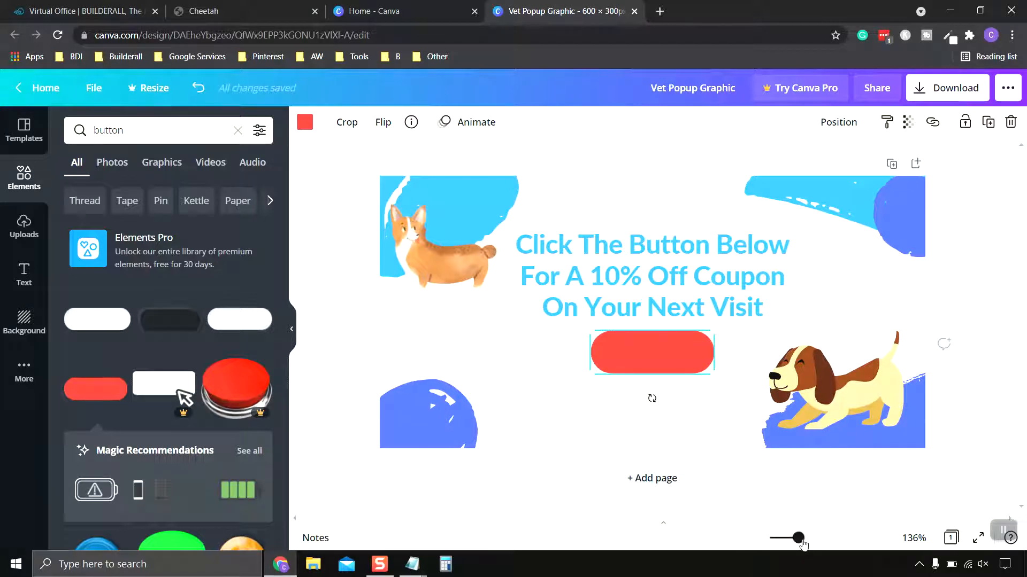
- Nudge the red button slightly to the left and make it a little smaller beneath the headline
{"action": "left_click_drag", "start_coordinate": [800, 539], "coordinate": [842, 538]}
{"action": "scroll", "coordinate": [789, 325], "scroll_direction": "down", "scroll_amount": 2}
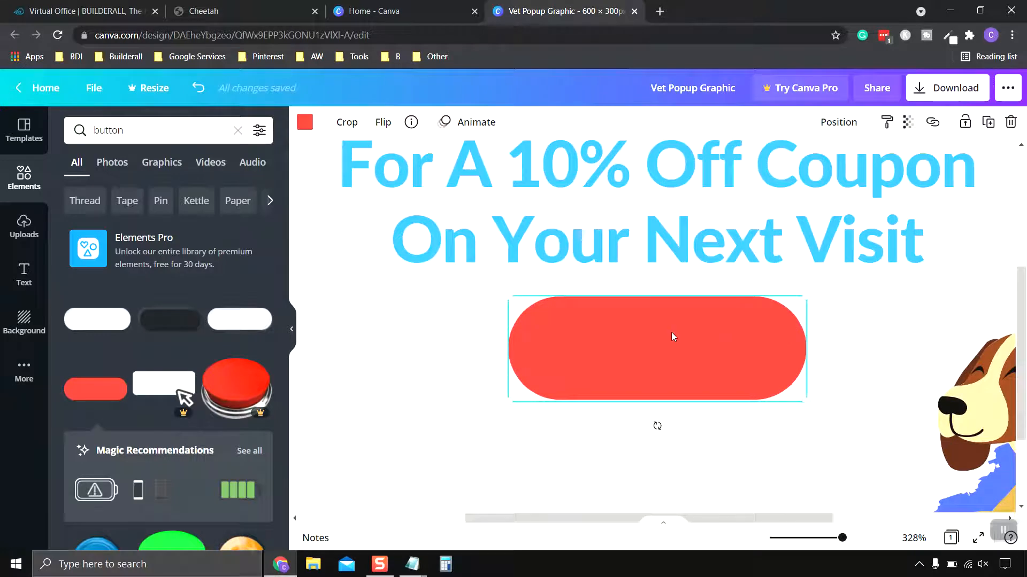
{"action": "left_click_drag", "start_coordinate": [673, 336], "coordinate": [667, 335]}
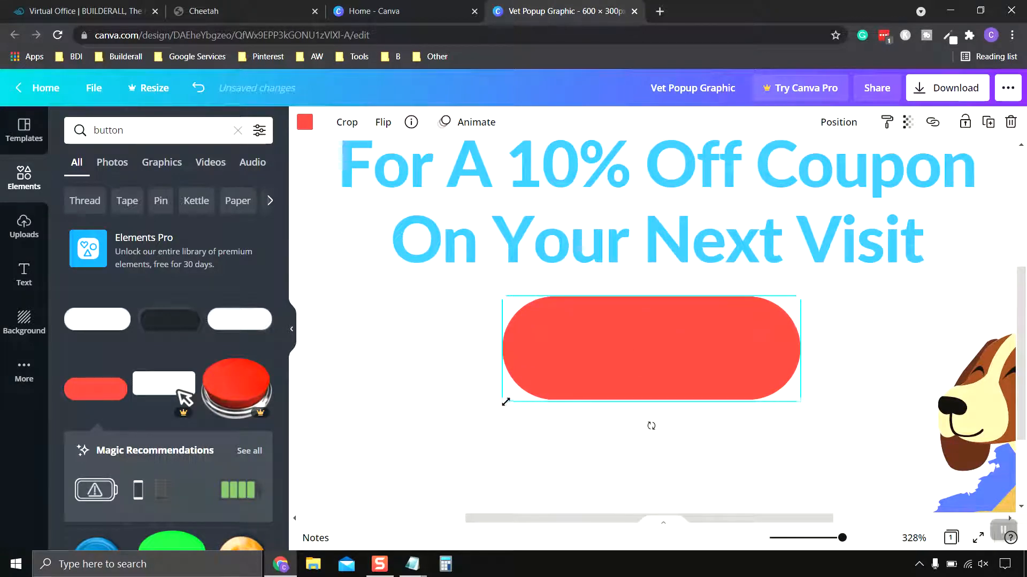
{"action": "left_click_drag", "start_coordinate": [505, 402], "coordinate": [521, 394]}
{"action": "left_click", "coordinate": [465, 380]}
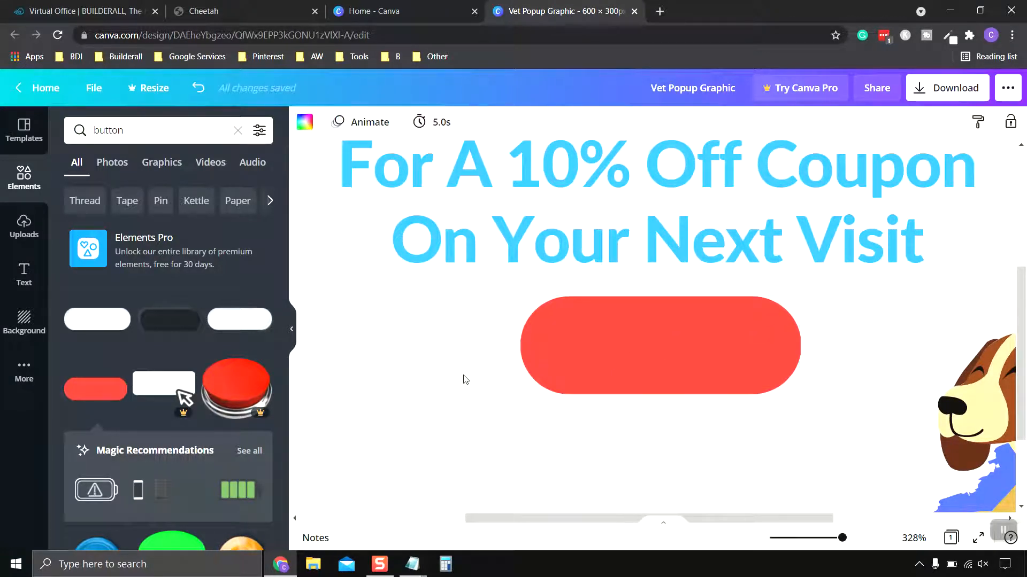
- Add a heading text box, scale it to about size 11.5 and place it centered on the red button
{"action": "left_click", "coordinate": [25, 274]}
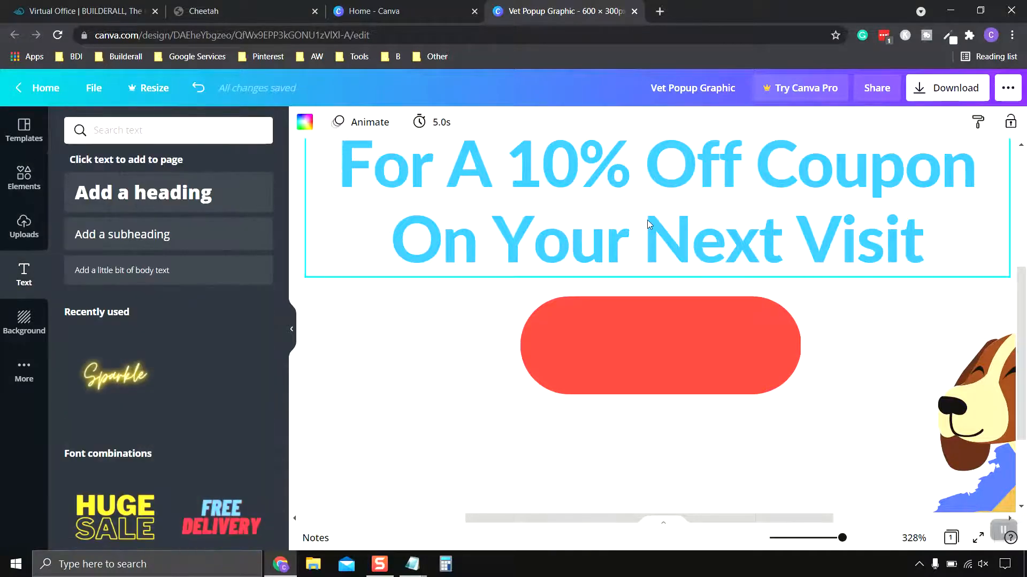
{"action": "left_click", "coordinate": [183, 192]}
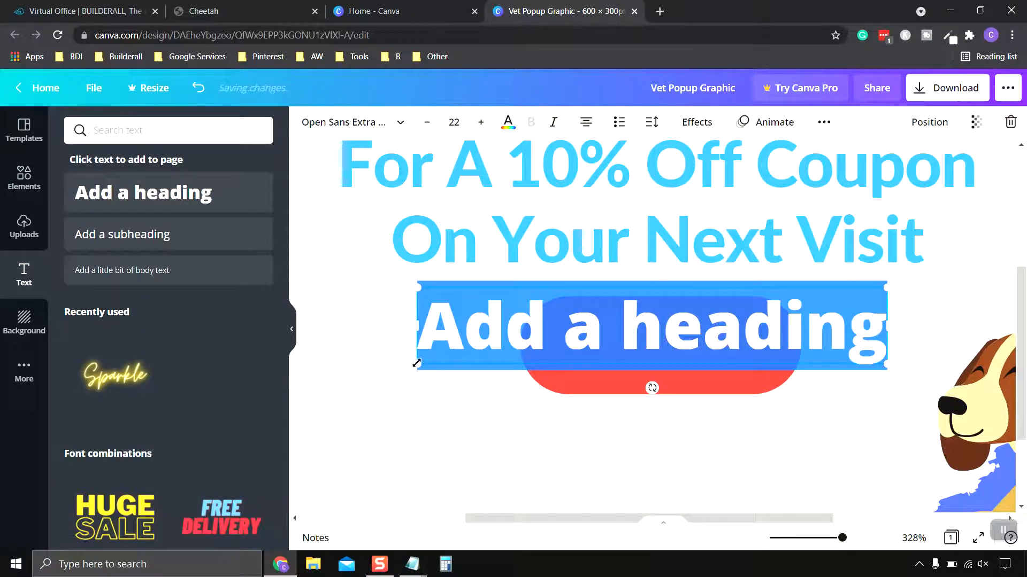
{"action": "left_click_drag", "start_coordinate": [476, 349], "coordinate": [749, 332]}
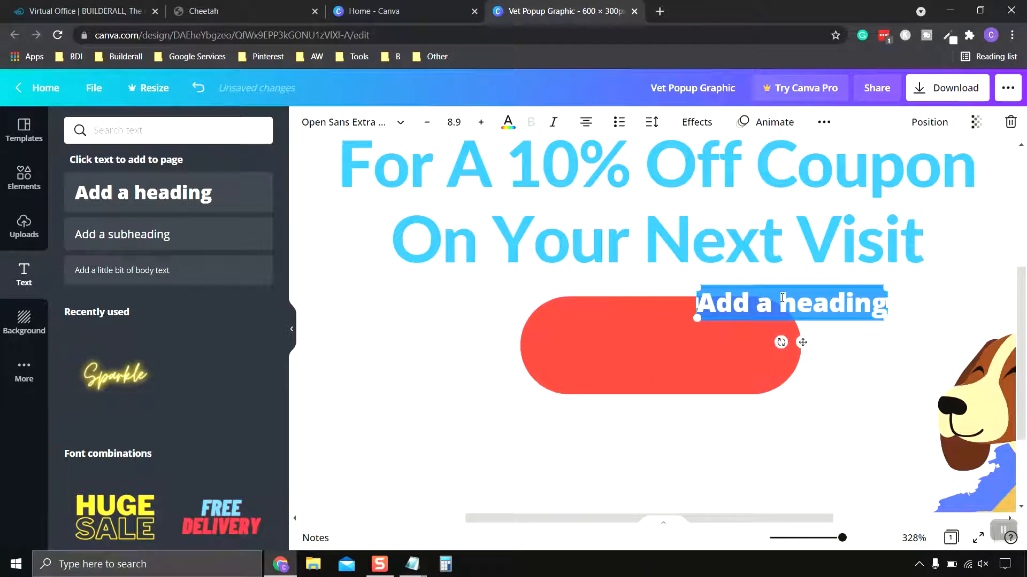
{"action": "left_click", "coordinate": [869, 359]}
{"action": "left_click_drag", "start_coordinate": [854, 308], "coordinate": [787, 367]}
{"action": "left_click_drag", "start_coordinate": [684, 338], "coordinate": [683, 341]}
- Replace the heading's placeholder text on the red button with "Click For Coupon"
{"action": "double_click", "coordinate": [719, 344]}
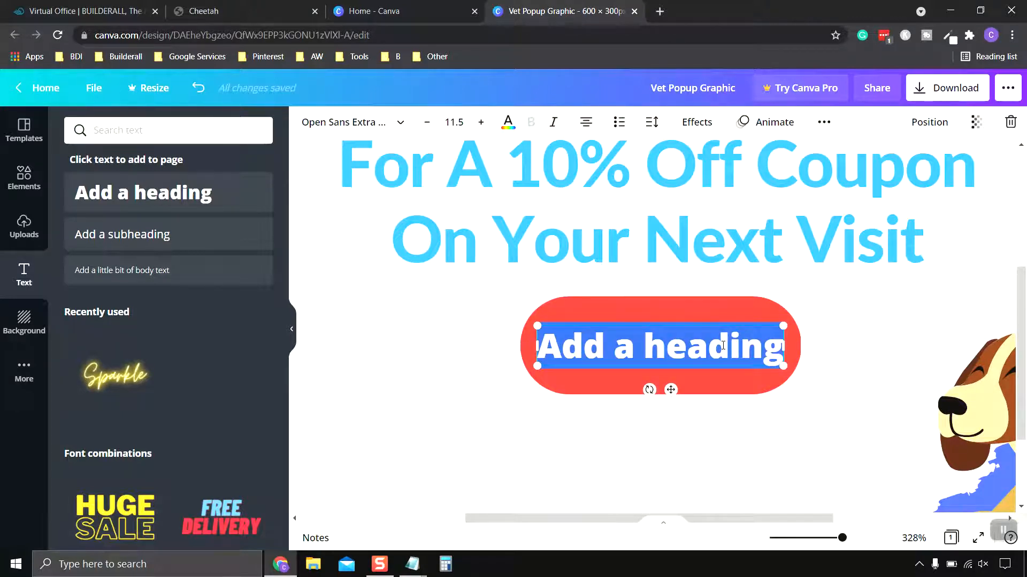
{"action": "type", "text": "Click"}
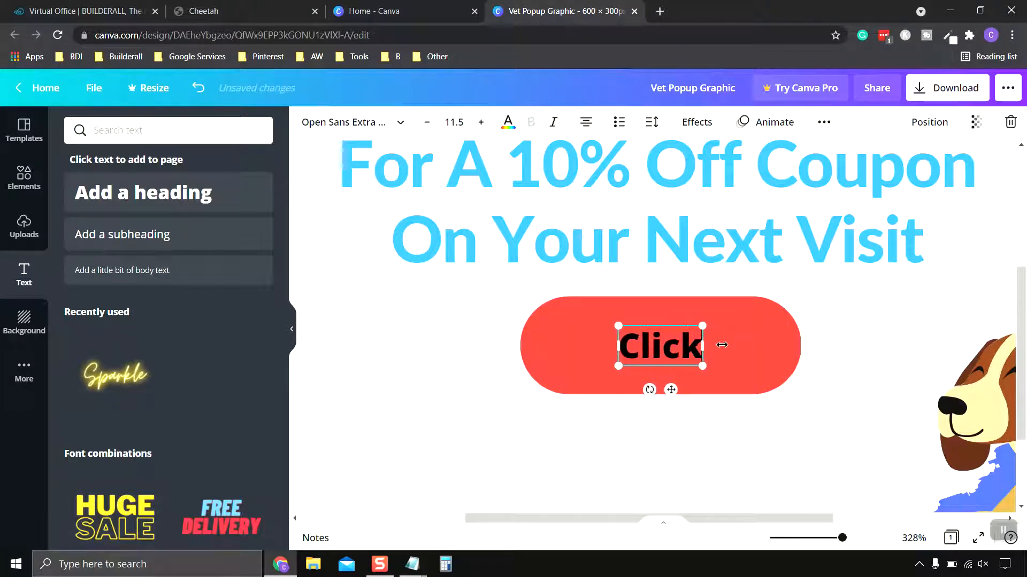
{"action": "type", "text": " For C"}
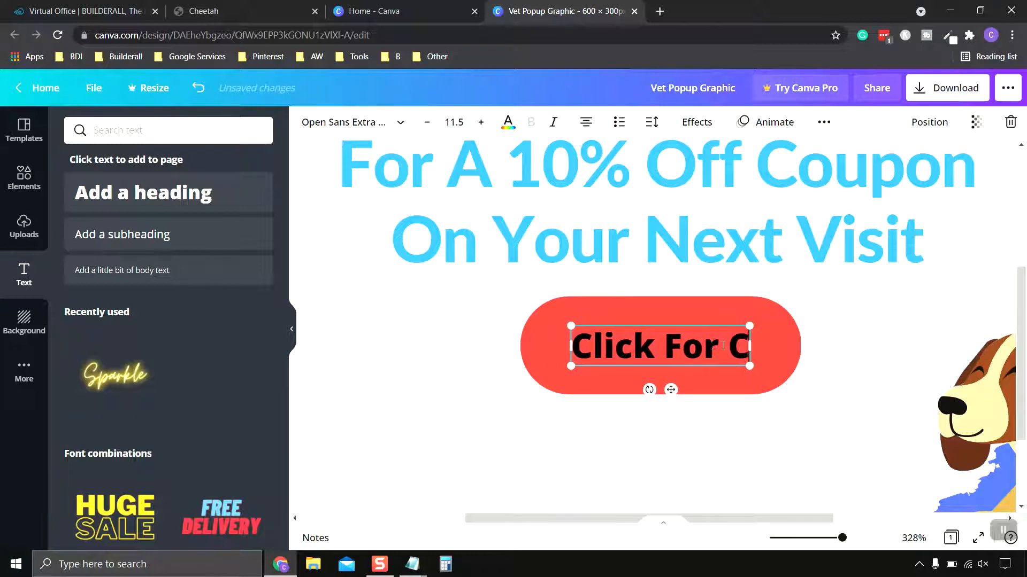
{"action": "type", "text": "oupon"}
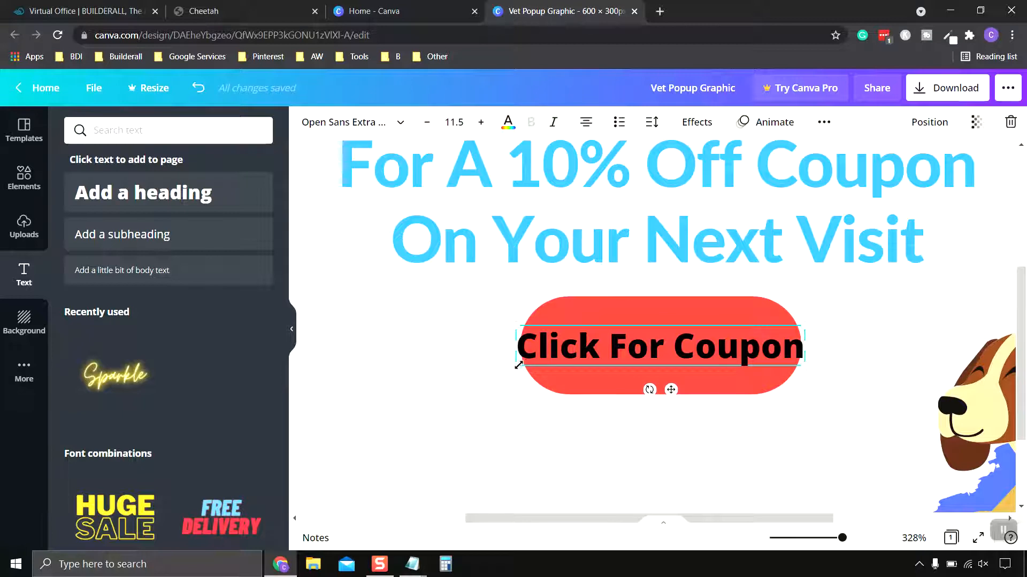
- Shrink the "Click For Coupon" text to about size 10.4 and center it inside the red button
{"action": "left_click_drag", "start_coordinate": [515, 367], "coordinate": [544, 362]}
{"action": "left_click", "coordinate": [709, 381]}
{"action": "left_click", "coordinate": [706, 350]}
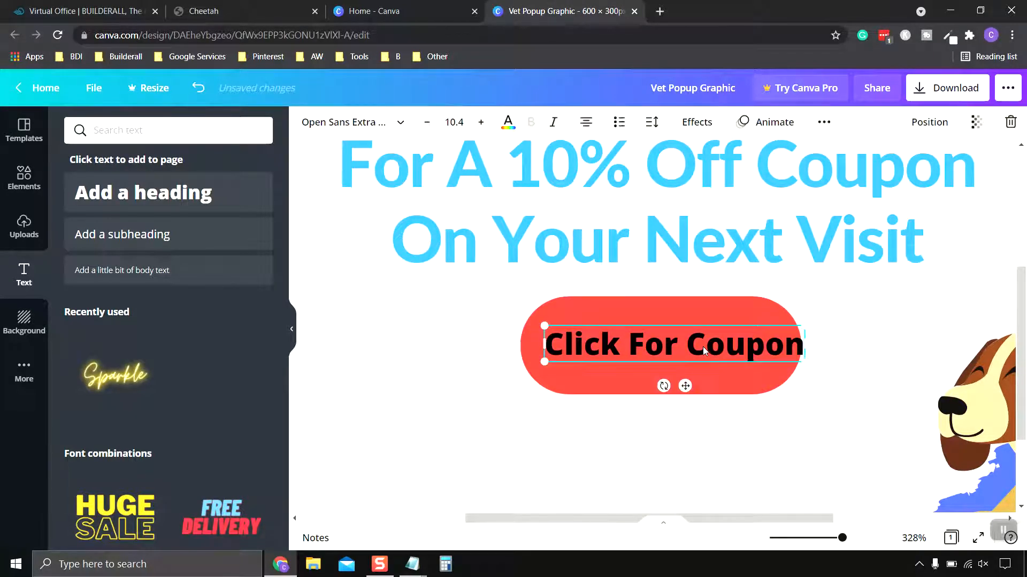
{"action": "left_click_drag", "start_coordinate": [706, 350], "coordinate": [691, 347]}
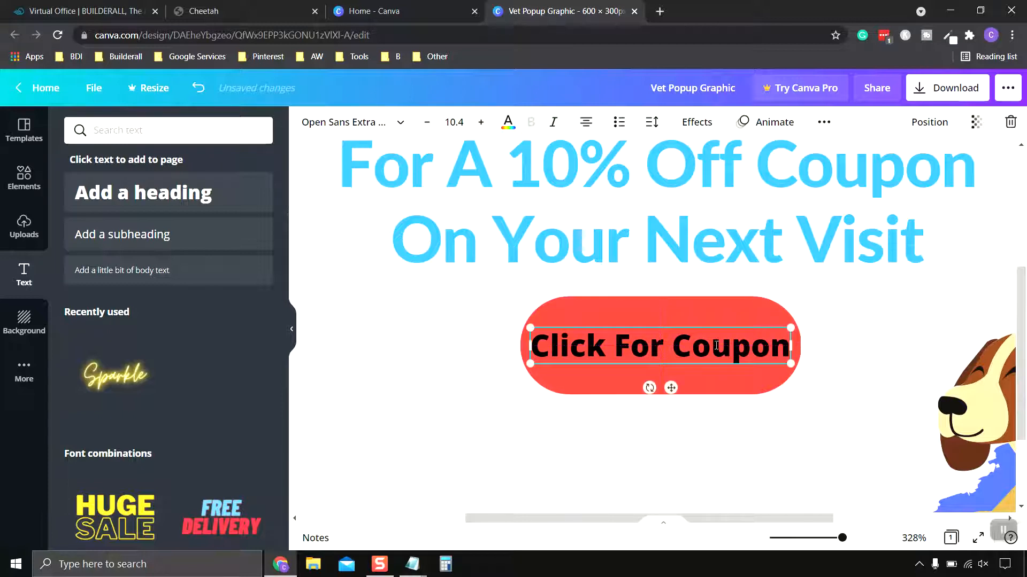
{"action": "left_click", "coordinate": [691, 347]}
- Change the red button's fill color to royal blue #5271ff
{"action": "left_click", "coordinate": [719, 304]}
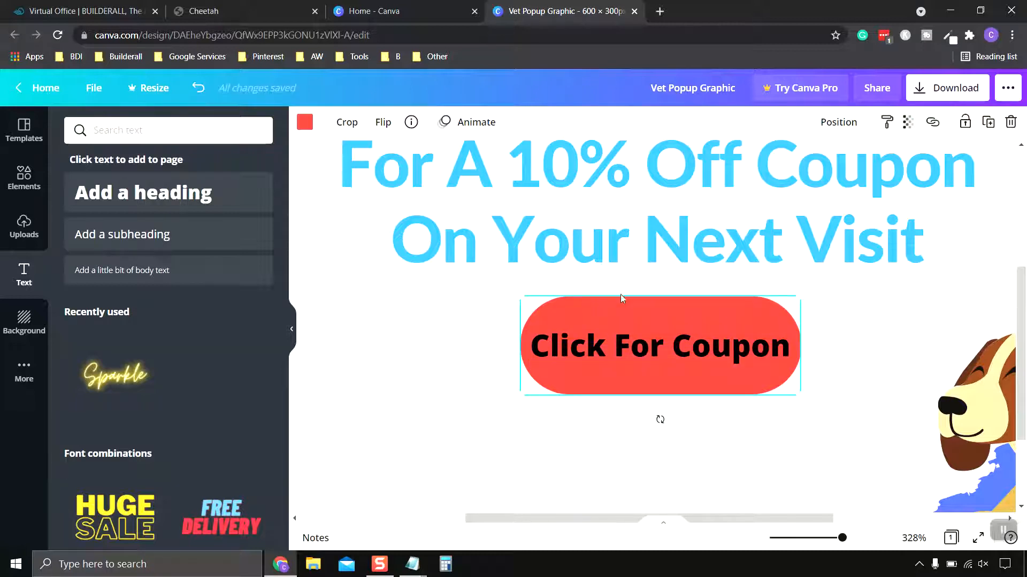
{"action": "left_click", "coordinate": [305, 123]}
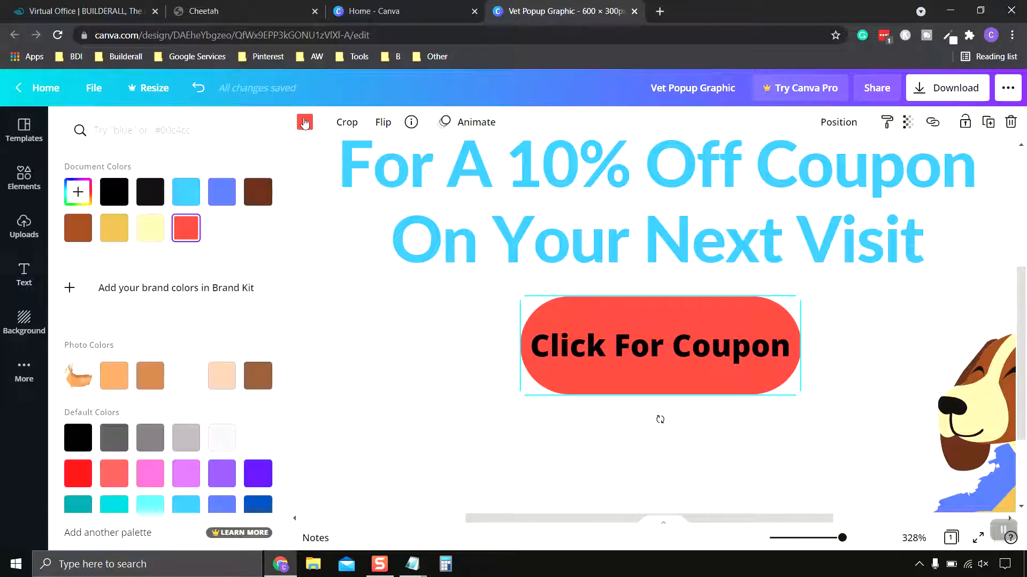
{"action": "left_click", "coordinate": [222, 198]}
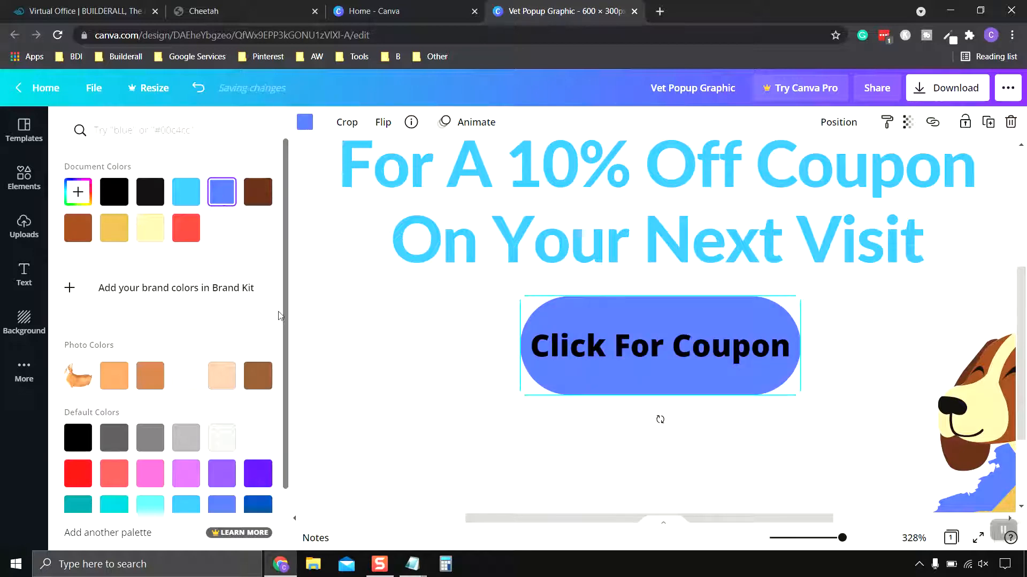
- Change the color of the "Click For Coupon" text on the blue button to white #ffffff
{"action": "left_click", "coordinate": [578, 351]}
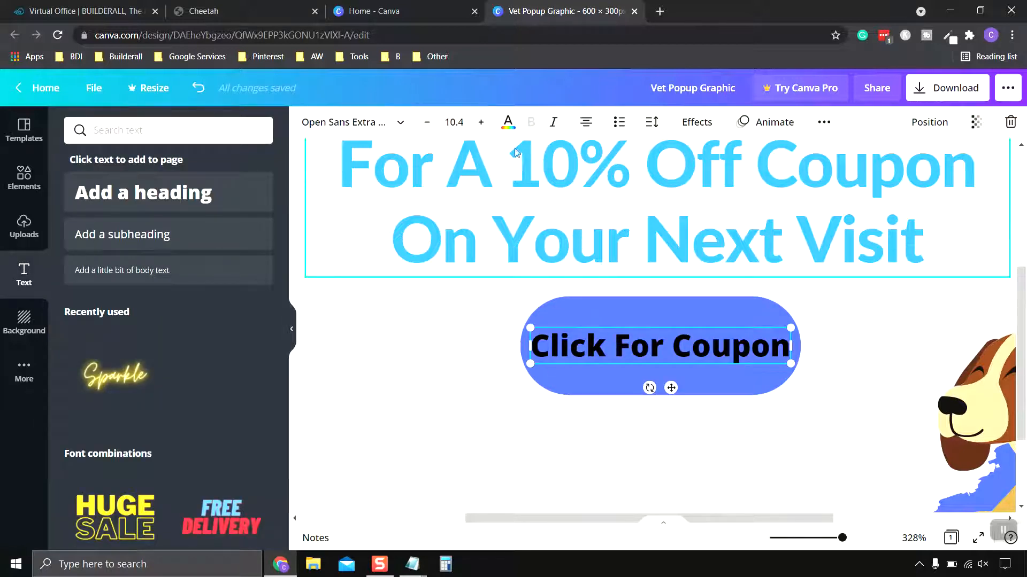
{"action": "left_click", "coordinate": [508, 122]}
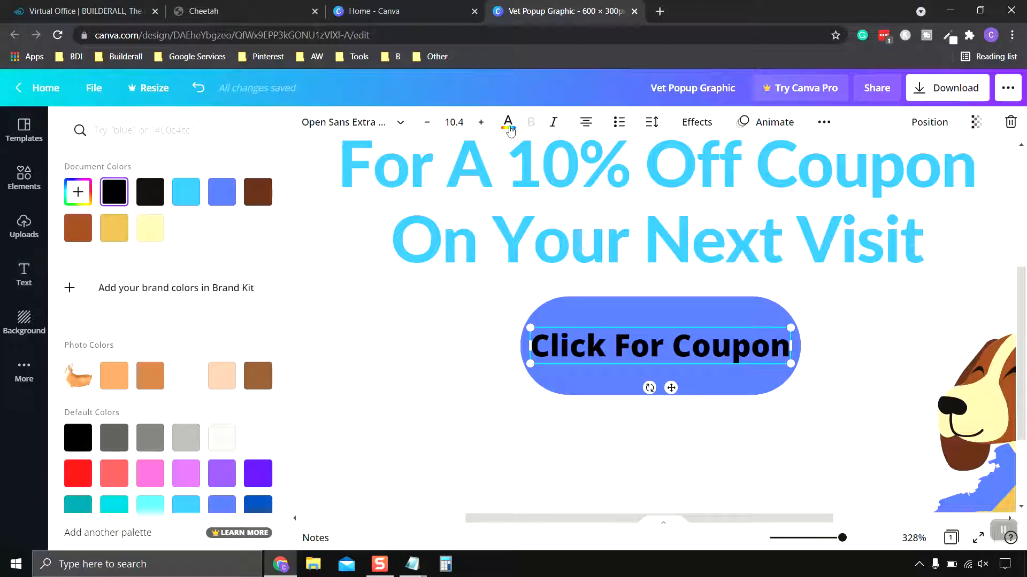
{"action": "left_click", "coordinate": [199, 233]}
{"action": "left_click", "coordinate": [859, 340]}
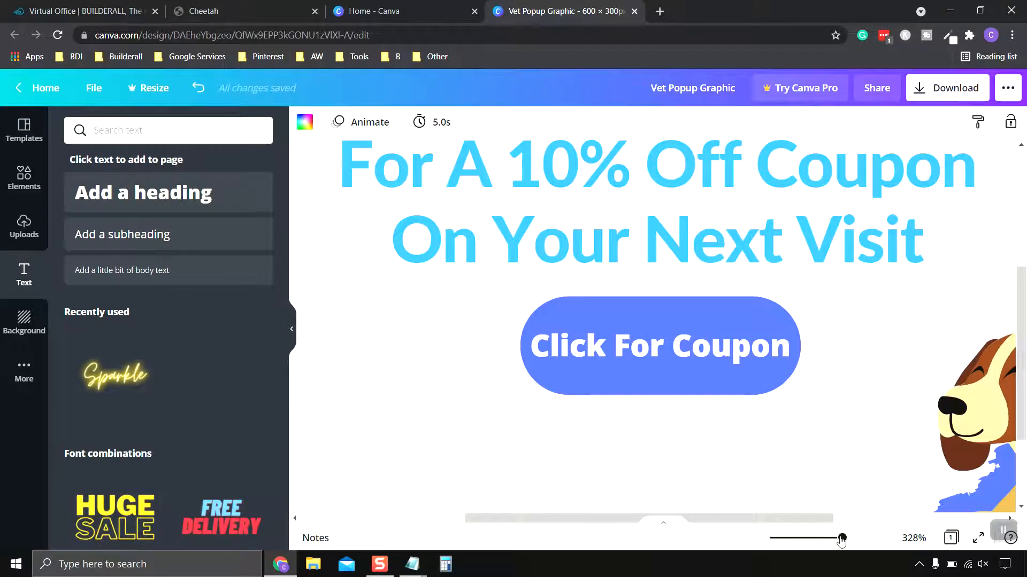
{"action": "left_click_drag", "start_coordinate": [841, 539], "coordinate": [798, 539]}
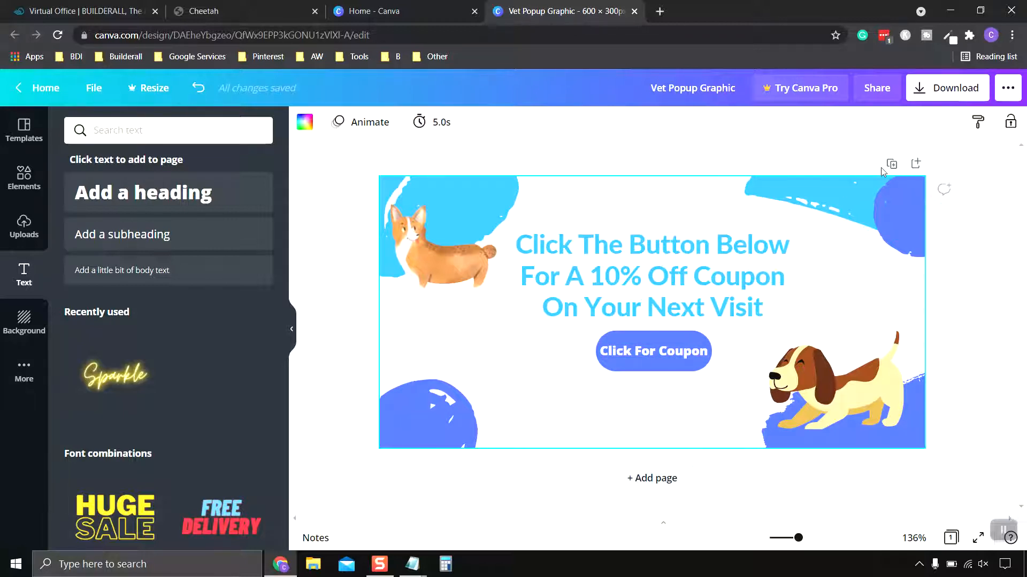
- Save the coupon design and download it as the PNG image "Vet Popup Graphic" into the Pictures folder
{"action": "left_click", "coordinate": [100, 91]}
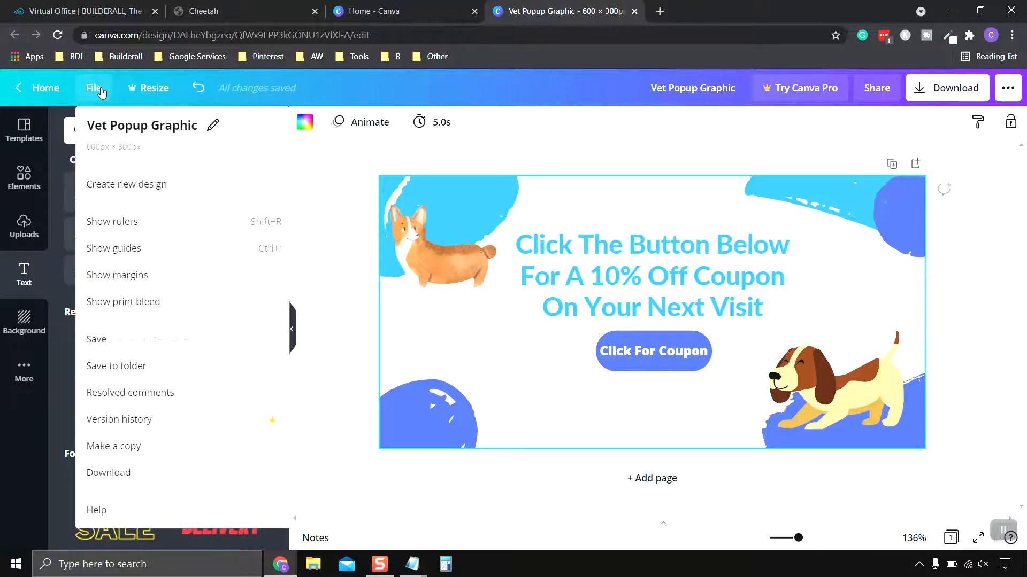
{"action": "left_click", "coordinate": [112, 340]}
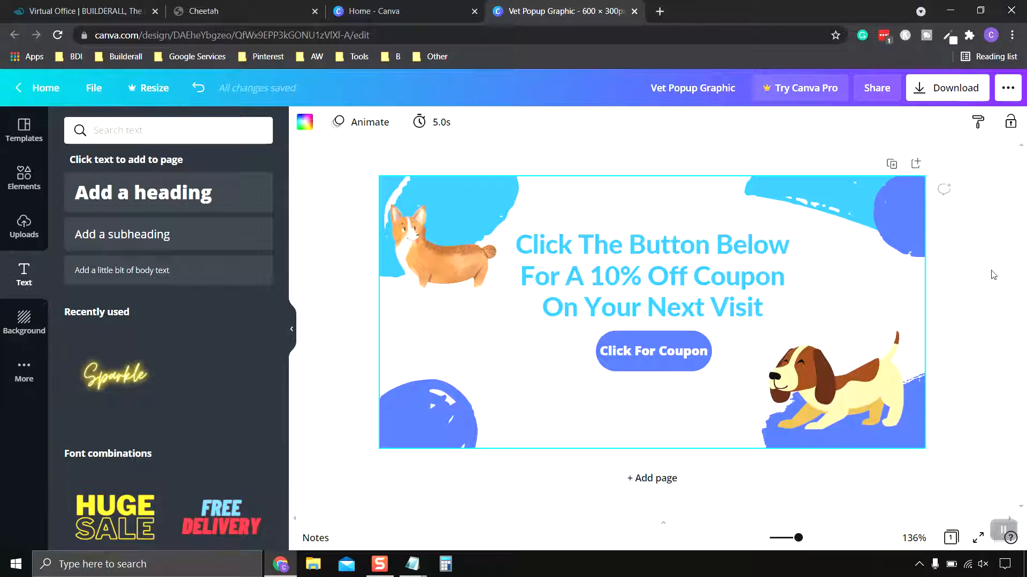
{"action": "left_click", "coordinate": [945, 94]}
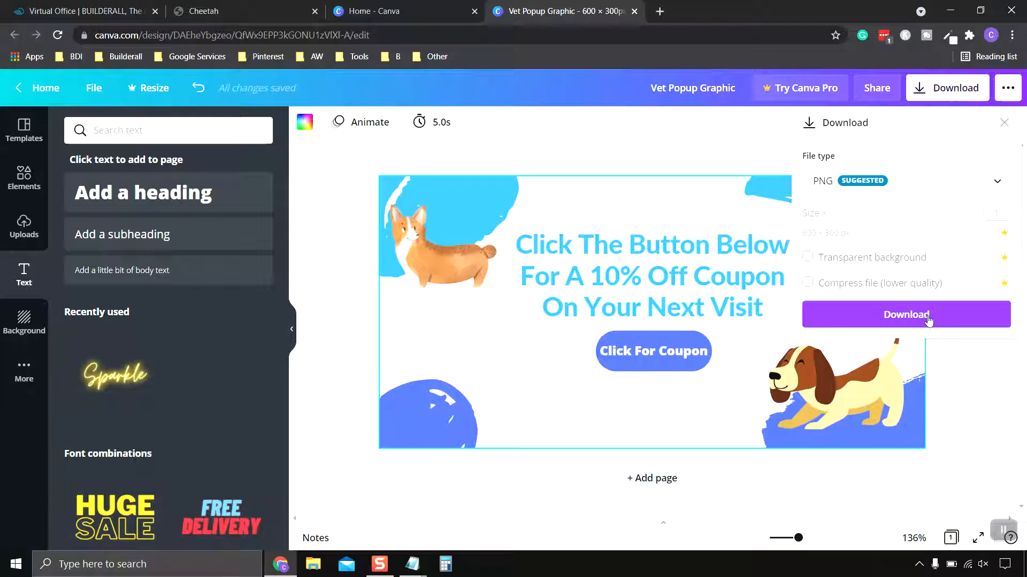
{"action": "left_click", "coordinate": [928, 320]}
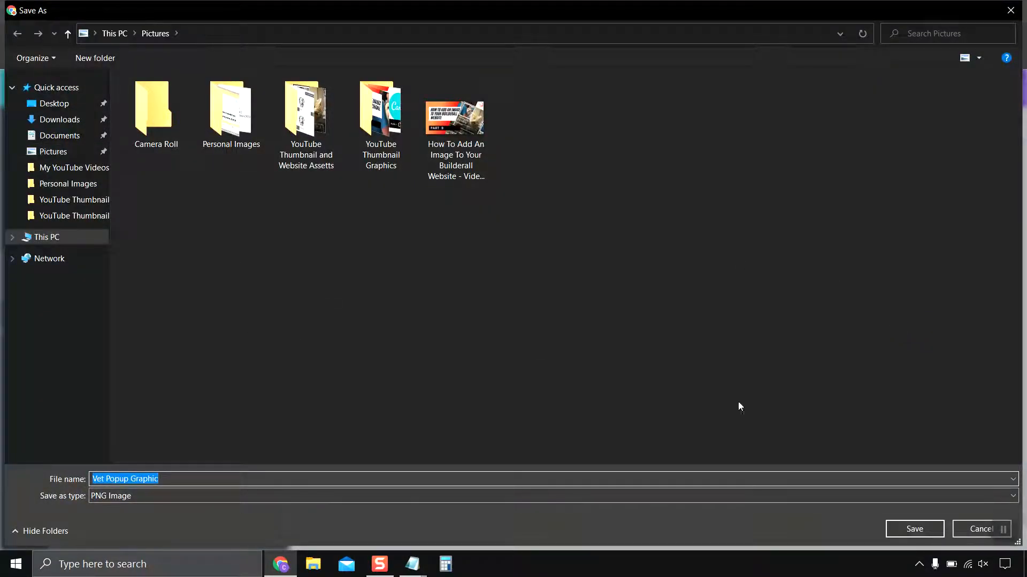
{"action": "left_click", "coordinate": [927, 534]}
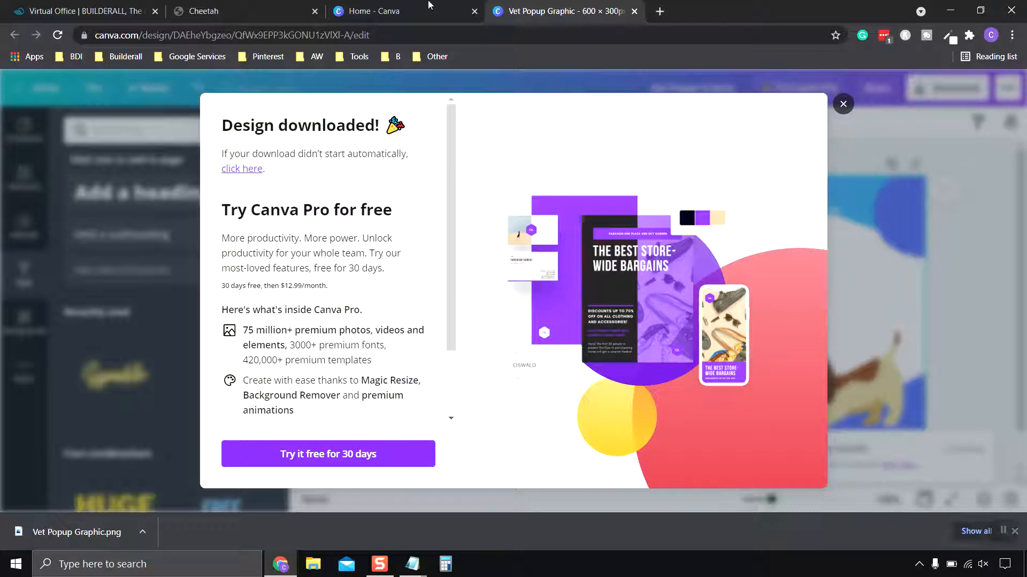
{"action": "left_click", "coordinate": [843, 104]}
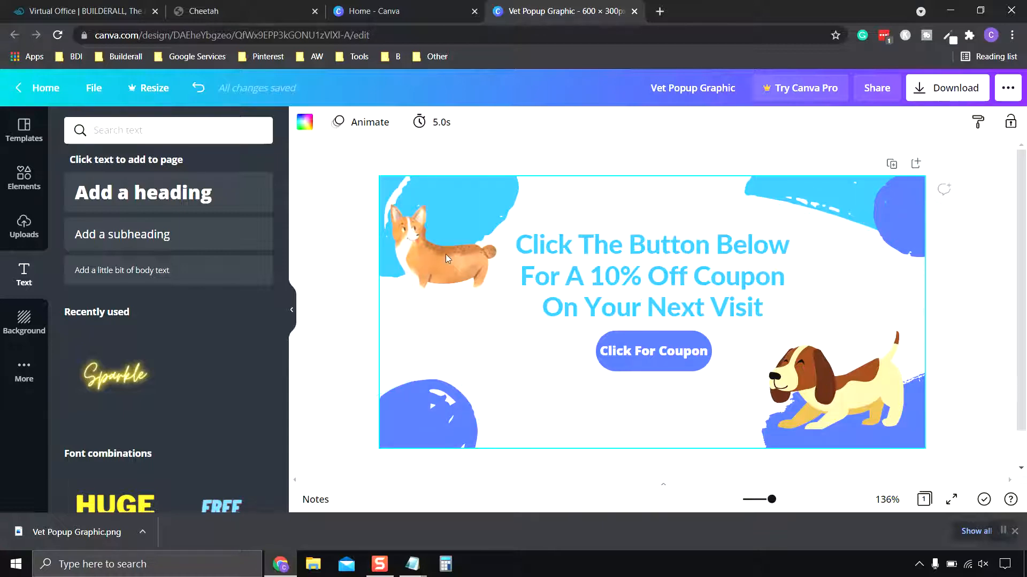
- Close the coupon design, open the existing "Animal Rescue Clinic Popup" design and delete its blank page 2
{"action": "left_click", "coordinate": [635, 11]}
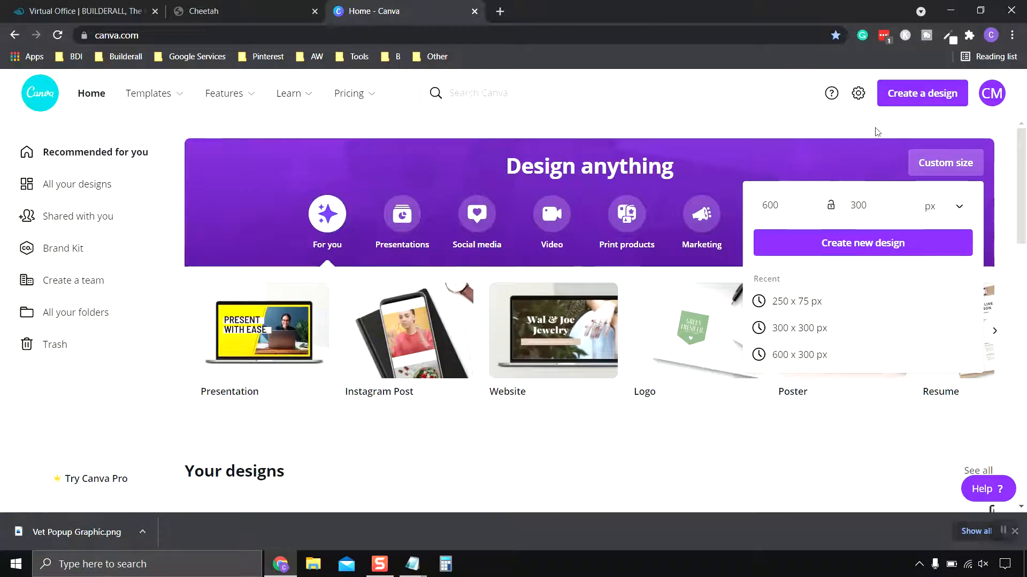
{"action": "scroll", "coordinate": [722, 270], "scroll_direction": "down", "scroll_amount": 5}
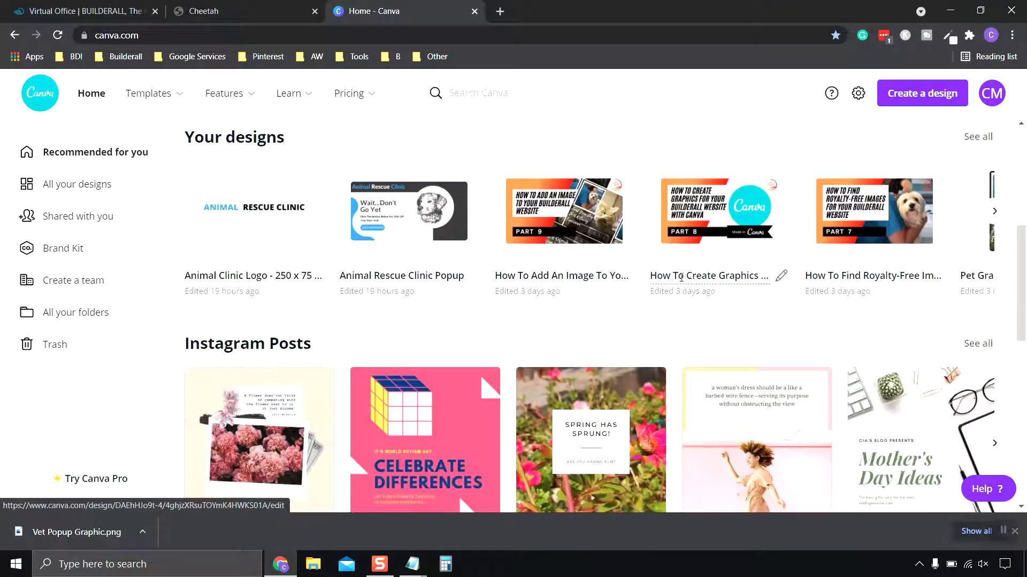
{"action": "left_click", "coordinate": [420, 229]}
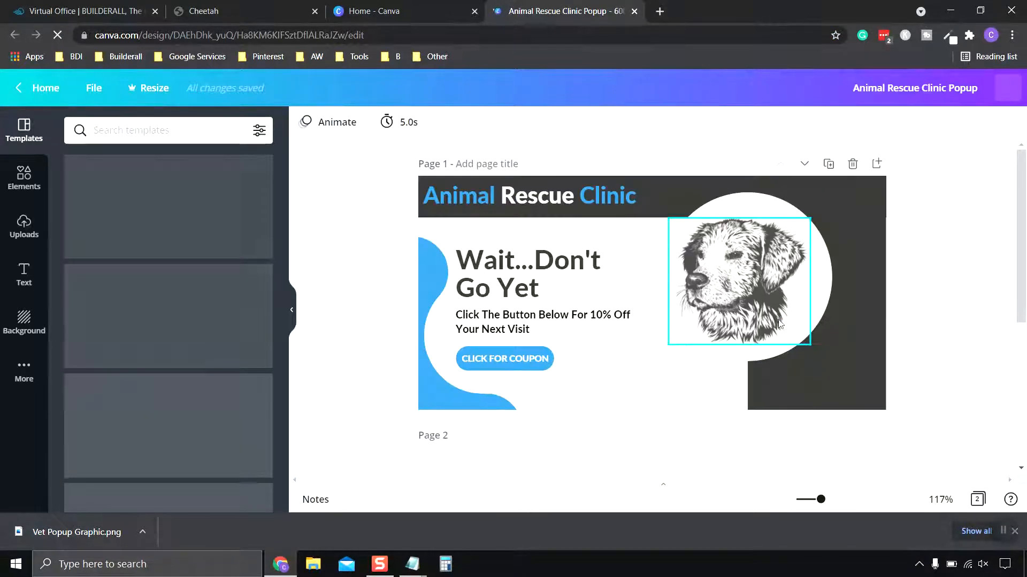
{"action": "scroll", "coordinate": [783, 332], "scroll_direction": "down", "scroll_amount": 5}
{"action": "scroll", "coordinate": [829, 283], "scroll_direction": "up", "scroll_amount": 1}
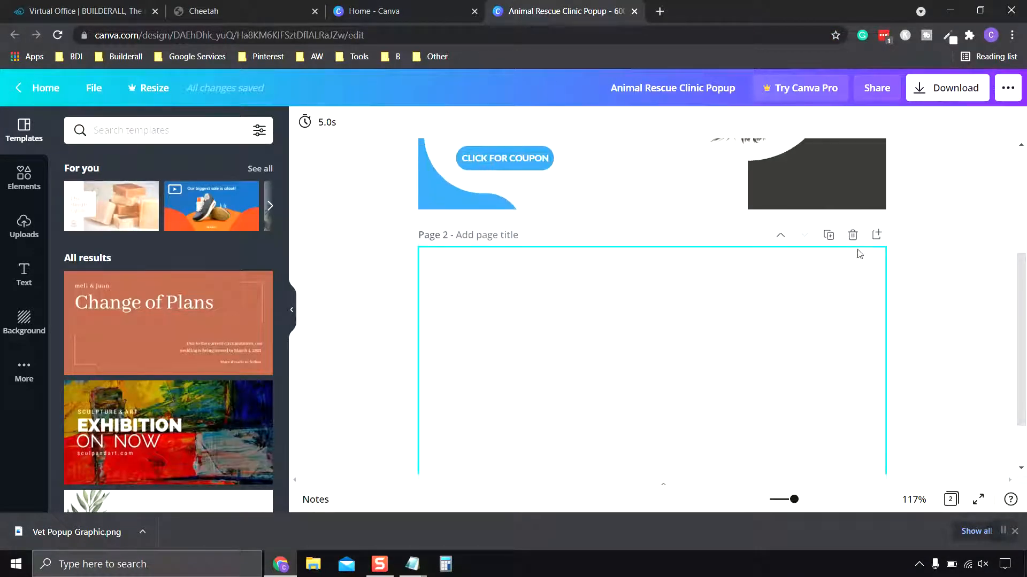
{"action": "left_click", "coordinate": [853, 234]}
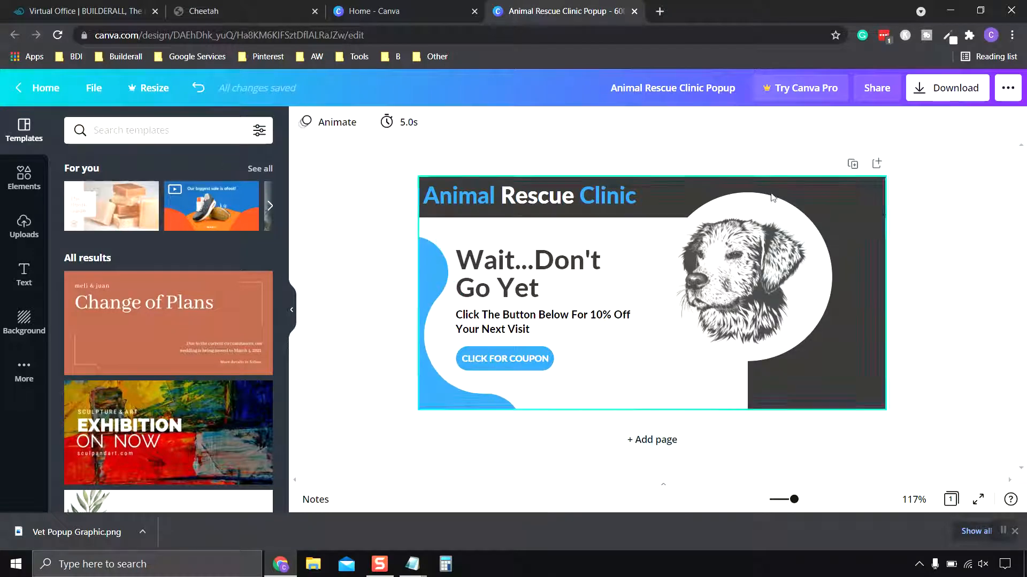
- Download the design as the PNG image "Animal Rescue Clinic Popup" into the Pictures folder
{"action": "left_click", "coordinate": [957, 93]}
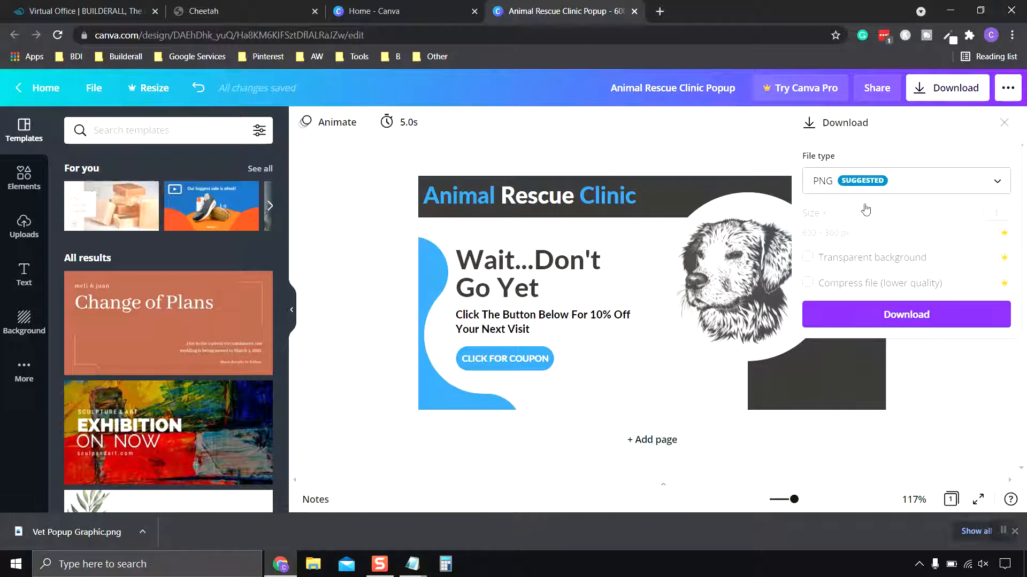
{"action": "left_click", "coordinate": [912, 318]}
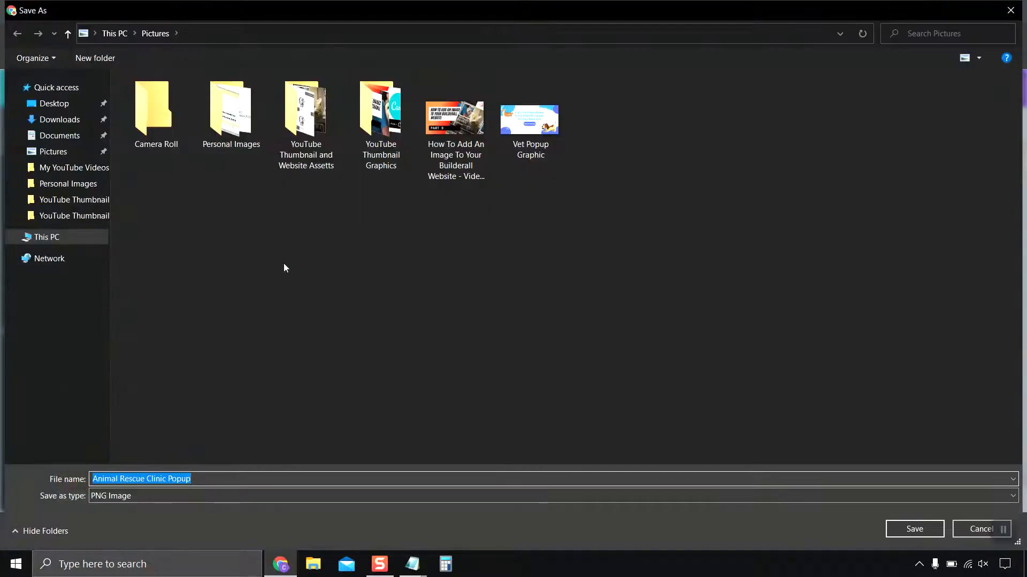
{"action": "left_click", "coordinate": [53, 152]}
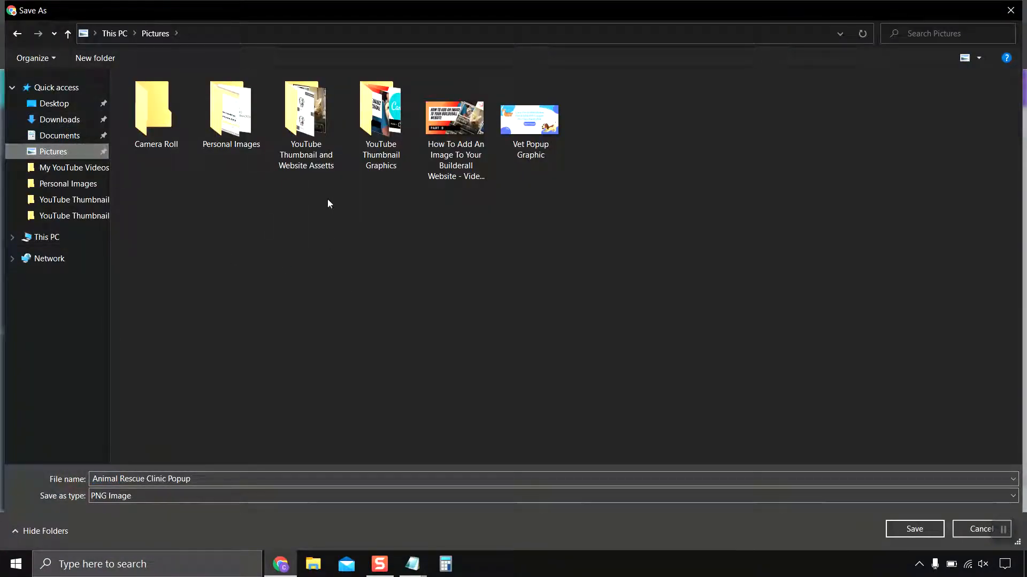
{"action": "left_click", "coordinate": [913, 530]}
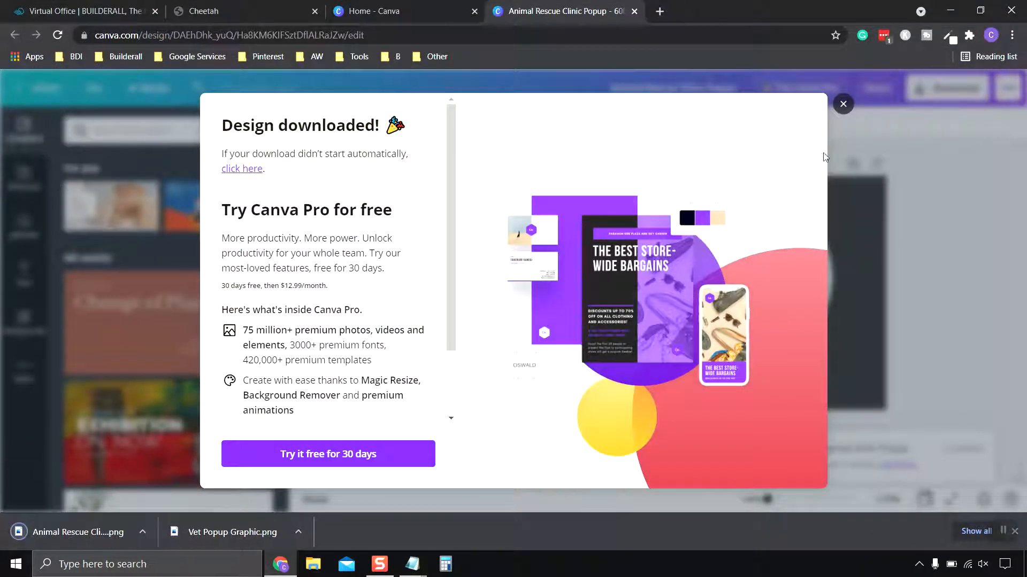
{"action": "left_click", "coordinate": [842, 106]}
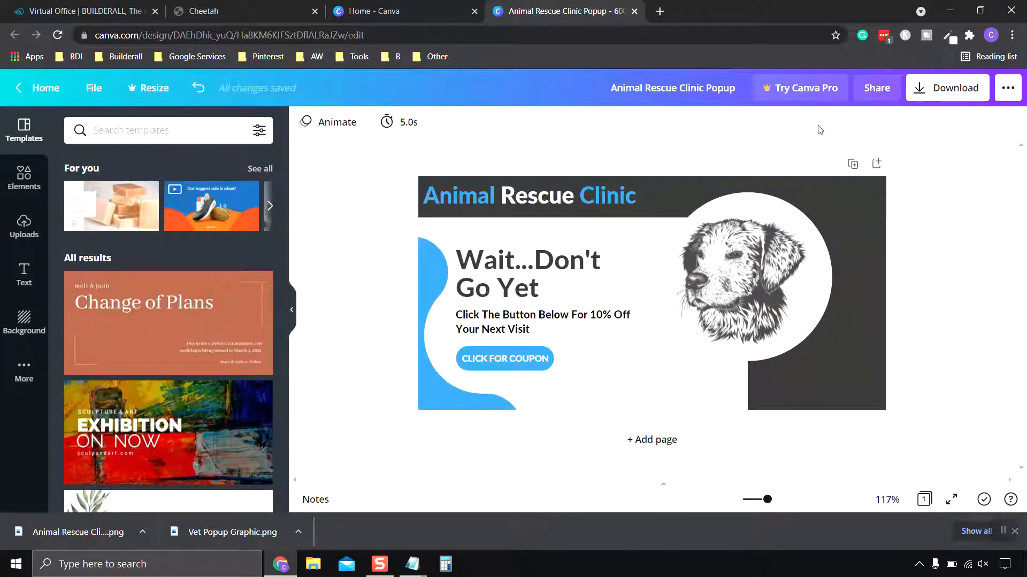
{"action": "left_click", "coordinate": [1003, 530]}
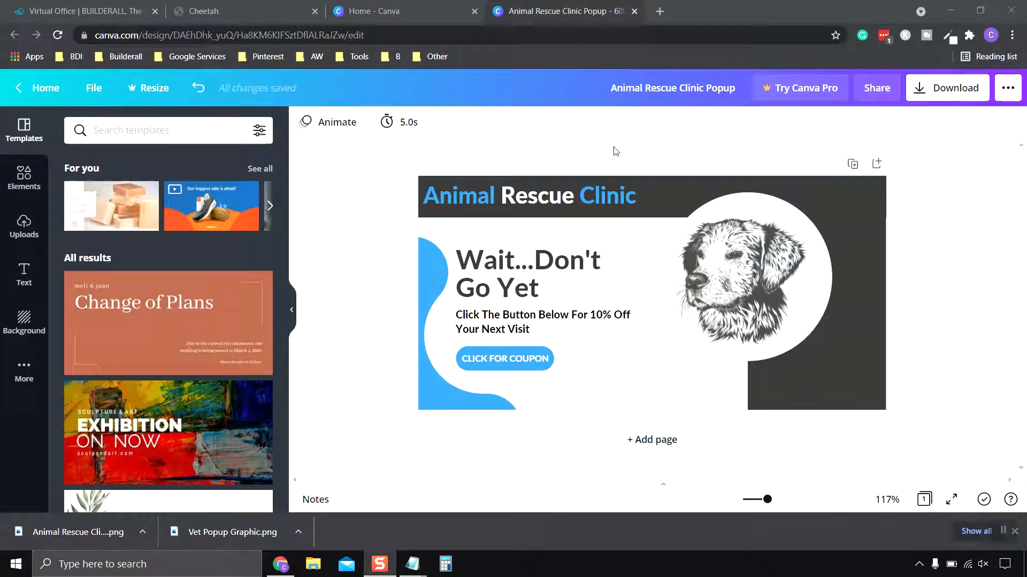
- Close the Canva pages, return to the Cheetah popup editor and open the settings of the mountain placeholder image
{"action": "left_click", "coordinate": [633, 11]}
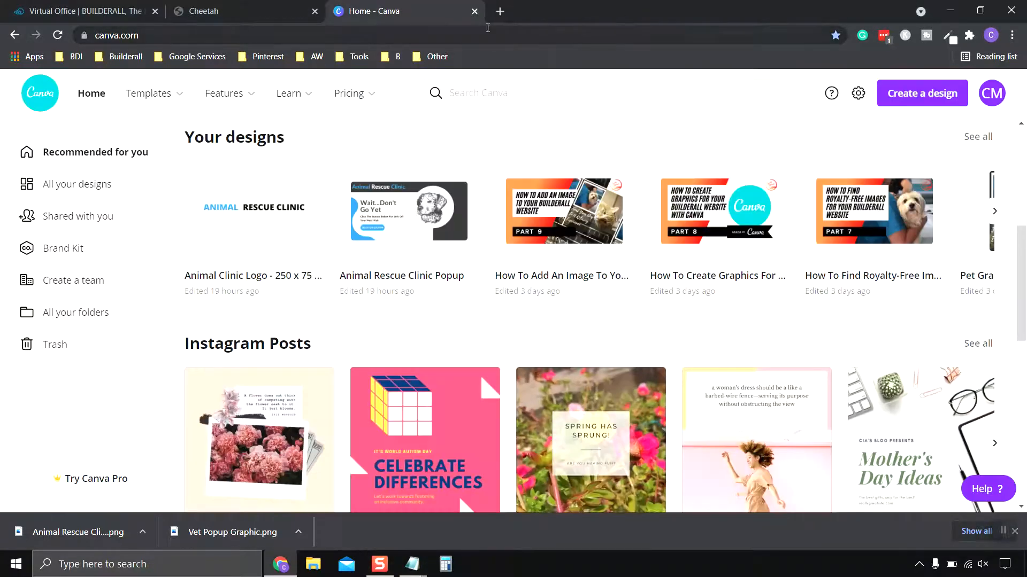
{"action": "left_click", "coordinate": [474, 12]}
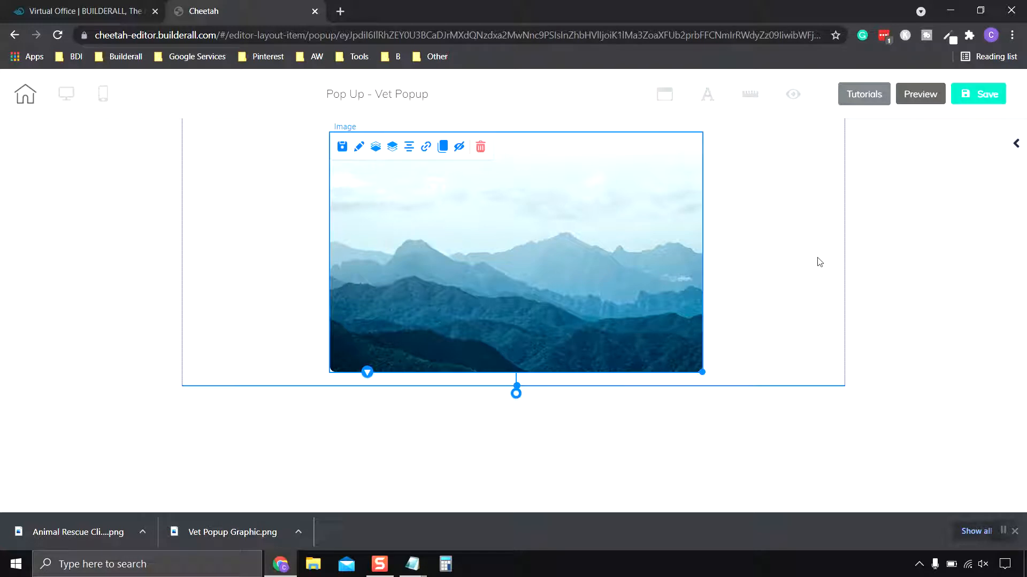
{"action": "left_click", "coordinate": [1015, 144]}
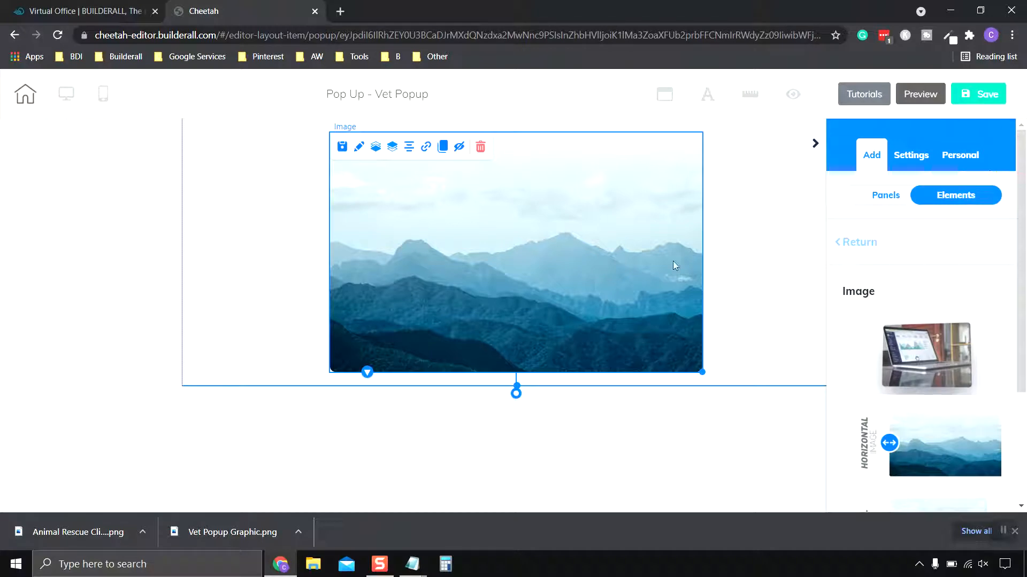
{"action": "left_click", "coordinate": [358, 151]}
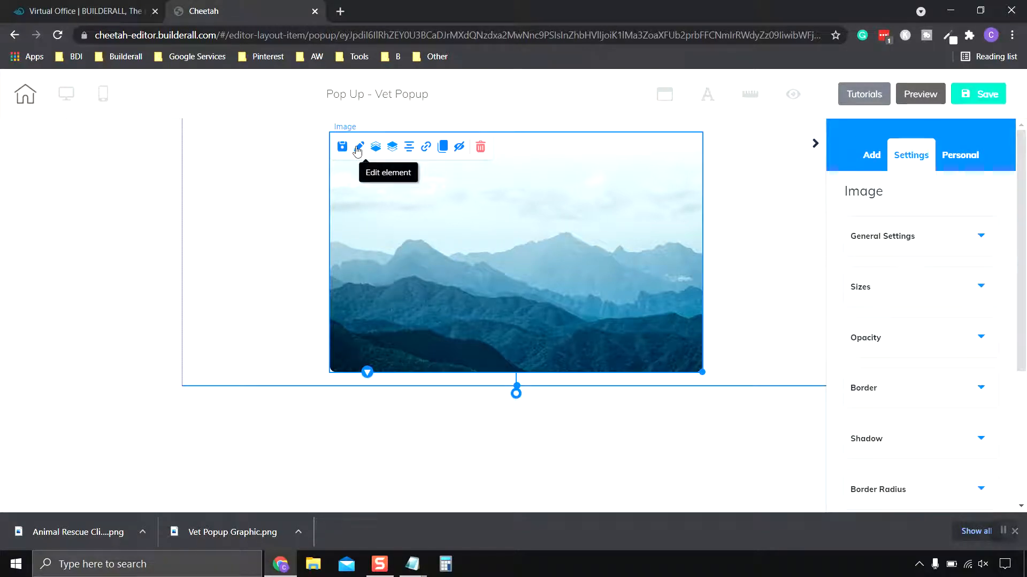
- Upload "Animal Rescue Clinic Popup" from the Pictures folder to the user files while changing the placeholder image
{"action": "scroll", "coordinate": [933, 314], "scroll_direction": "down", "scroll_amount": 2}
{"action": "scroll", "coordinate": [933, 314], "scroll_direction": "down", "scroll_amount": 2}
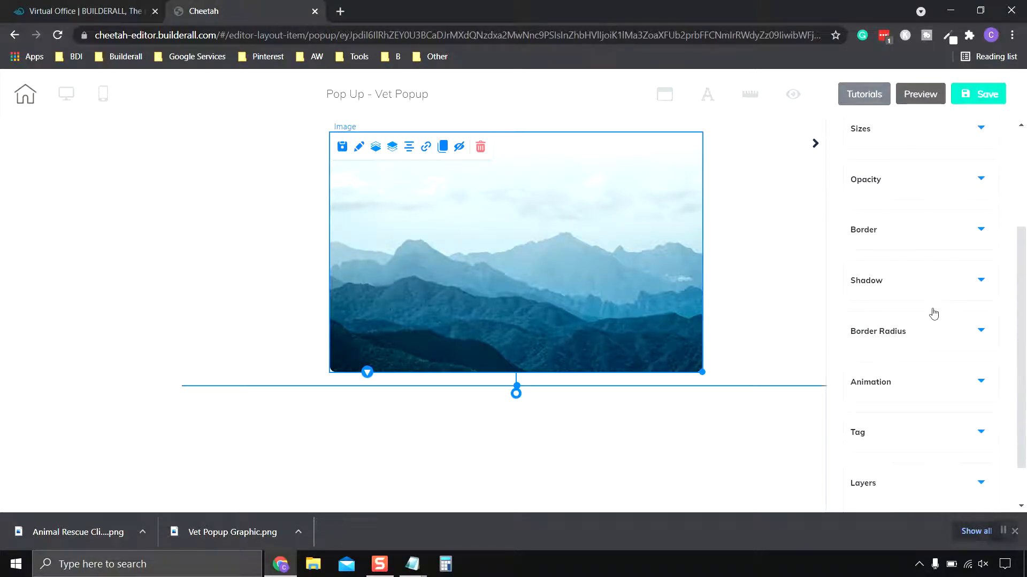
{"action": "scroll", "coordinate": [933, 311], "scroll_direction": "up", "scroll_amount": 3}
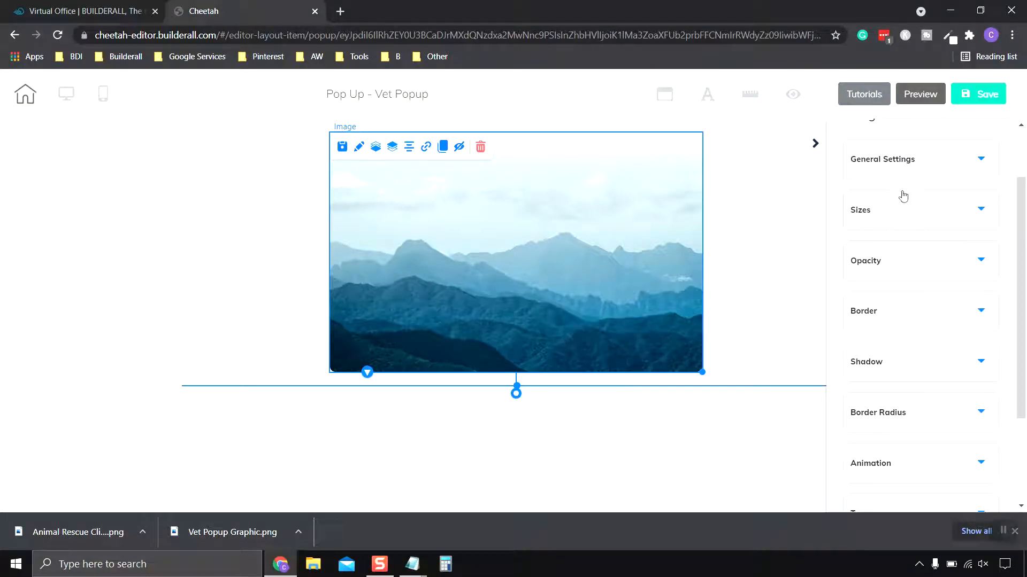
{"action": "left_click", "coordinate": [875, 160]}
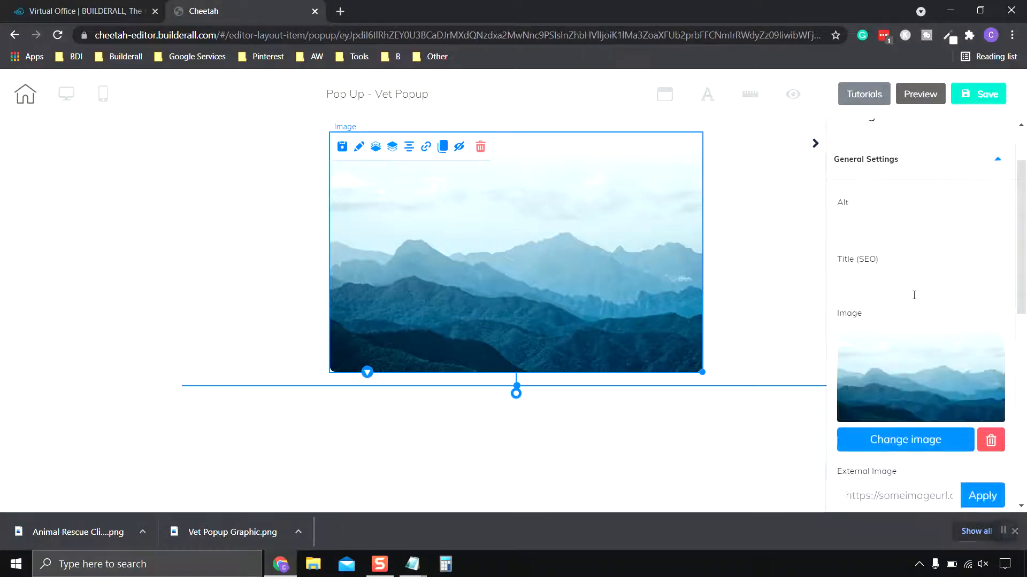
{"action": "scroll", "coordinate": [914, 295], "scroll_direction": "down", "scroll_amount": 2}
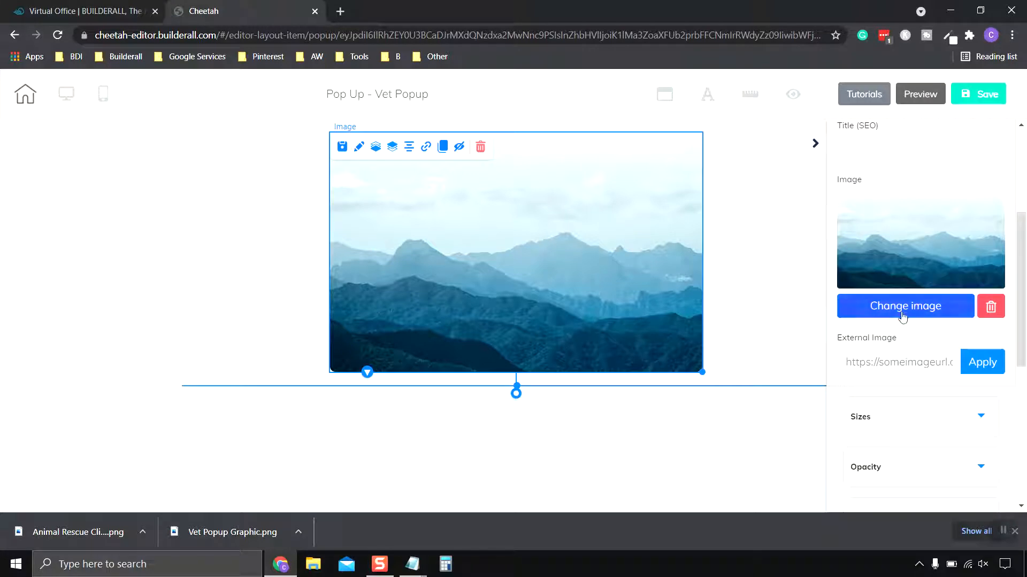
{"action": "left_click", "coordinate": [902, 315]}
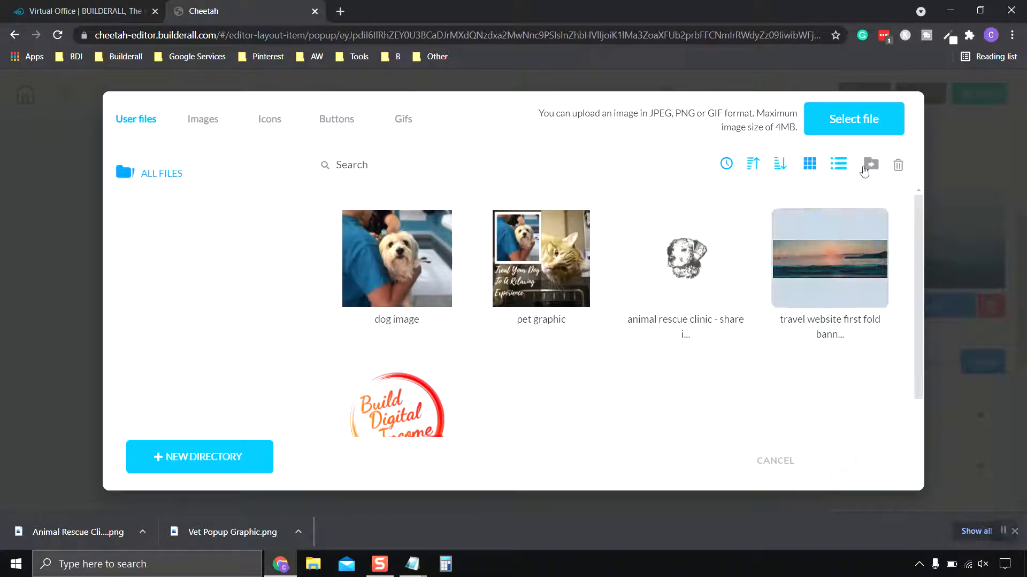
{"action": "left_click", "coordinate": [859, 122]}
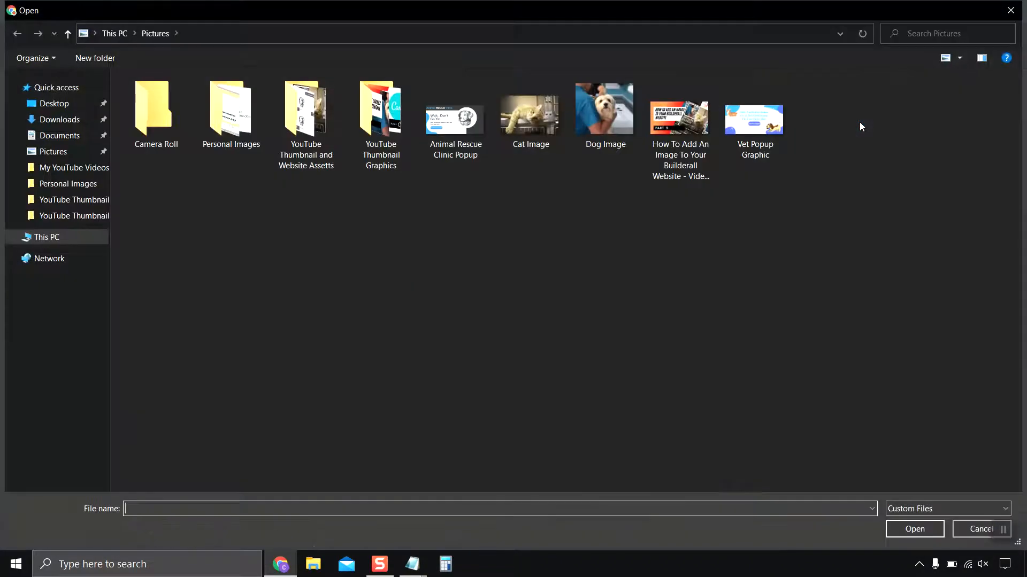
{"action": "double_click", "coordinate": [457, 126]}
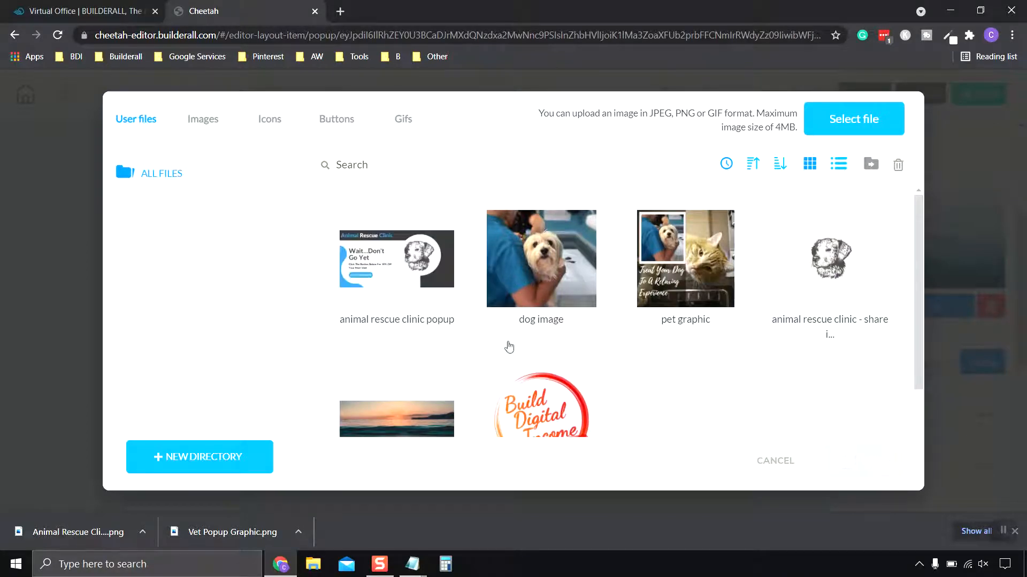
- Replace the mountain placeholder with the uploaded "animal rescue clinic popup" image and deselect it
{"action": "left_click", "coordinate": [407, 286]}
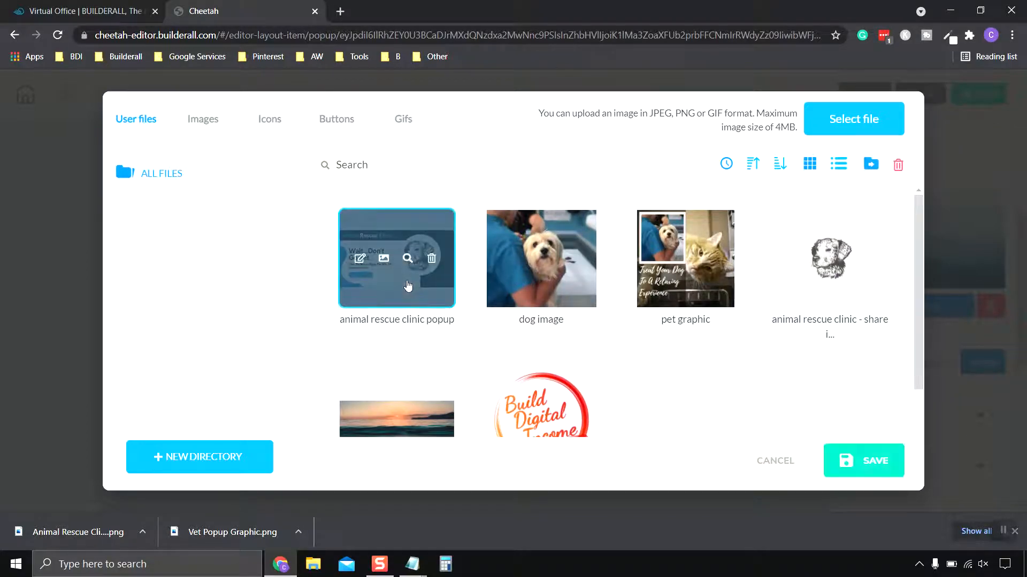
{"action": "left_click", "coordinate": [877, 472]}
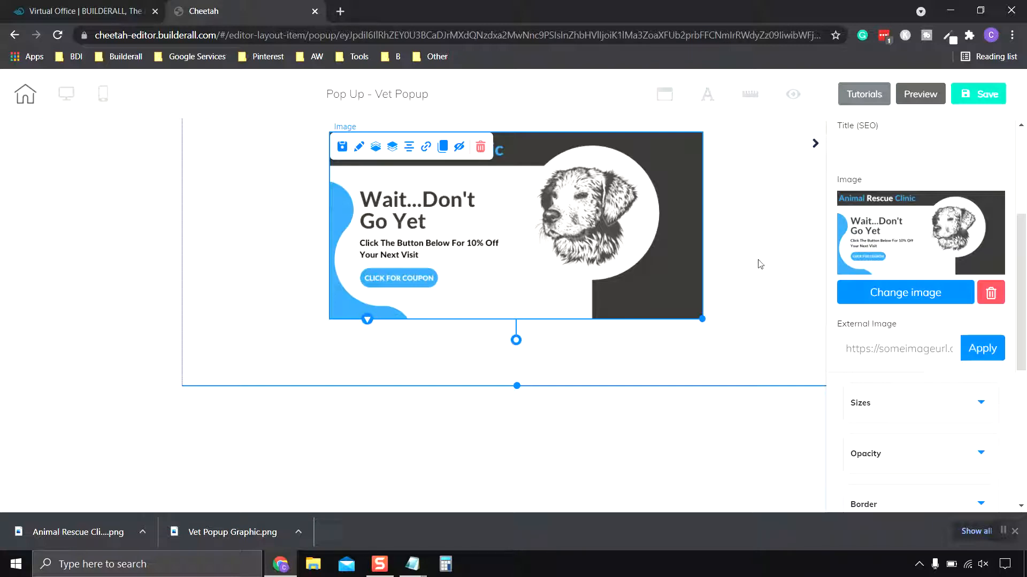
{"action": "left_click", "coordinate": [777, 221]}
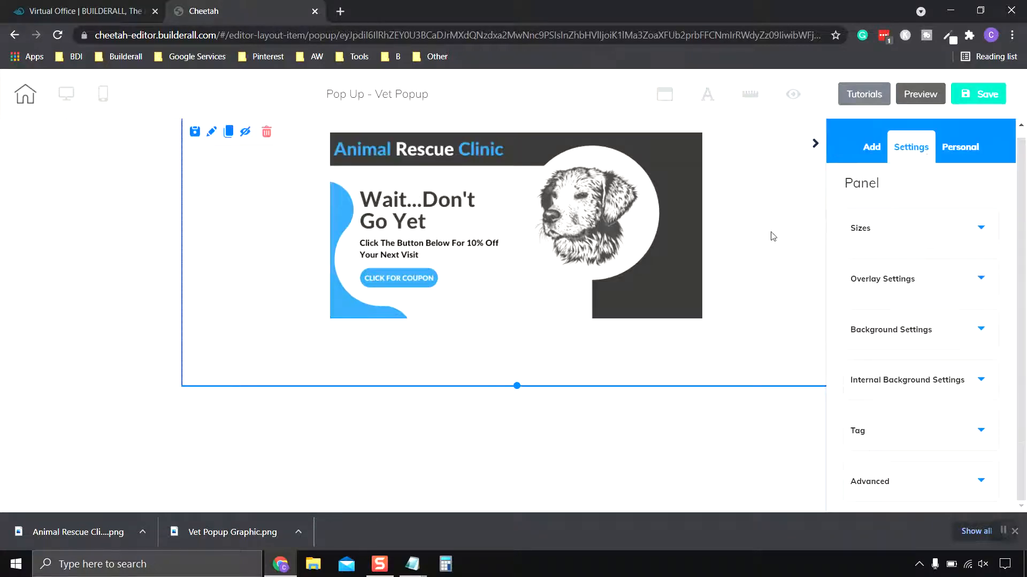
- Enlarge the coupon image to nearly fill the panel's height, centre it in the panel and save the popup
{"action": "left_click", "coordinate": [578, 263]}
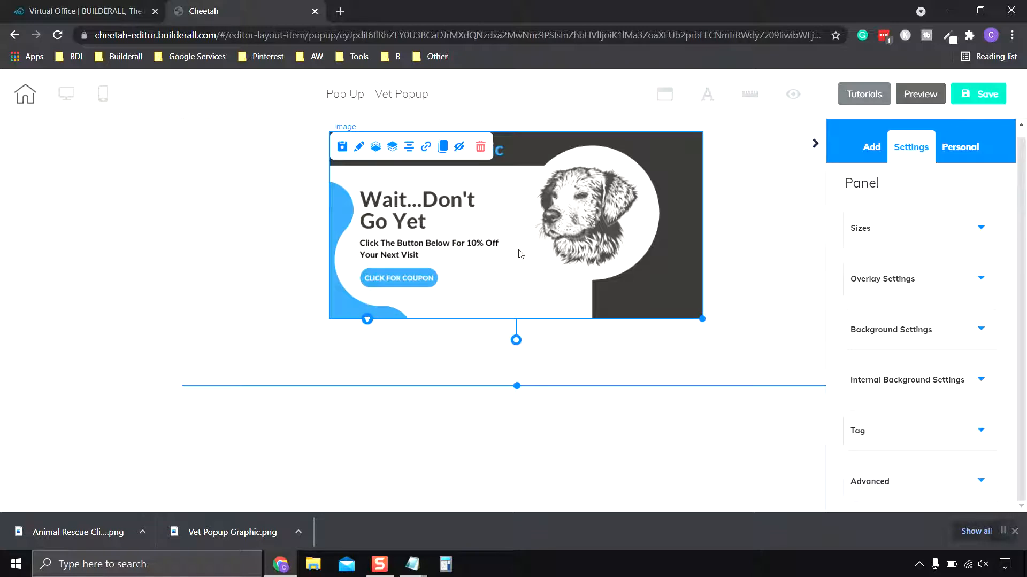
{"action": "left_click_drag", "start_coordinate": [518, 251], "coordinate": [435, 246]}
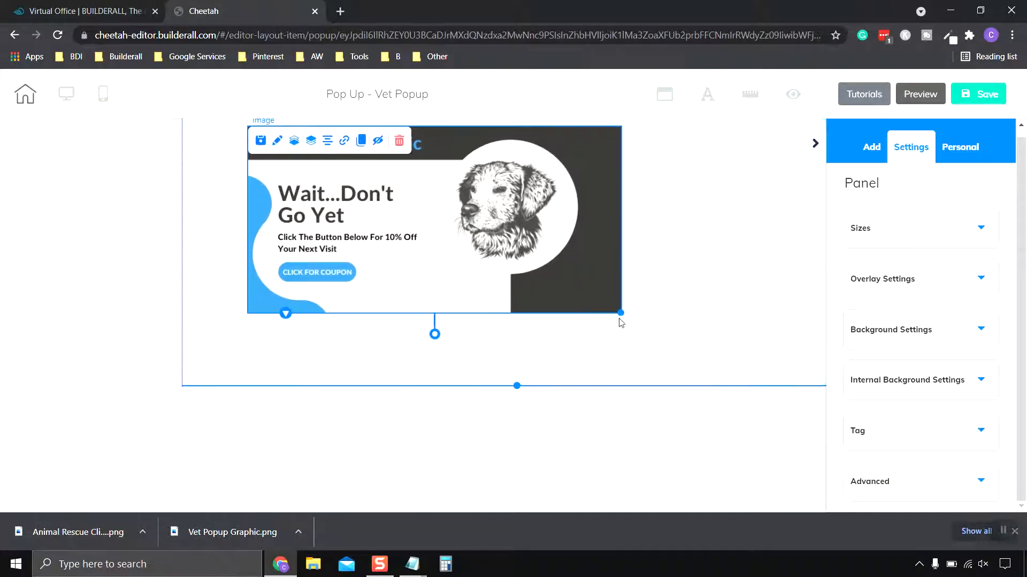
{"action": "left_click_drag", "start_coordinate": [622, 313], "coordinate": [750, 361]}
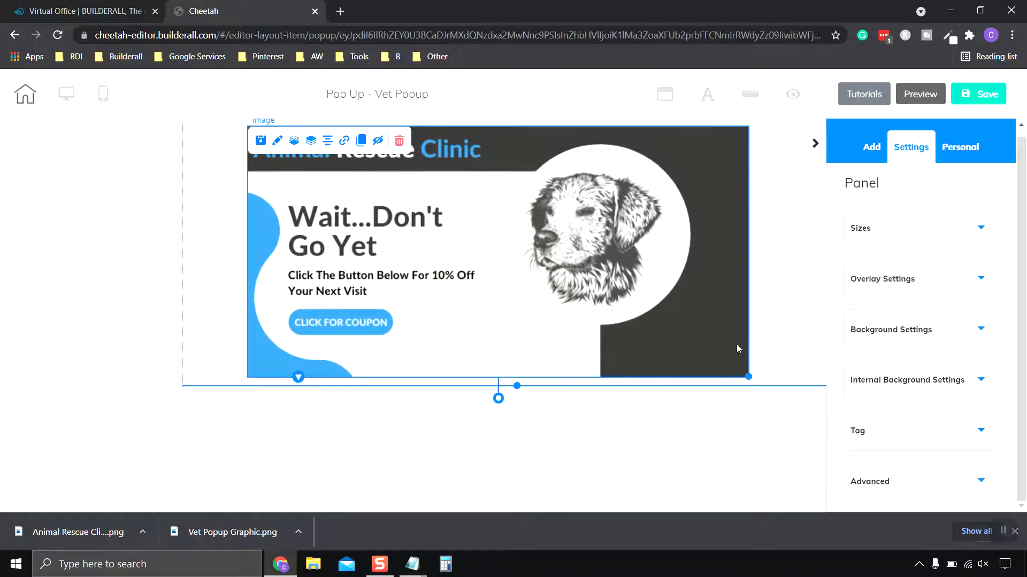
{"action": "mouse_move", "coordinate": [532, 274]}
{"action": "left_mouse_down"}
{"action": "mouse_move", "coordinate": [500, 259]}
{"action": "mouse_move", "coordinate": [531, 261]}
{"action": "mouse_move", "coordinate": [516, 260]}
{"action": "left_mouse_up"}
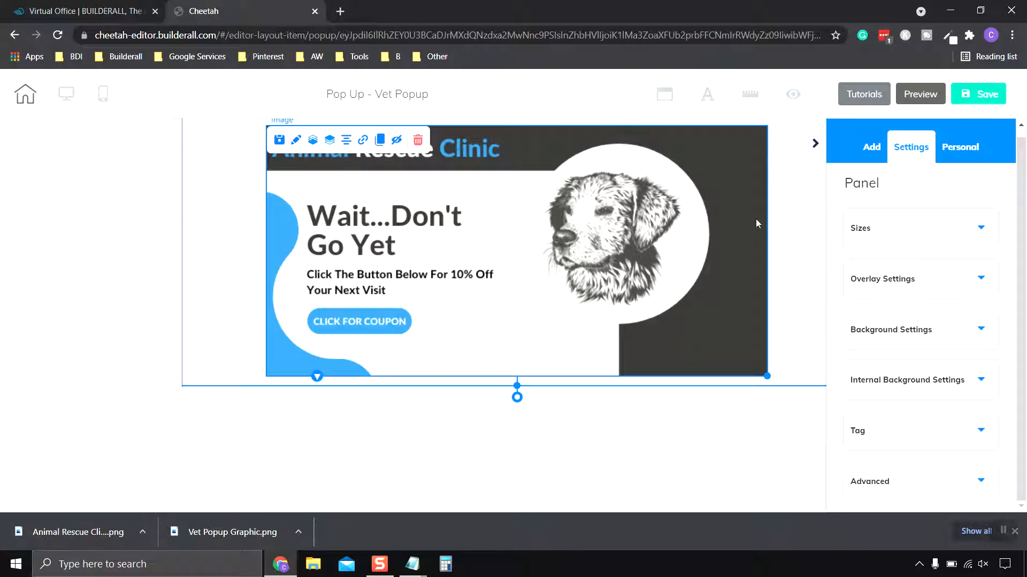
{"action": "left_click", "coordinate": [982, 97]}
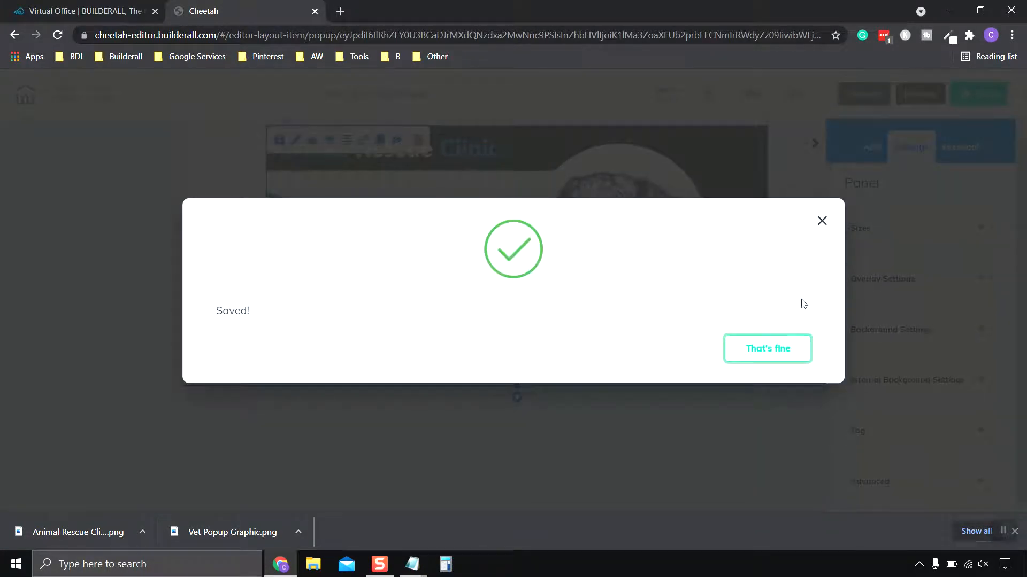
{"action": "left_click", "coordinate": [777, 355]}
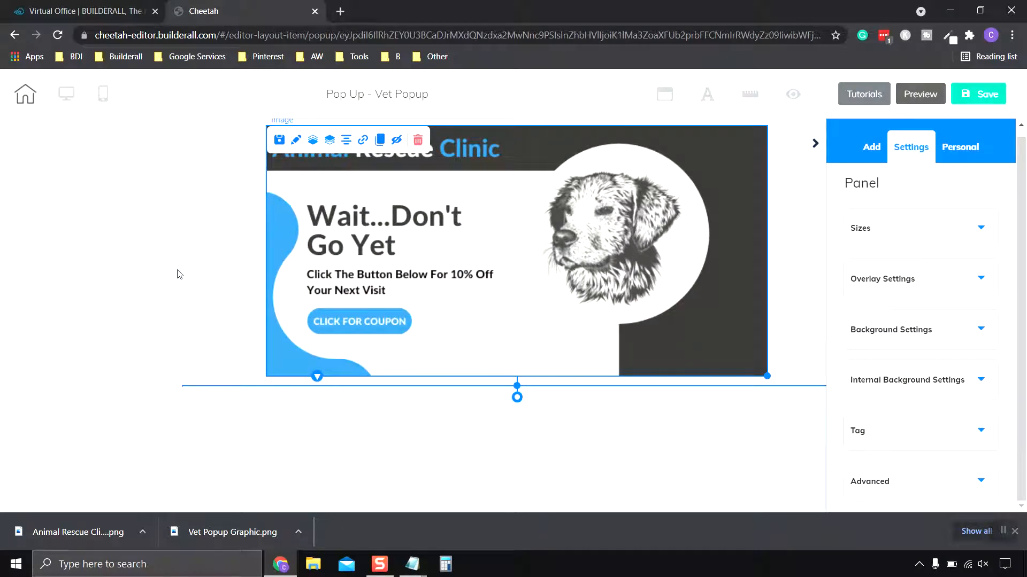
- Make the panel's solid background colour fully transparent with an alpha of 0 and save the popup
{"action": "left_click", "coordinate": [196, 267]}
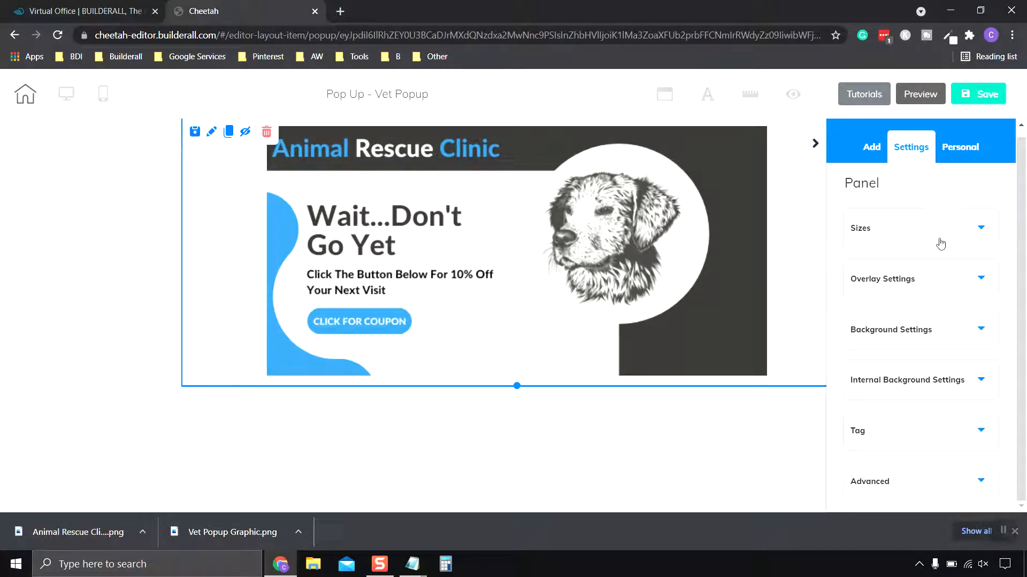
{"action": "left_click", "coordinate": [937, 331]}
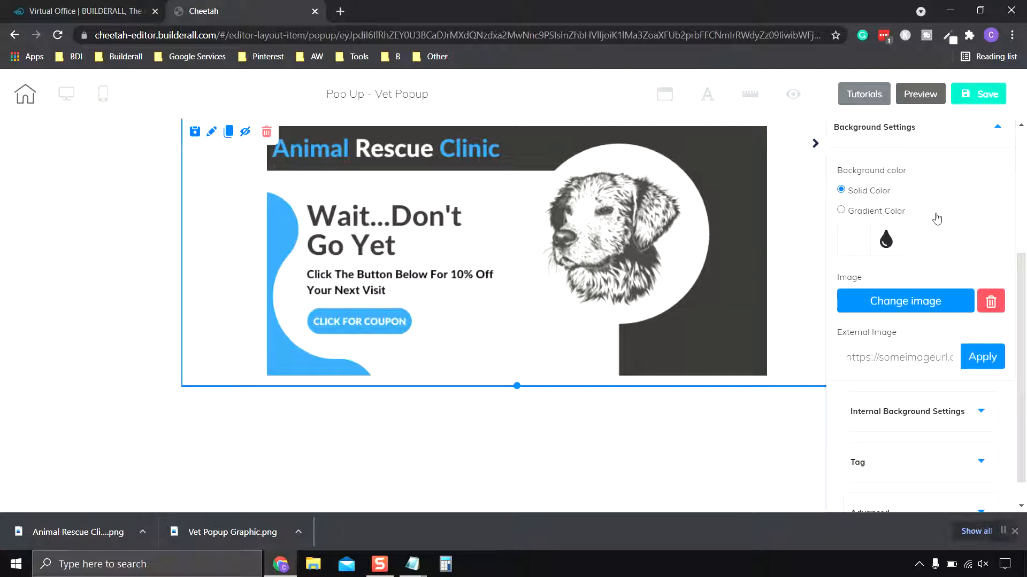
{"action": "scroll", "coordinate": [936, 218], "scroll_direction": "down", "scroll_amount": 1}
{"action": "scroll", "coordinate": [936, 218], "scroll_direction": "up", "scroll_amount": 2}
{"action": "scroll", "coordinate": [936, 218], "scroll_direction": "down", "scroll_amount": 2}
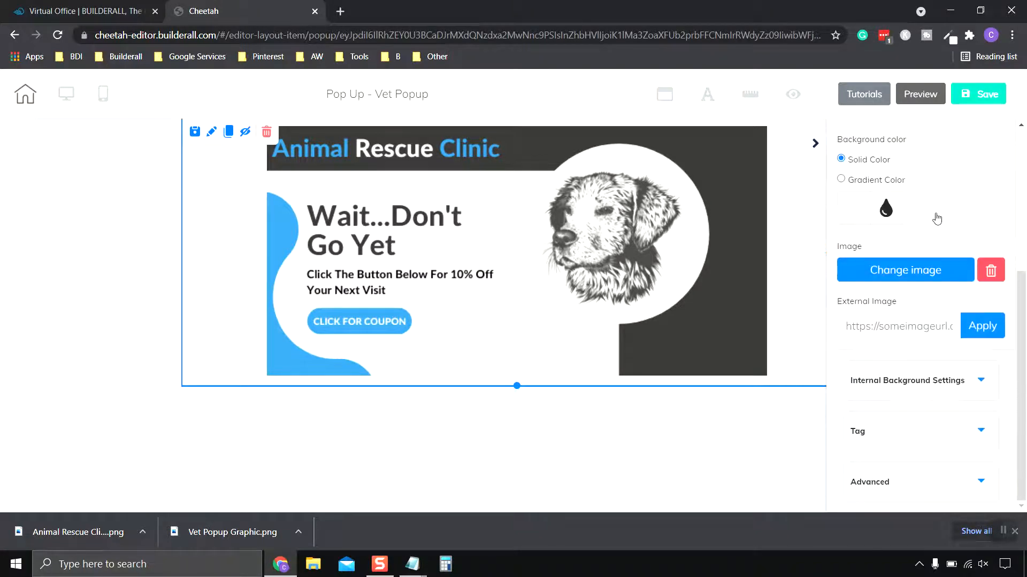
{"action": "left_click", "coordinate": [855, 210]}
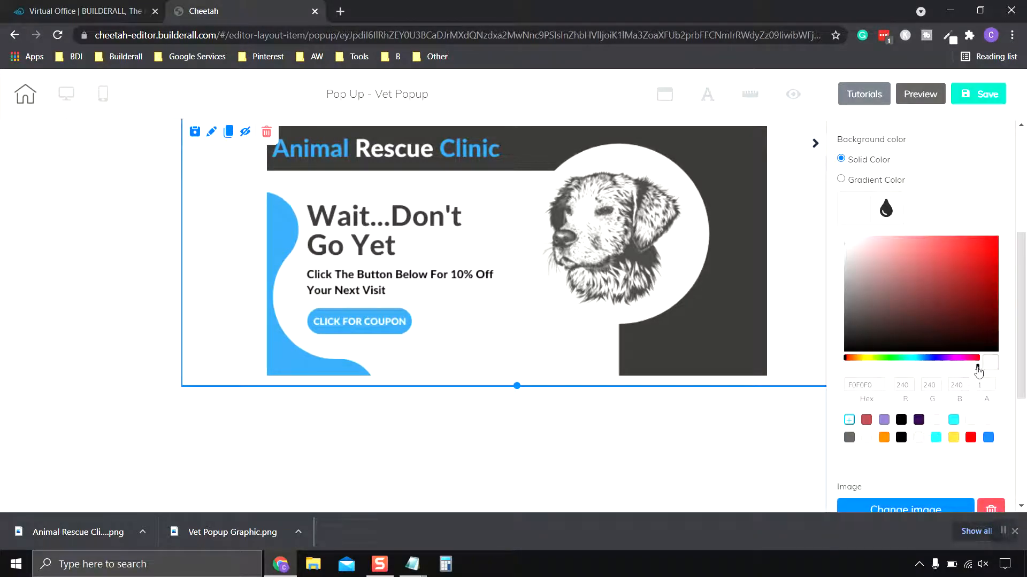
{"action": "left_click_drag", "start_coordinate": [978, 368], "coordinate": [829, 371]}
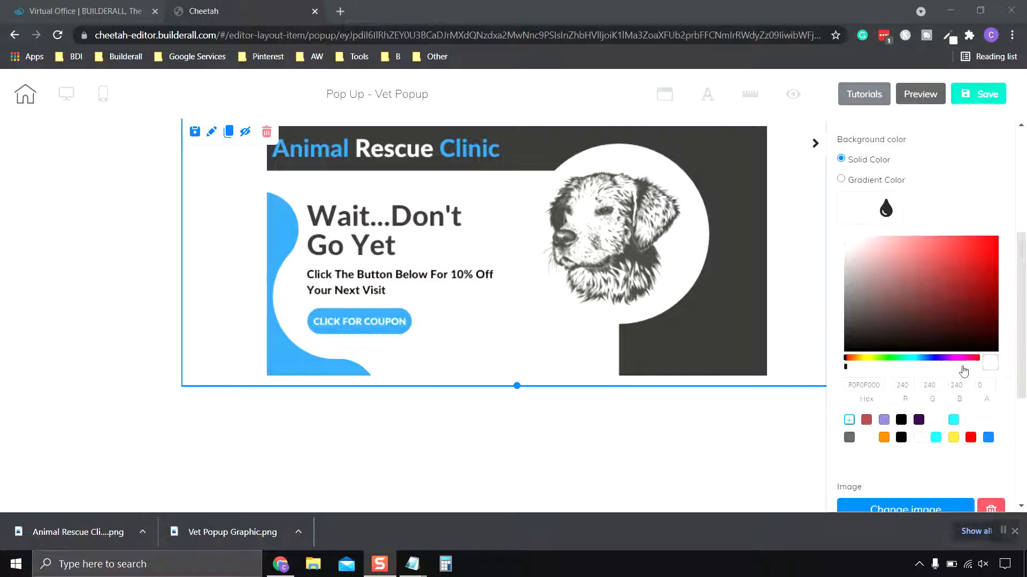
{"action": "left_click_drag", "start_coordinate": [847, 369], "coordinate": [980, 377]}
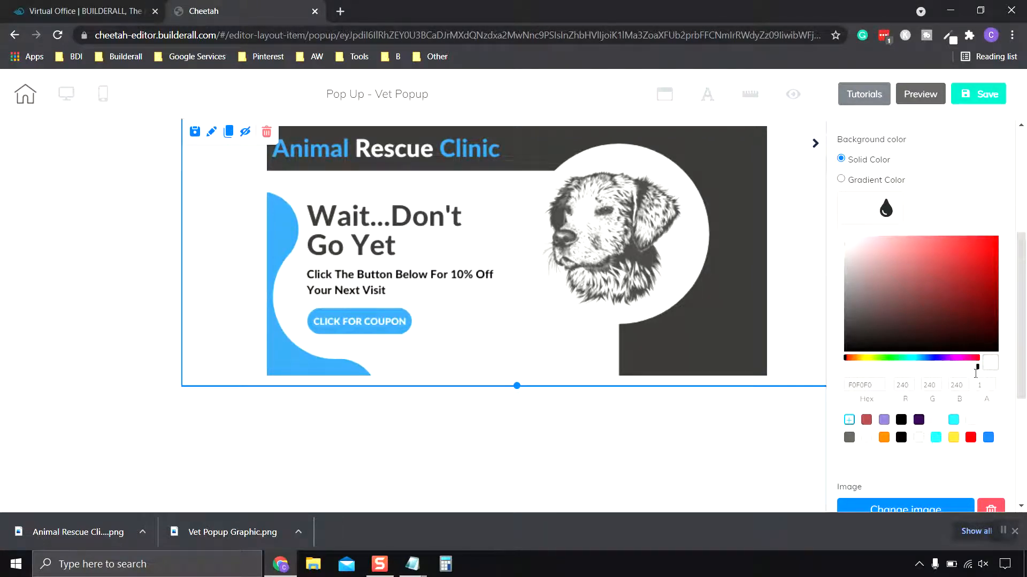
{"action": "left_click_drag", "start_coordinate": [978, 370], "coordinate": [844, 370]}
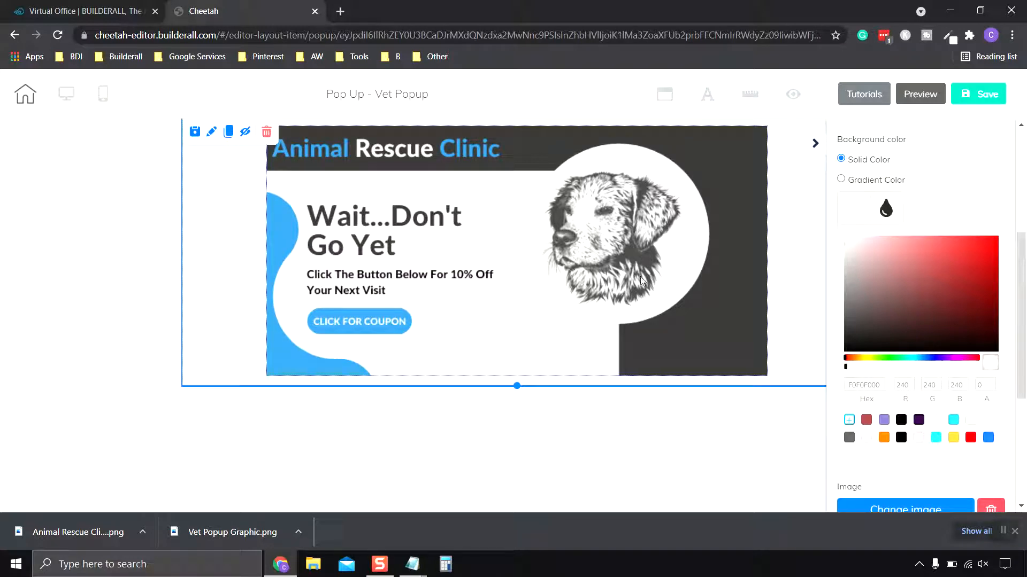
{"action": "left_click", "coordinate": [984, 101]}
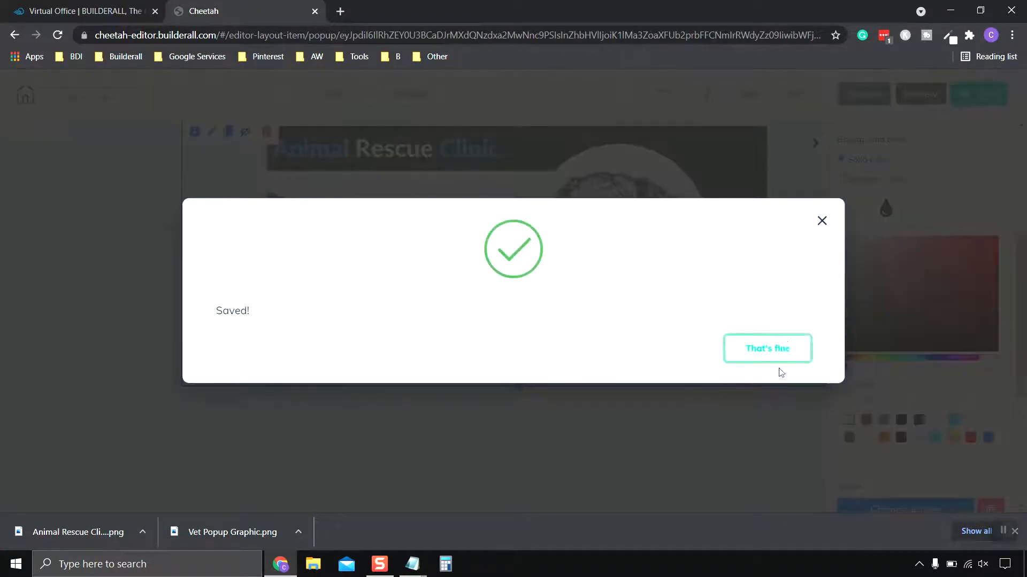
{"action": "left_click", "coordinate": [768, 354]}
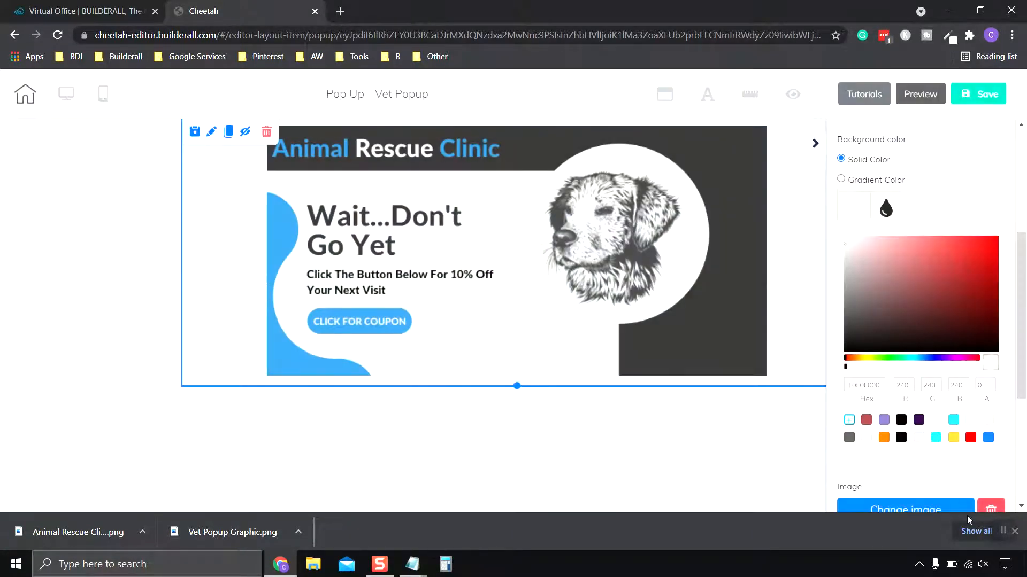
{"action": "left_click", "coordinate": [1005, 533]}
{"action": "left_click", "coordinate": [1003, 531]}
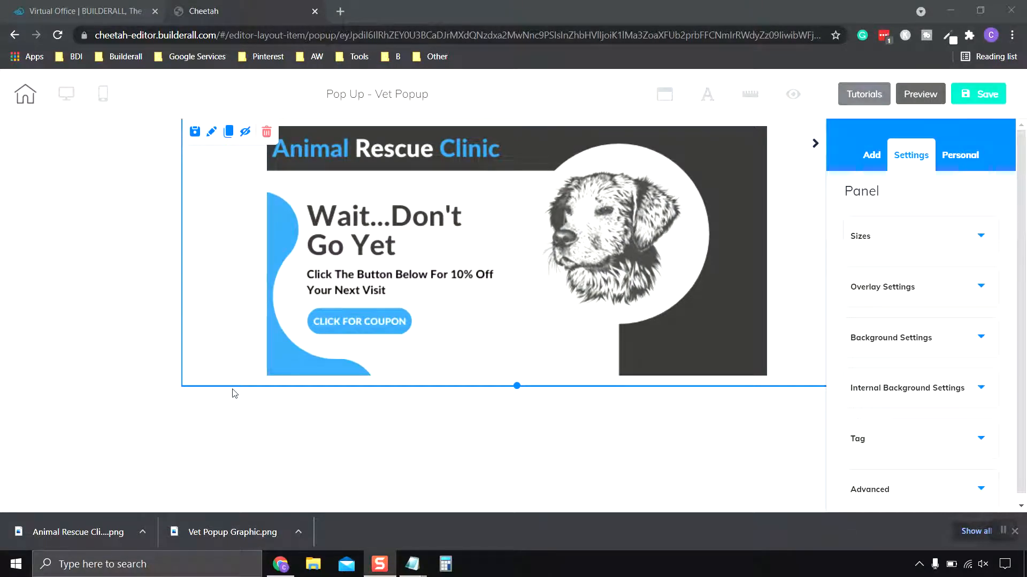
- Close the popup editor and reopen the Animal Rescue Clinic site through the Cheetah Website Builder
{"action": "left_click", "coordinate": [241, 9]}
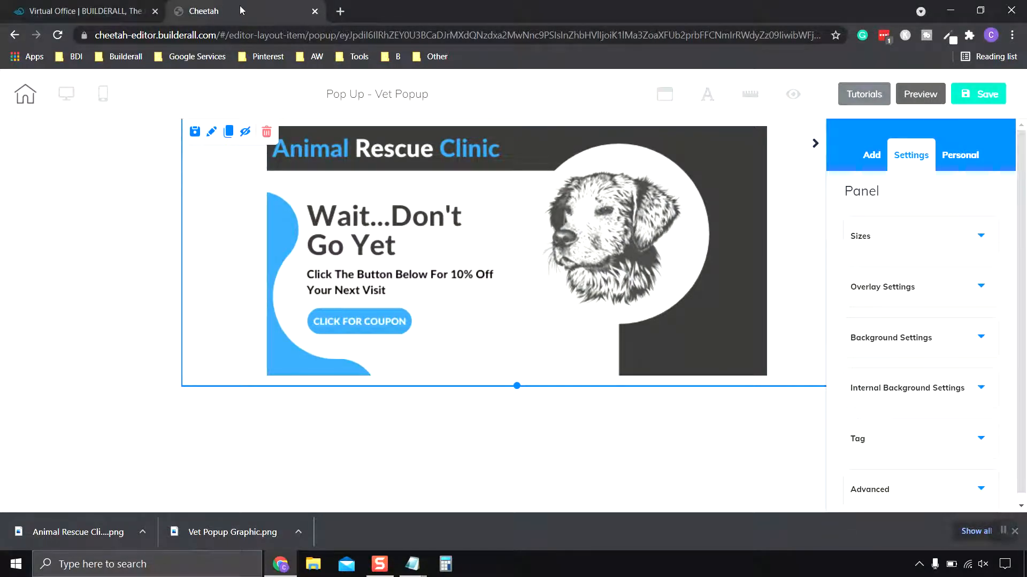
{"action": "left_click", "coordinate": [316, 14]}
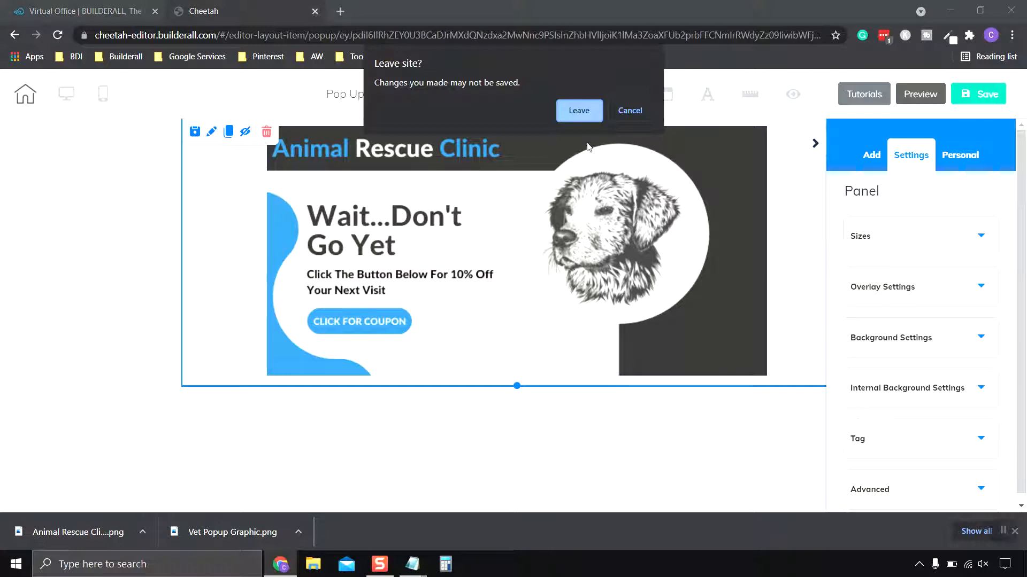
{"action": "left_click", "coordinate": [585, 108]}
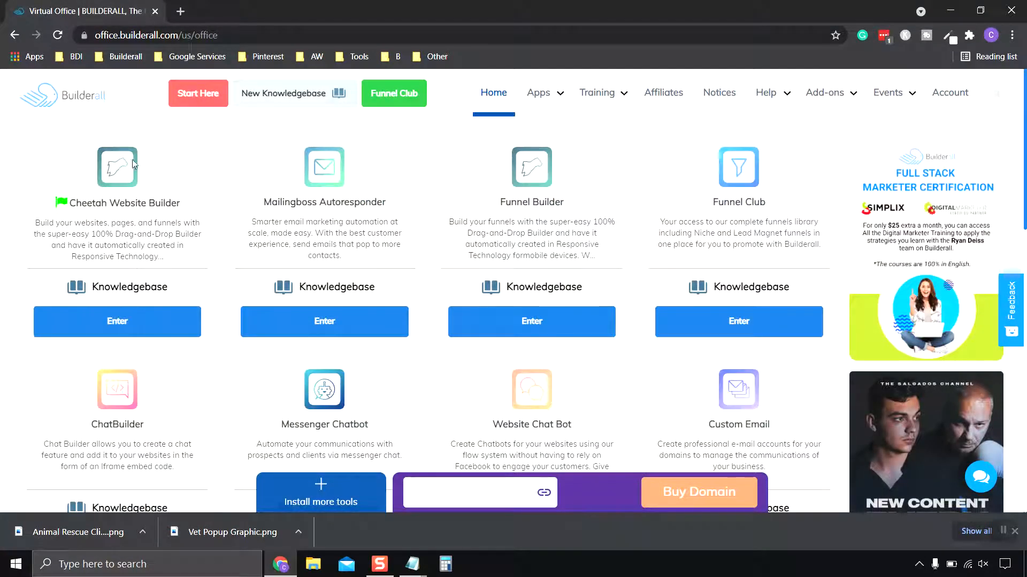
{"action": "left_click", "coordinate": [125, 322]}
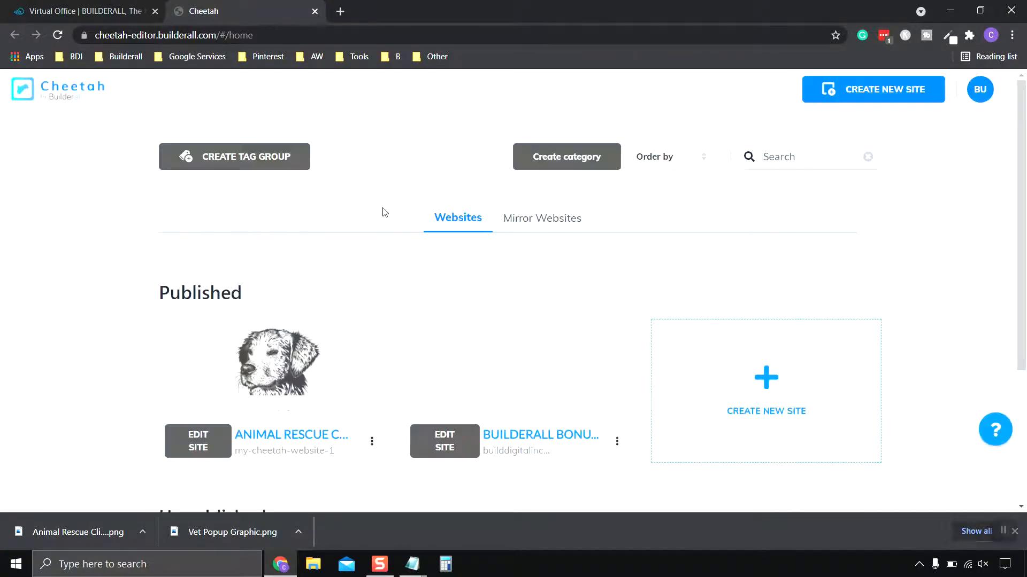
{"action": "scroll", "coordinate": [358, 219], "scroll_direction": "down", "scroll_amount": 1}
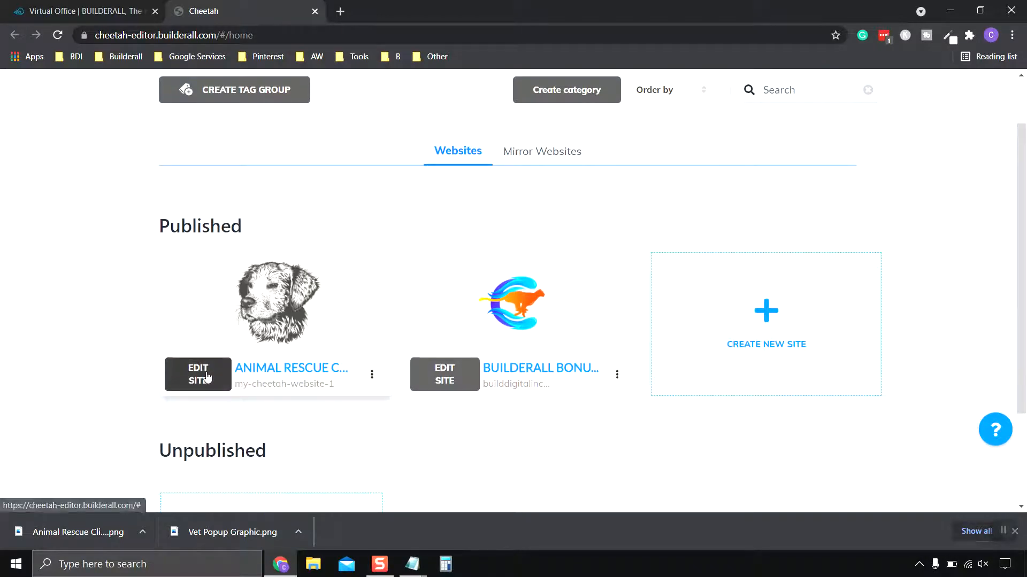
{"action": "left_click", "coordinate": [223, 365]}
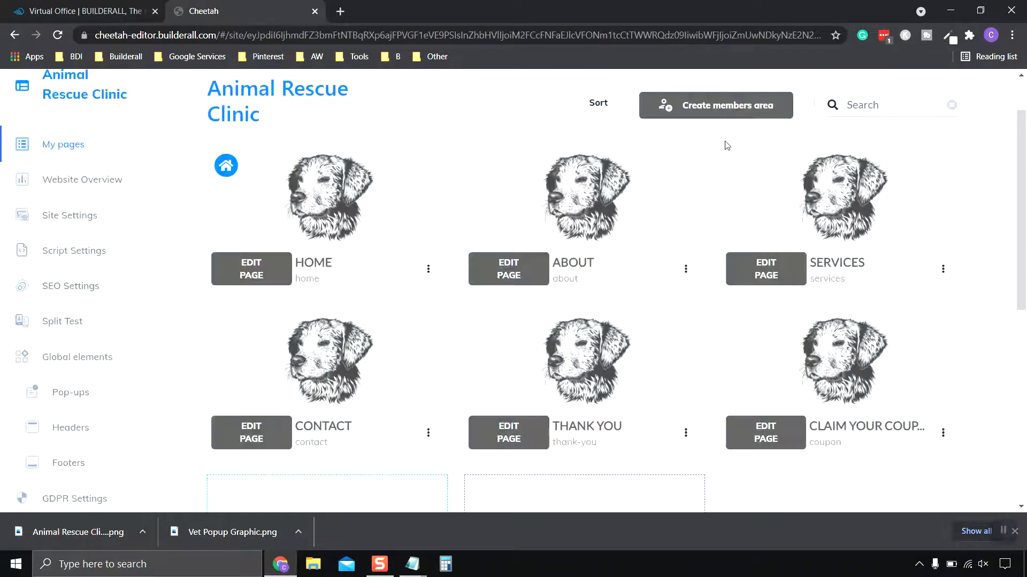
- Open the site's pop-ups and save the Vet Popup settings with the name "Vet Popup"
{"action": "scroll", "coordinate": [74, 321], "scroll_direction": "down", "scroll_amount": 1}
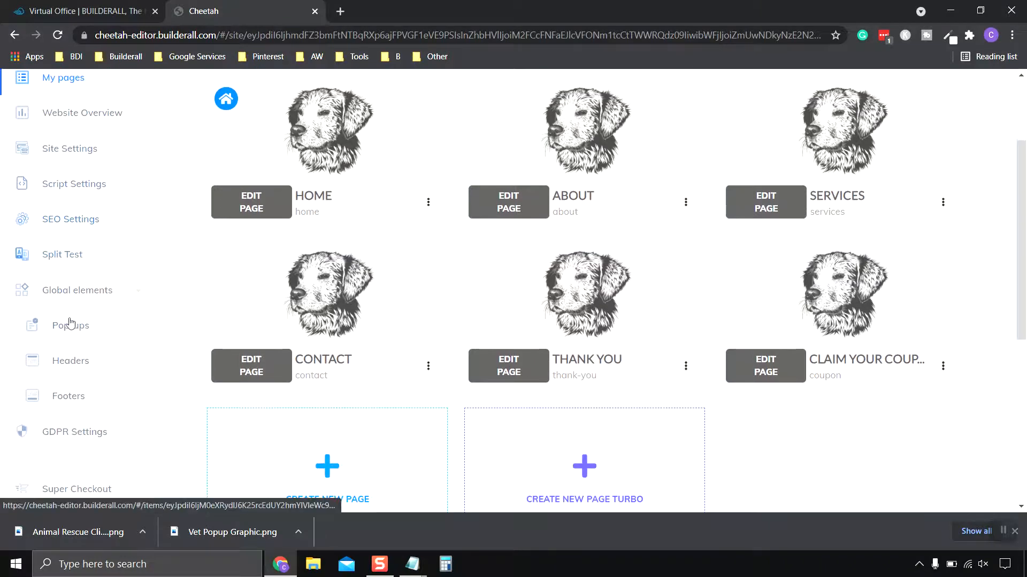
{"action": "left_click", "coordinate": [72, 327]}
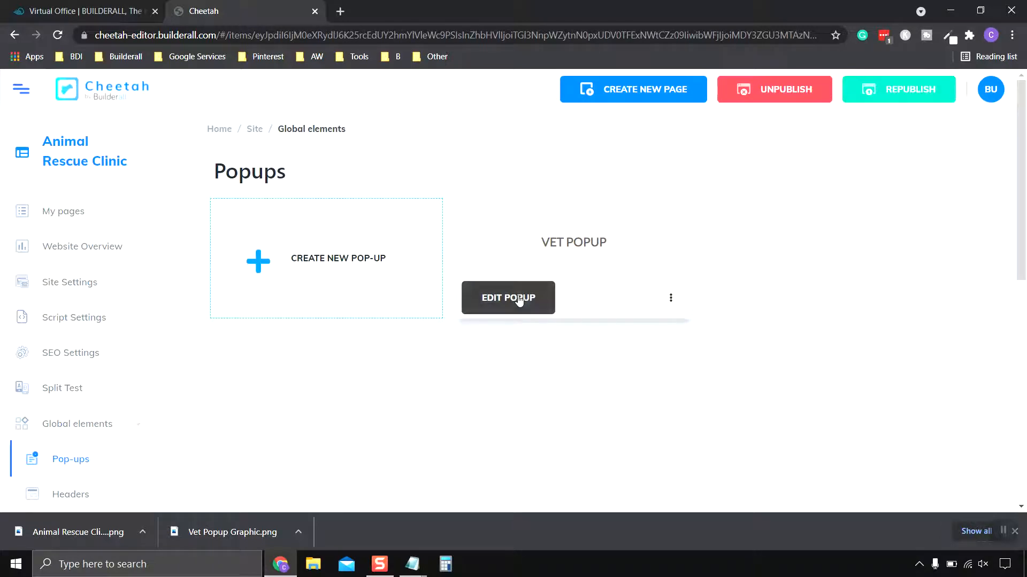
{"action": "left_click", "coordinate": [671, 298]}
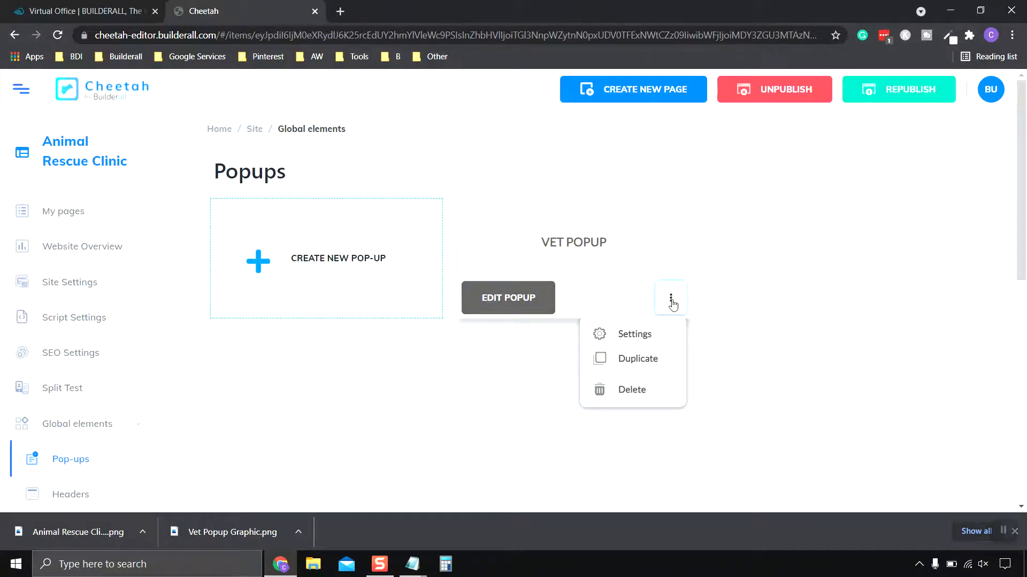
{"action": "left_click", "coordinate": [635, 335]}
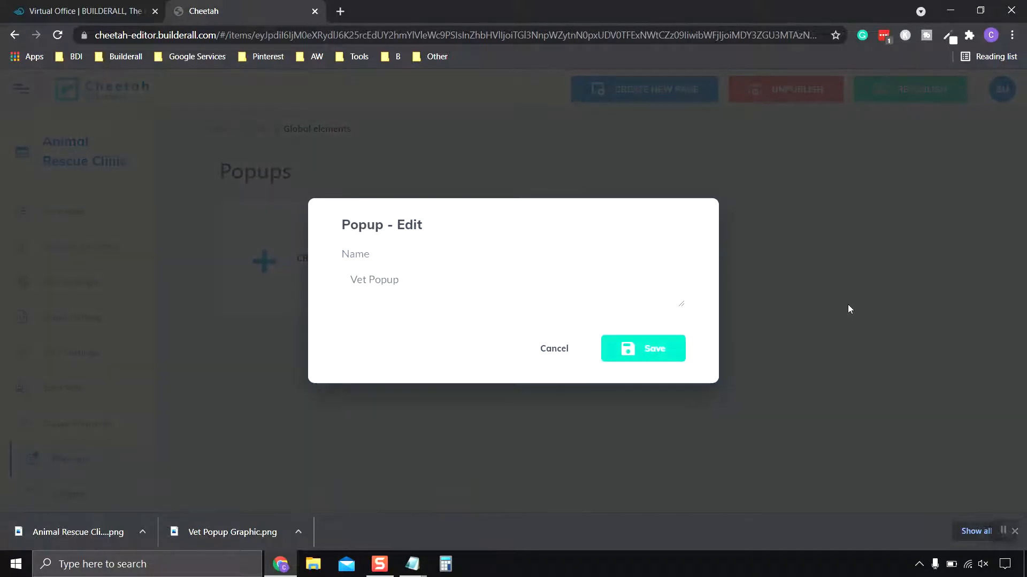
{"action": "left_click", "coordinate": [654, 351]}
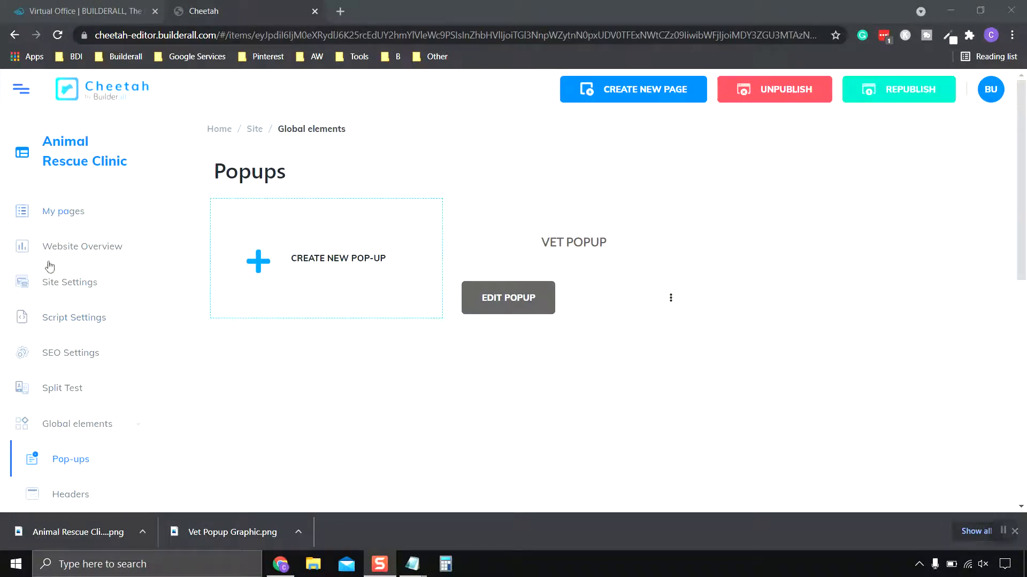
- Return to the site's pages and open the Home page for editing
{"action": "left_click", "coordinate": [67, 211]}
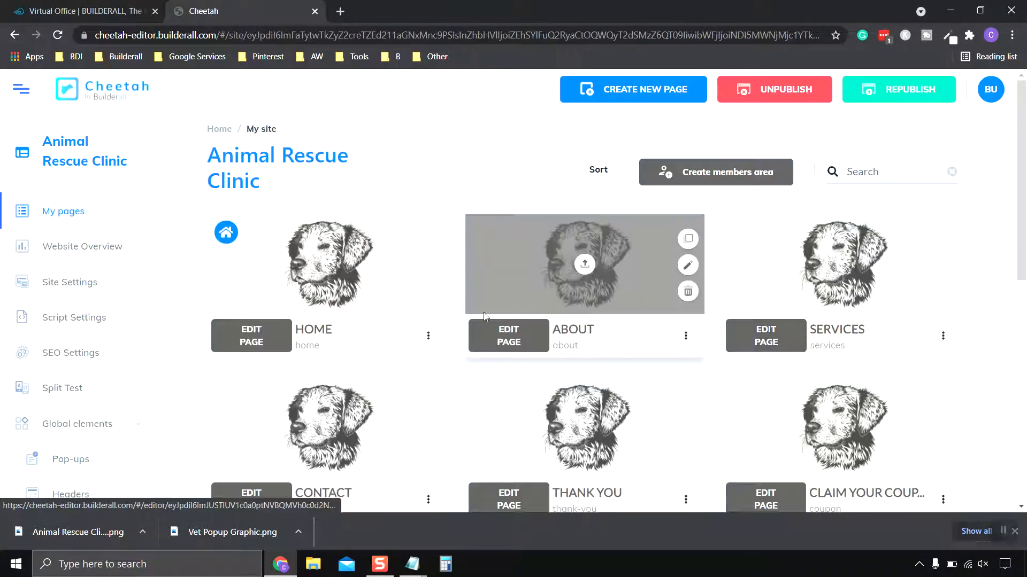
{"action": "scroll", "coordinate": [454, 321], "scroll_direction": "down", "scroll_amount": 2}
{"action": "scroll", "coordinate": [413, 328], "scroll_direction": "up", "scroll_amount": 2}
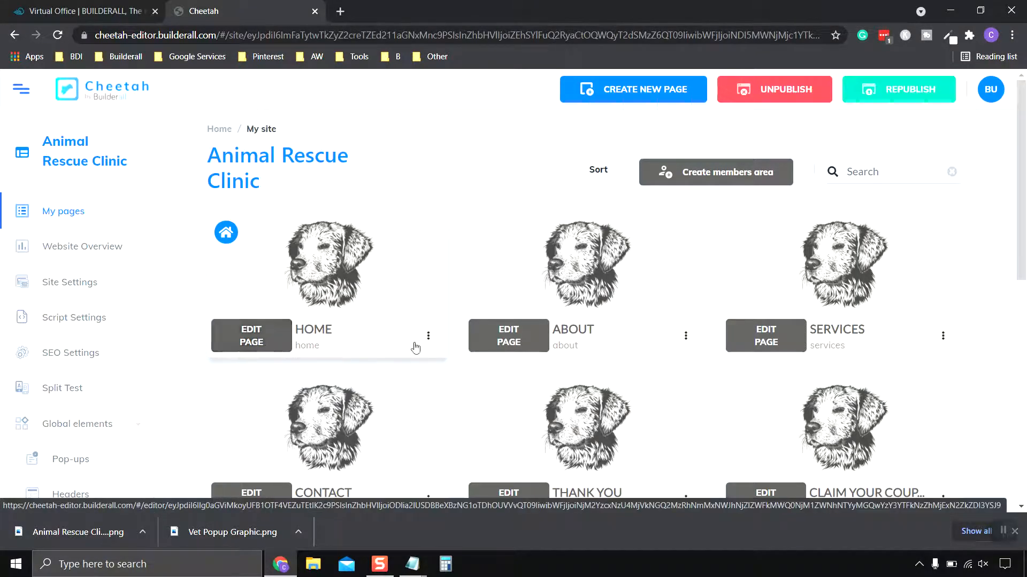
{"action": "left_click", "coordinate": [279, 341]}
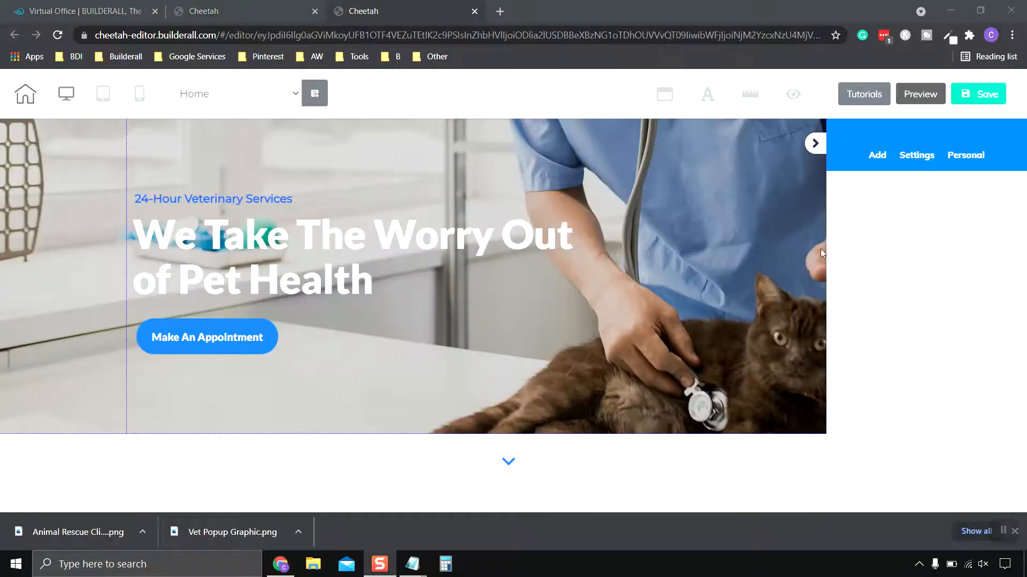
- Save the Home page with publishing of the site, and view the published website
{"action": "left_click", "coordinate": [978, 87]}
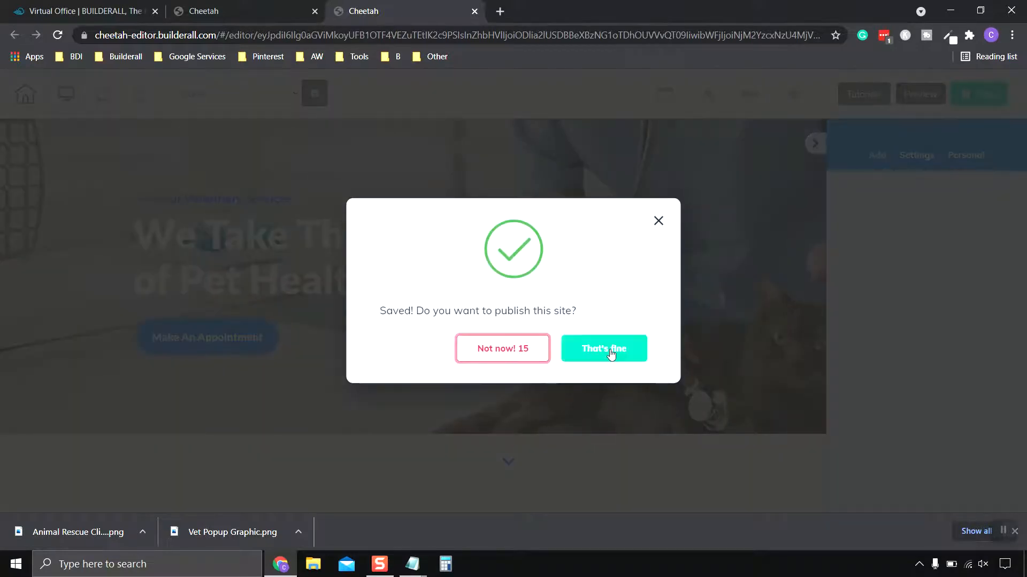
{"action": "left_click", "coordinate": [614, 353]}
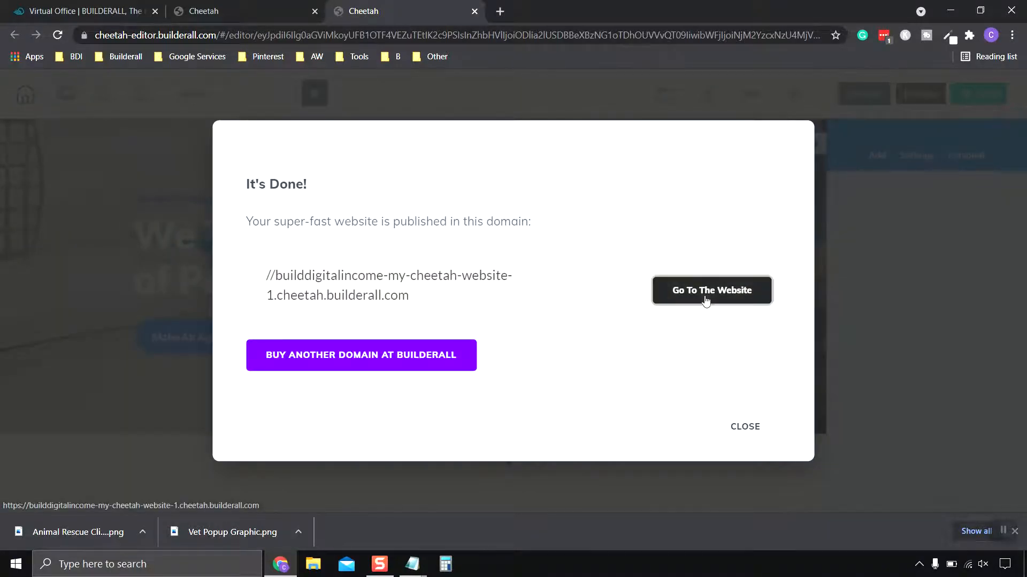
{"action": "left_click", "coordinate": [705, 297]}
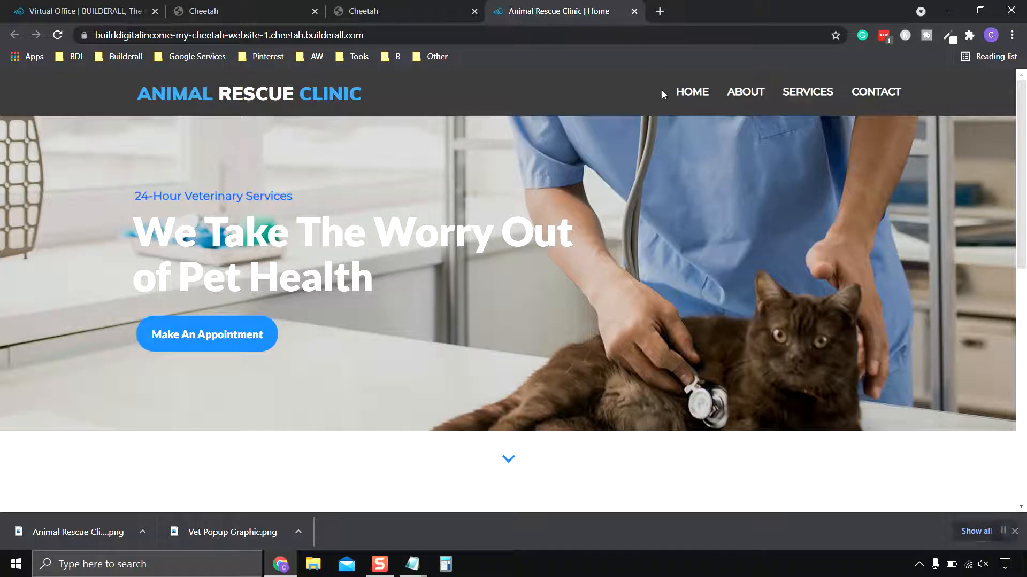
{"action": "scroll", "coordinate": [628, 383], "scroll_direction": "down", "scroll_amount": 5}
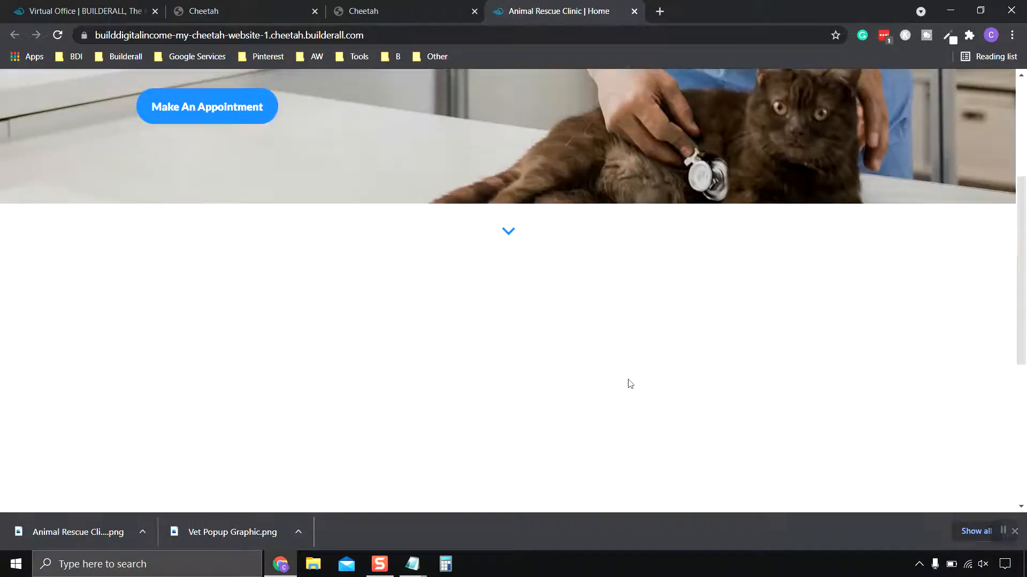
{"action": "left_click", "coordinate": [618, 389]}
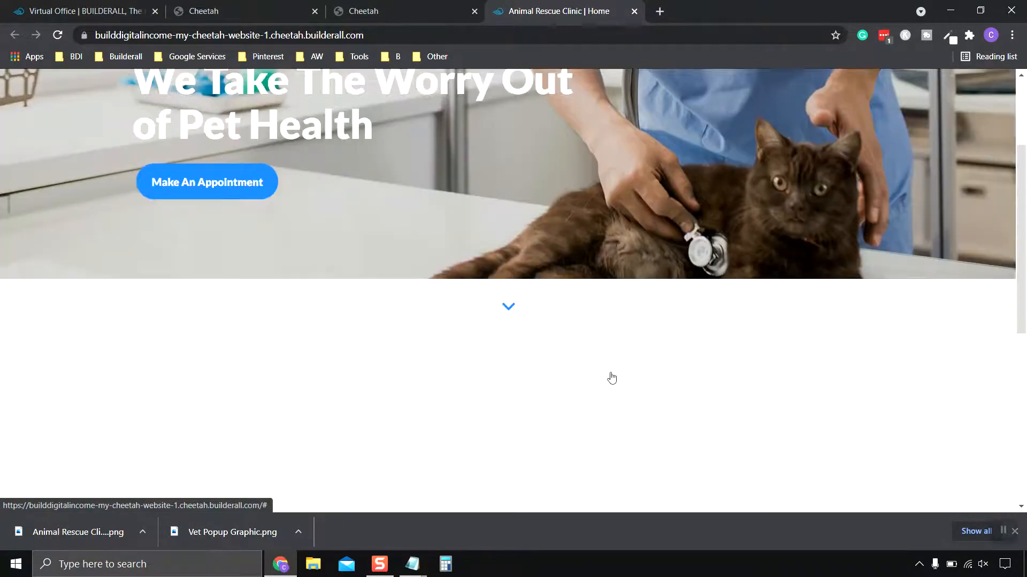
- Look over the published home page, close it, and close the page editor to return to the site's pages
{"action": "scroll", "coordinate": [572, 408], "scroll_direction": "down", "scroll_amount": 2}
{"action": "scroll", "coordinate": [570, 409], "scroll_direction": "up", "scroll_amount": 9}
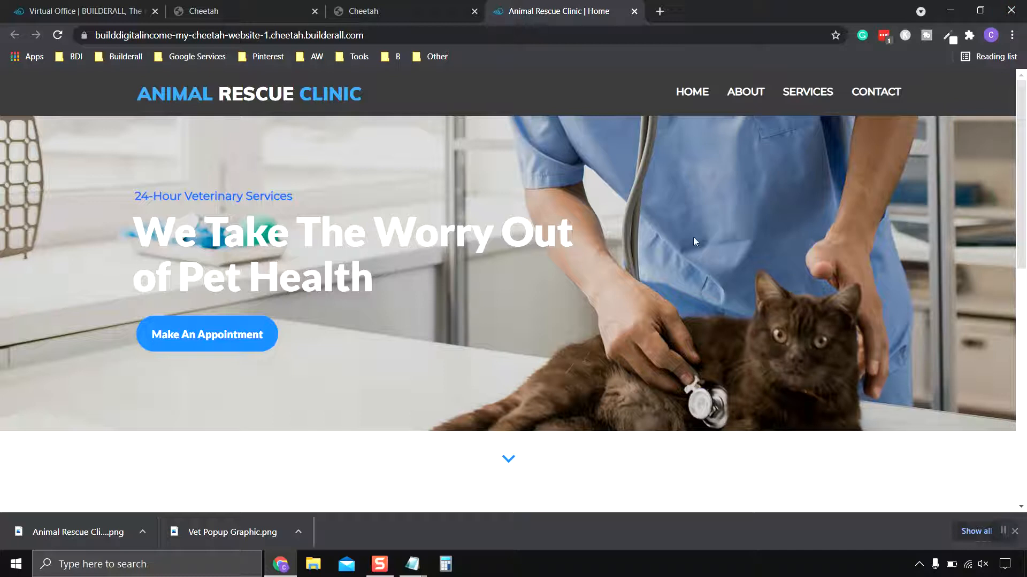
{"action": "left_click", "coordinate": [634, 12]}
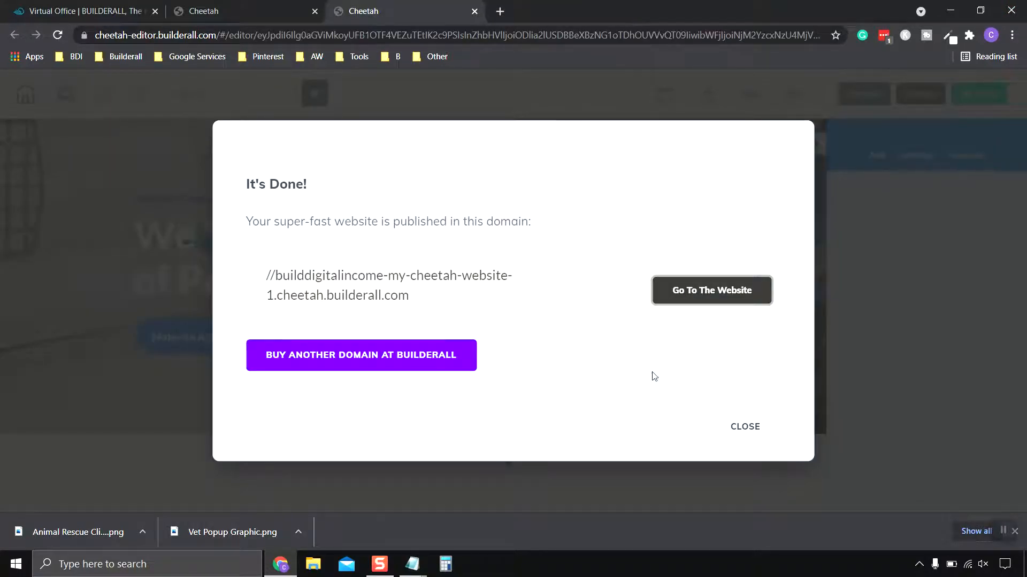
{"action": "left_click", "coordinate": [746, 427]}
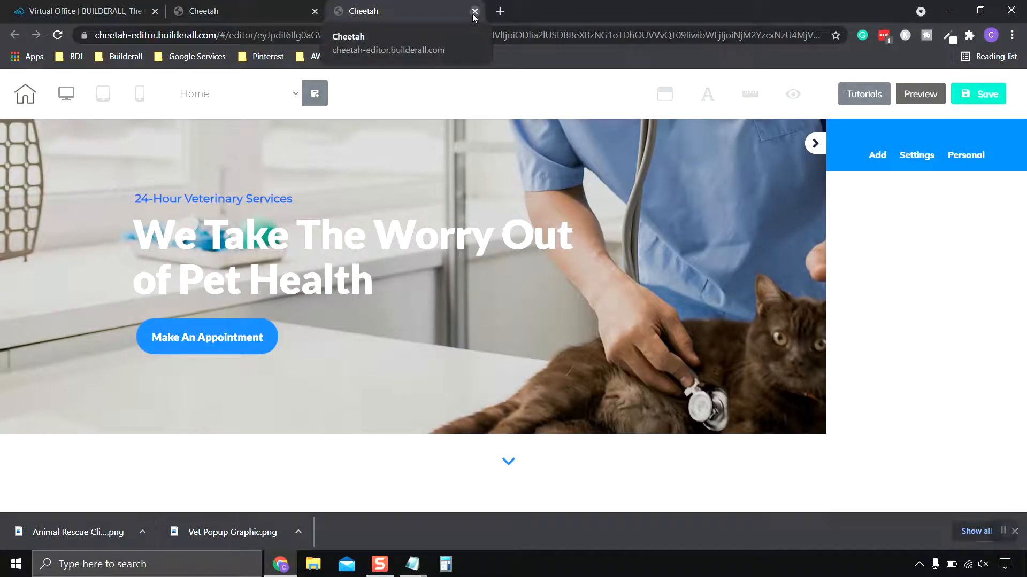
{"action": "left_click", "coordinate": [474, 12]}
{"action": "left_click", "coordinate": [576, 109]}
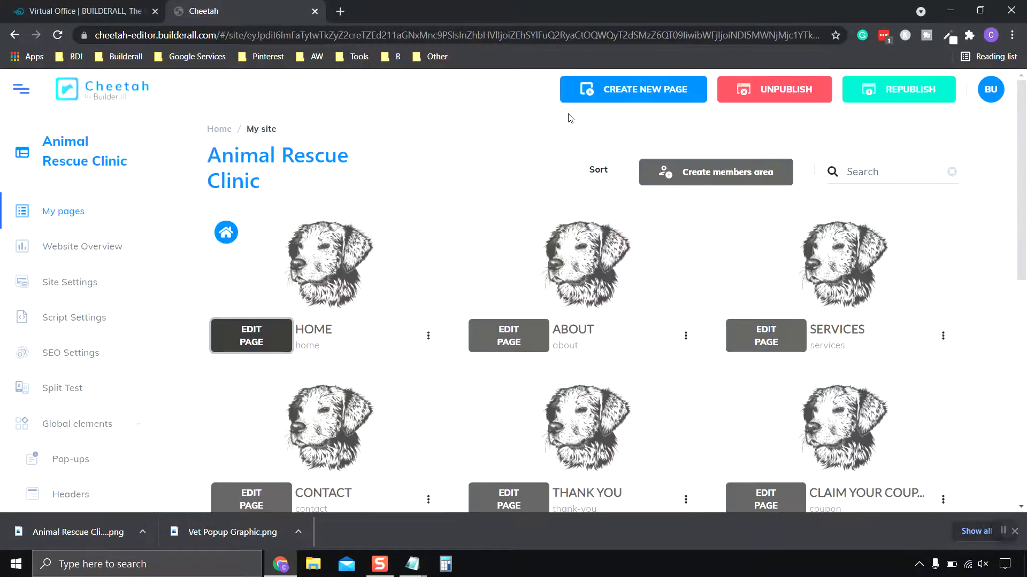
- Open the Home page's settings and go to its pop-up settings
{"action": "scroll", "coordinate": [451, 262], "scroll_direction": "down", "scroll_amount": 2}
{"action": "scroll", "coordinate": [451, 262], "scroll_direction": "up", "scroll_amount": 2}
{"action": "mouse_move", "coordinate": [377, 259]}
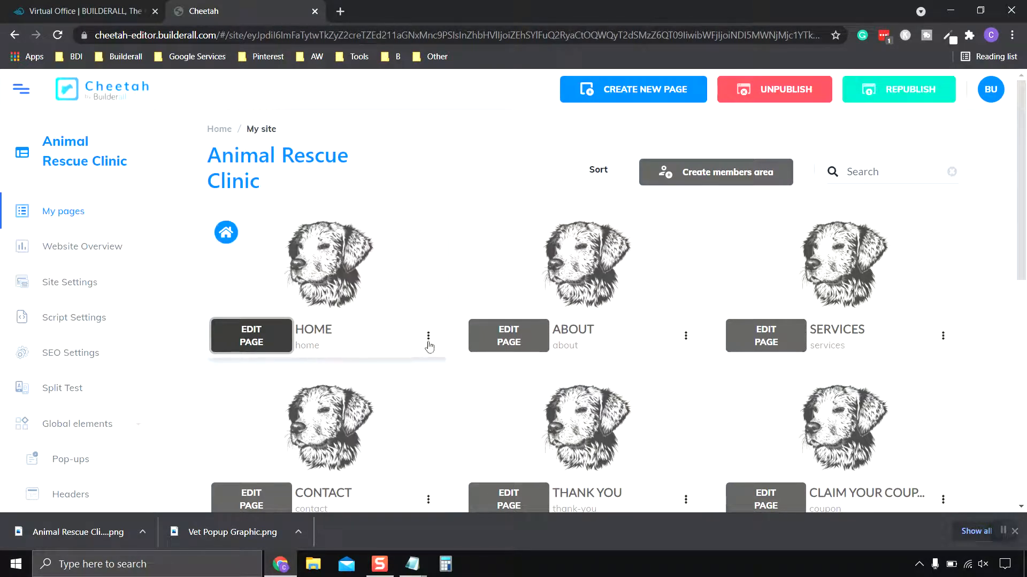
{"action": "left_click", "coordinate": [428, 338]}
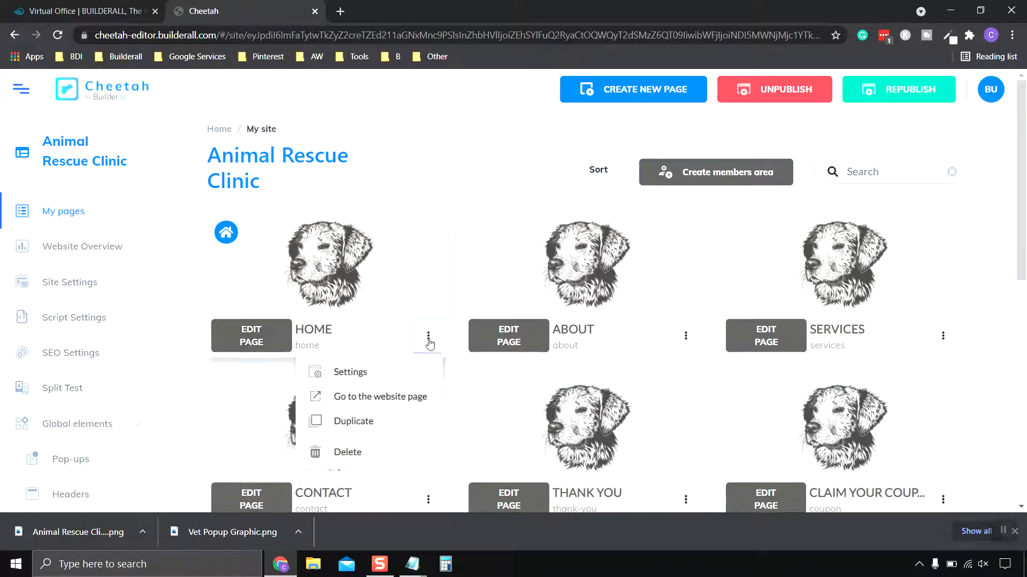
{"action": "left_click", "coordinate": [350, 374]}
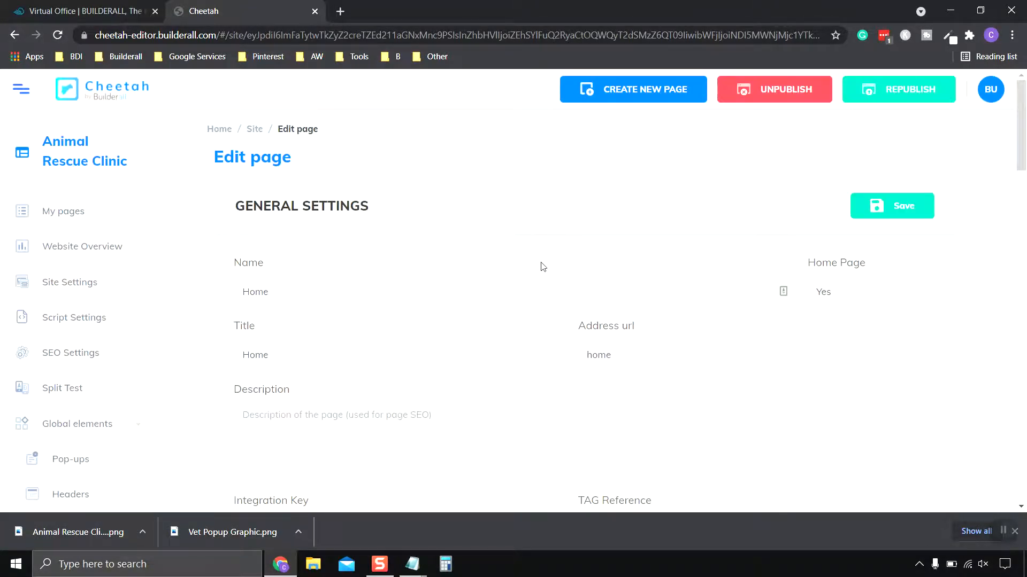
{"action": "scroll", "coordinate": [521, 264], "scroll_direction": "down", "scroll_amount": 6}
{"action": "scroll", "coordinate": [503, 264], "scroll_direction": "down", "scroll_amount": 6}
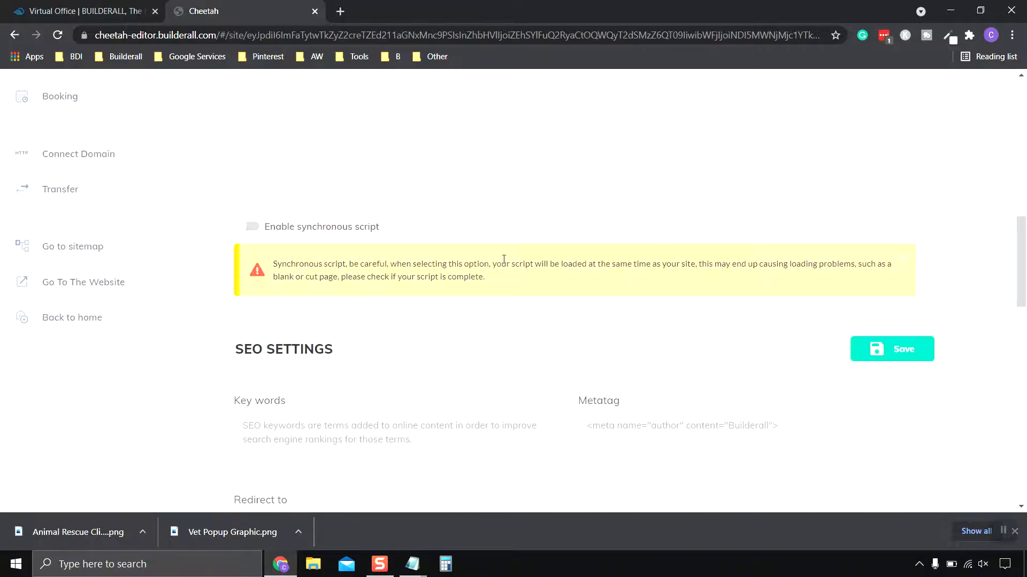
{"action": "scroll", "coordinate": [504, 259], "scroll_direction": "down", "scroll_amount": 12}
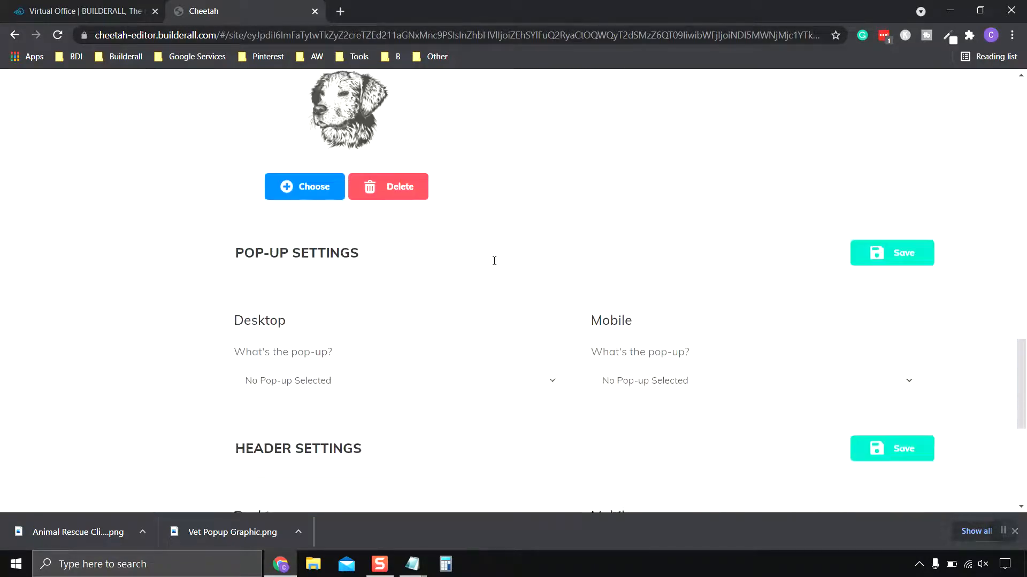
{"action": "scroll", "coordinate": [424, 243], "scroll_direction": "up", "scroll_amount": 1}
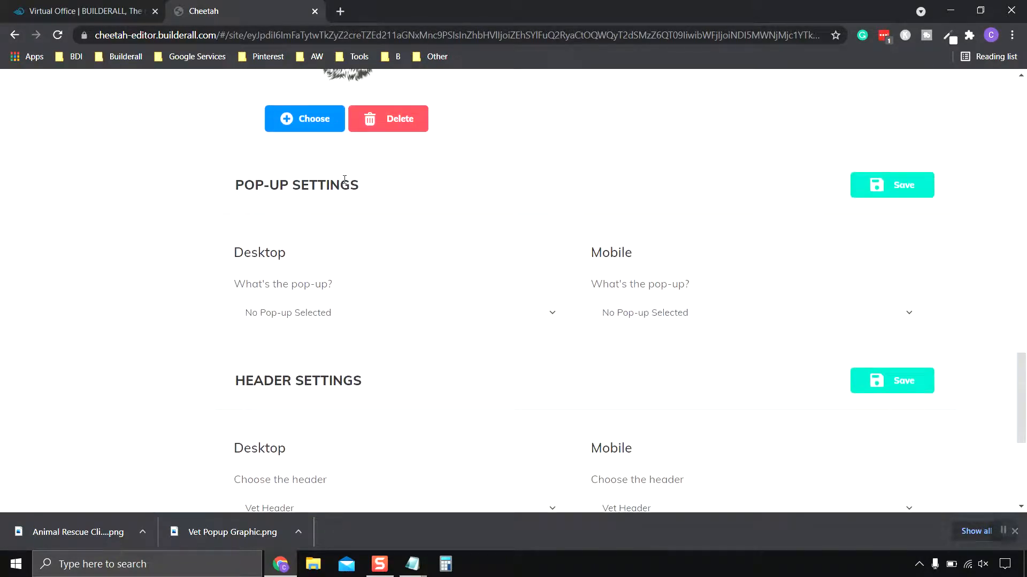
- Assign Vet Popup as the Home page's pop-up for both desktop and mobile
{"action": "left_click", "coordinate": [359, 322]}
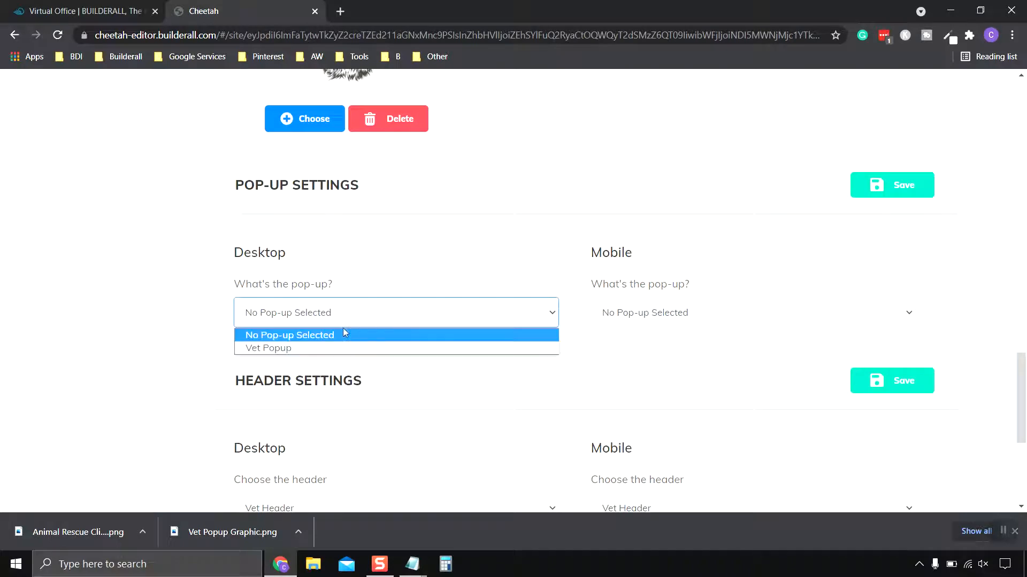
{"action": "left_click", "coordinate": [315, 345]}
{"action": "scroll", "coordinate": [707, 238], "scroll_direction": "down", "scroll_amount": 3}
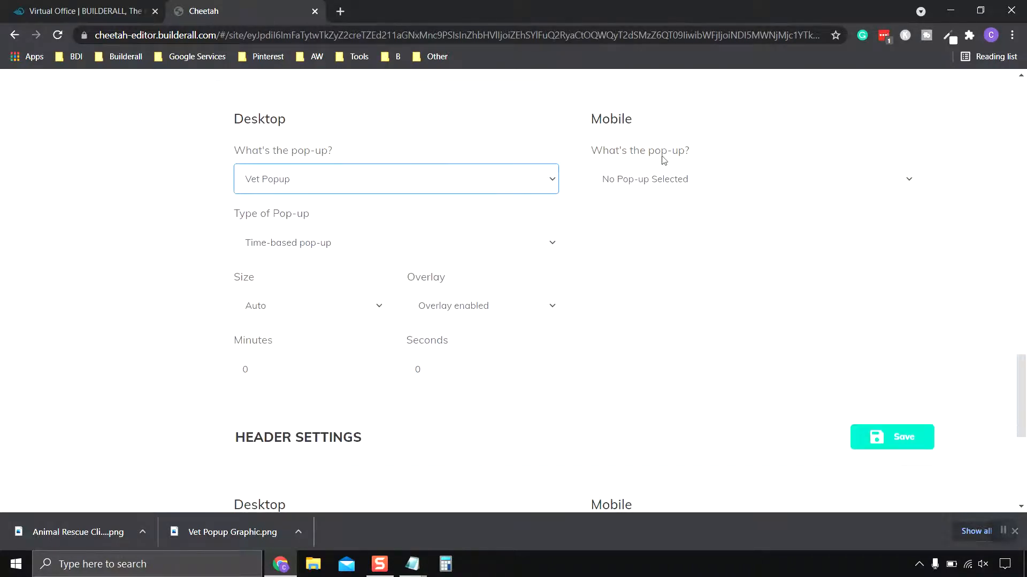
{"action": "left_click", "coordinate": [677, 179]}
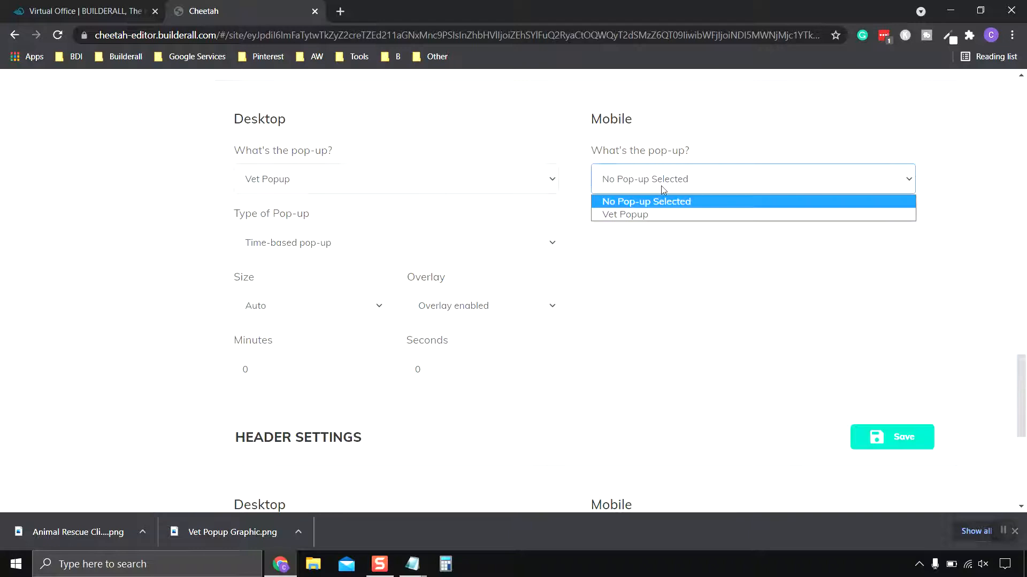
{"action": "left_click", "coordinate": [666, 215]}
{"action": "scroll", "coordinate": [663, 215], "scroll_direction": "up", "scroll_amount": 1}
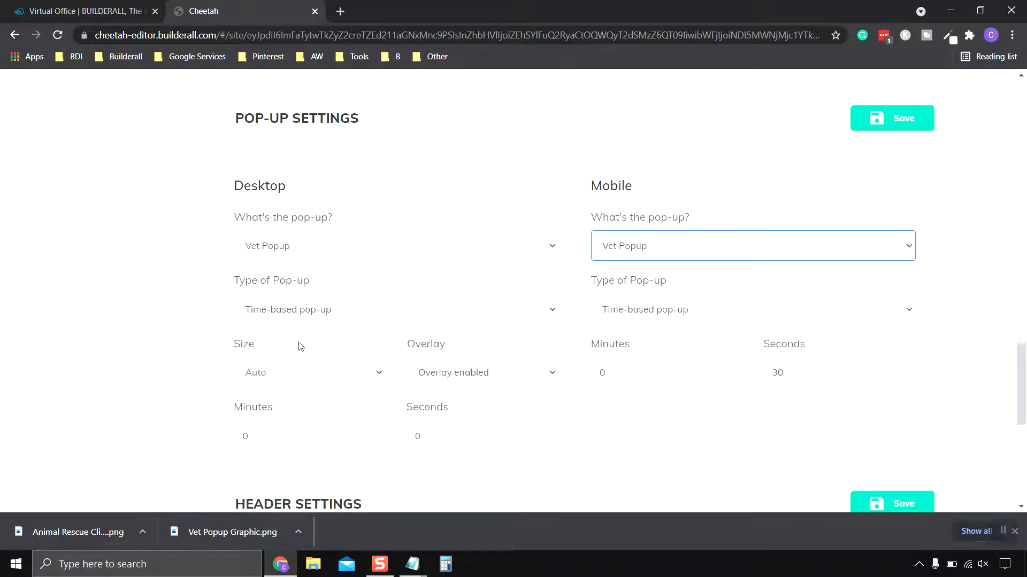
- Set the desktop pop-up type to Exit Pop-up and the mobile type to Time-based pop-up
{"action": "scroll", "coordinate": [303, 356], "scroll_direction": "down", "scroll_amount": 1}
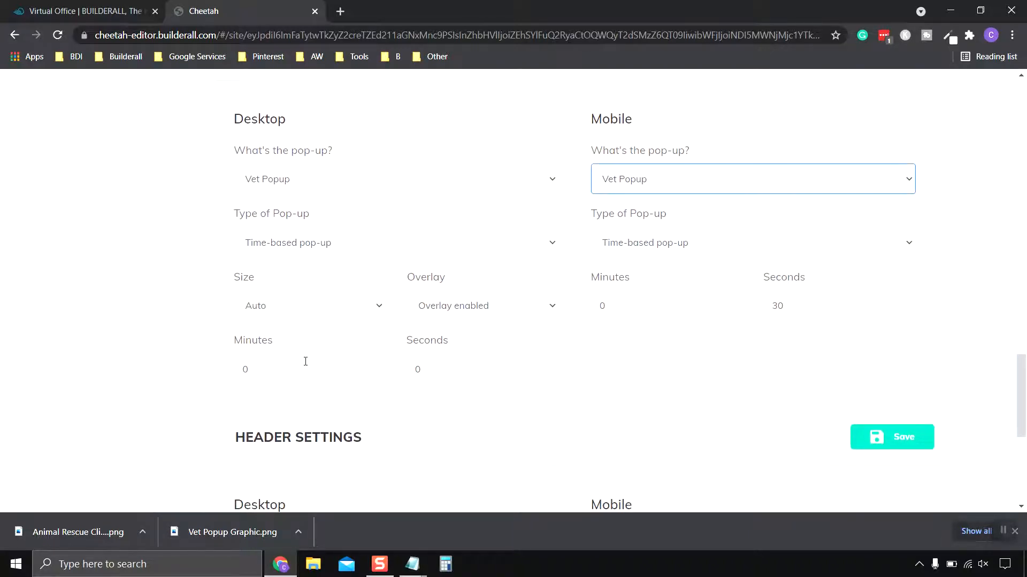
{"action": "left_click", "coordinate": [345, 246]}
{"action": "left_click", "coordinate": [314, 277]}
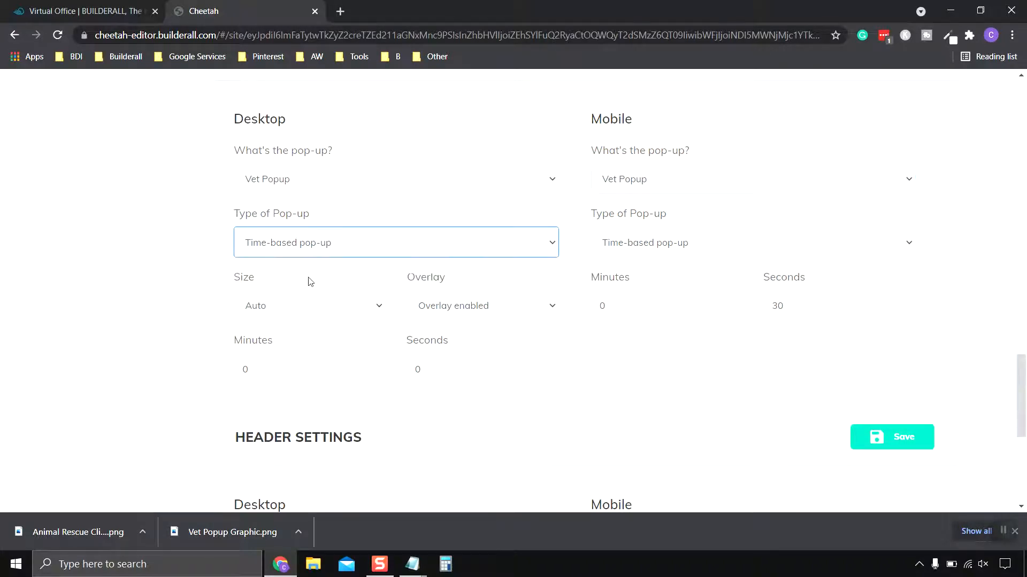
{"action": "left_click", "coordinate": [693, 248]}
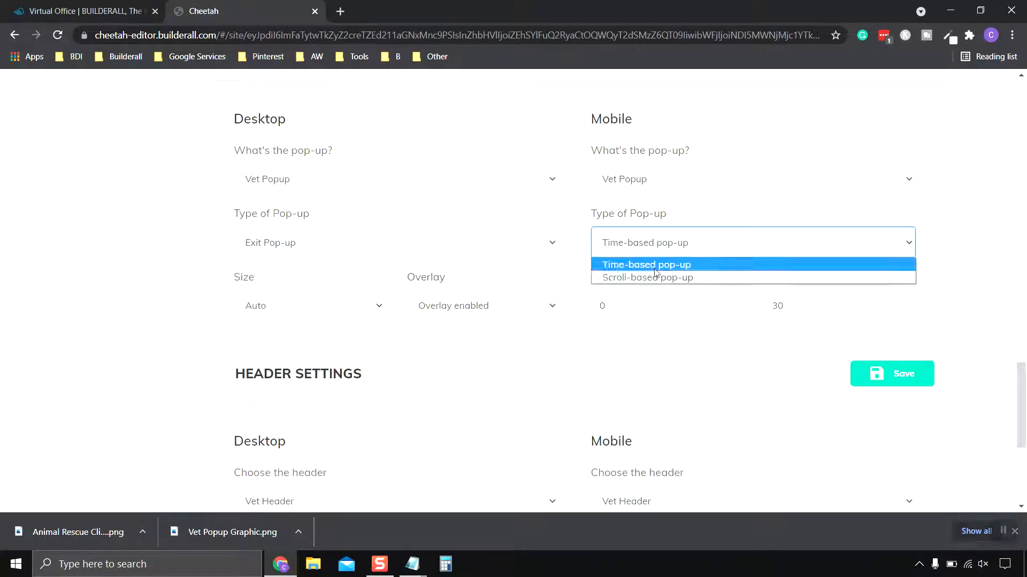
{"action": "left_click", "coordinate": [657, 267]}
{"action": "left_click", "coordinate": [663, 251]}
{"action": "left_click", "coordinate": [693, 251]}
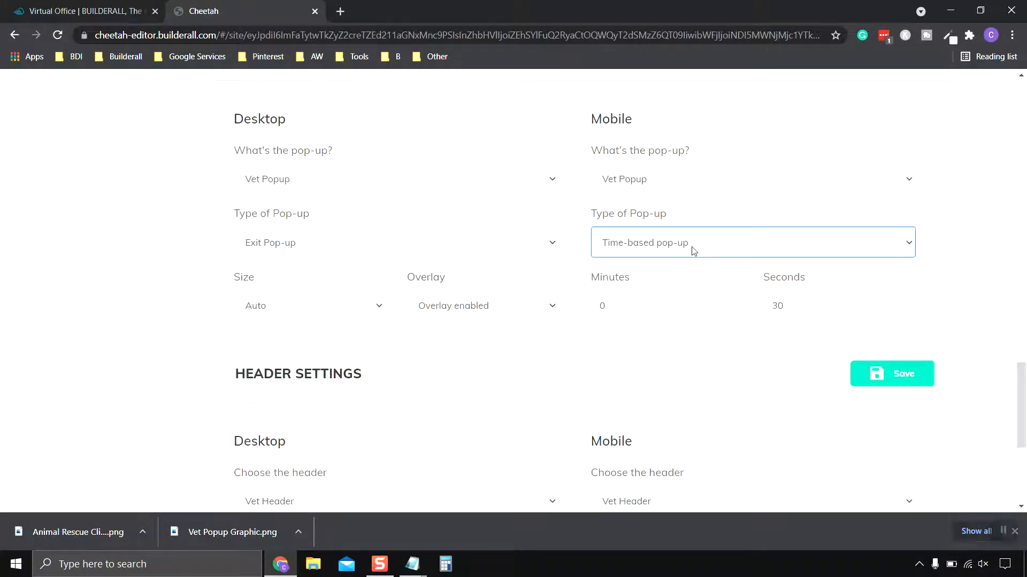
{"action": "scroll", "coordinate": [843, 306], "scroll_direction": "up", "scroll_amount": 1}
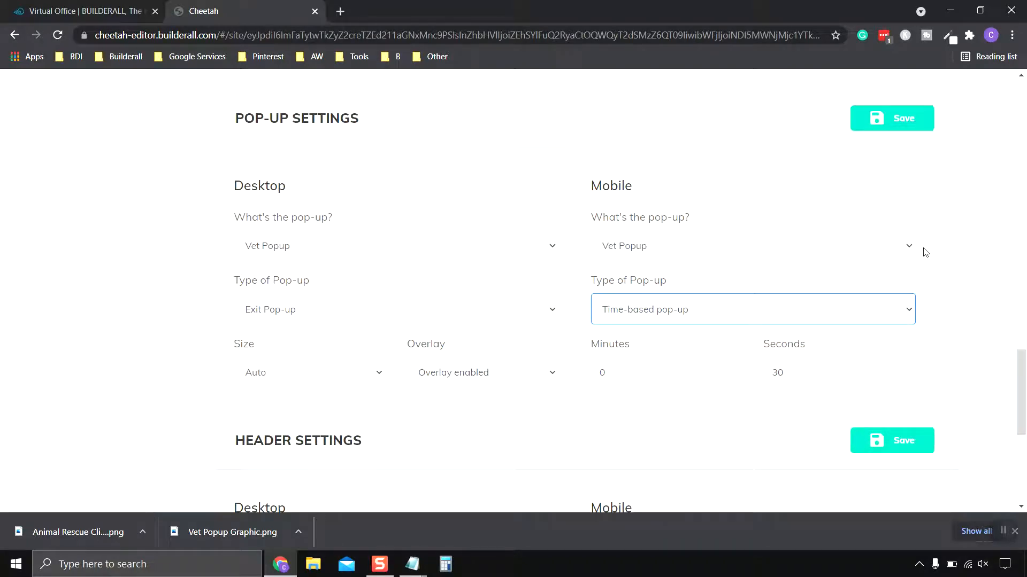
{"action": "scroll", "coordinate": [727, 279], "scroll_direction": "down", "scroll_amount": 1}
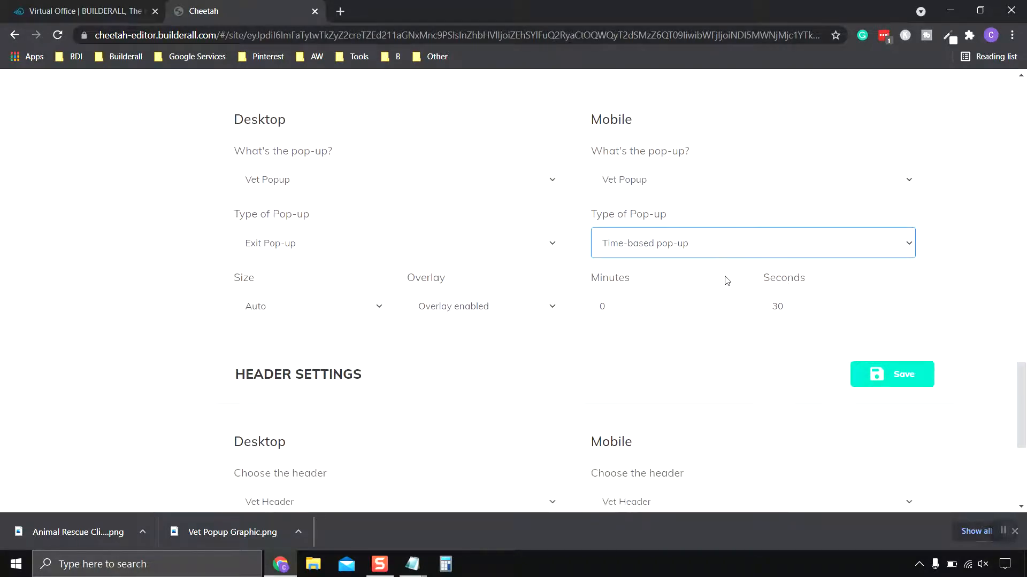
{"action": "left_click", "coordinate": [736, 304]}
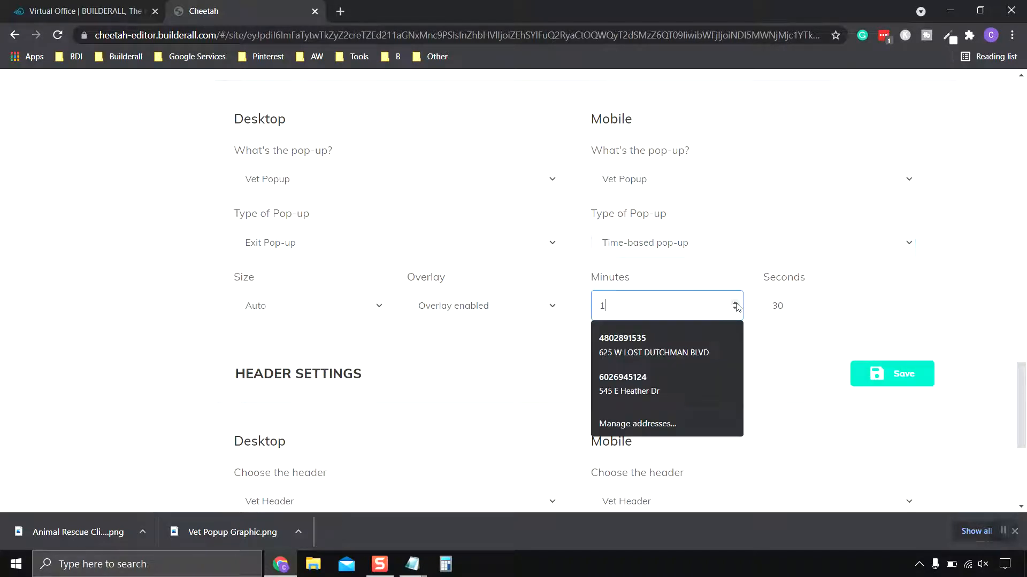
{"action": "left_click", "coordinate": [737, 284]}
{"action": "scroll", "coordinate": [546, 314], "scroll_direction": "up", "scroll_amount": 1}
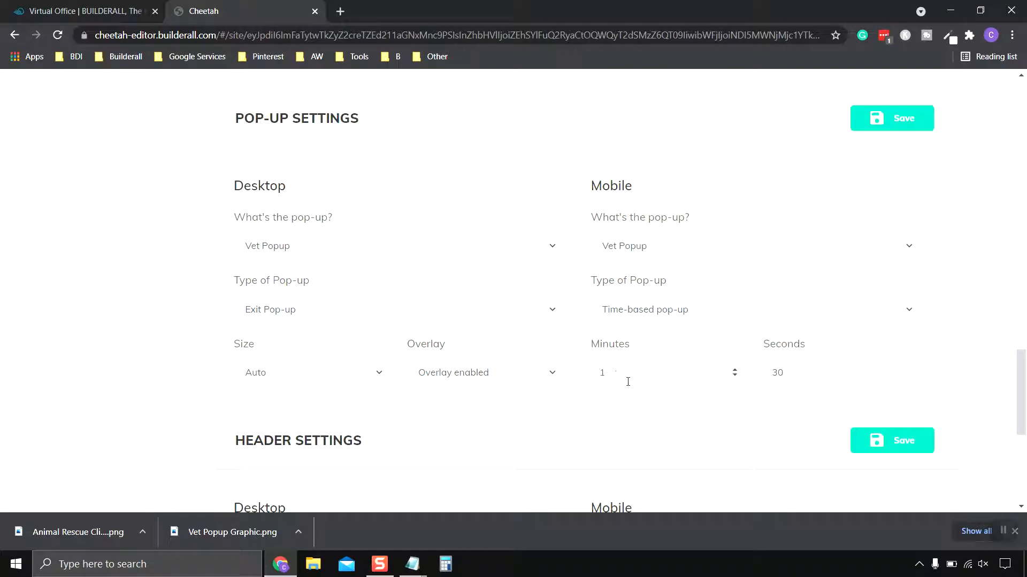
{"action": "left_click", "coordinate": [735, 376]}
{"action": "left_click", "coordinate": [537, 399]}
{"action": "scroll", "coordinate": [679, 273], "scroll_direction": "down", "scroll_amount": 2}
{"action": "scroll", "coordinate": [380, 318], "scroll_direction": "up", "scroll_amount": 1}
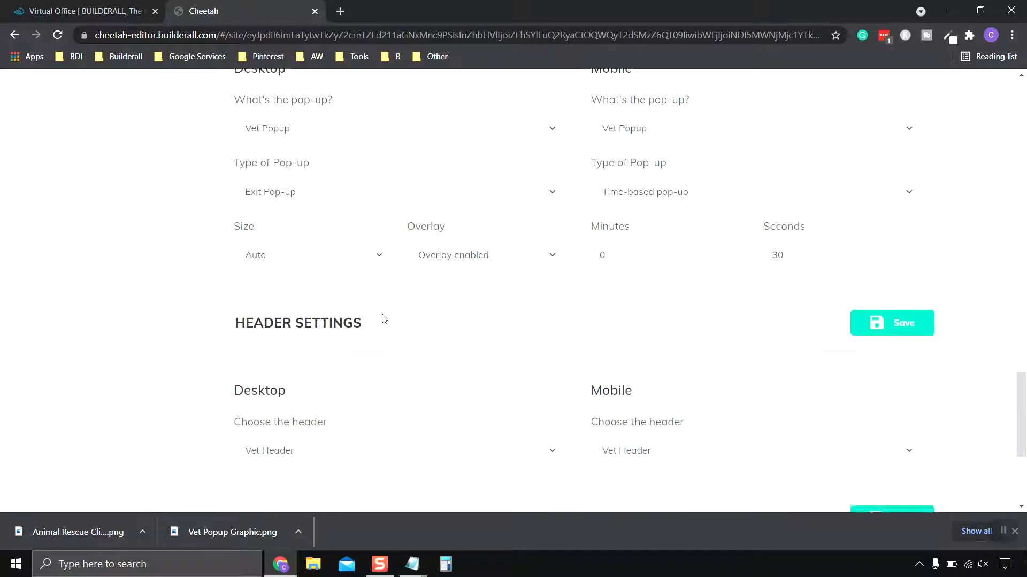
- Choose Auto as the desktop pop-up's size and Overlay enabled as its overlay option
{"action": "left_click", "coordinate": [380, 305]}
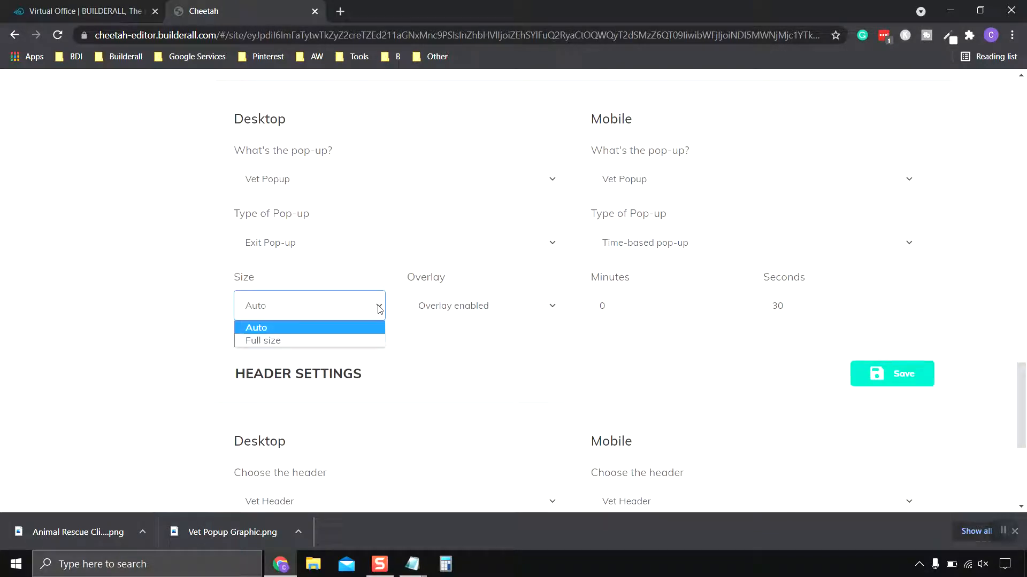
{"action": "left_click", "coordinate": [292, 332]}
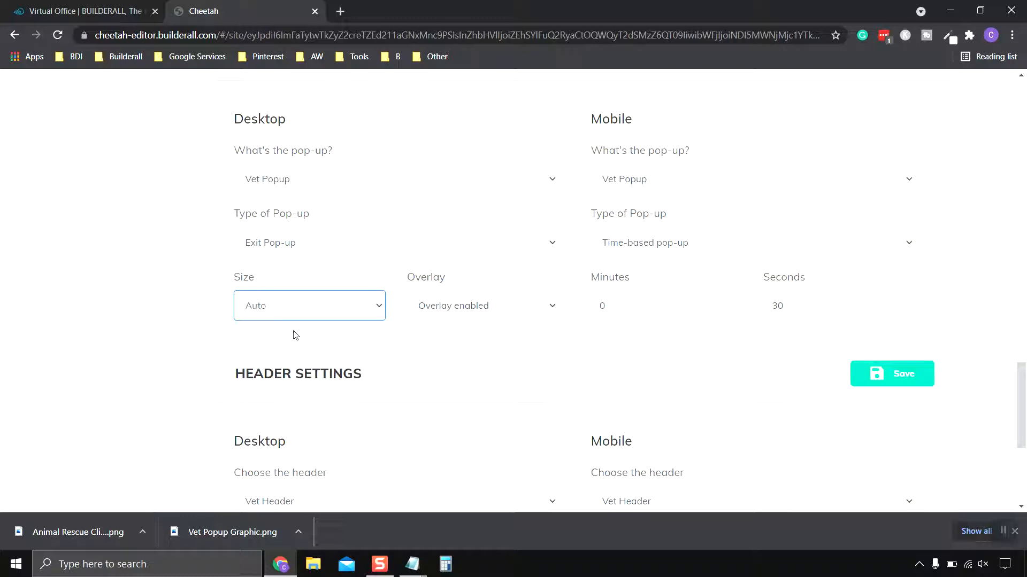
{"action": "left_click", "coordinate": [554, 310]}
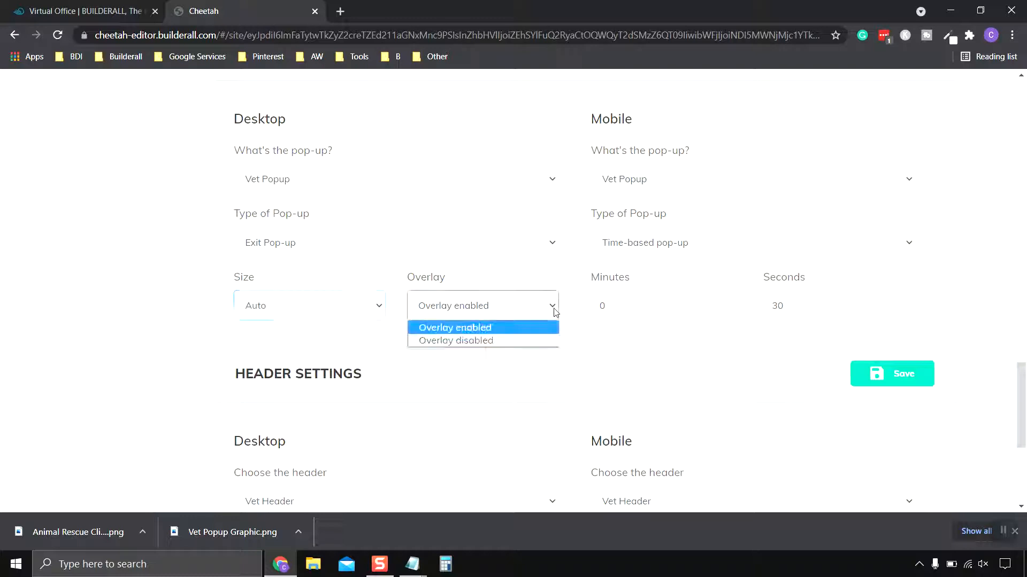
{"action": "left_click", "coordinate": [481, 333]}
- Review the Home page's desktop and mobile pop-up settings and save the page settings
{"action": "scroll", "coordinate": [374, 252], "scroll_direction": "up", "scroll_amount": 1}
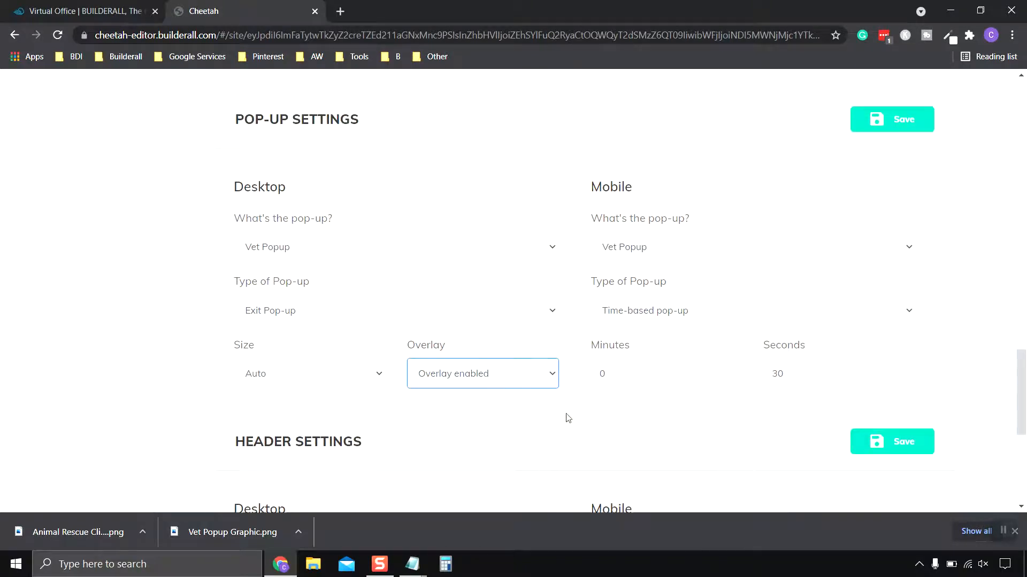
{"action": "scroll", "coordinate": [566, 417], "scroll_direction": "up", "scroll_amount": 1}
{"action": "scroll", "coordinate": [567, 419], "scroll_direction": "down", "scroll_amount": 1}
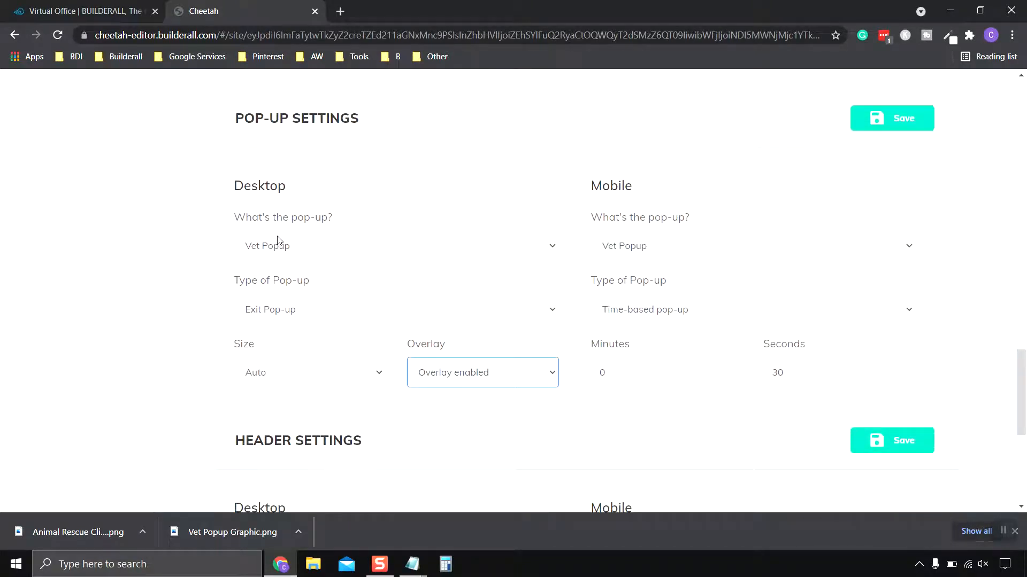
{"action": "scroll", "coordinate": [404, 311], "scroll_direction": "down", "scroll_amount": 2}
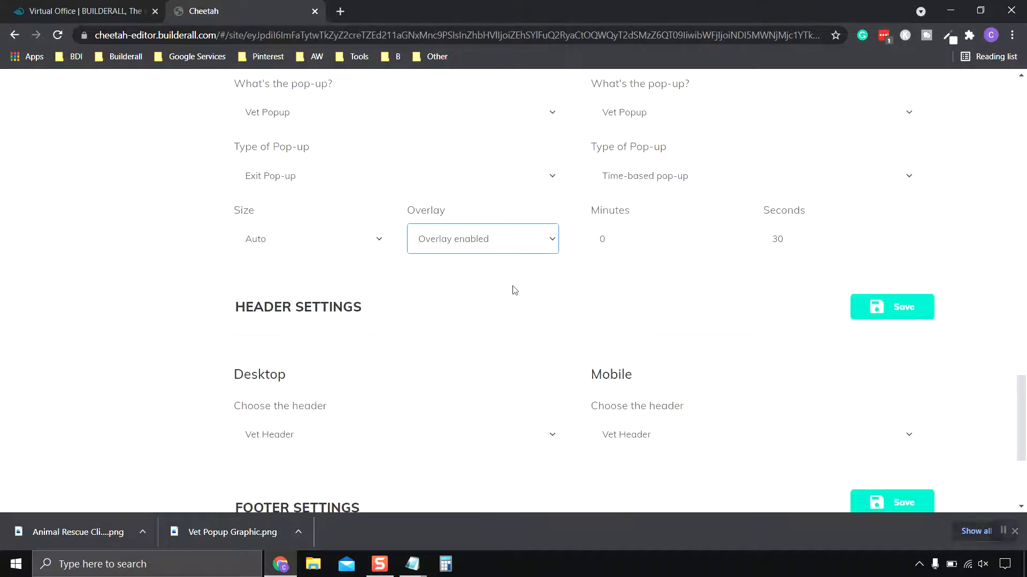
{"action": "scroll", "coordinate": [512, 290], "scroll_direction": "up", "scroll_amount": 1}
{"action": "scroll", "coordinate": [513, 289], "scroll_direction": "down", "scroll_amount": 1}
{"action": "left_click", "coordinate": [909, 309]}
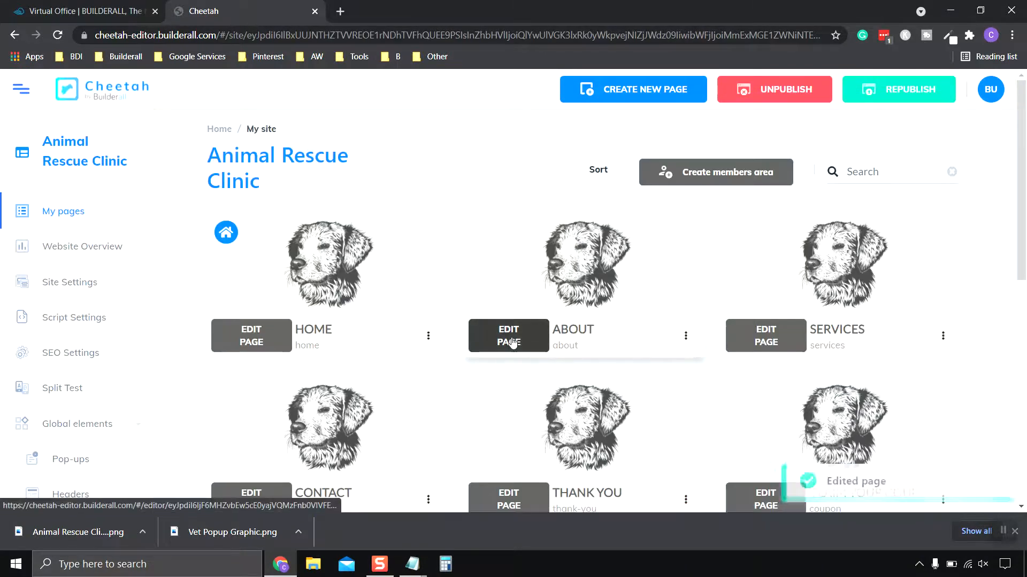
- View the Home page on the live website to check the exit pop-up, and return to the site's pages
{"action": "scroll", "coordinate": [481, 343], "scroll_direction": "down", "scroll_amount": 1}
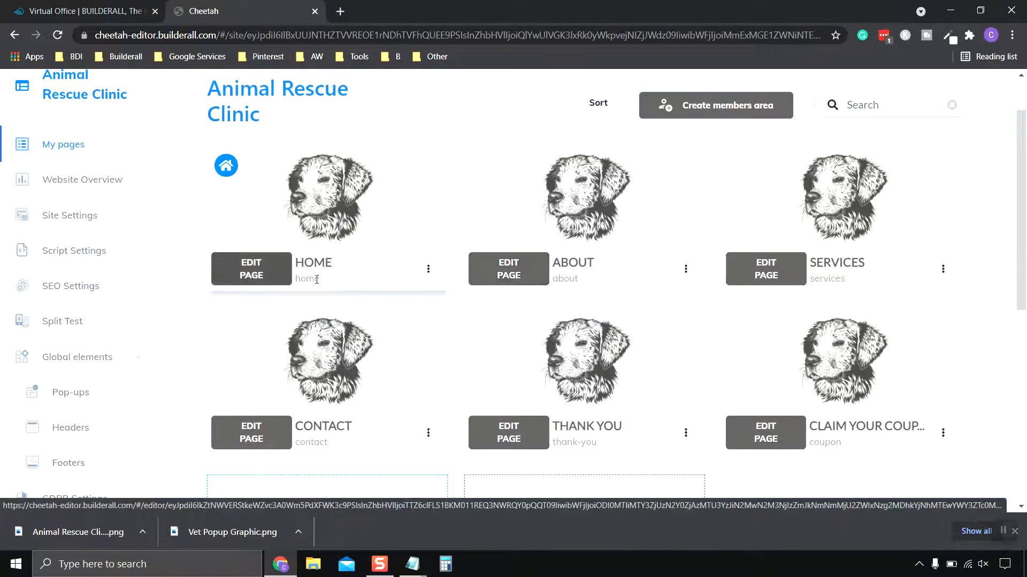
{"action": "left_click", "coordinate": [427, 269]}
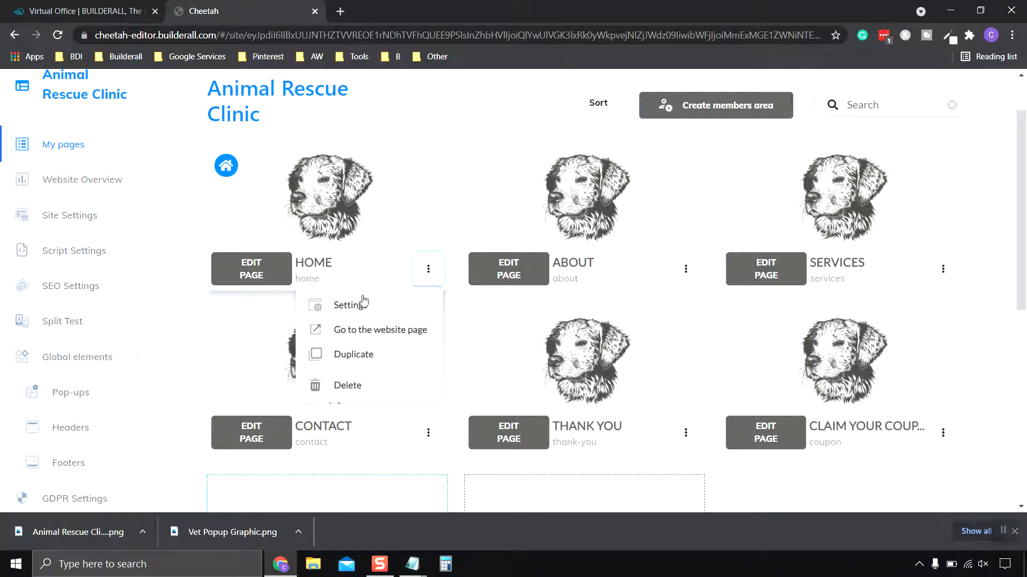
{"action": "left_click", "coordinate": [357, 334]}
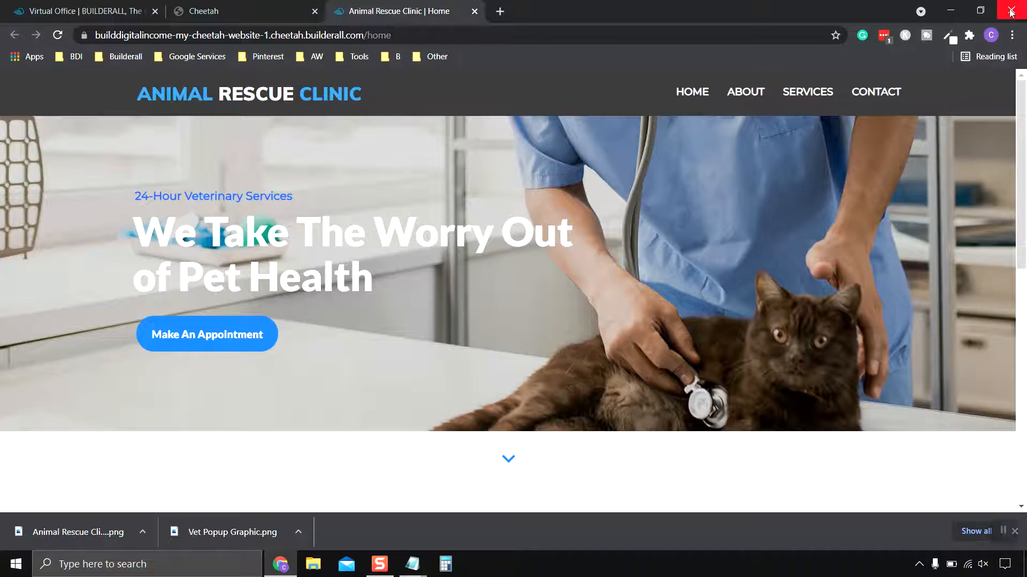
{"action": "left_click", "coordinate": [1003, 531]}
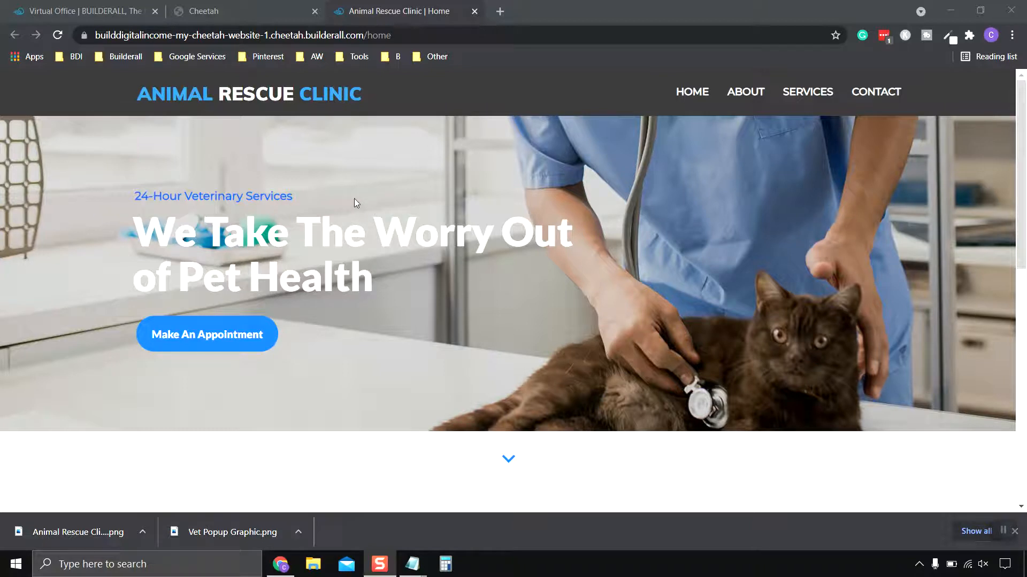
{"action": "left_click", "coordinate": [473, 11]}
{"action": "scroll", "coordinate": [426, 142], "scroll_direction": "down", "scroll_amount": 1}
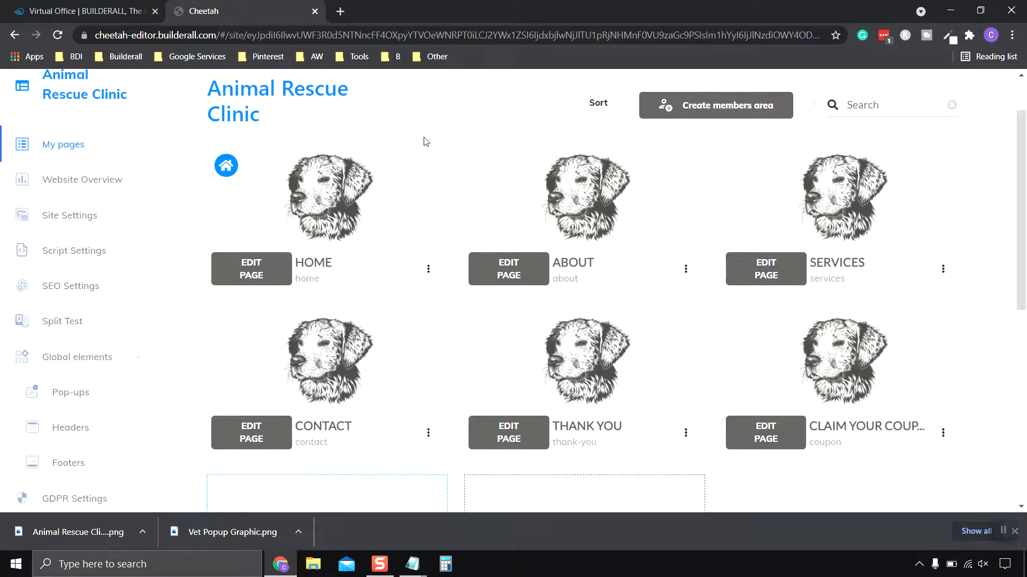
- Open the Vet Popup from the site's global pop-ups for editing
{"action": "scroll", "coordinate": [95, 353], "scroll_direction": "down", "scroll_amount": 1}
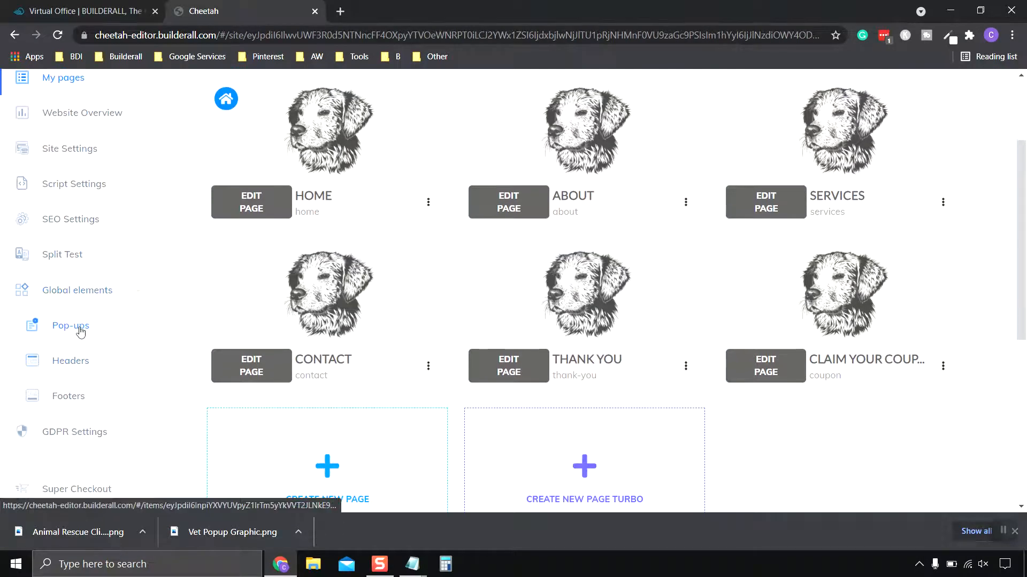
{"action": "left_click", "coordinate": [79, 328]}
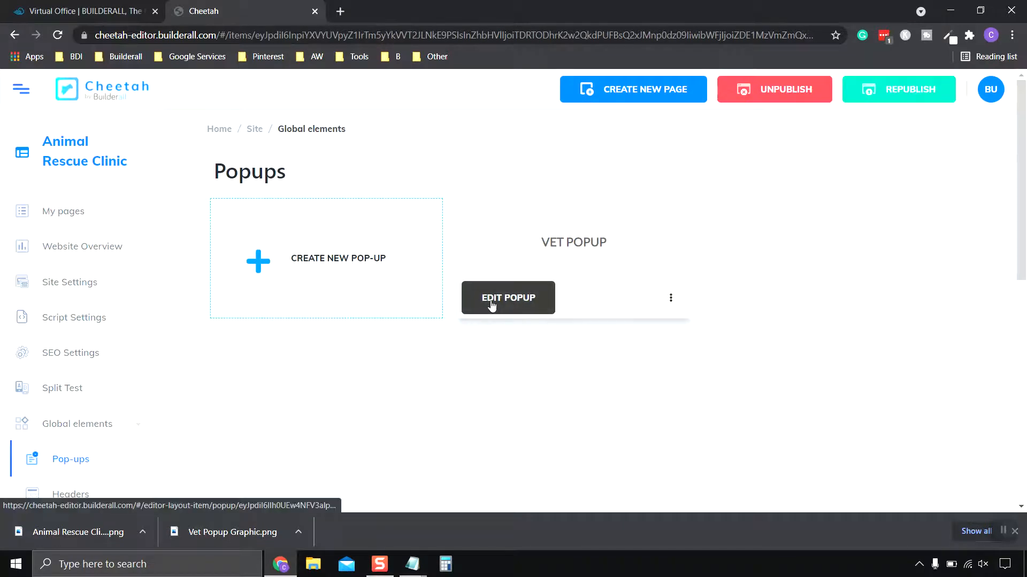
{"action": "left_click", "coordinate": [492, 305]}
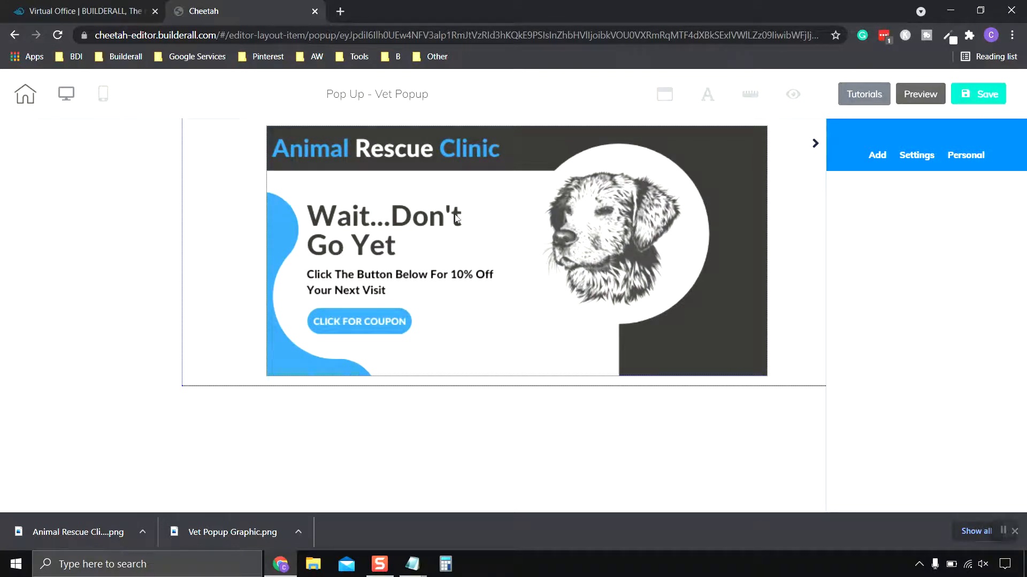
- Link the pop-up's image to the Claim Your Coupon page, set to open in the same tab, and save the pop-up
{"action": "left_click", "coordinate": [536, 273]}
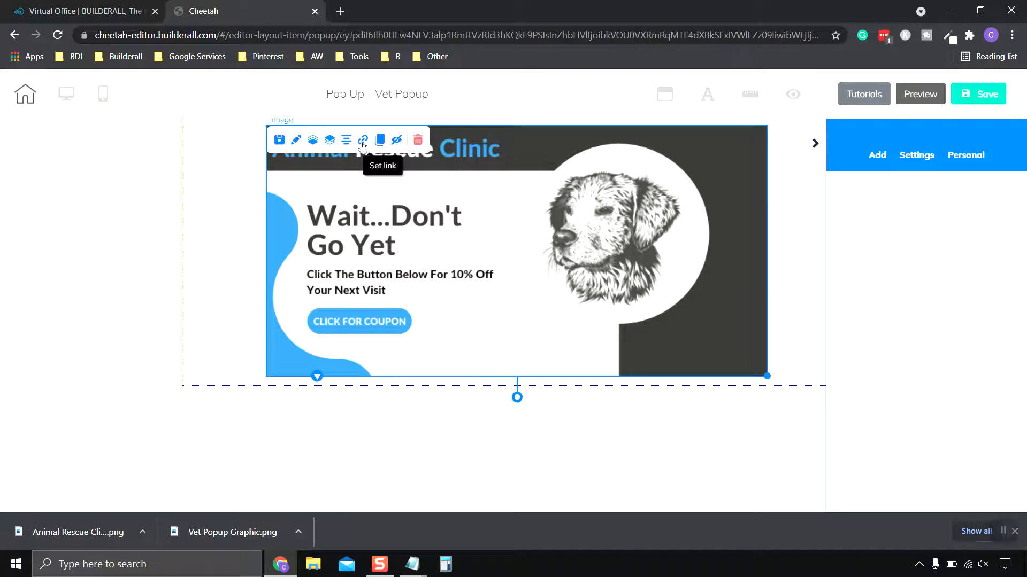
{"action": "left_click", "coordinate": [362, 140]}
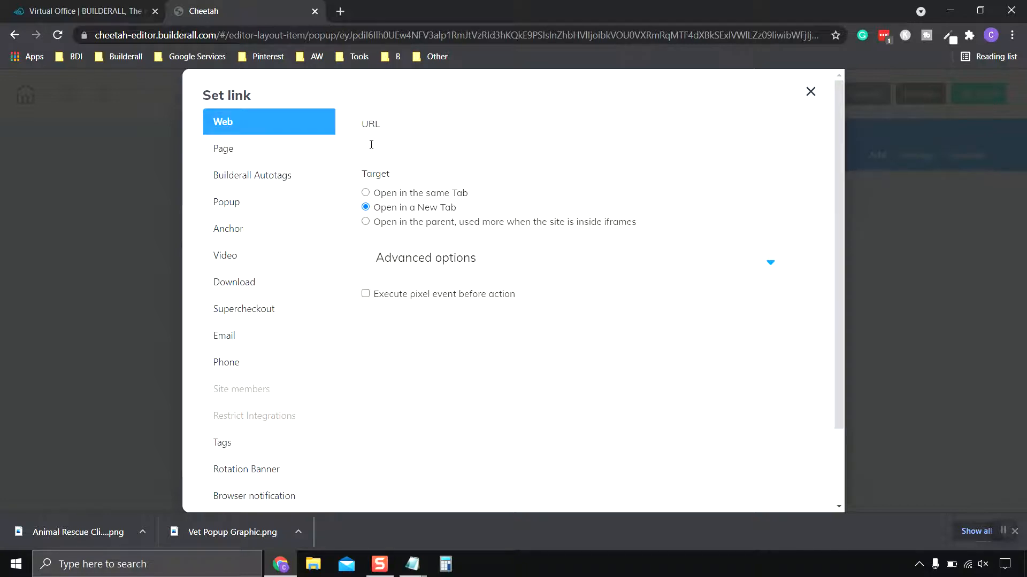
{"action": "left_click", "coordinate": [371, 144]}
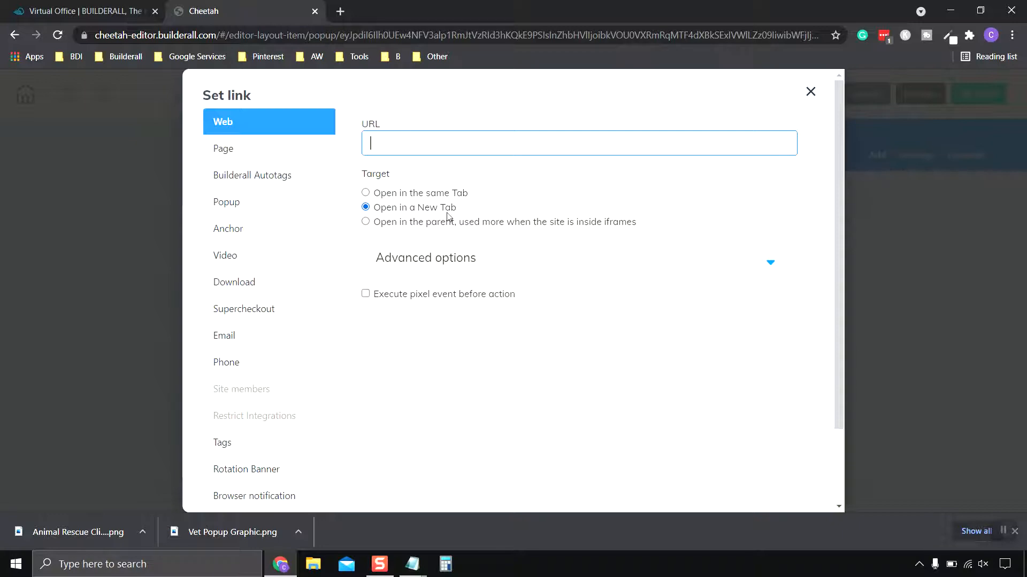
{"action": "left_click", "coordinate": [245, 155]}
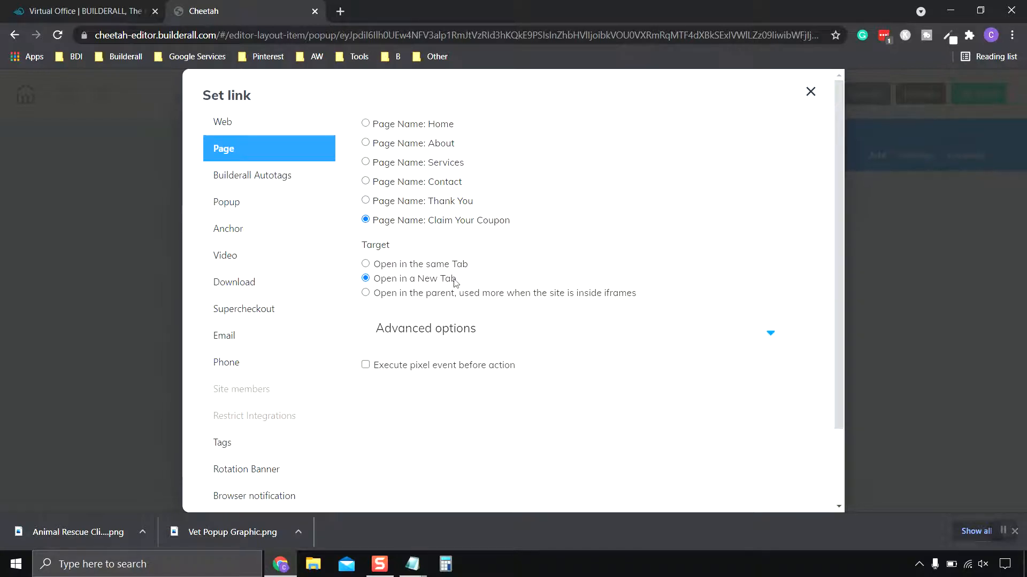
{"action": "left_click", "coordinate": [366, 265]}
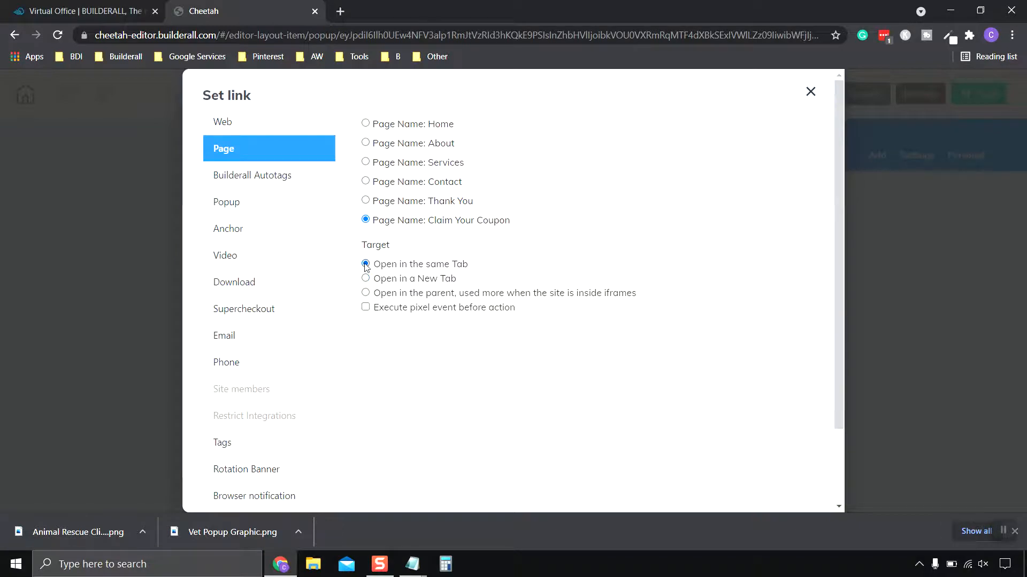
{"action": "scroll", "coordinate": [550, 243], "scroll_direction": "down", "scroll_amount": 2}
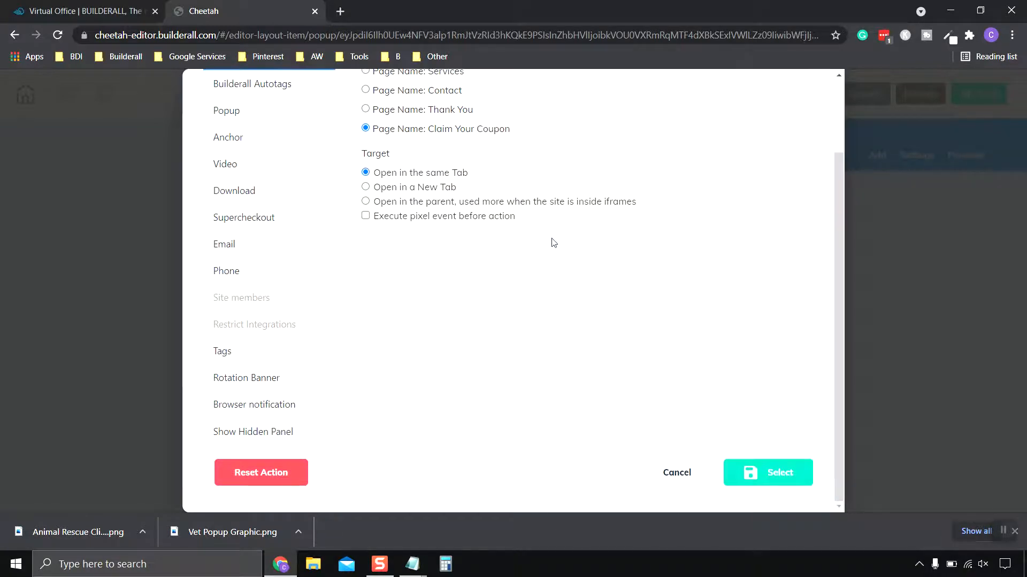
{"action": "left_click", "coordinate": [781, 473]}
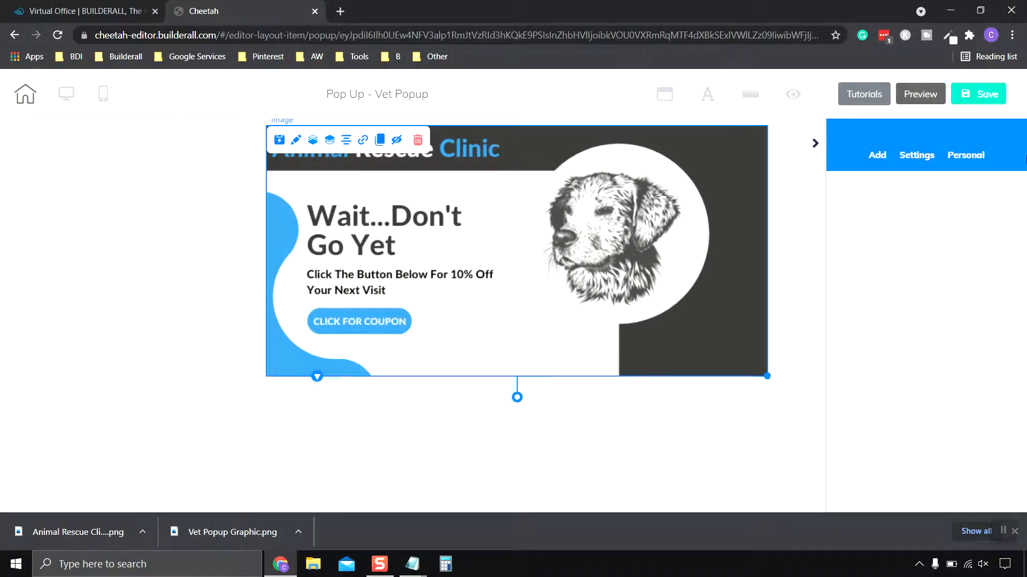
{"action": "left_click", "coordinate": [978, 94]}
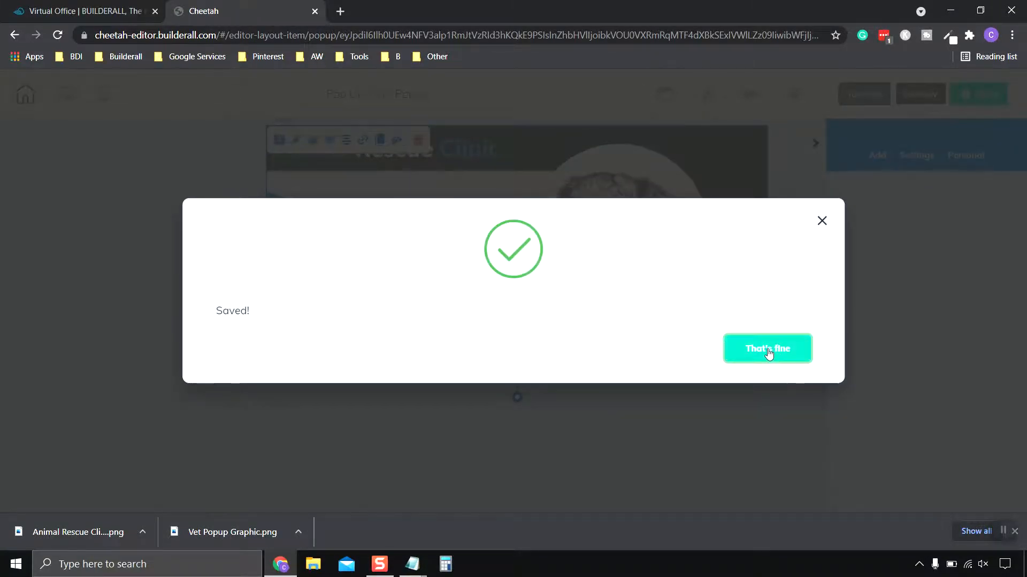
{"action": "left_click", "coordinate": [765, 352]}
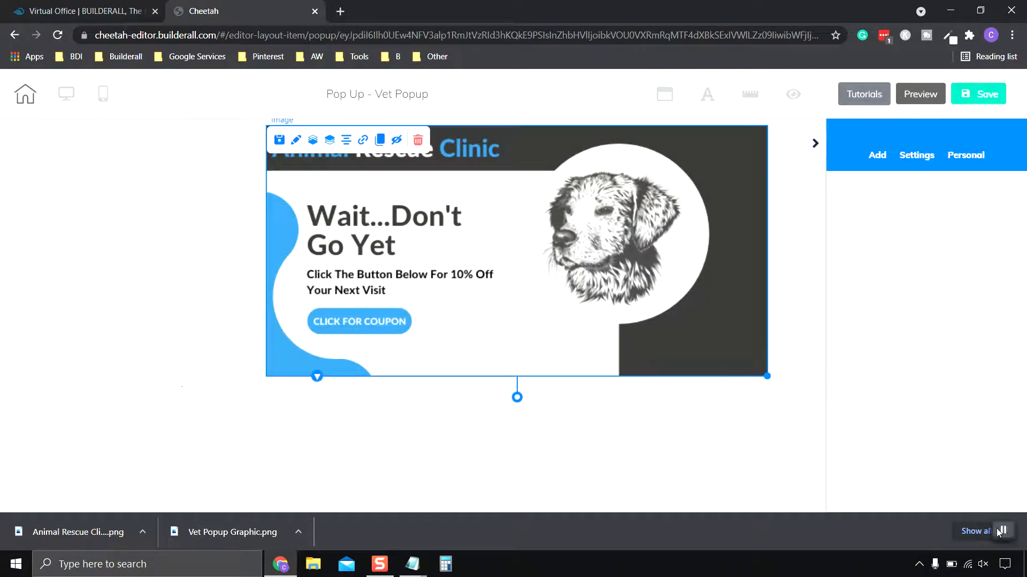
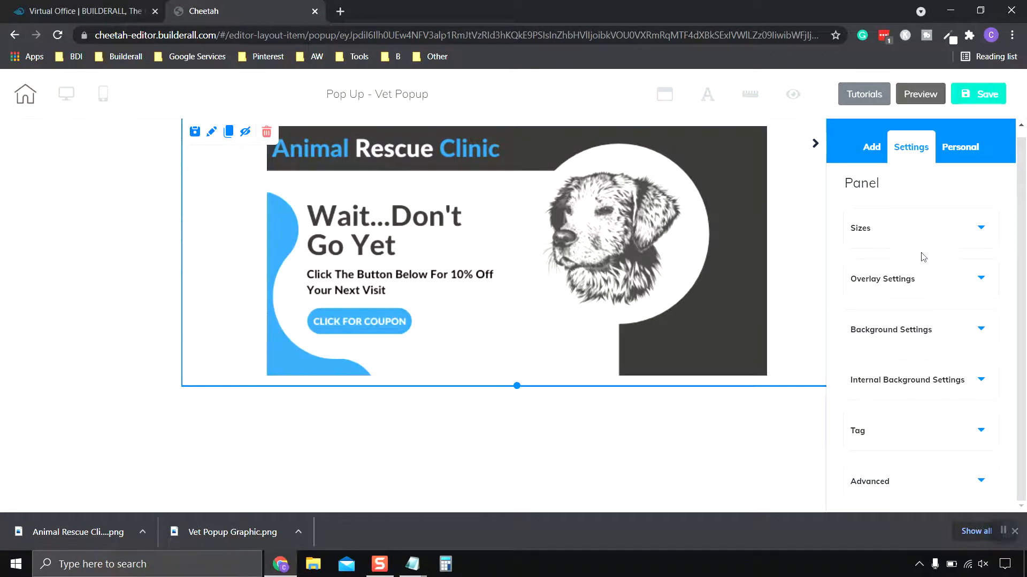
- Enable the pop-up panel's overlay with a solid black colour at 0.47 opacity
{"action": "left_click", "coordinate": [923, 288]}
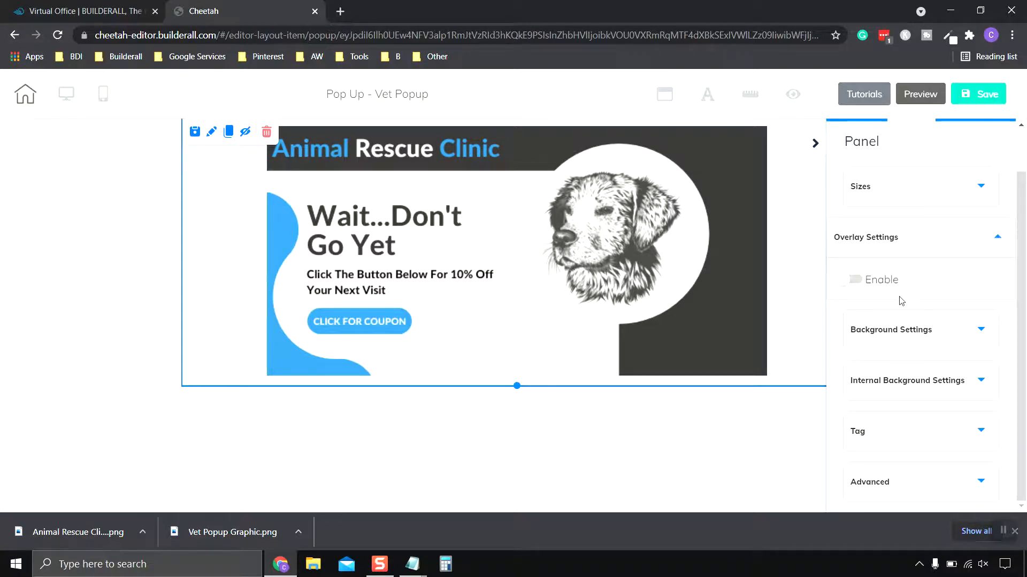
{"action": "left_click", "coordinate": [850, 281]}
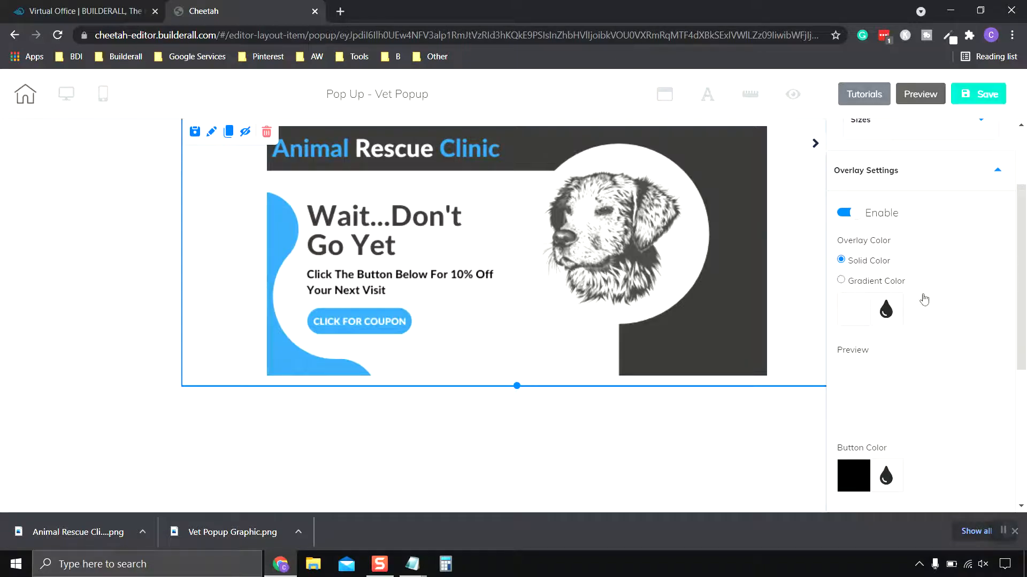
{"action": "scroll", "coordinate": [924, 302], "scroll_direction": "down", "scroll_amount": 1}
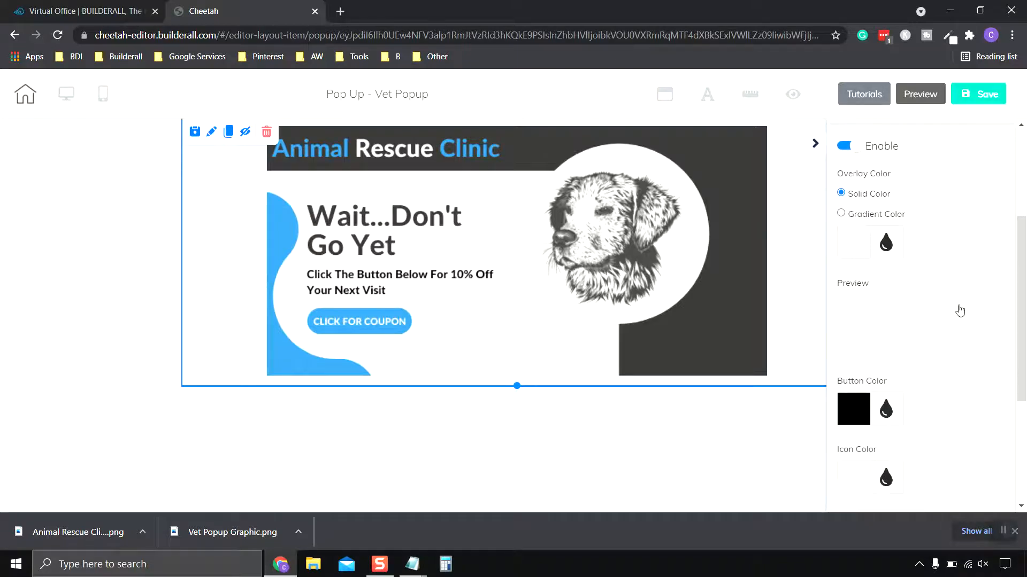
{"action": "left_click", "coordinate": [855, 247]}
{"action": "left_click", "coordinate": [856, 372]}
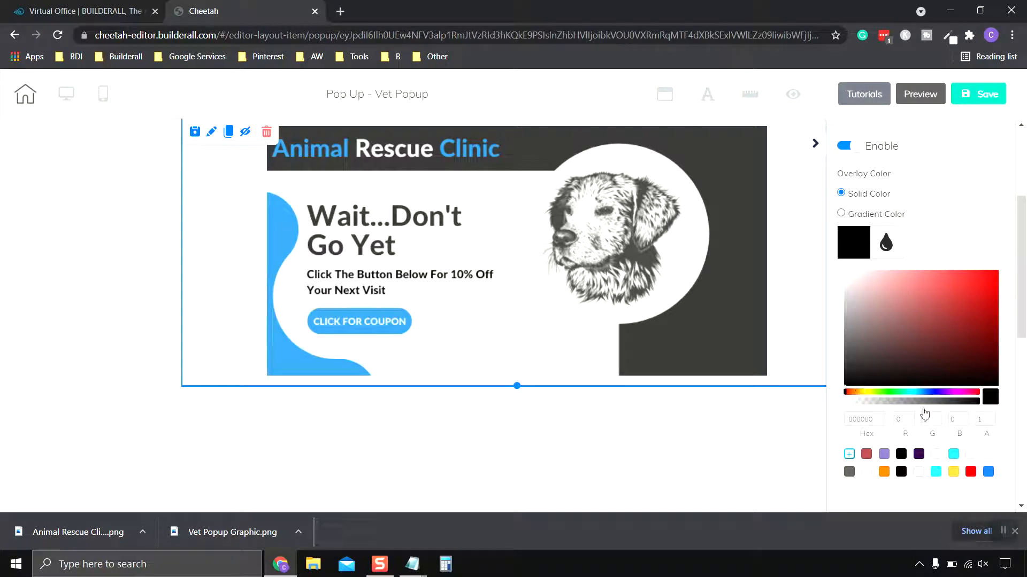
{"action": "left_click_drag", "start_coordinate": [923, 401], "coordinate": [910, 402]}
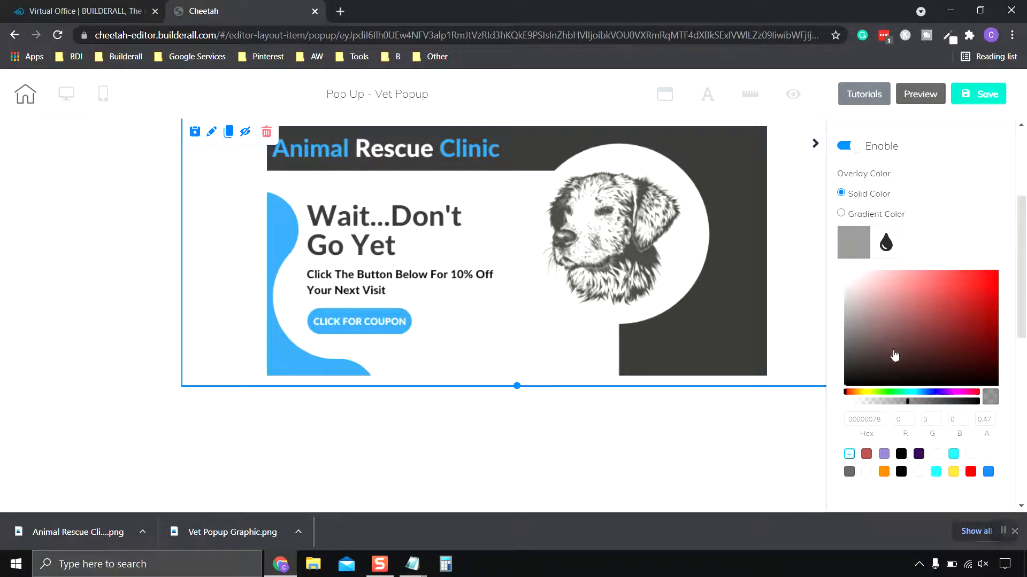
{"action": "left_click", "coordinate": [858, 233]}
{"action": "scroll", "coordinate": [935, 262], "scroll_direction": "down", "scroll_amount": 1}
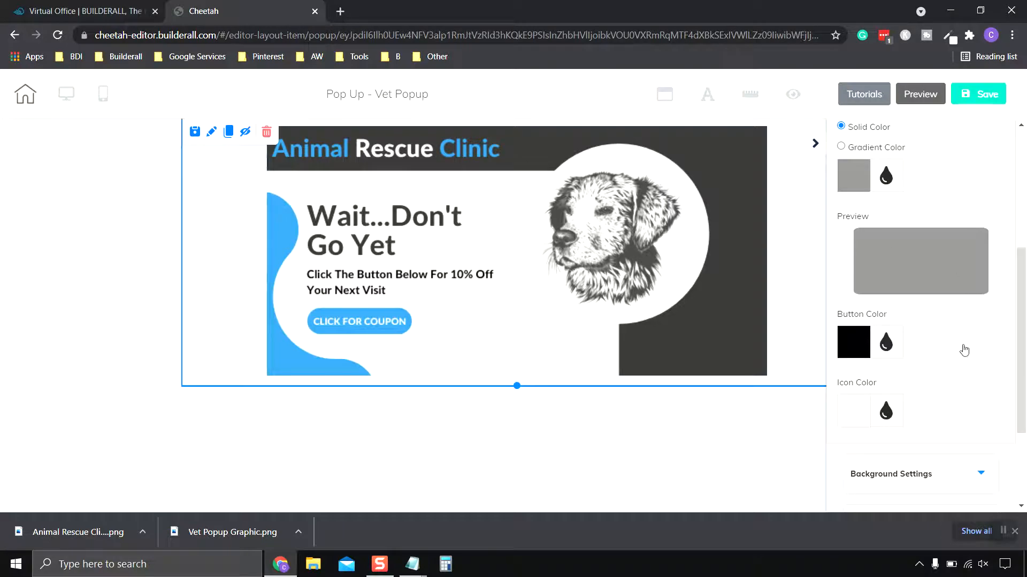
- Save the Vet Popup and leave its editor
{"action": "scroll", "coordinate": [933, 275], "scroll_direction": "down", "scroll_amount": 2}
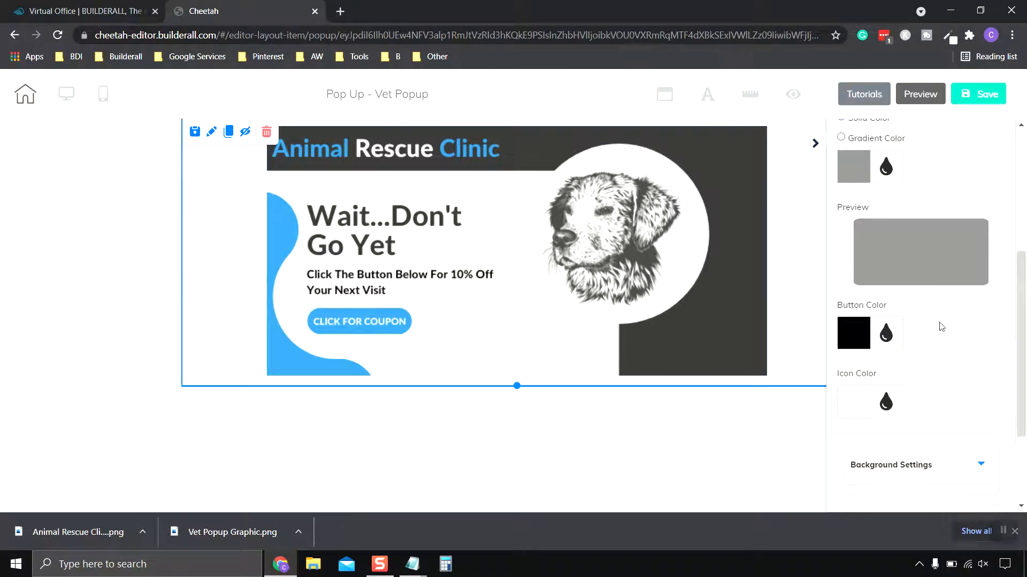
{"action": "scroll", "coordinate": [940, 327], "scroll_direction": "up", "scroll_amount": 5}
{"action": "scroll", "coordinate": [940, 327], "scroll_direction": "up", "scroll_amount": 1}
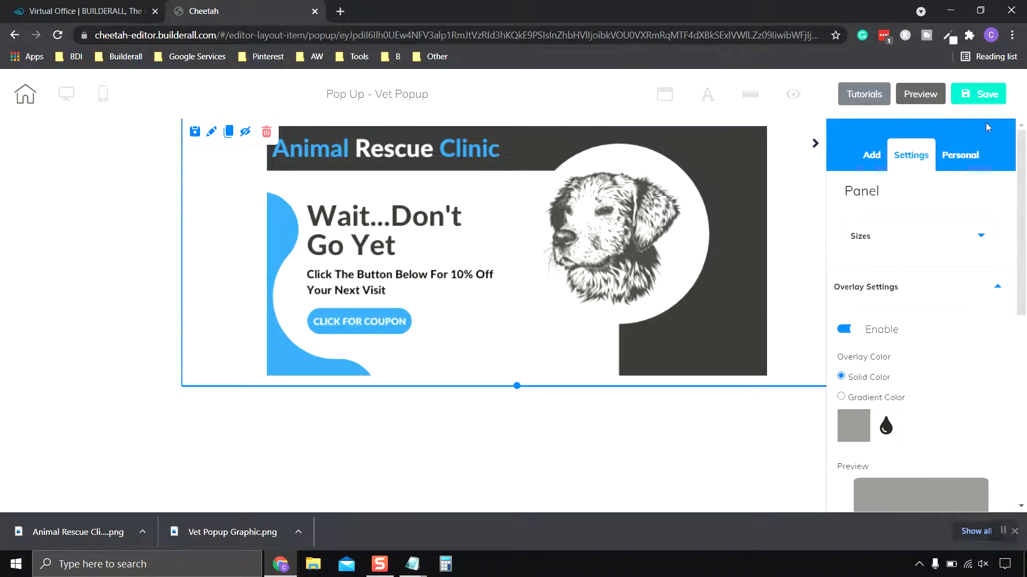
{"action": "left_click", "coordinate": [979, 94]}
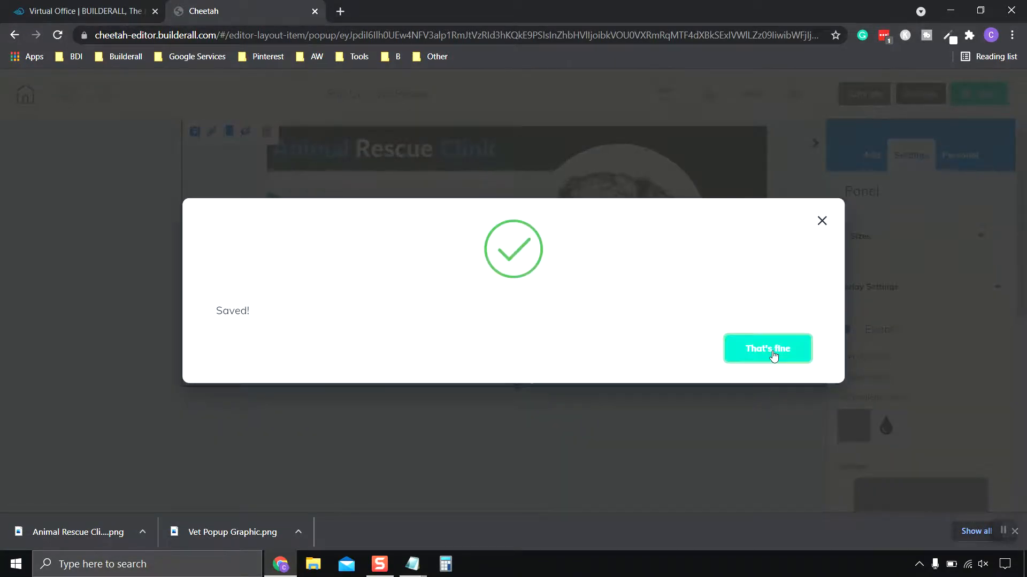
{"action": "left_click", "coordinate": [768, 350]}
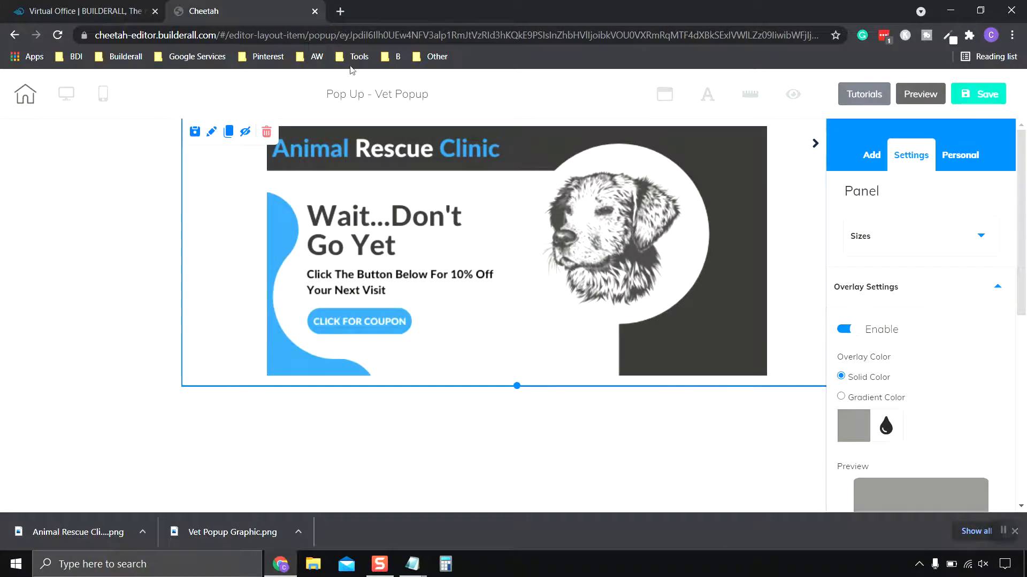
{"action": "left_click", "coordinate": [314, 11]}
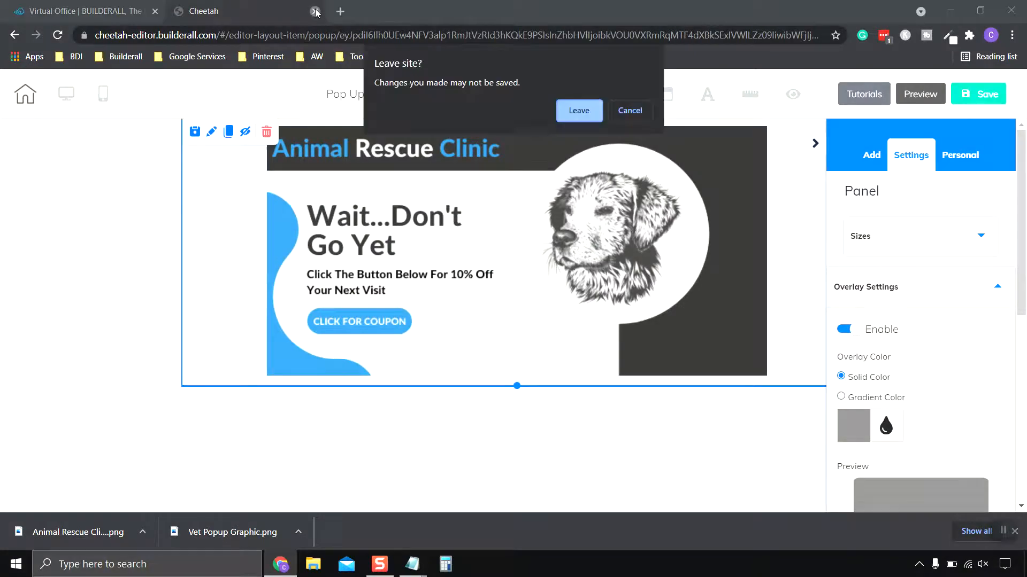
{"action": "left_click", "coordinate": [578, 111]}
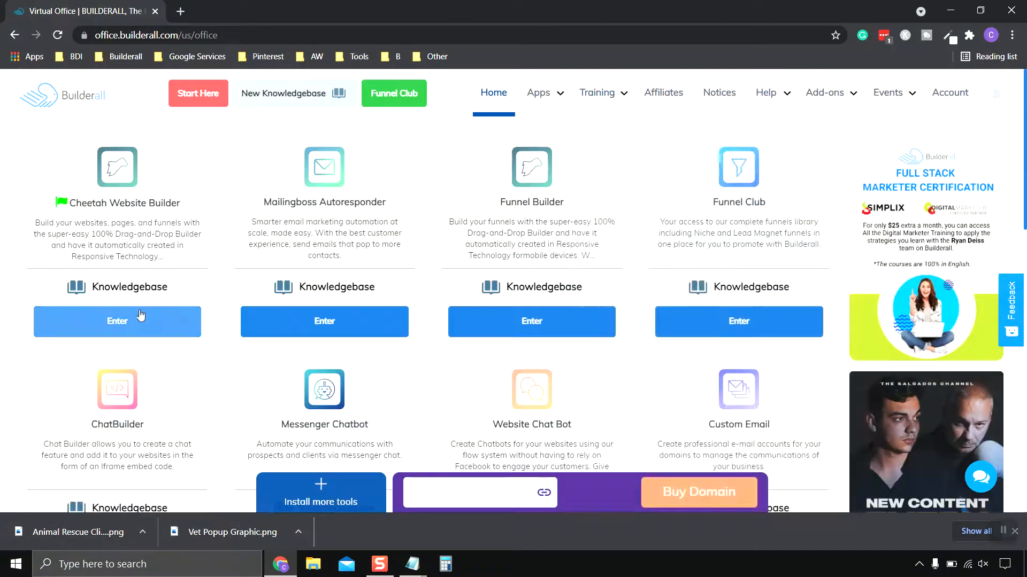
- Reopen the Cheetah Website Builder from the Virtual Office, close the office page, and open the Animal Rescue Clinic site's pages
{"action": "left_click", "coordinate": [135, 318]}
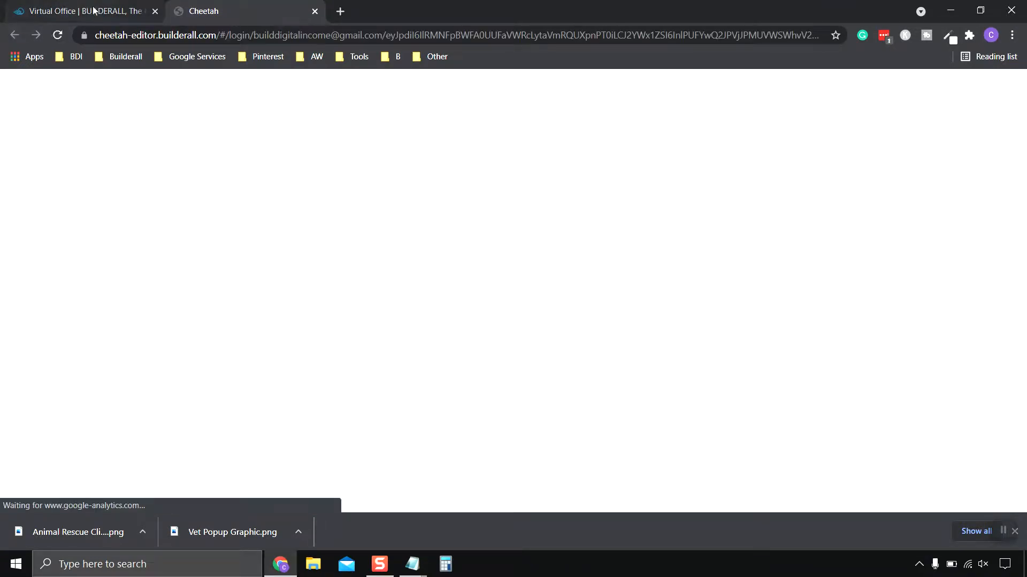
{"action": "left_click", "coordinate": [93, 10]}
{"action": "left_click", "coordinate": [154, 11]}
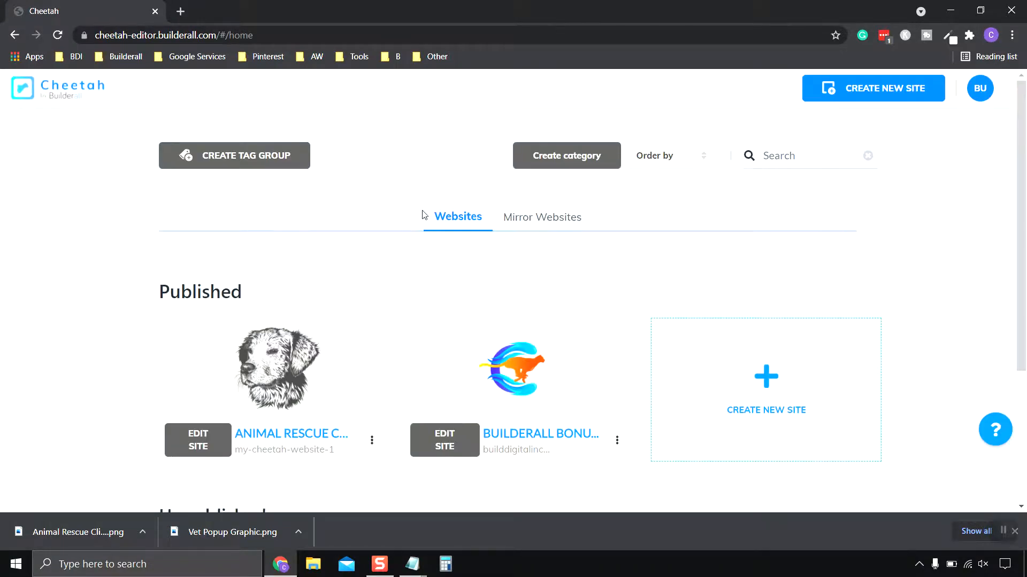
{"action": "scroll", "coordinate": [203, 315], "scroll_direction": "down", "scroll_amount": 3}
{"action": "left_click", "coordinate": [198, 314]}
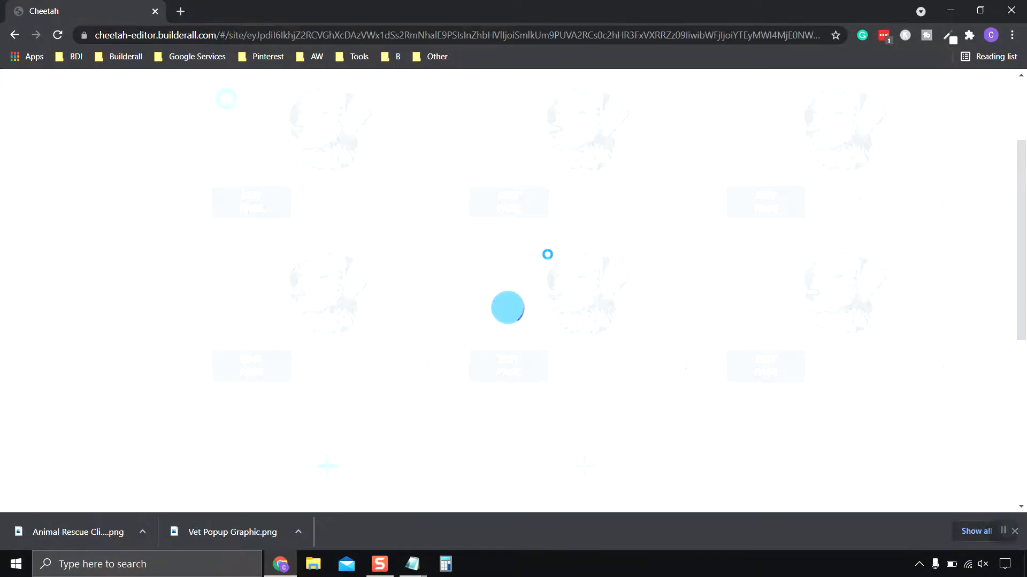
{"action": "scroll", "coordinate": [546, 243], "scroll_direction": "up", "scroll_amount": 1}
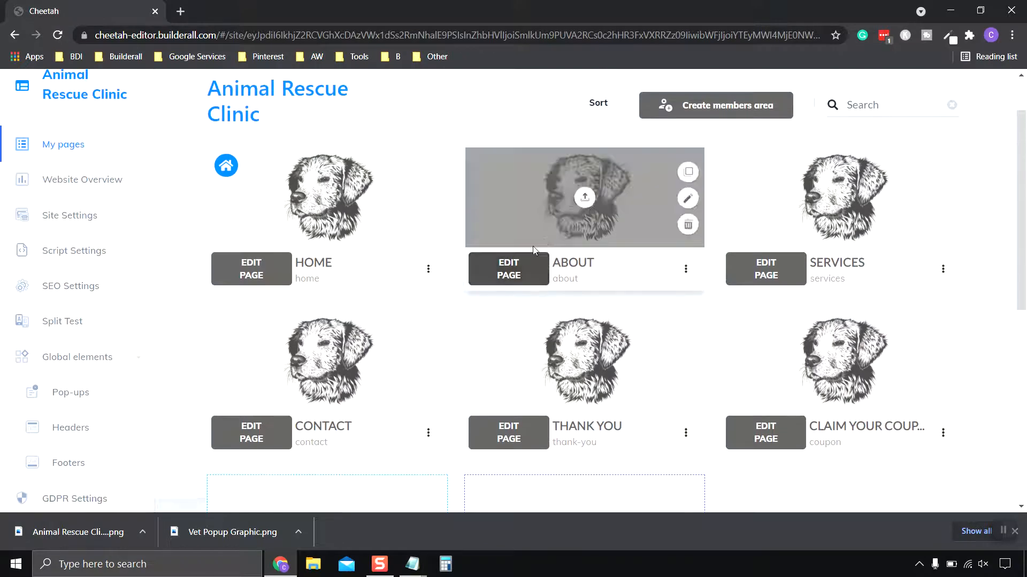
- Open the Home page's settings and select Exit Pop-up as the desktop pop-up type
{"action": "left_click", "coordinate": [429, 271]}
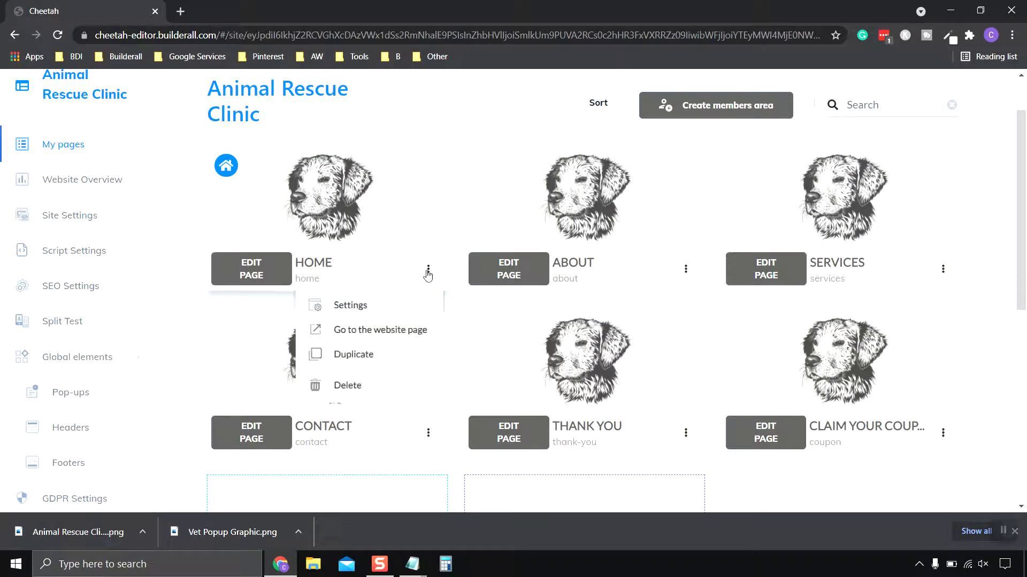
{"action": "left_click", "coordinate": [356, 307]}
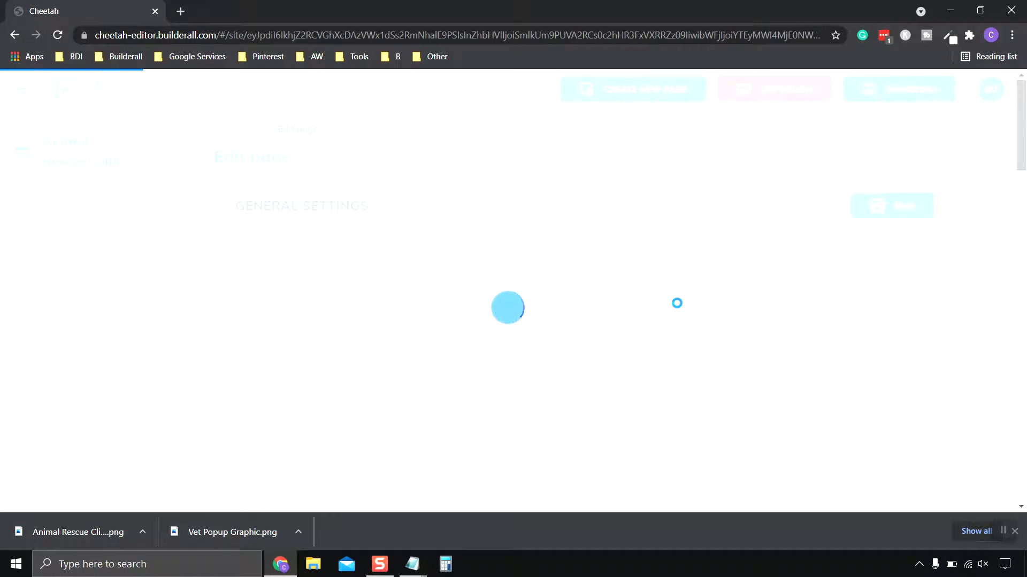
{"action": "scroll", "coordinate": [671, 247], "scroll_direction": "down", "scroll_amount": 8}
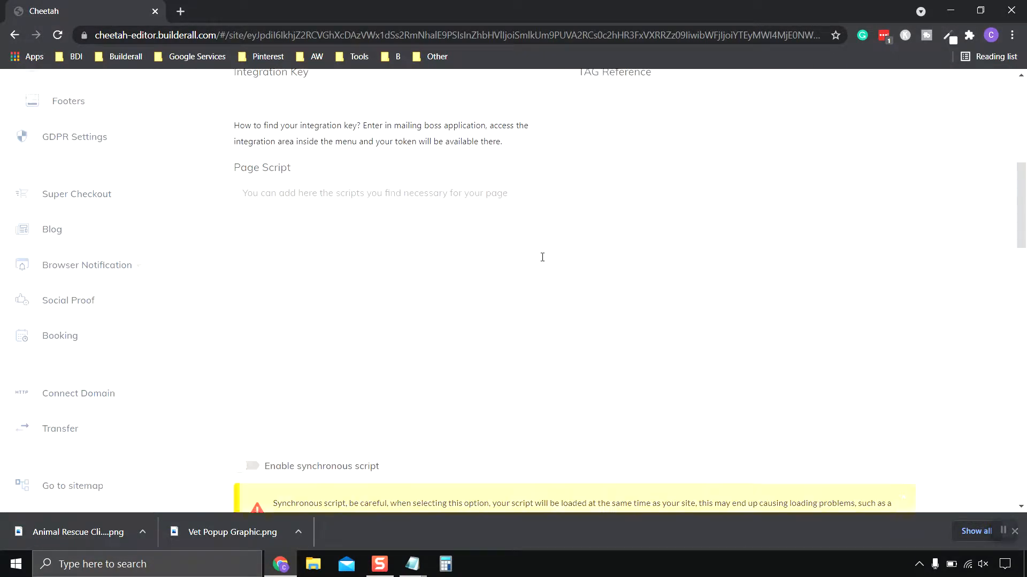
{"action": "scroll", "coordinate": [542, 257], "scroll_direction": "down", "scroll_amount": 14}
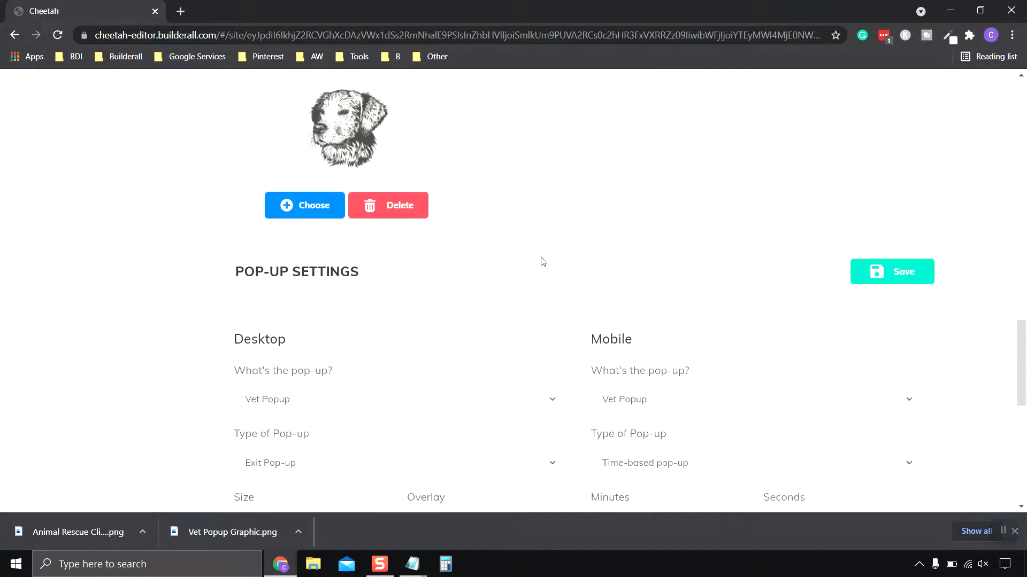
{"action": "scroll", "coordinate": [543, 262], "scroll_direction": "down", "scroll_amount": 4}
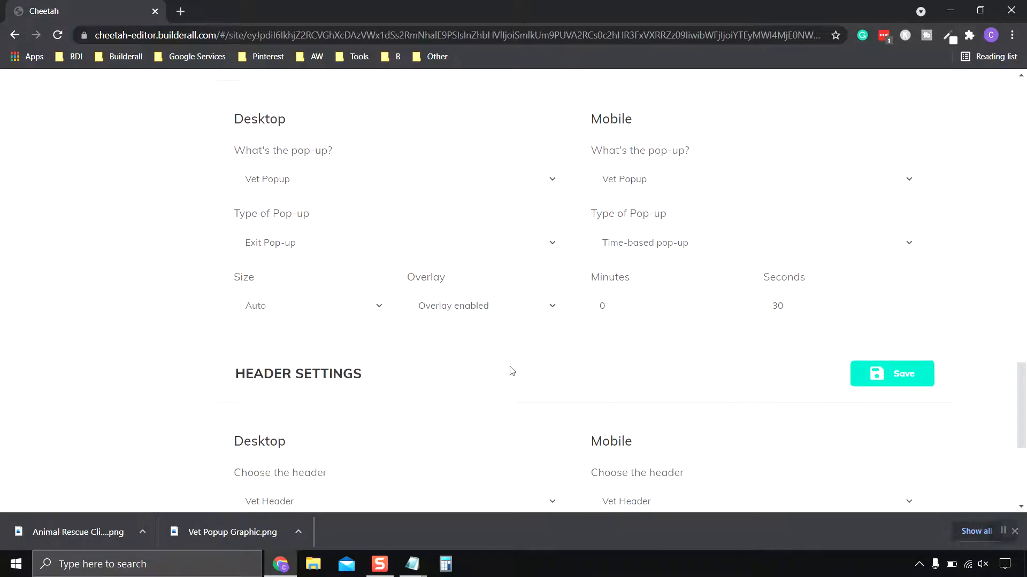
{"action": "left_click", "coordinate": [355, 244]}
{"action": "left_click", "coordinate": [317, 278]}
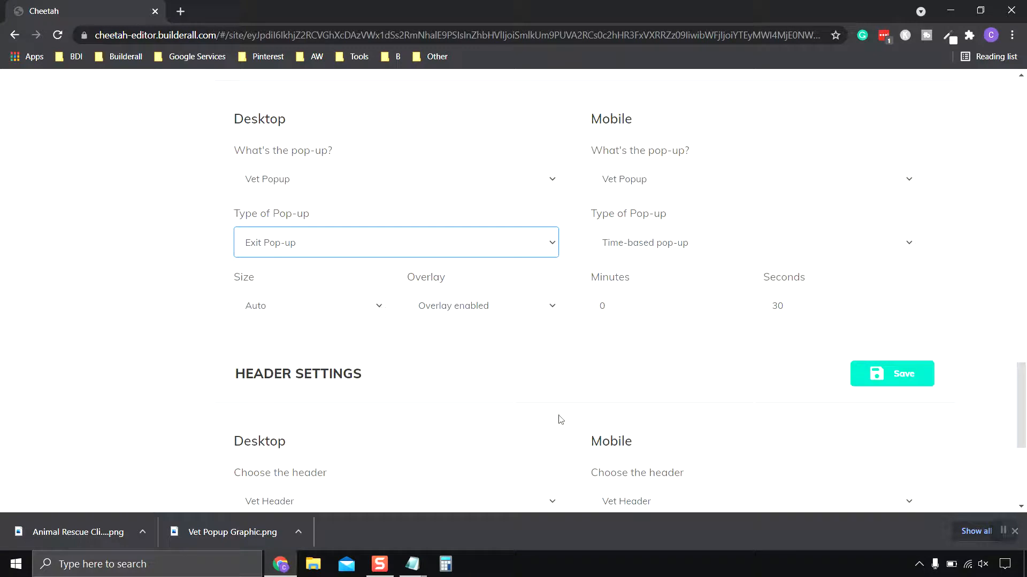
- Try the Full size option for the desktop pop-up, check its direction choices, and return the size to Auto
{"action": "left_click", "coordinate": [380, 309]}
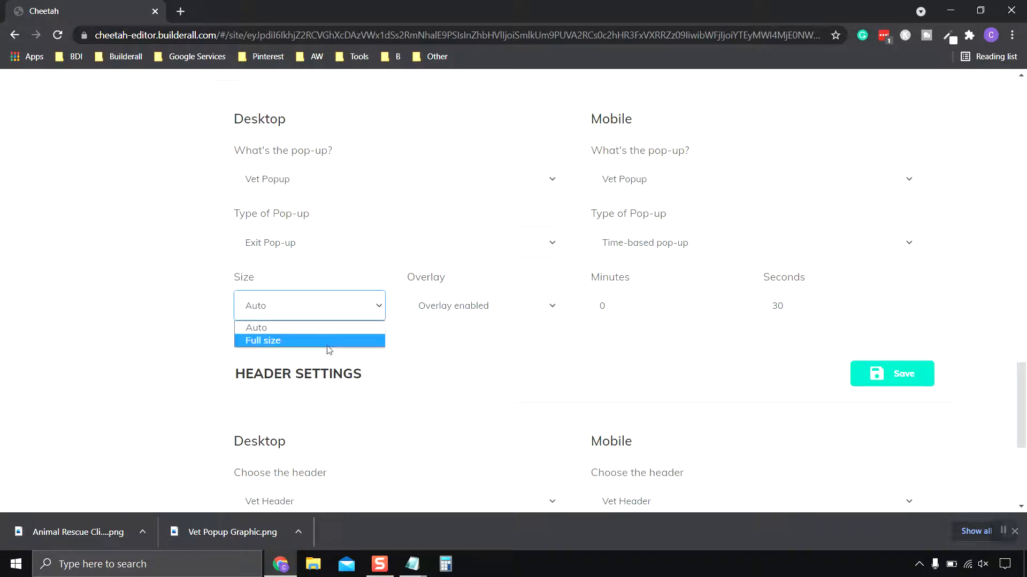
{"action": "left_click", "coordinate": [290, 343]}
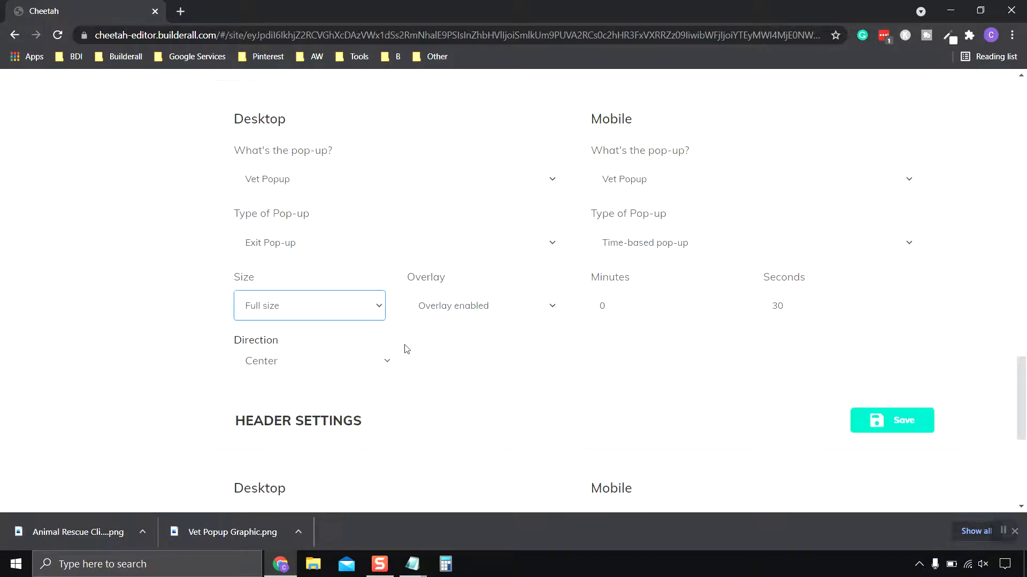
{"action": "left_click", "coordinate": [389, 363]}
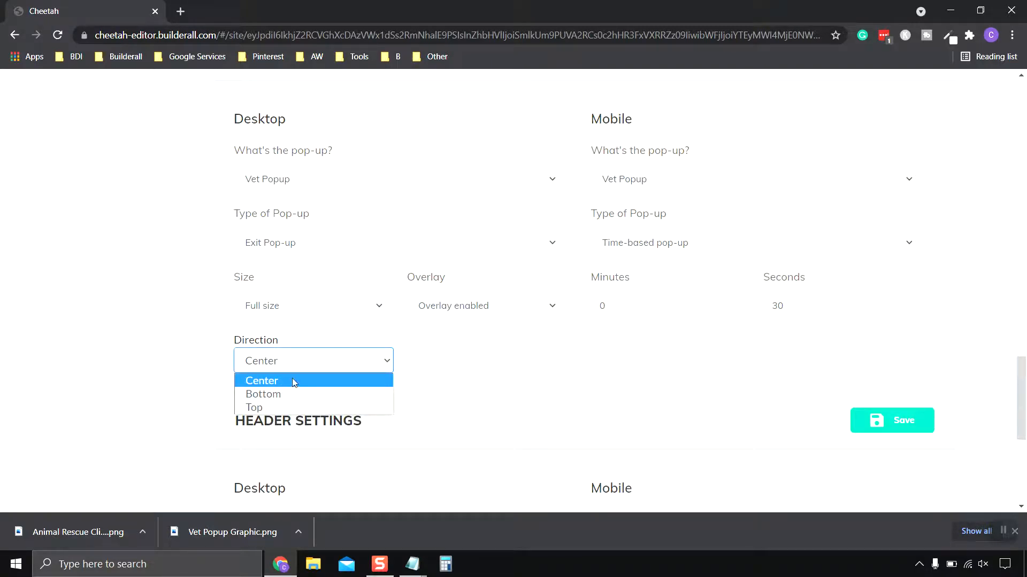
{"action": "left_click", "coordinate": [326, 317]}
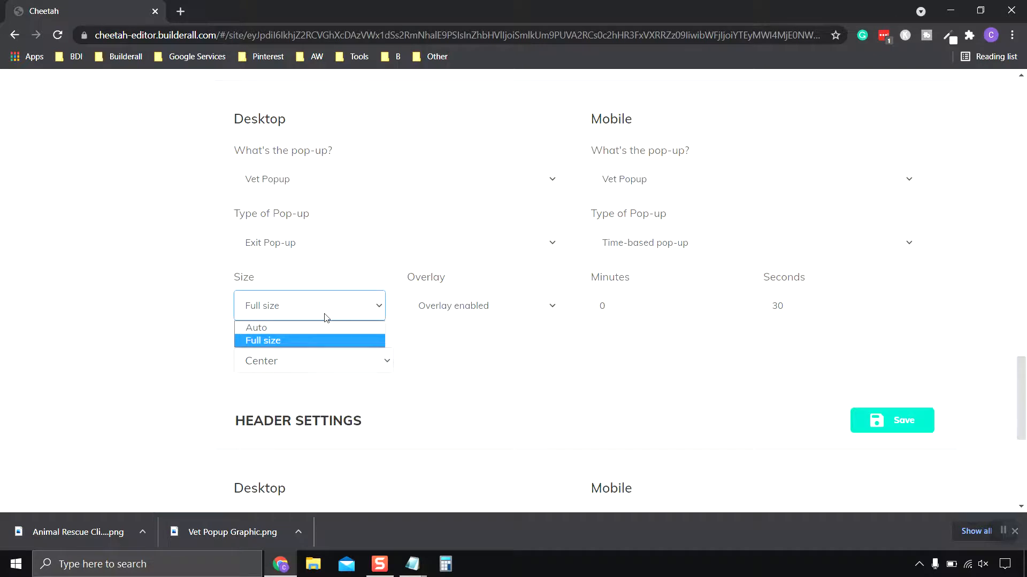
{"action": "left_click", "coordinate": [272, 328]}
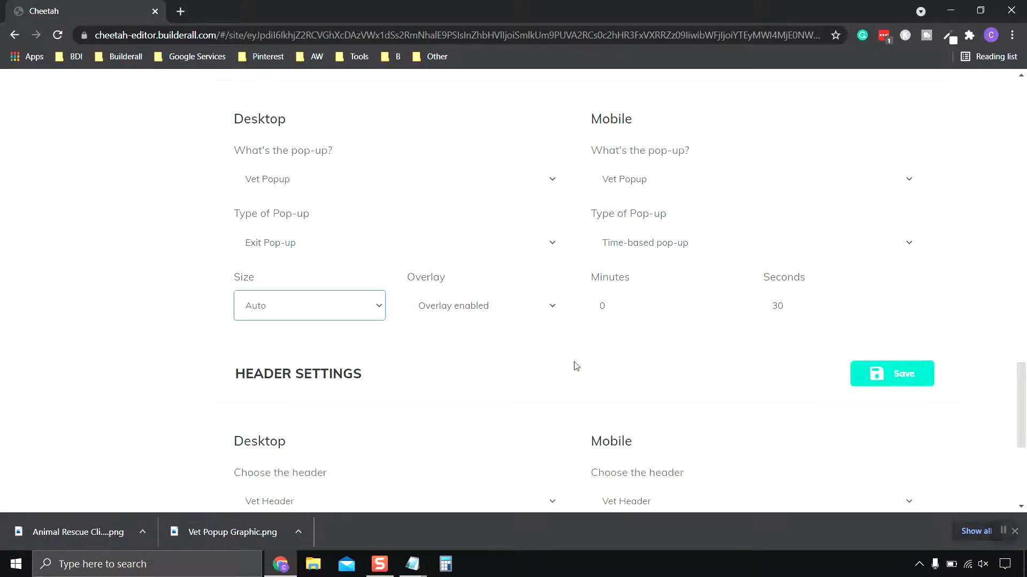
- Save the Home page's pop-up settings
{"action": "scroll", "coordinate": [572, 363], "scroll_direction": "up", "scroll_amount": 1}
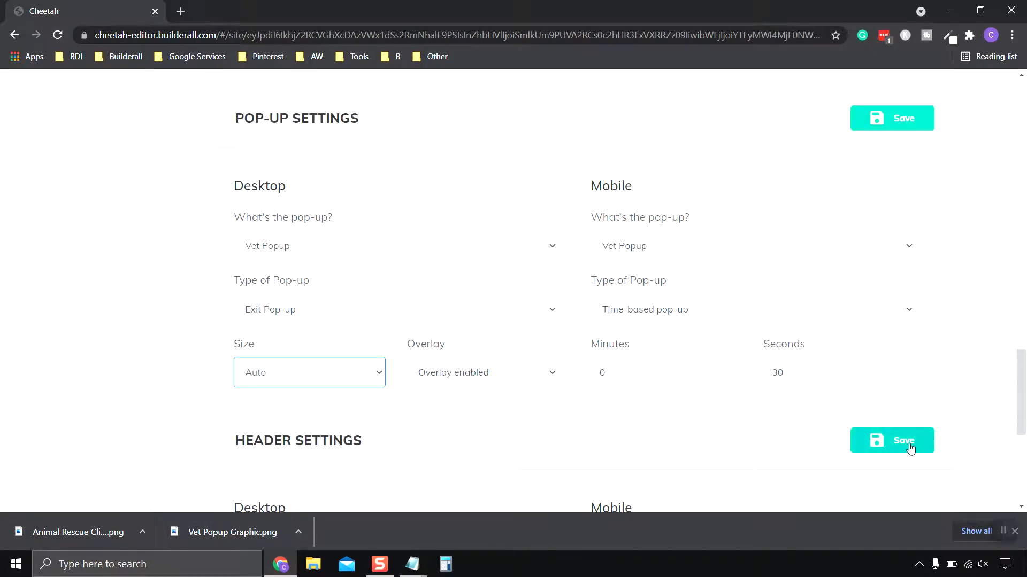
{"action": "left_click", "coordinate": [911, 448]}
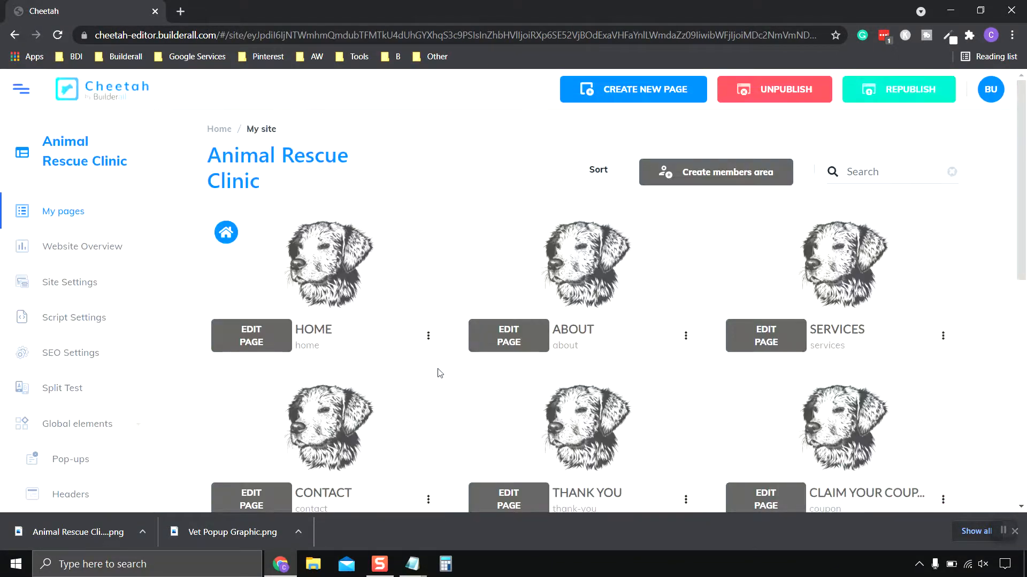
- View the live Home page to check the exit pop-up with its overlay, dismiss it, and return to the site's pages
{"action": "left_click", "coordinate": [429, 337]}
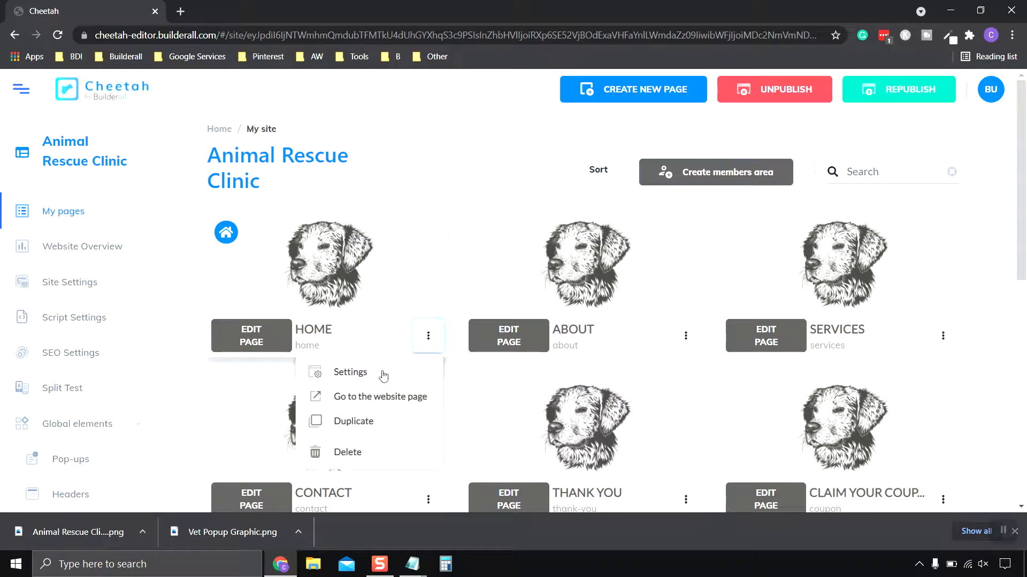
{"action": "left_click", "coordinate": [351, 401]}
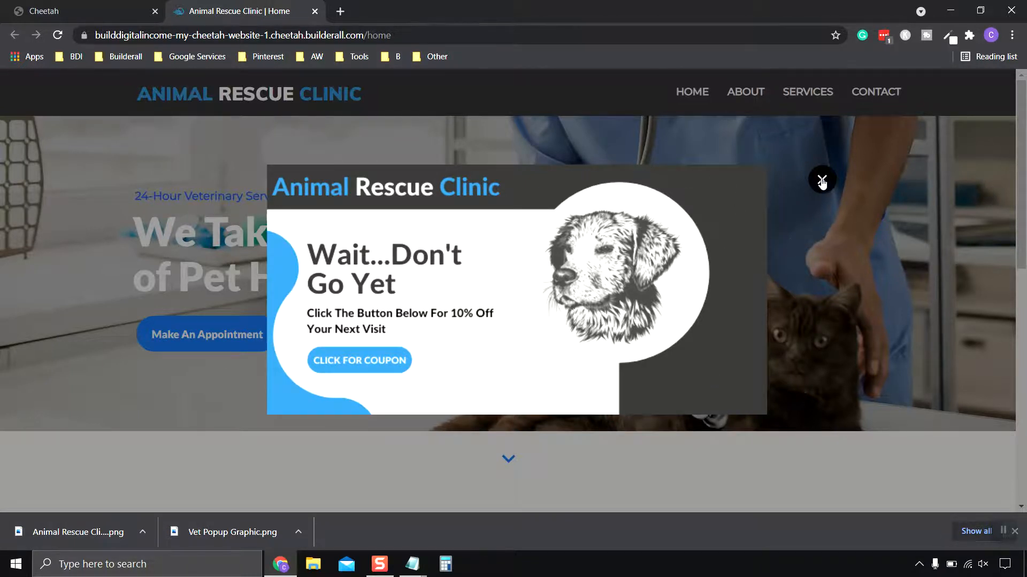
{"action": "left_click", "coordinate": [822, 182]}
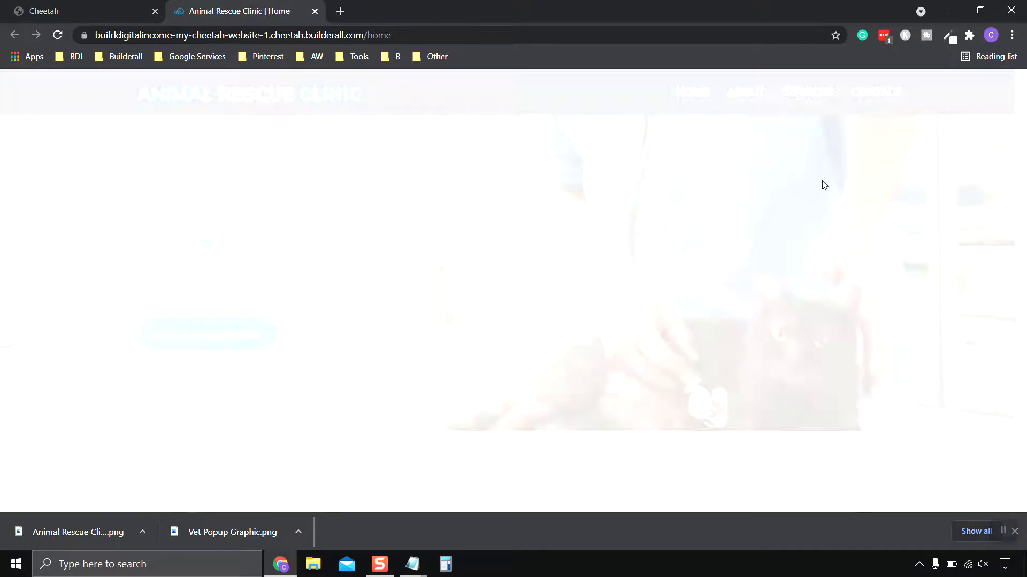
{"action": "scroll", "coordinate": [585, 315], "scroll_direction": "down", "scroll_amount": 4}
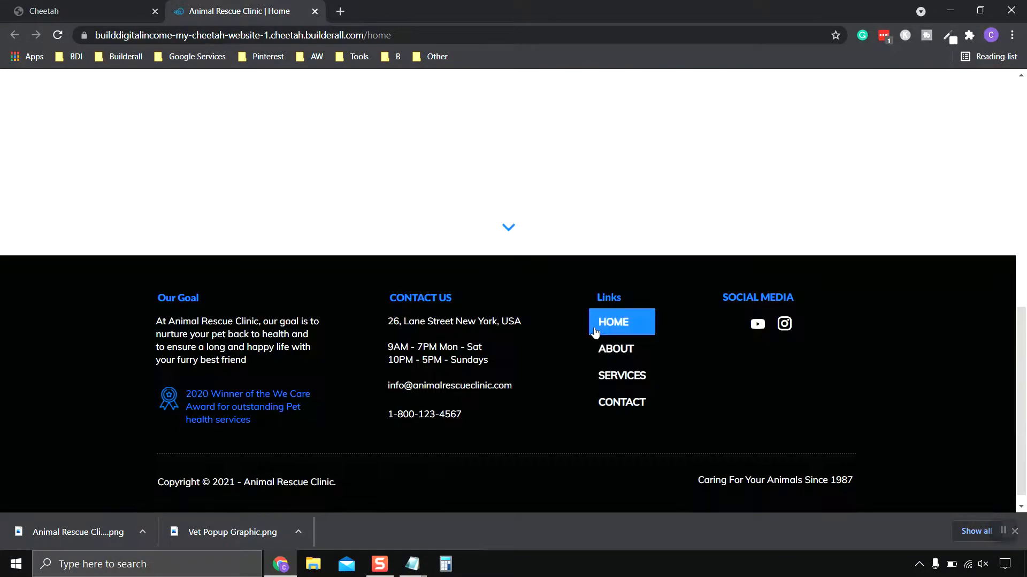
{"action": "scroll", "coordinate": [594, 331], "scroll_direction": "up", "scroll_amount": 4}
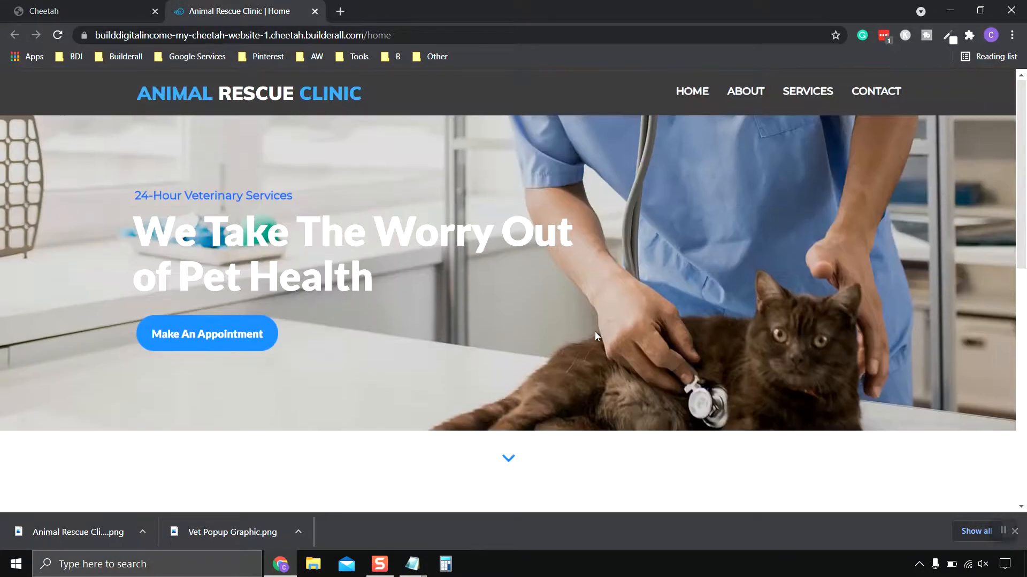
{"action": "left_click", "coordinate": [315, 11]}
{"action": "scroll", "coordinate": [588, 307], "scroll_direction": "down", "scroll_amount": 1}
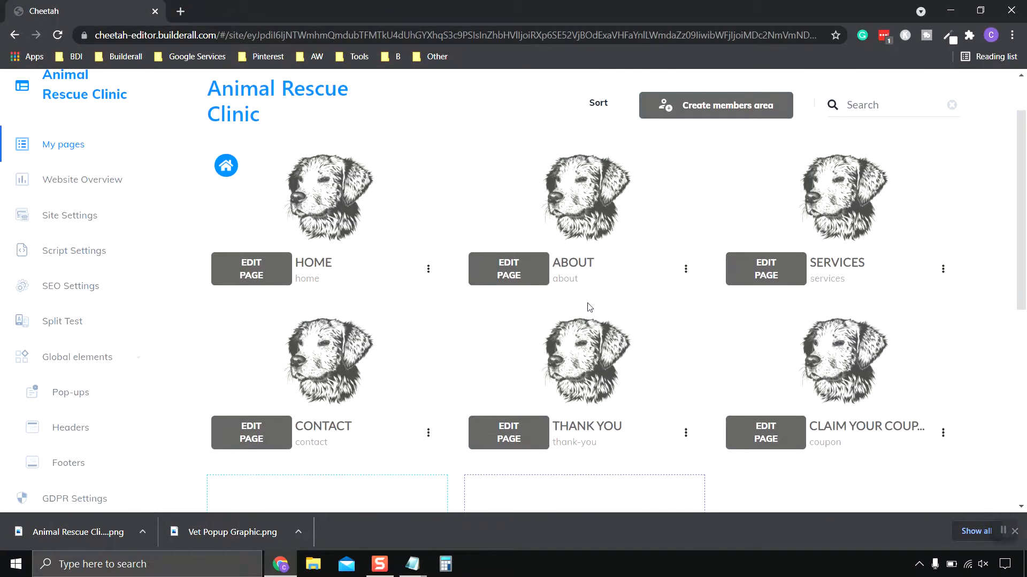
- Open the Vet Popup from the site's global elements for editing and expand its panel's overlay settings
{"action": "left_click", "coordinate": [86, 401]}
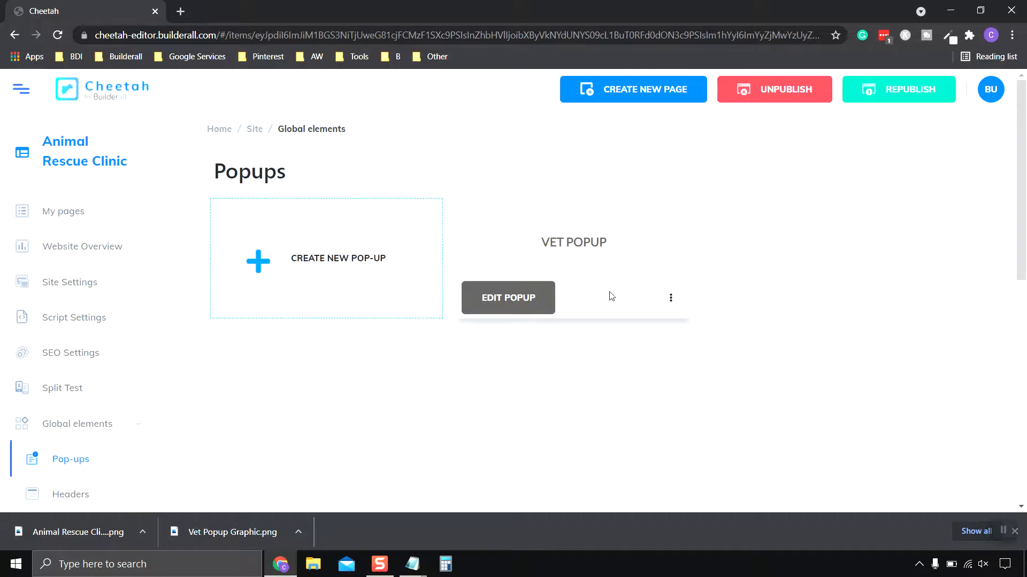
{"action": "left_click", "coordinate": [517, 309]}
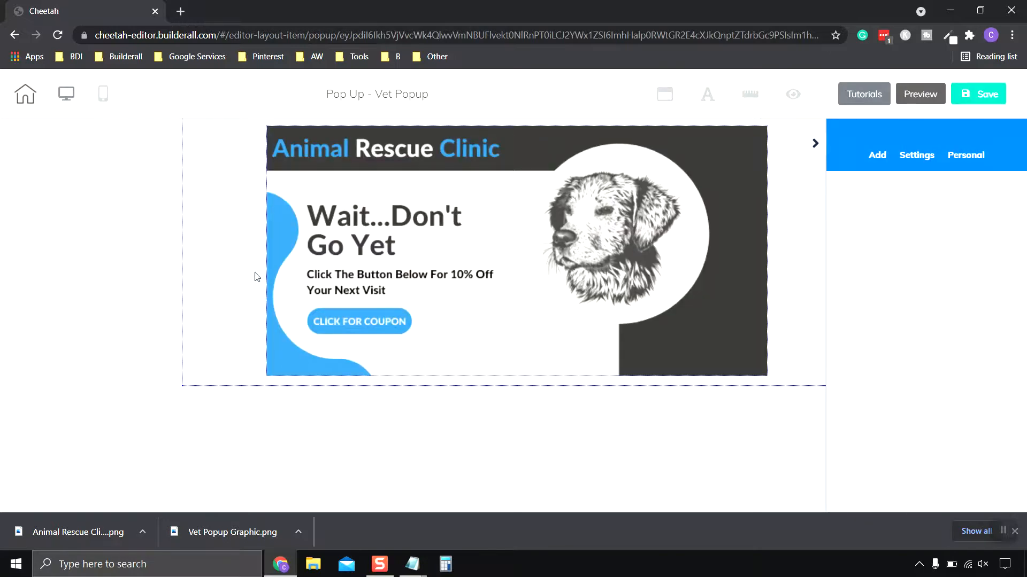
{"action": "left_click", "coordinate": [236, 259]}
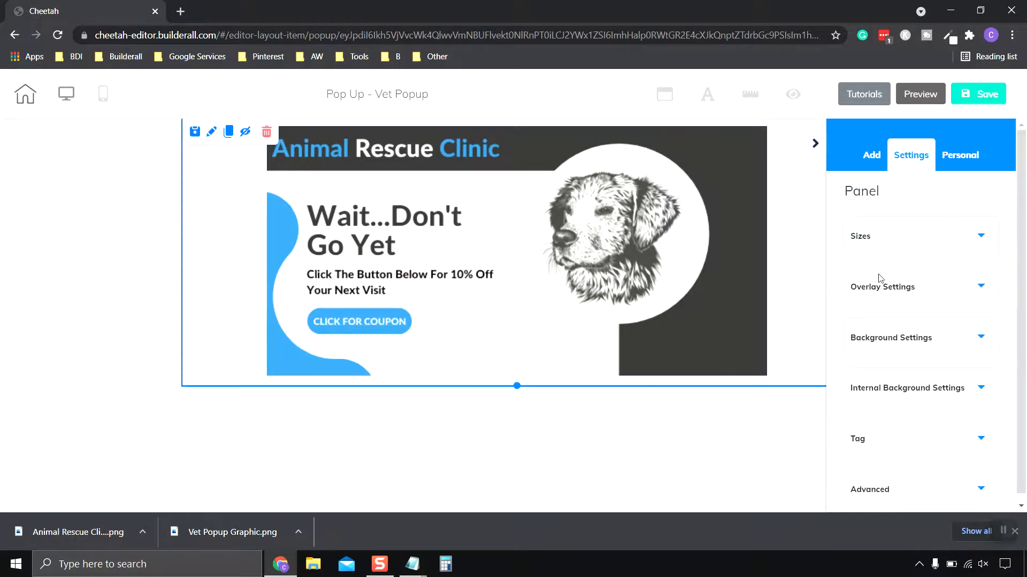
{"action": "left_click", "coordinate": [942, 297]}
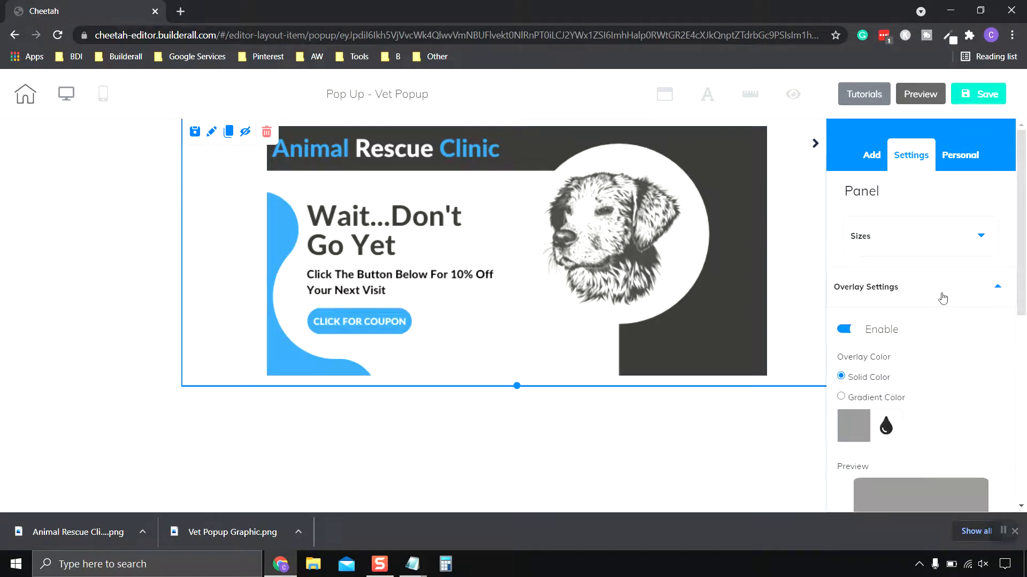
- Darken the popup's solid black overlay color by setting its alpha to 0.58
{"action": "scroll", "coordinate": [941, 296], "scroll_direction": "down", "scroll_amount": 4}
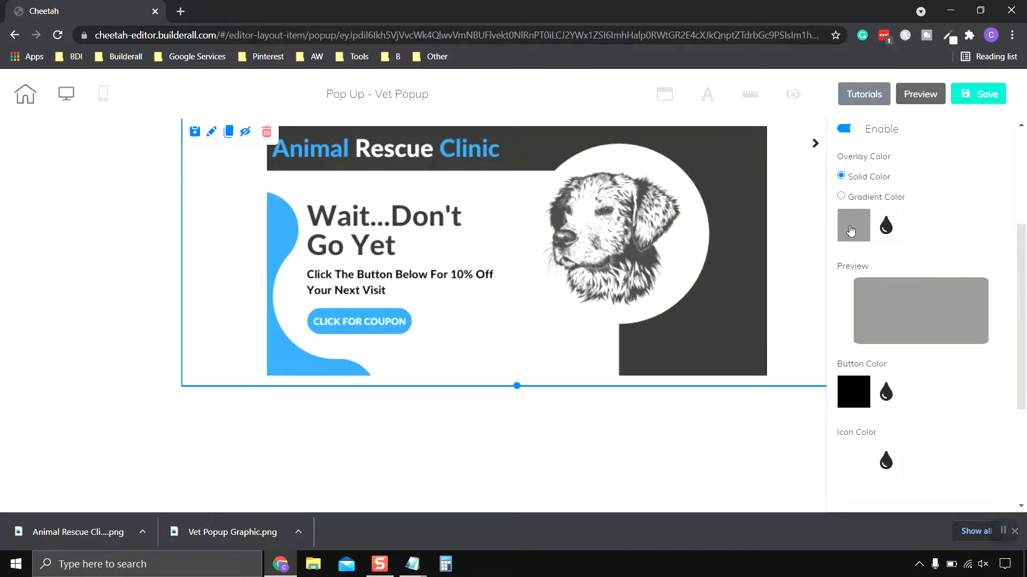
{"action": "left_click", "coordinate": [850, 231]}
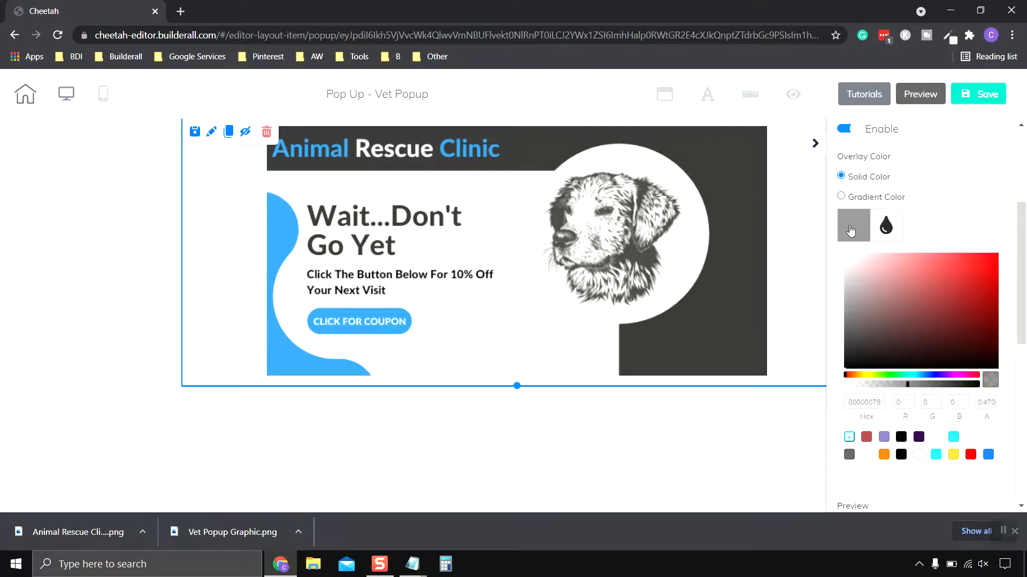
{"action": "left_click", "coordinate": [911, 385]}
{"action": "left_click_drag", "start_coordinate": [911, 384], "coordinate": [926, 384]}
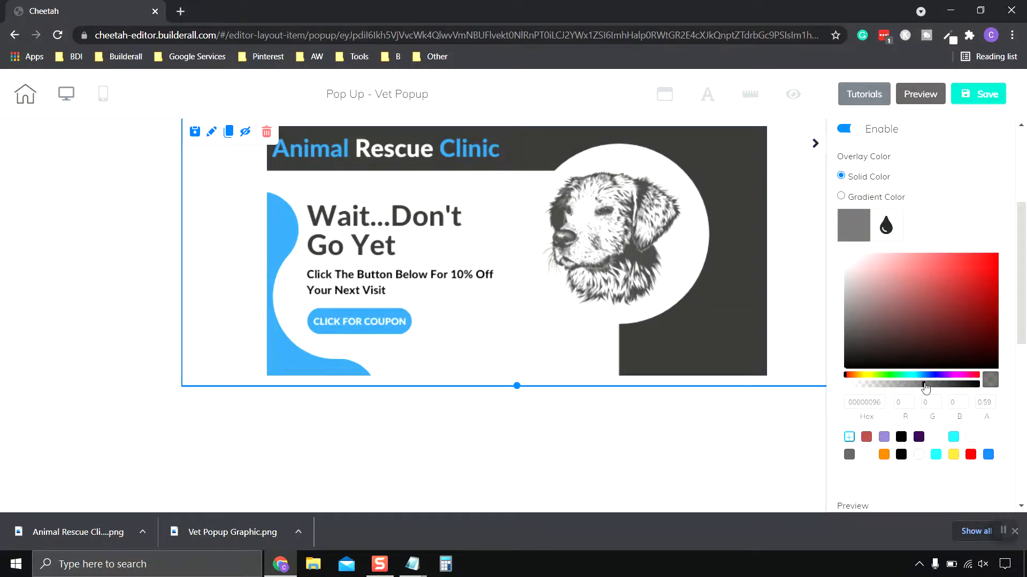
{"action": "left_click_drag", "start_coordinate": [927, 384], "coordinate": [925, 384]}
- Save the Vet Popup and exit the editor to the site's pages, saving changes on leaving
{"action": "left_click", "coordinate": [986, 102]}
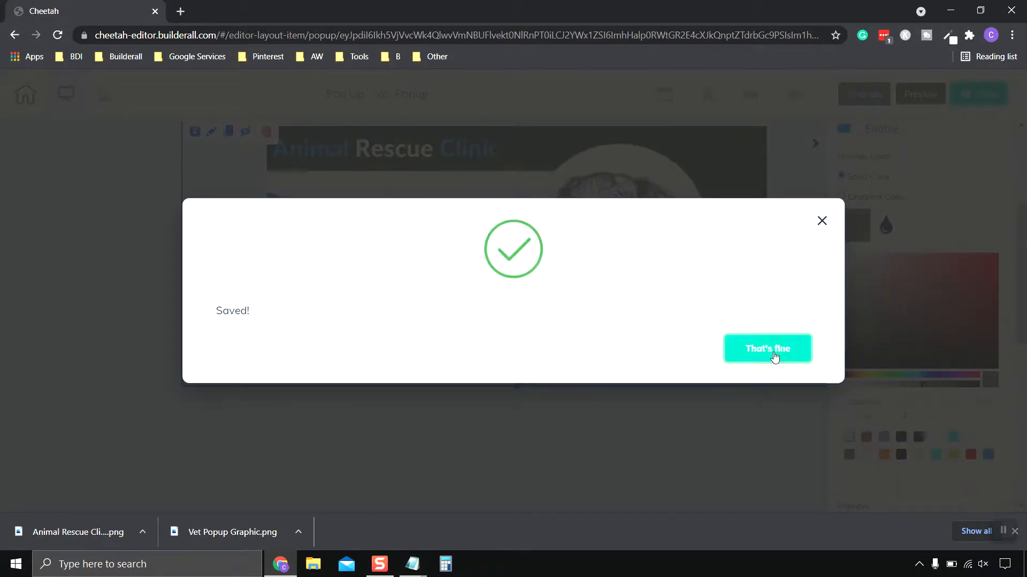
{"action": "left_click", "coordinate": [774, 357]}
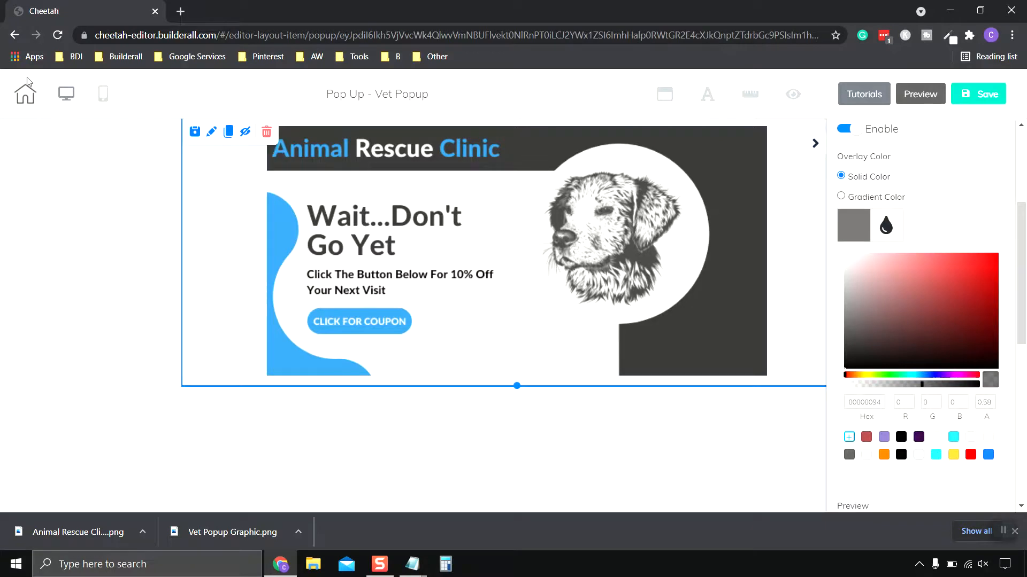
{"action": "left_click", "coordinate": [25, 95]}
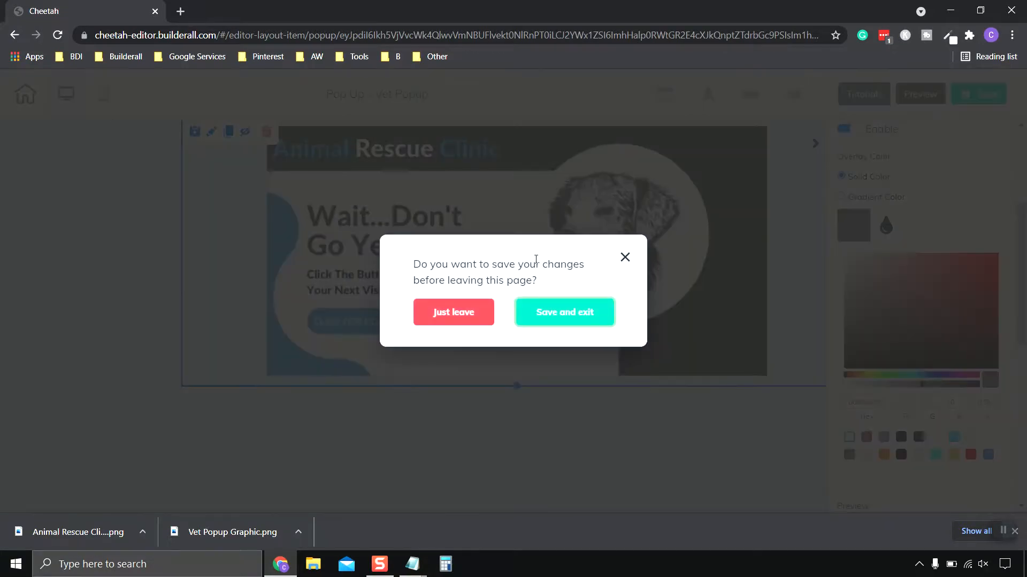
{"action": "left_click", "coordinate": [566, 313]}
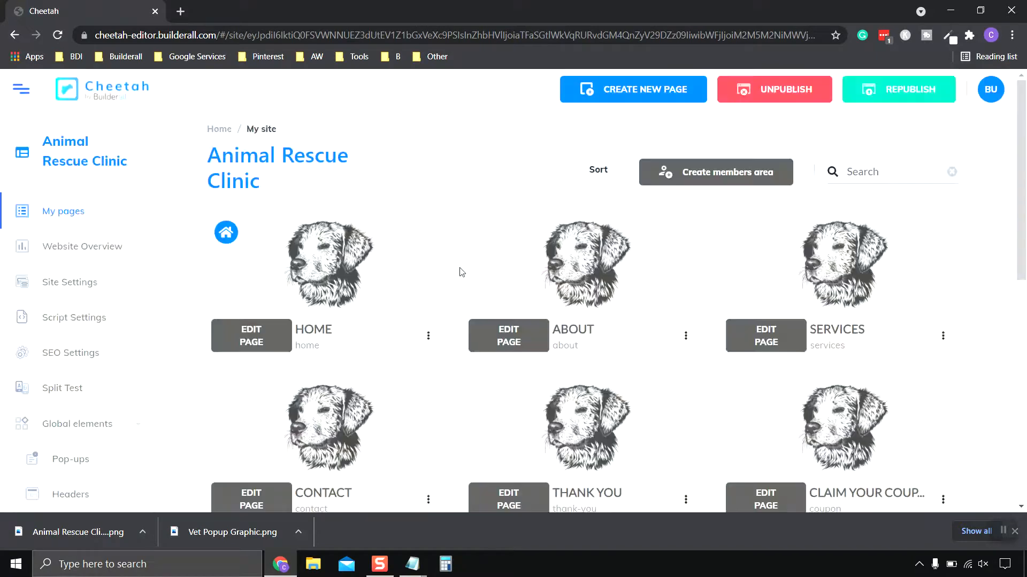
- View the live Home page, check the exit pop-up over its overlay, and follow the pop-up's link to the coupon page
{"action": "scroll", "coordinate": [381, 259], "scroll_direction": "down", "scroll_amount": 2}
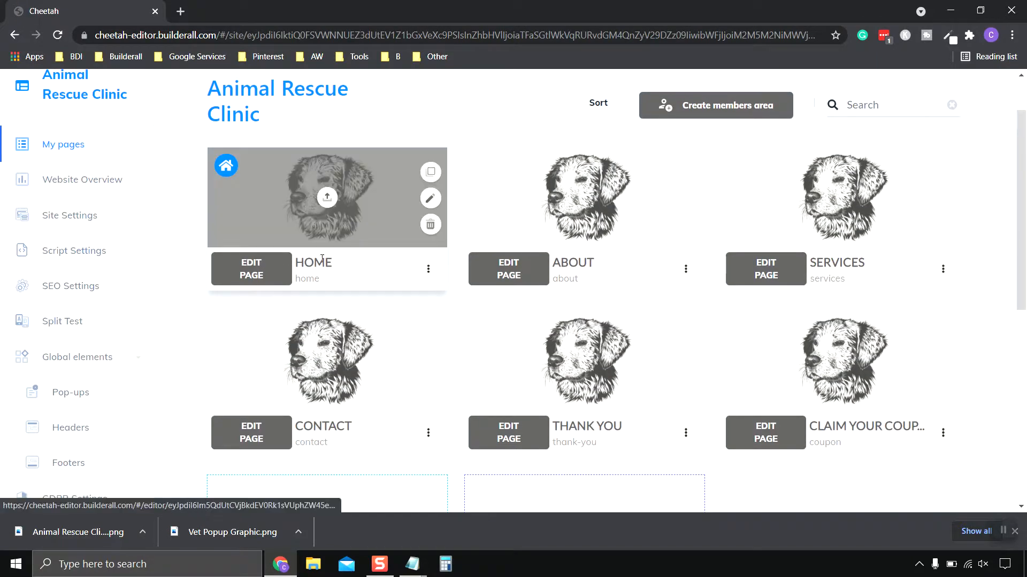
{"action": "left_click", "coordinate": [428, 269]}
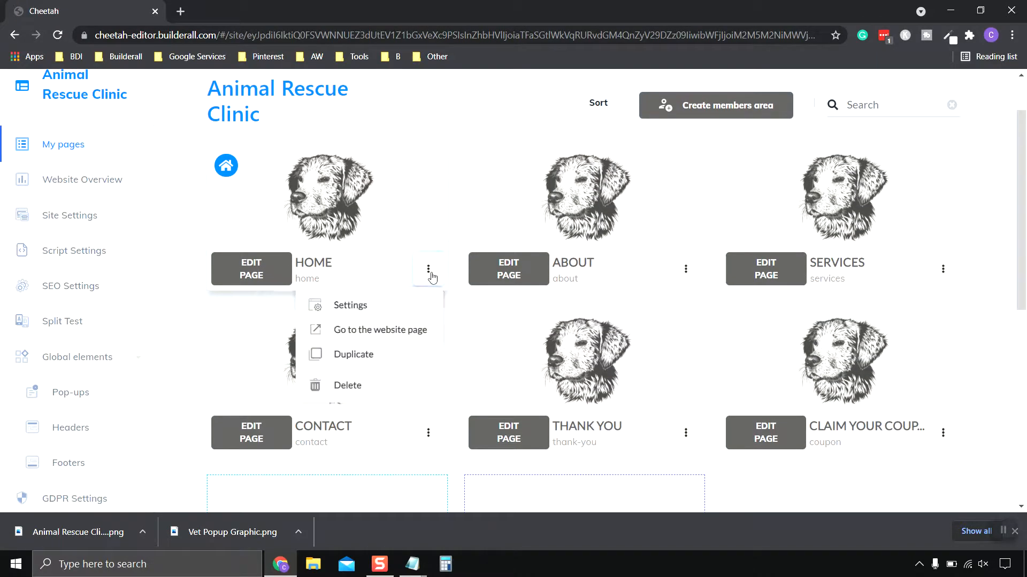
{"action": "left_click", "coordinate": [364, 336]}
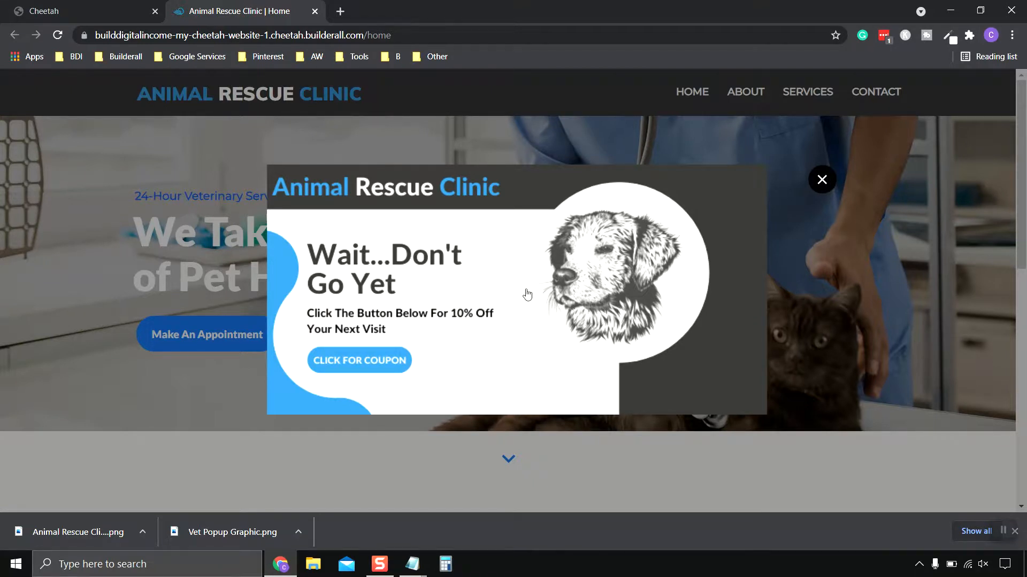
{"action": "left_click", "coordinate": [535, 326]}
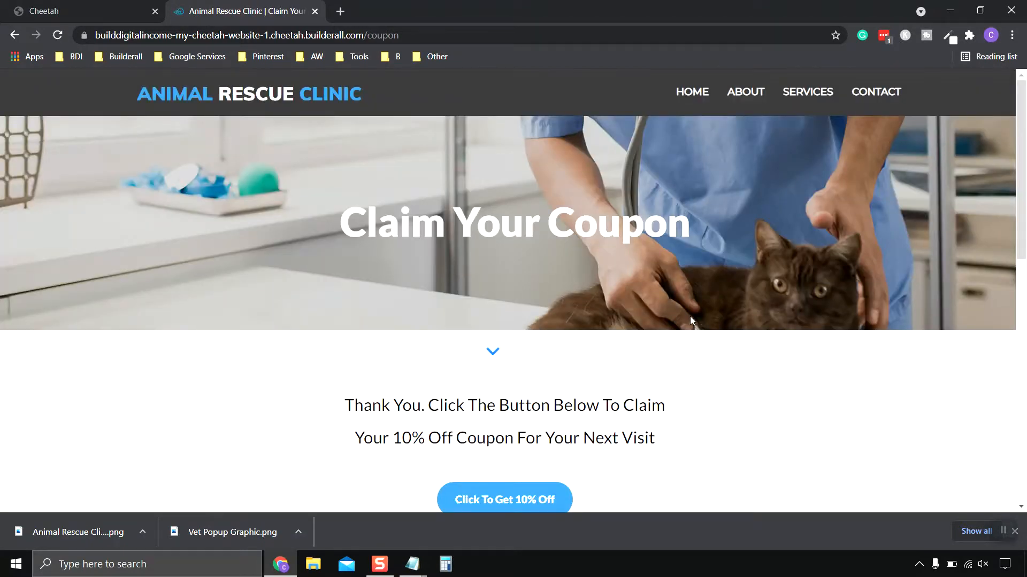
- Examine the live Claim Your Coupon page, including its header, thank-you text and coupon button
{"action": "scroll", "coordinate": [679, 319], "scroll_direction": "down", "scroll_amount": 1}
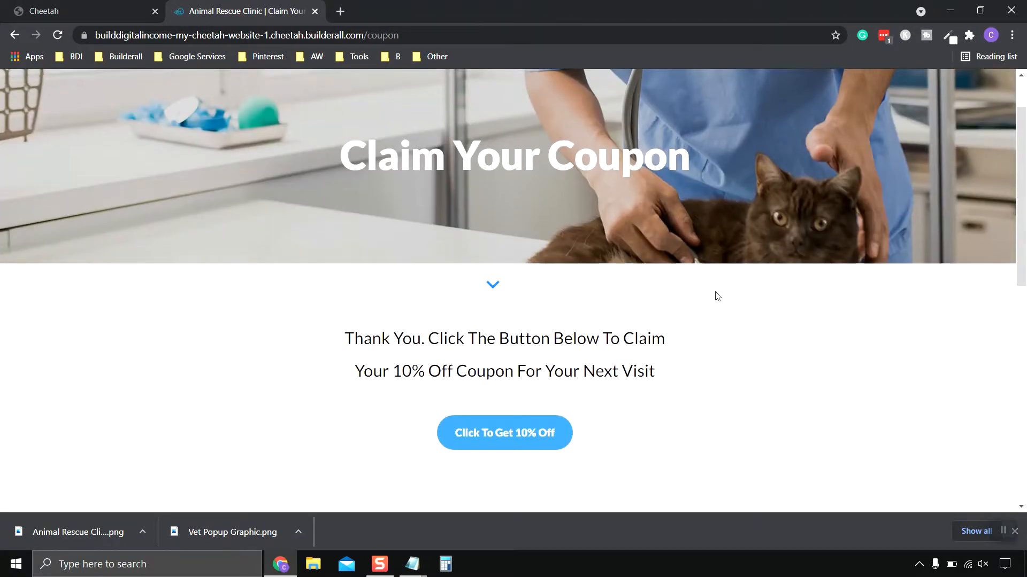
{"action": "scroll", "coordinate": [717, 294], "scroll_direction": "down", "scroll_amount": 1}
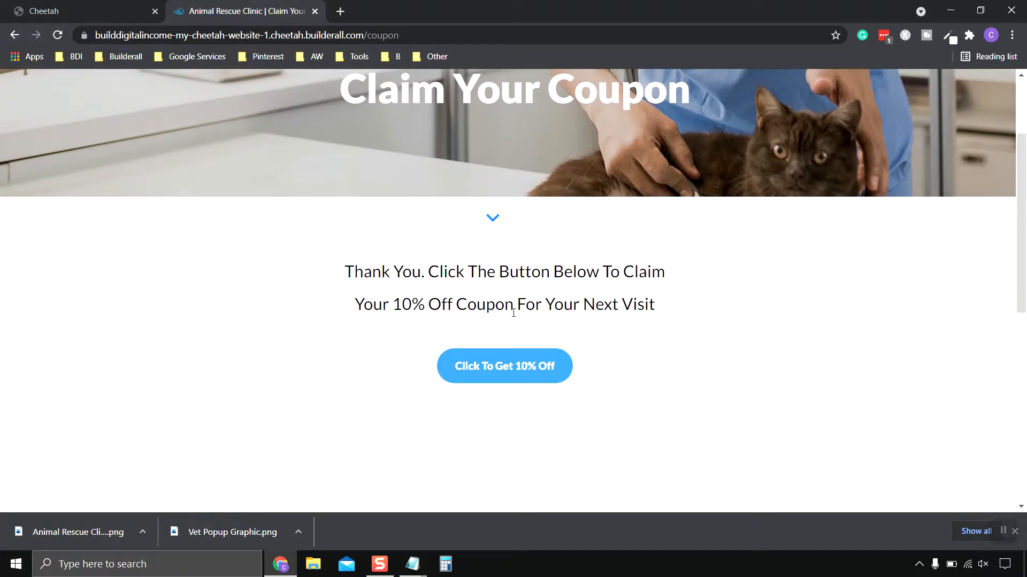
{"action": "scroll", "coordinate": [797, 299], "scroll_direction": "up", "scroll_amount": 2}
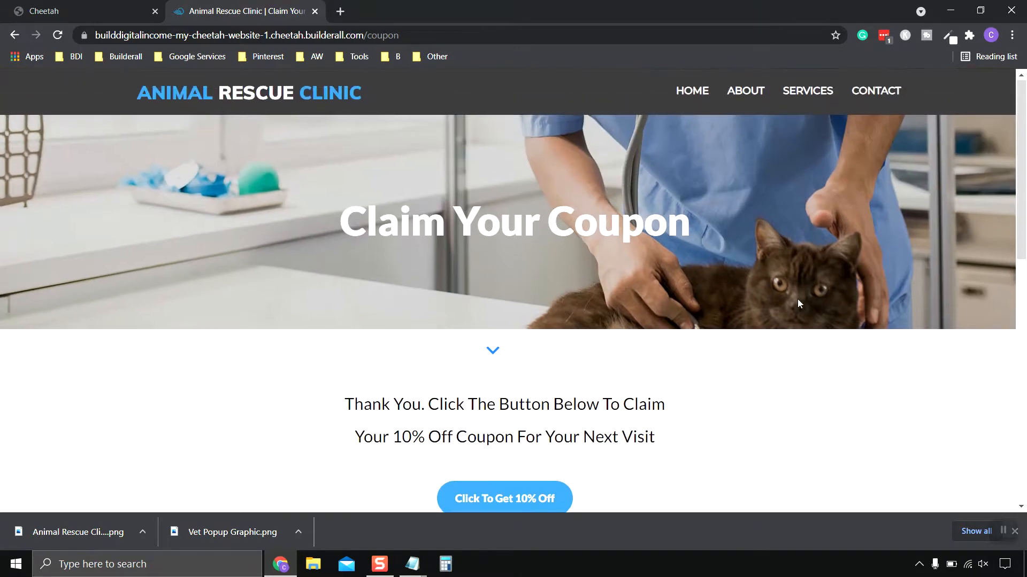
{"action": "scroll", "coordinate": [797, 299], "scroll_direction": "down", "scroll_amount": 2}
{"action": "scroll", "coordinate": [731, 366], "scroll_direction": "up", "scroll_amount": 2}
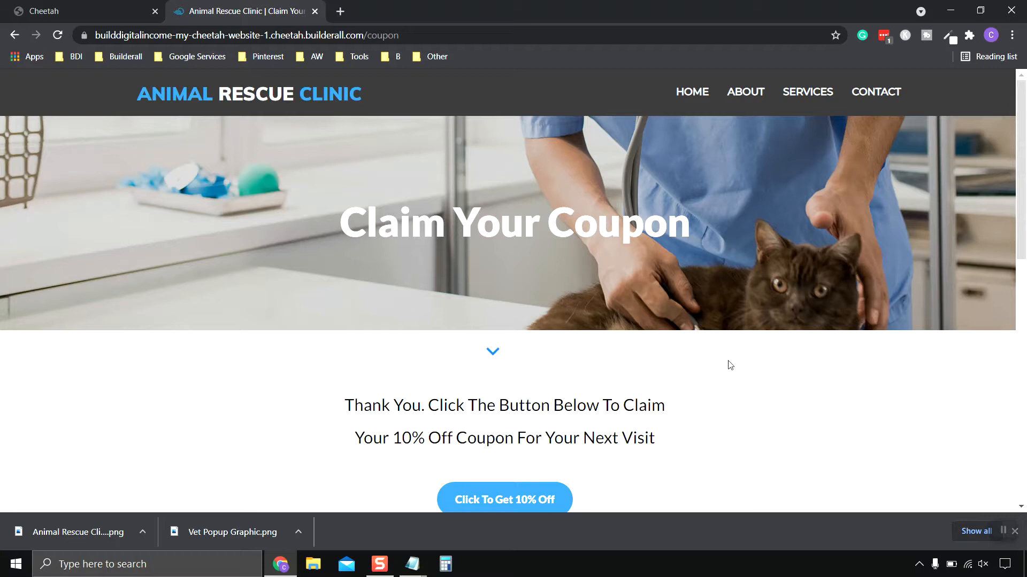
{"action": "scroll", "coordinate": [832, 404], "scroll_direction": "down", "scroll_amount": 1}
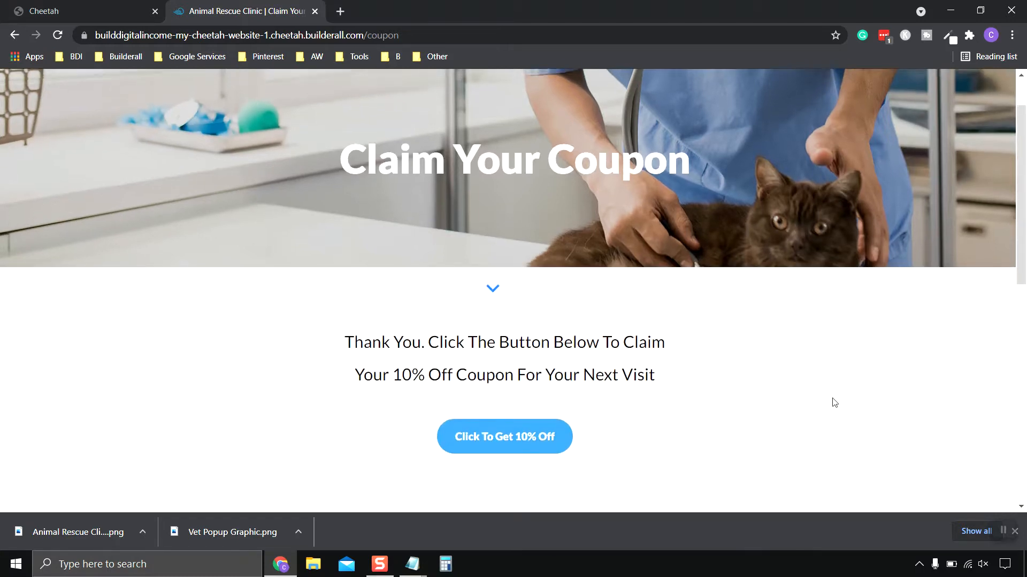
{"action": "scroll", "coordinate": [832, 403], "scroll_direction": "up", "scroll_amount": 1}
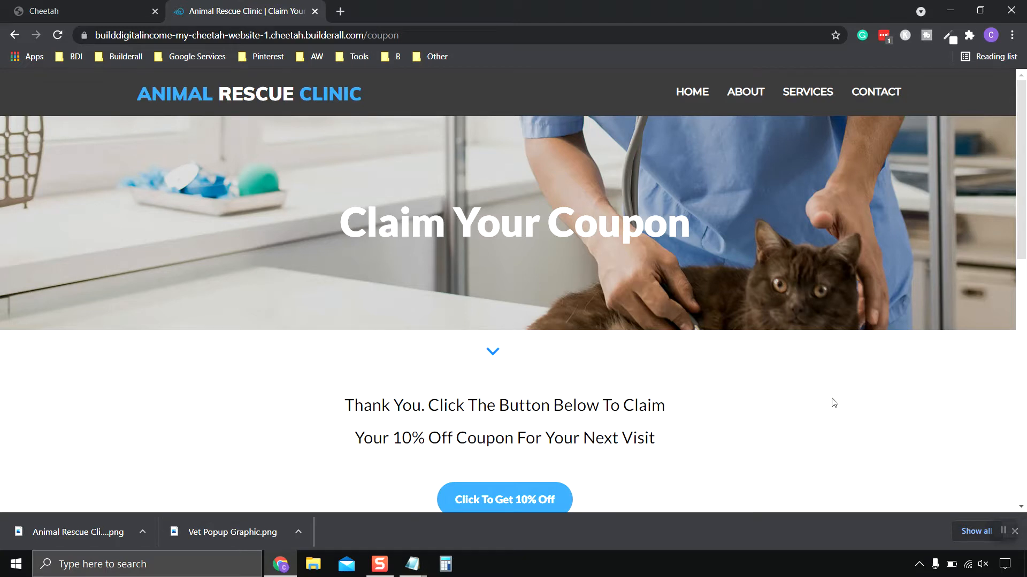
{"action": "scroll", "coordinate": [834, 403], "scroll_direction": "down", "scroll_amount": 1}
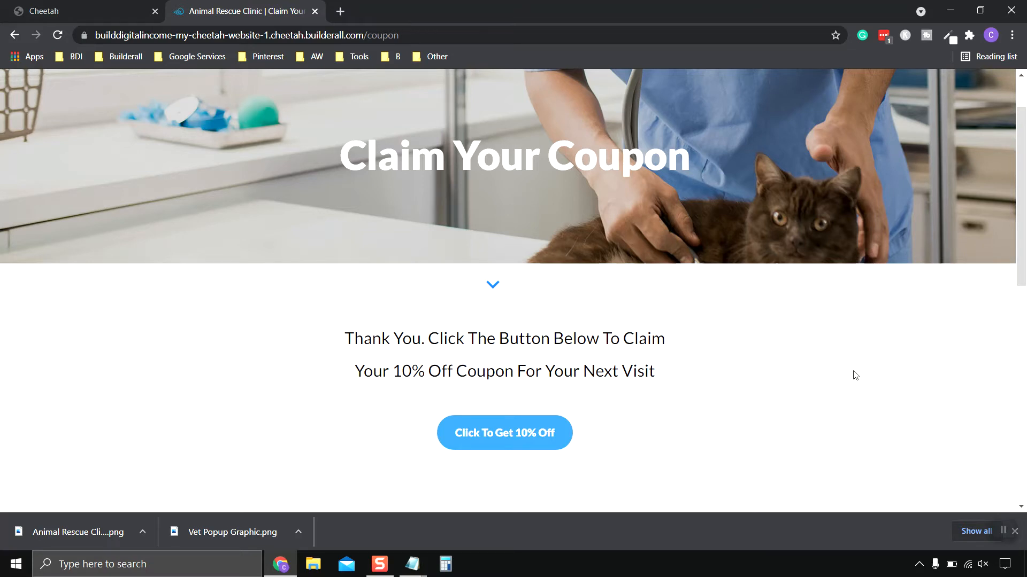
{"action": "scroll", "coordinate": [854, 376], "scroll_direction": "up", "scroll_amount": 2}
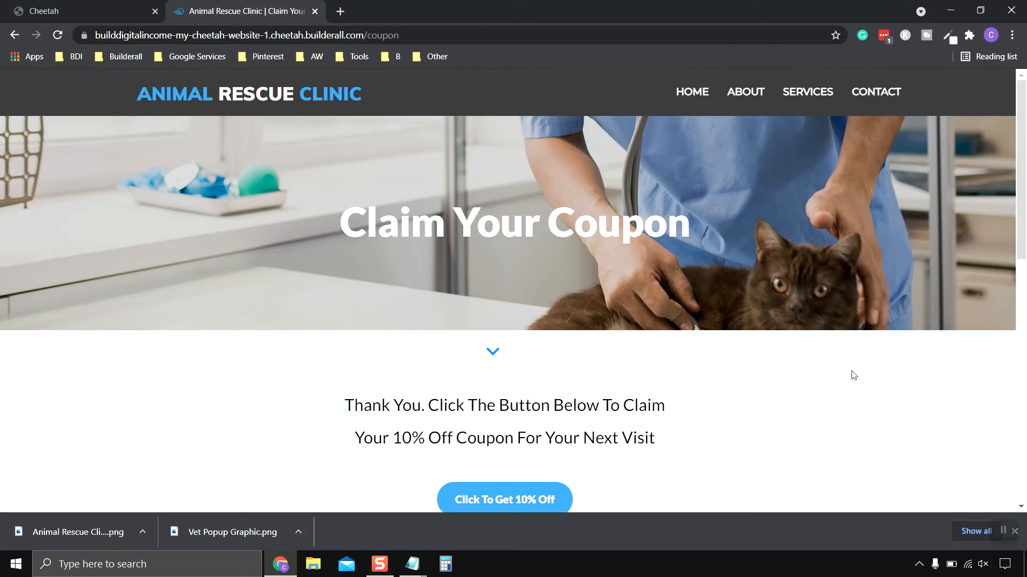
{"action": "scroll", "coordinate": [852, 377], "scroll_direction": "down", "scroll_amount": 2}
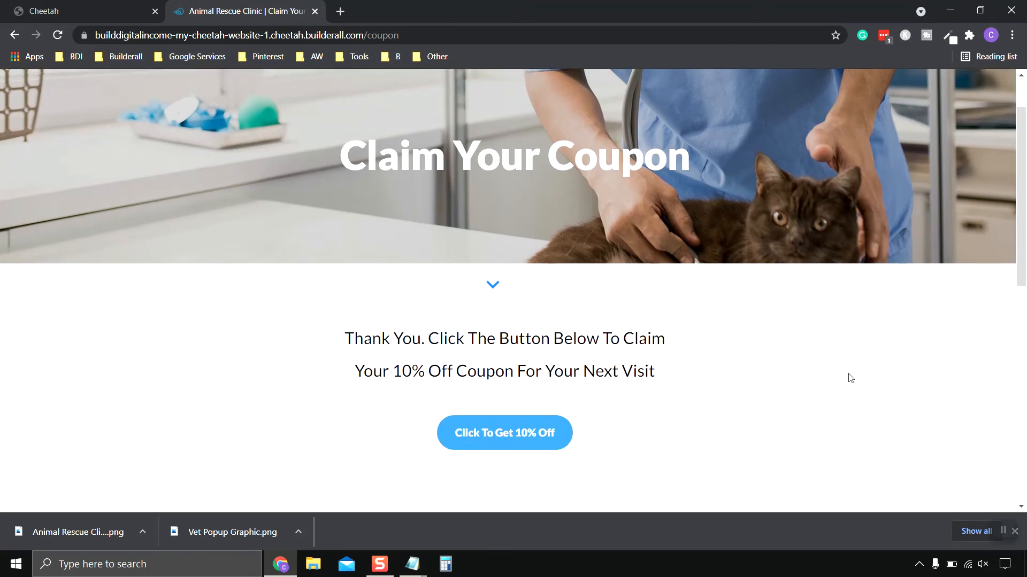